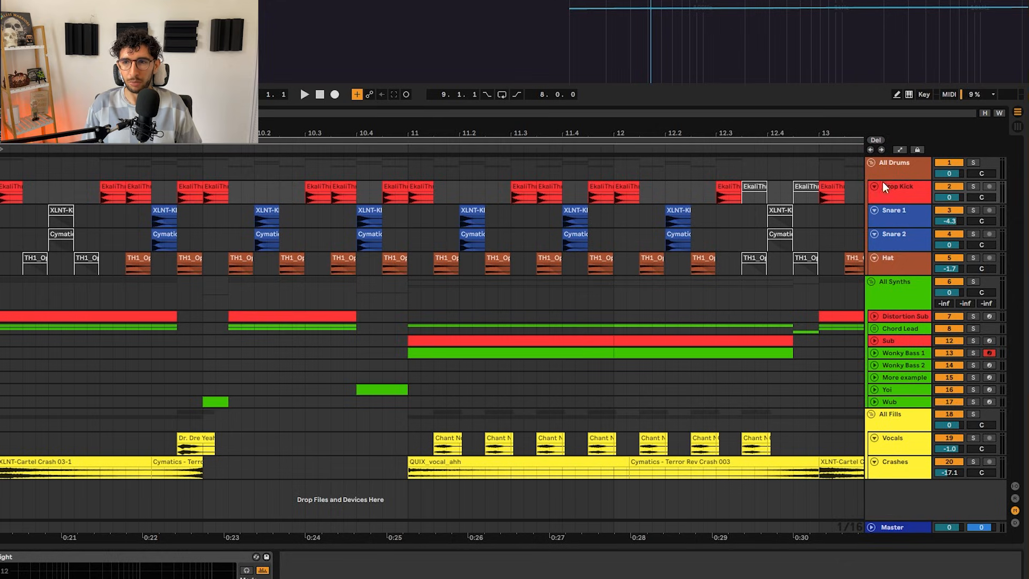
- Select the All Drums, All Synths and All Fills groups one after another to present the project's layout
{"action": "left_click", "coordinate": [912, 138]}
{"action": "left_click", "coordinate": [899, 285]}
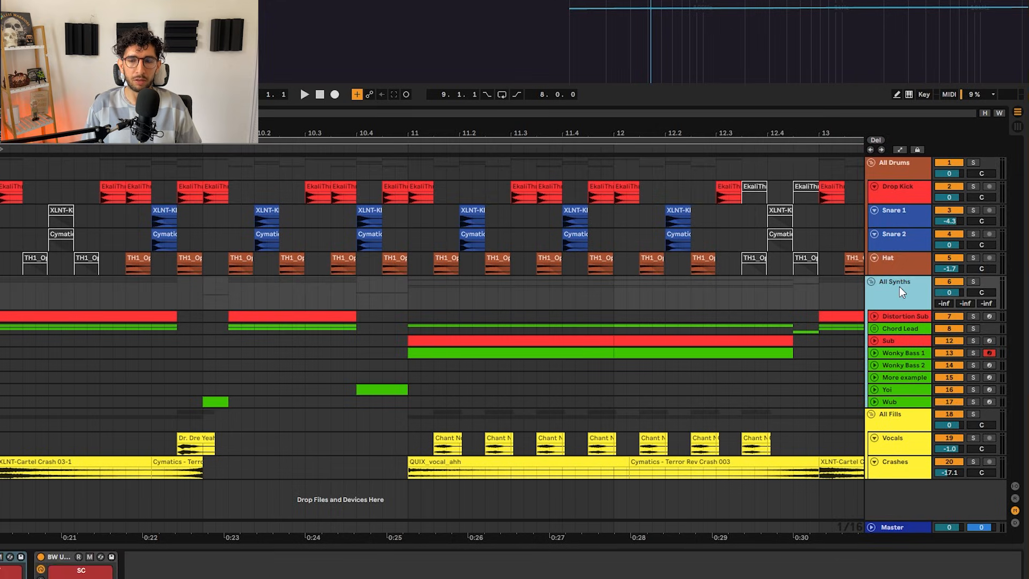
{"action": "left_click", "coordinate": [887, 424]}
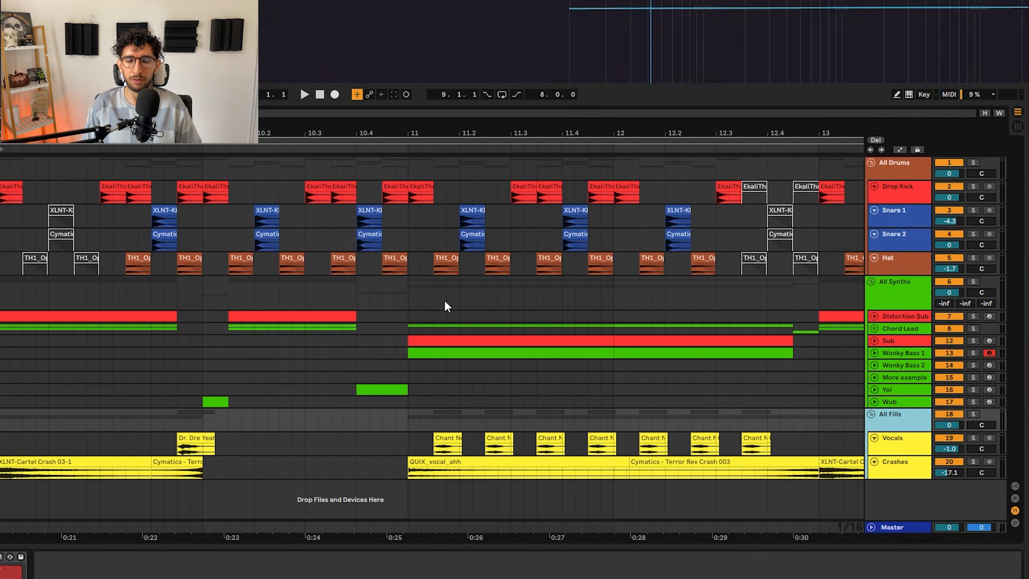
- Solo the All Drums group and play a passage of the drop's drums
{"action": "left_click", "coordinate": [904, 176]}
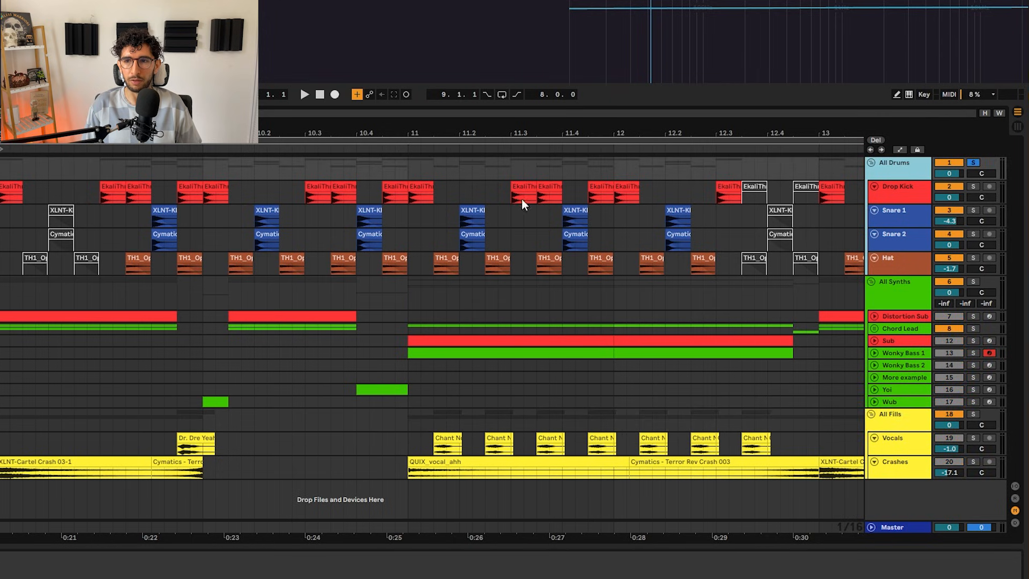
{"action": "key", "text": "space"}
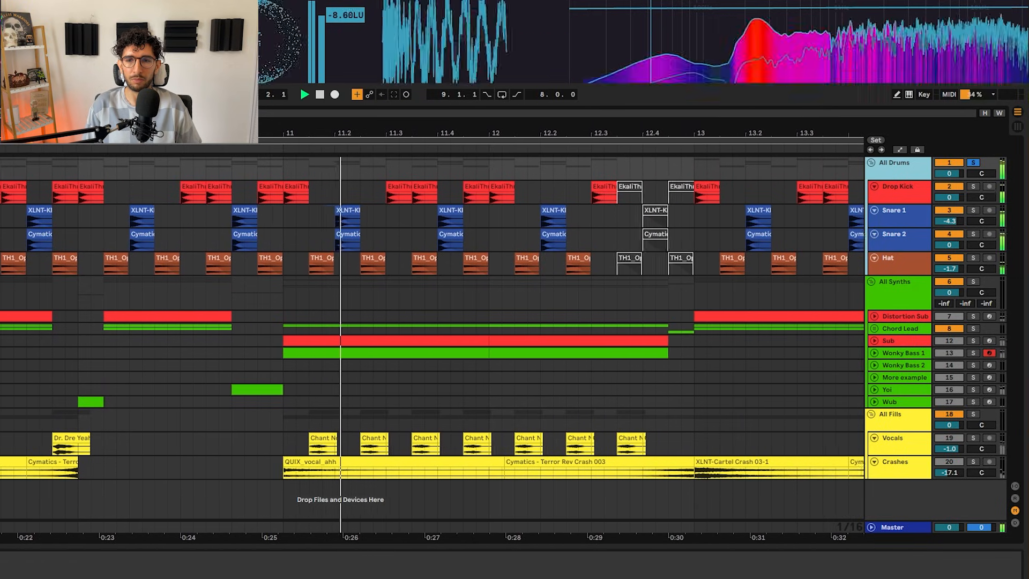
{"action": "key", "text": "space"}
- Solo the Drop Kick track and play its pattern from bar 9
{"action": "scroll", "coordinate": [257, 235], "scroll_direction": "down", "scroll_amount": 5}
{"action": "scroll", "coordinate": [99, 199], "scroll_direction": "up", "scroll_amount": 5}
{"action": "left_click", "coordinate": [323, 186]}
{"action": "key", "text": "s"}
{"action": "key", "text": "space"}
{"action": "key", "text": "space"}
- Solo Snare 1 and Snare 2 together and play the layered snare pattern from bar 9
{"action": "scroll", "coordinate": [455, 212], "scroll_direction": "up", "scroll_amount": 4}
{"action": "left_click", "coordinate": [455, 212]}
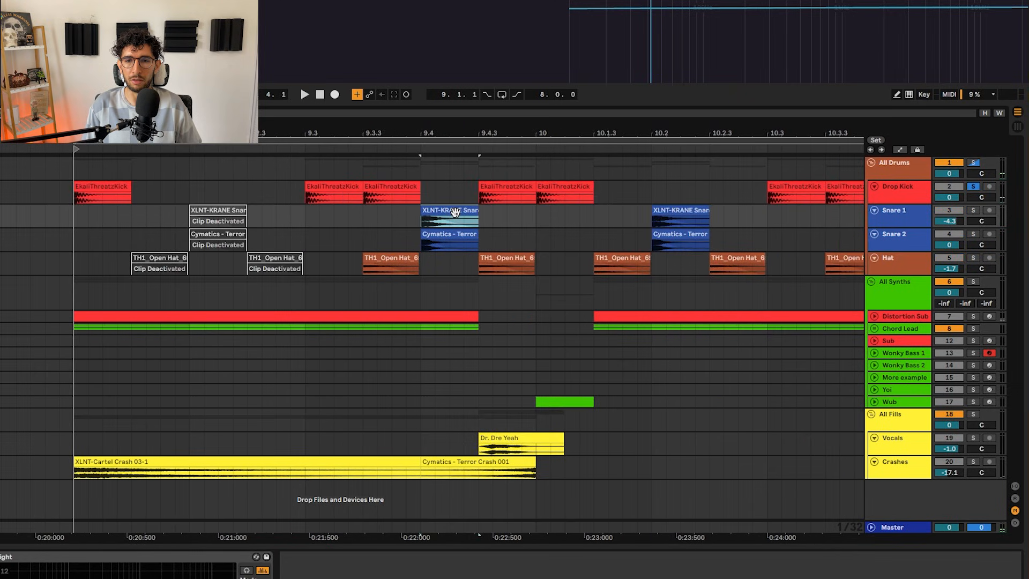
{"action": "key", "text": "space"}
{"action": "left_click", "coordinate": [907, 234]}
{"action": "key", "text": "s"}
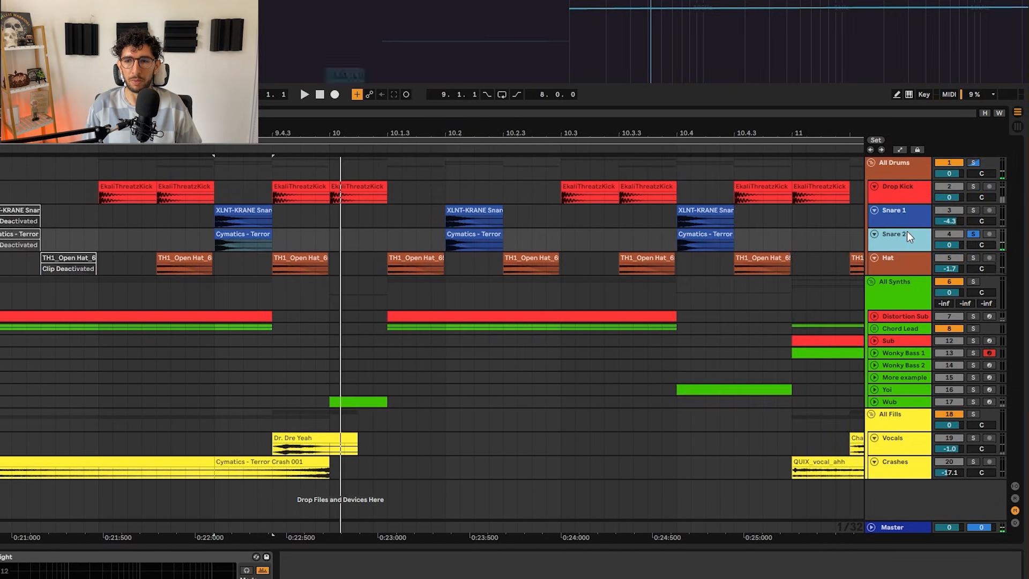
{"action": "left_click", "coordinate": [914, 211], "text": "ctrl"}
{"action": "key", "text": "s"}
- Solo the Hat track and play the open hat pattern from bar 9
{"action": "scroll", "coordinate": [307, 263], "scroll_direction": "down", "scroll_amount": 4}
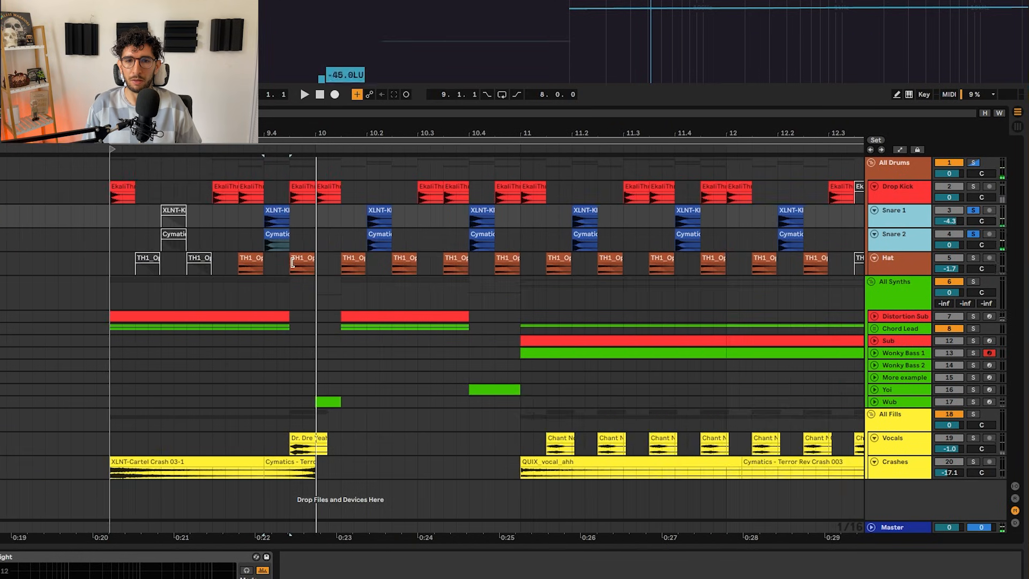
{"action": "scroll", "coordinate": [293, 263], "scroll_direction": "up", "scroll_amount": 4}
{"action": "left_click", "coordinate": [300, 258]}
{"action": "key", "text": "s"}
{"action": "scroll", "coordinate": [124, 266], "scroll_direction": "down", "scroll_amount": 4}
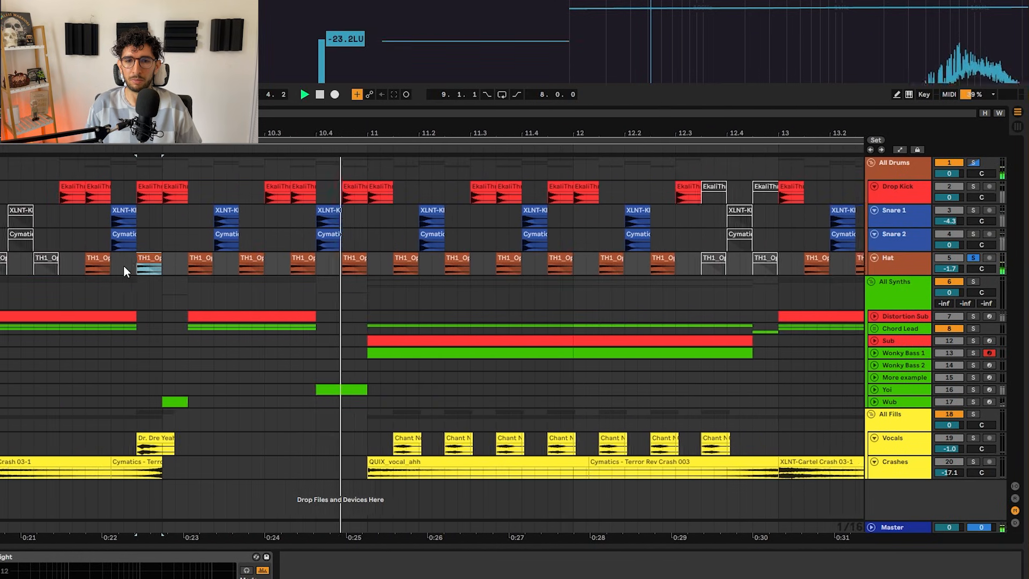
- Fit the track heights to the arrangement and solo the All Synths group instead of the Hat
{"action": "key", "text": "h"}
{"action": "key", "text": "s"}
{"action": "left_click", "coordinate": [390, 185]}
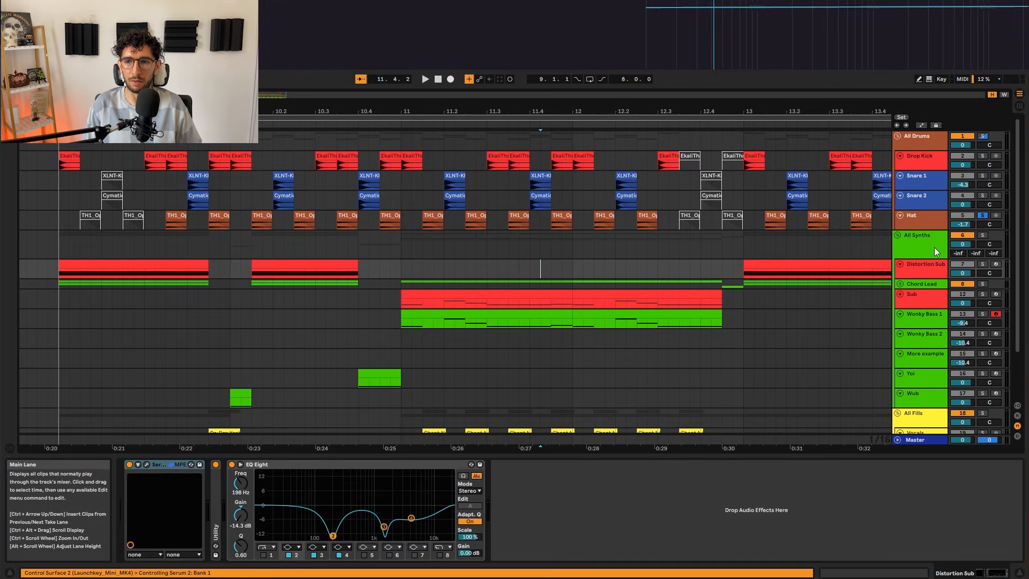
{"action": "left_click", "coordinate": [915, 296]}
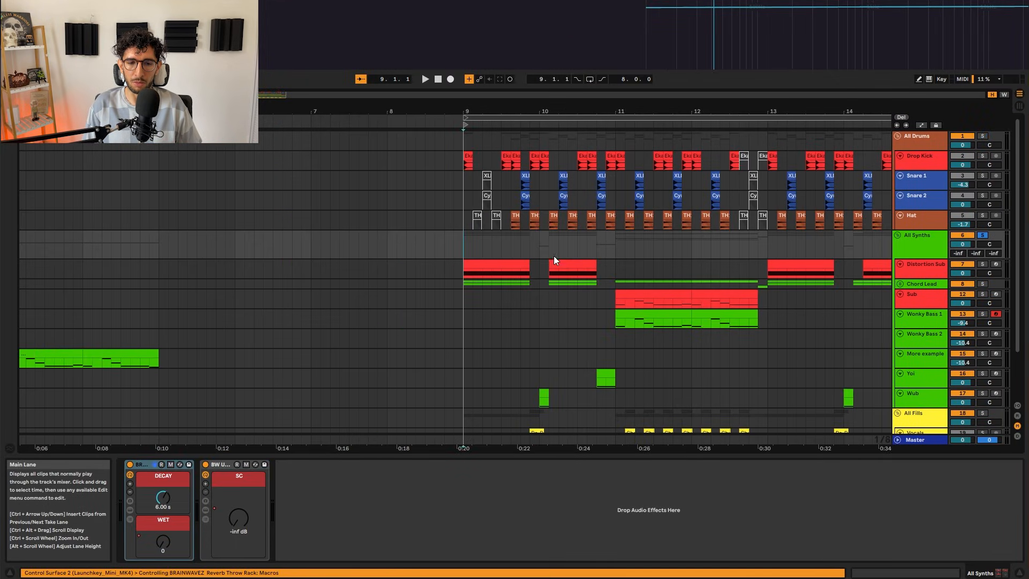
- Enlarge the All Synths track, show its SC macro automation and select the first ducking curve at bar 9
{"action": "scroll", "coordinate": [555, 260], "scroll_direction": "right", "scroll_amount": 5}
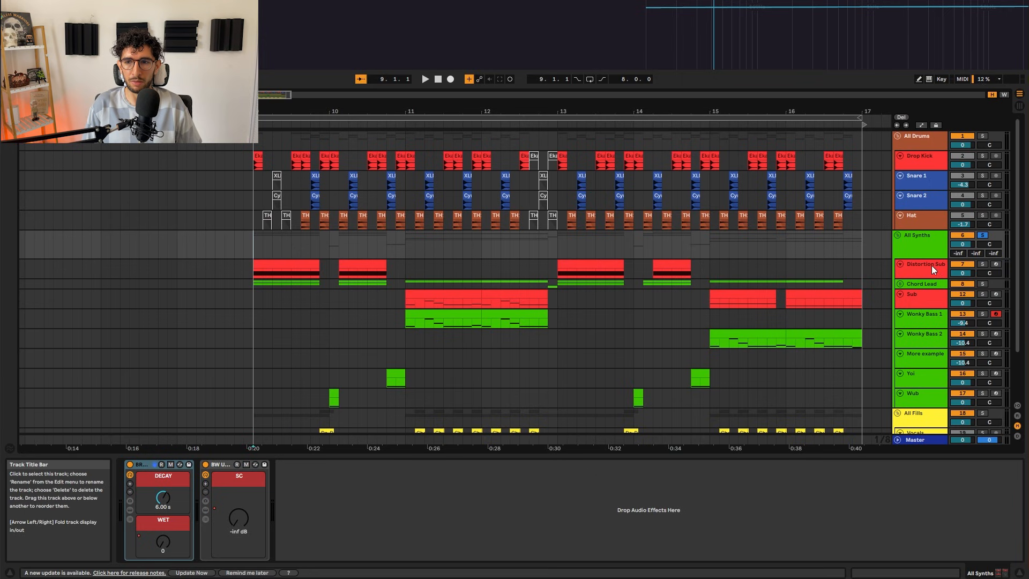
{"action": "left_click_drag", "start_coordinate": [928, 257], "coordinate": [928, 294]}
{"action": "left_click", "coordinate": [249, 511]}
{"action": "key", "text": "a"}
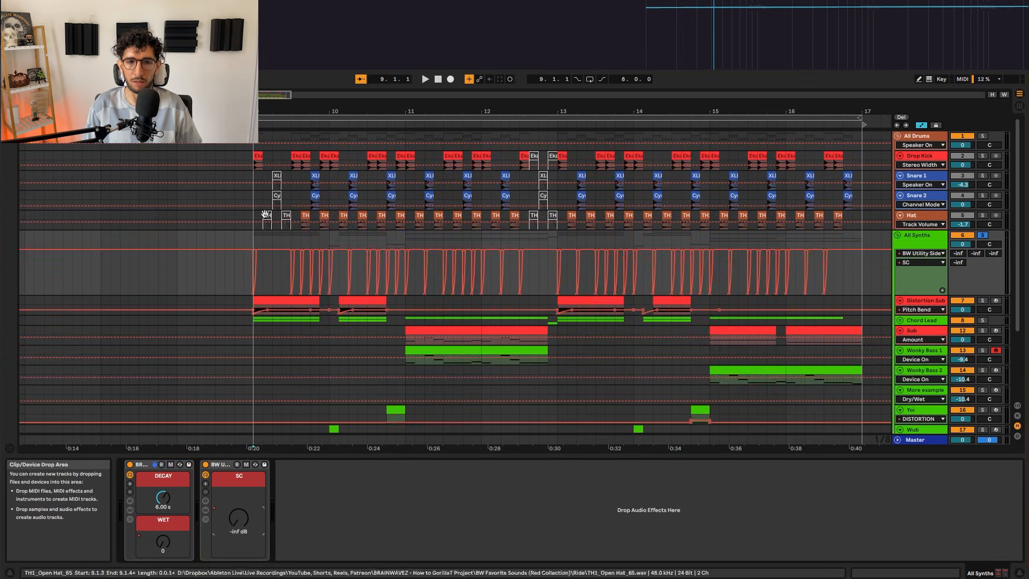
{"action": "scroll", "coordinate": [256, 264], "scroll_direction": "up", "scroll_amount": 5}
{"action": "left_click", "coordinate": [262, 268]}
{"action": "scroll", "coordinate": [234, 284], "scroll_direction": "up", "scroll_amount": 3}
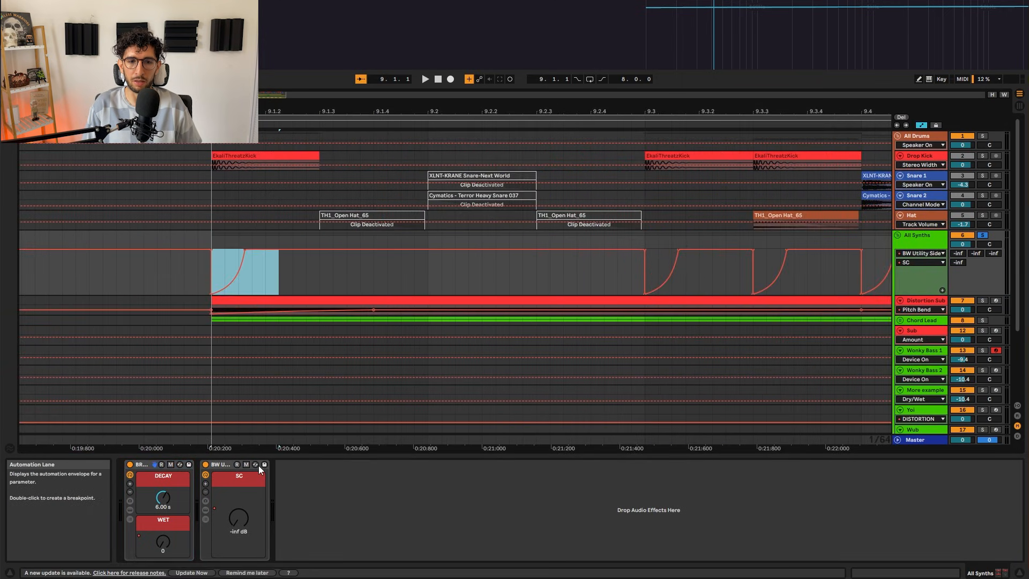
- Reveal the Utility inside the SC rack and examine how its gain ducking curves line up with the kicks and snares
{"action": "left_click", "coordinate": [203, 510]}
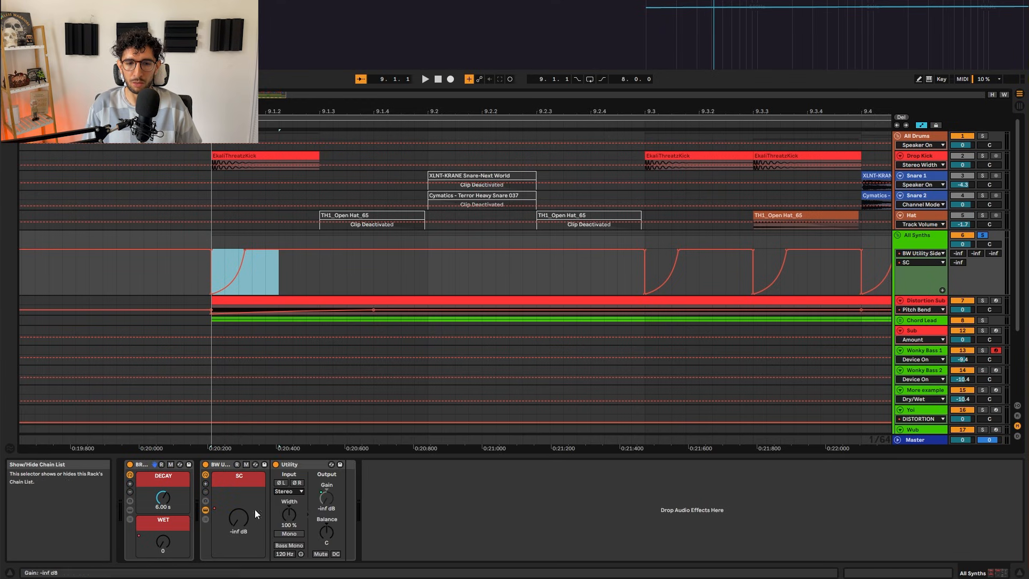
{"action": "scroll", "coordinate": [420, 222], "scroll_direction": "down", "scroll_amount": 3}
{"action": "scroll", "coordinate": [420, 225], "scroll_direction": "up", "scroll_amount": 6}
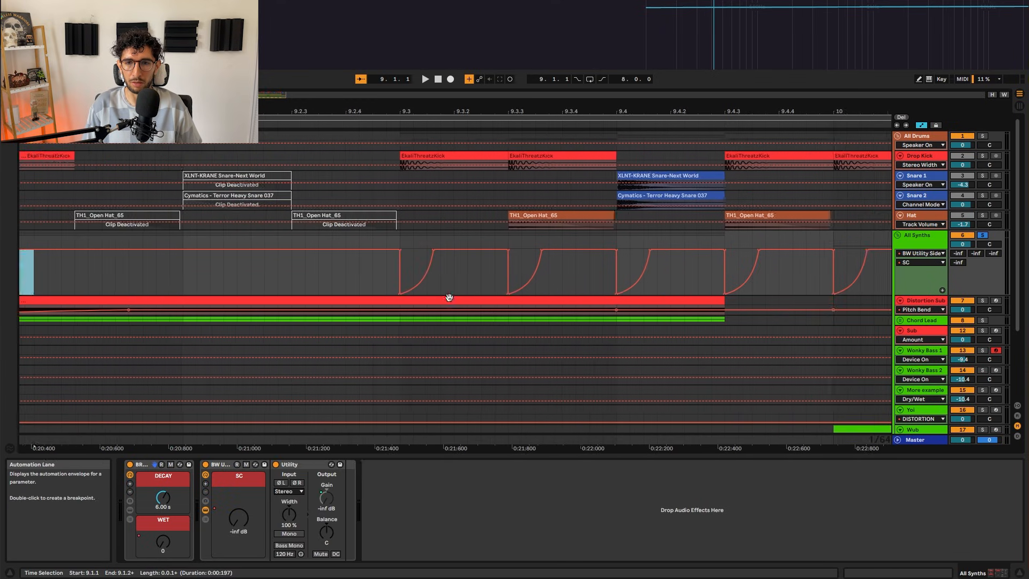
{"action": "left_click_drag", "start_coordinate": [513, 267], "coordinate": [323, 286]}
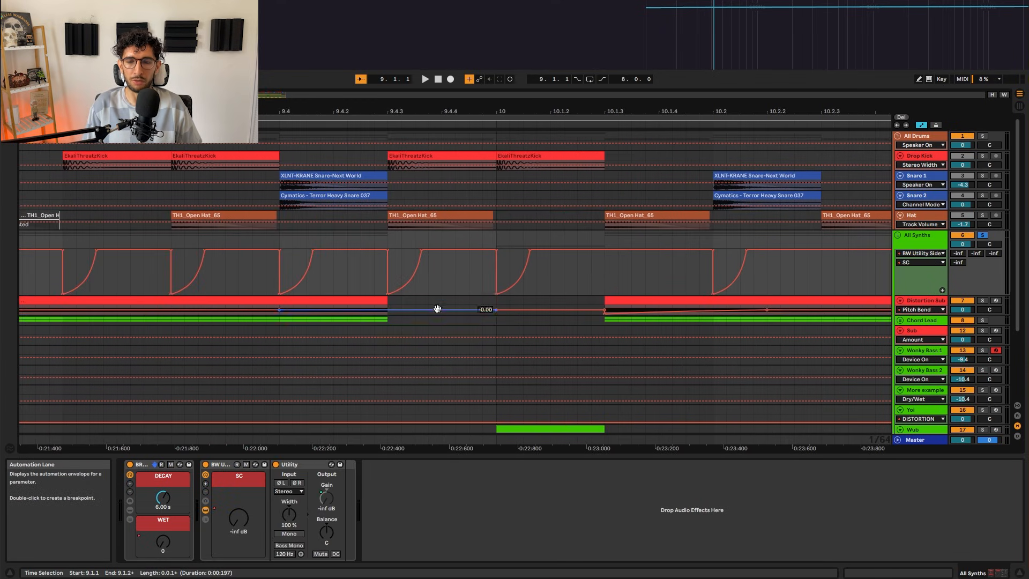
{"action": "left_click_drag", "start_coordinate": [439, 306], "coordinate": [330, 300]}
- Show the reverb throw rack's WET automation on All Synths and examine its ramps across the drop
{"action": "left_click_drag", "start_coordinate": [554, 268], "coordinate": [462, 288]}
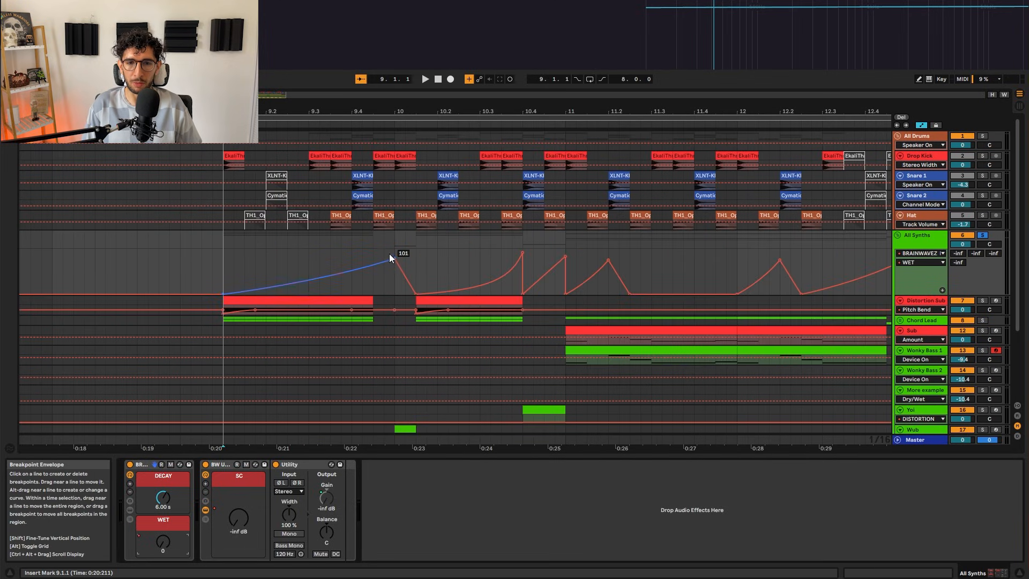
{"action": "scroll", "coordinate": [589, 241], "scroll_direction": "right", "scroll_amount": 5}
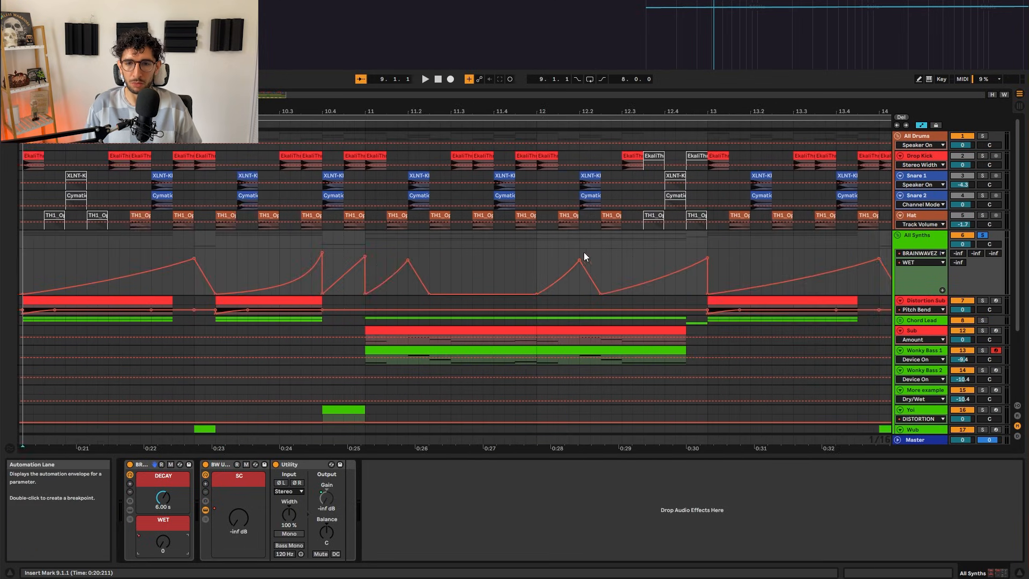
{"action": "scroll", "coordinate": [580, 256], "scroll_direction": "right", "scroll_amount": 15}
{"action": "scroll", "coordinate": [515, 274], "scroll_direction": "left", "scroll_amount": 20}
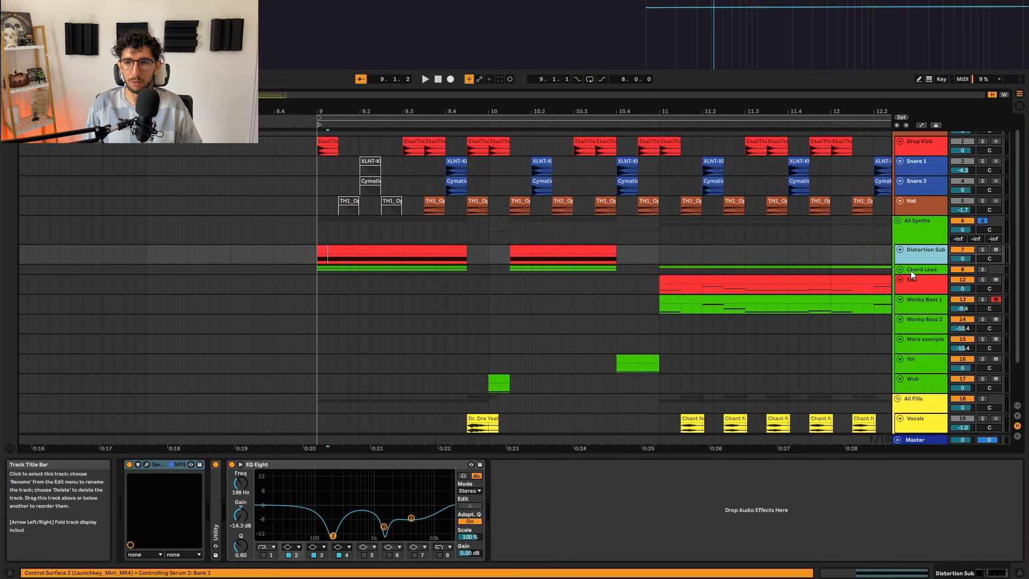
- Solo the Distortion Sub and the Chord Lead group together and play them from bar 9
{"action": "left_click", "coordinate": [911, 271], "text": "shift"}
{"action": "key", "text": "s"}
{"action": "left_click", "coordinate": [316, 238]}
{"action": "key", "text": "space"}
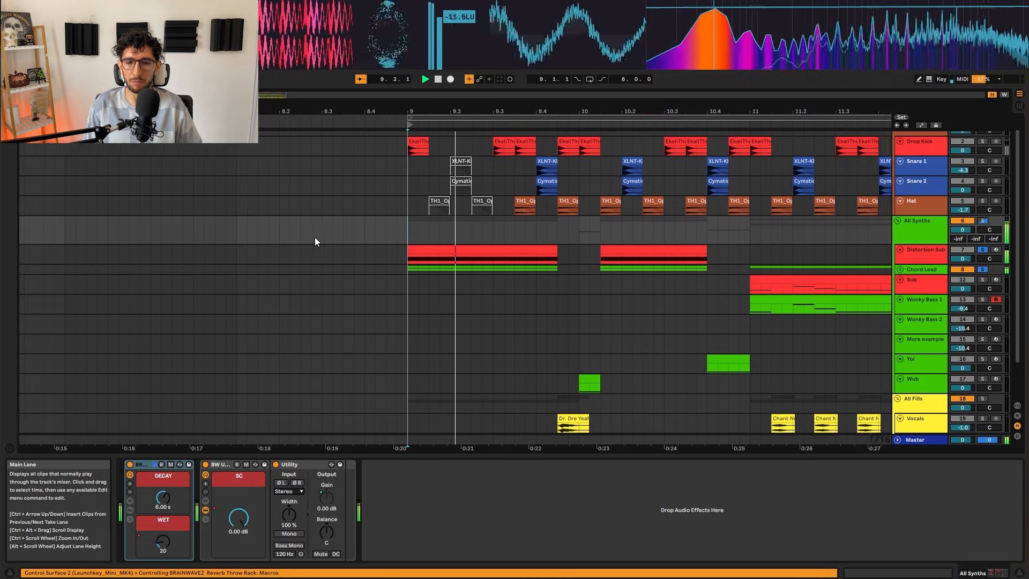
{"action": "key", "text": "space"}
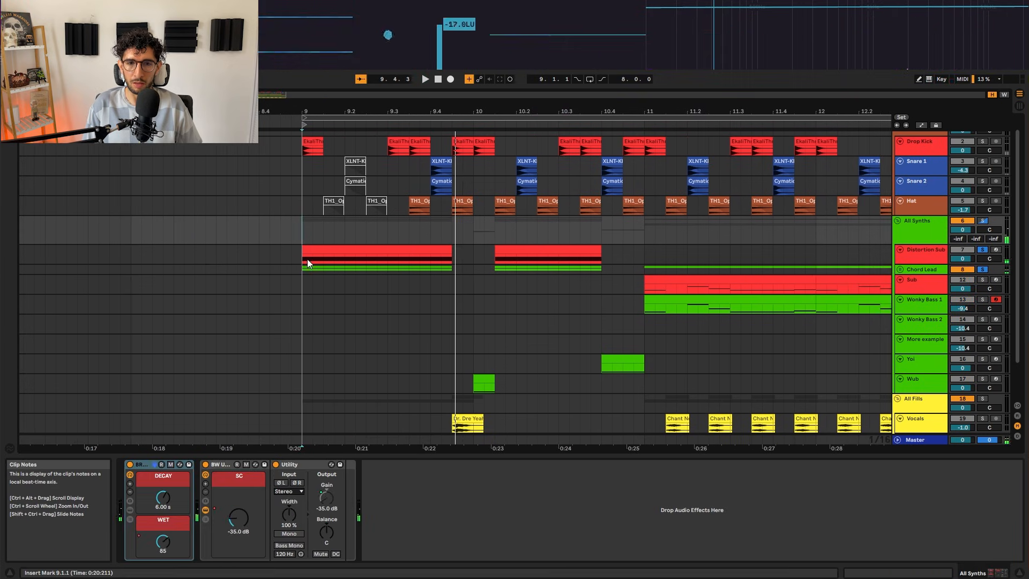
- Unfold the Chord Lead group and play its Chord Lead and Chord Lead Layer clips soloed, one after the other
{"action": "left_click", "coordinate": [310, 249]}
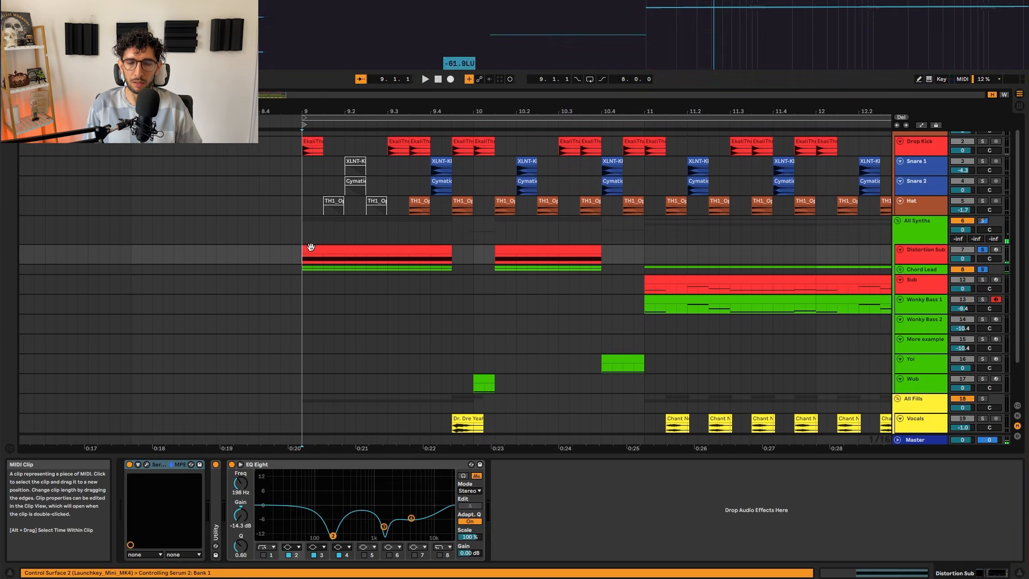
{"action": "left_click", "coordinate": [898, 270]}
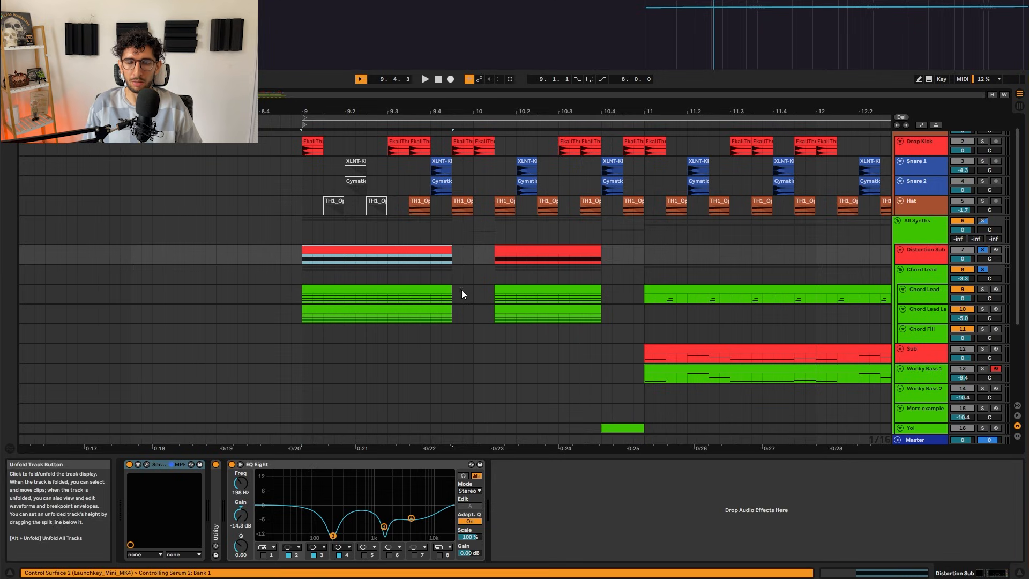
{"action": "left_click", "coordinate": [322, 296]}
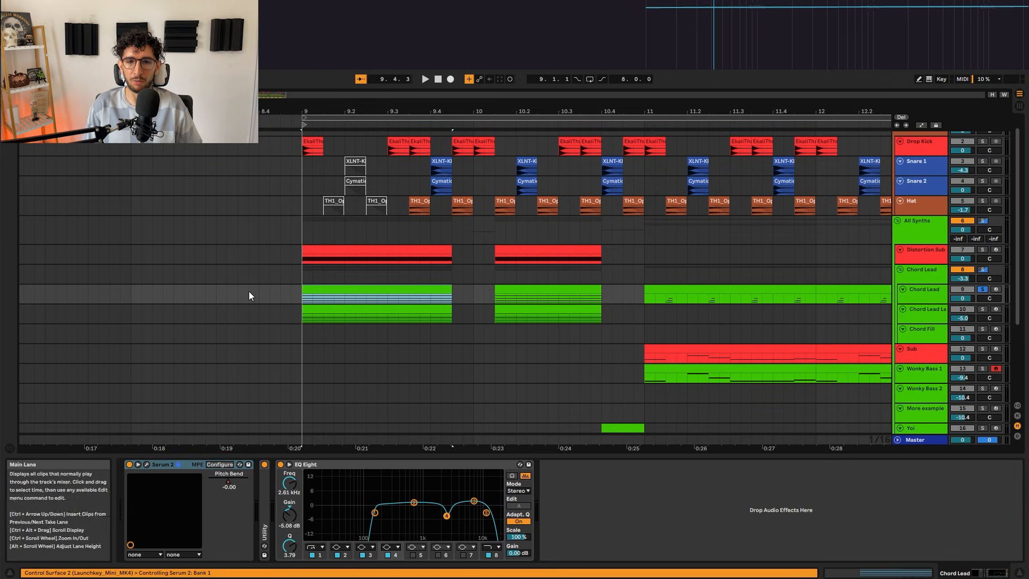
{"action": "key", "text": "space"}
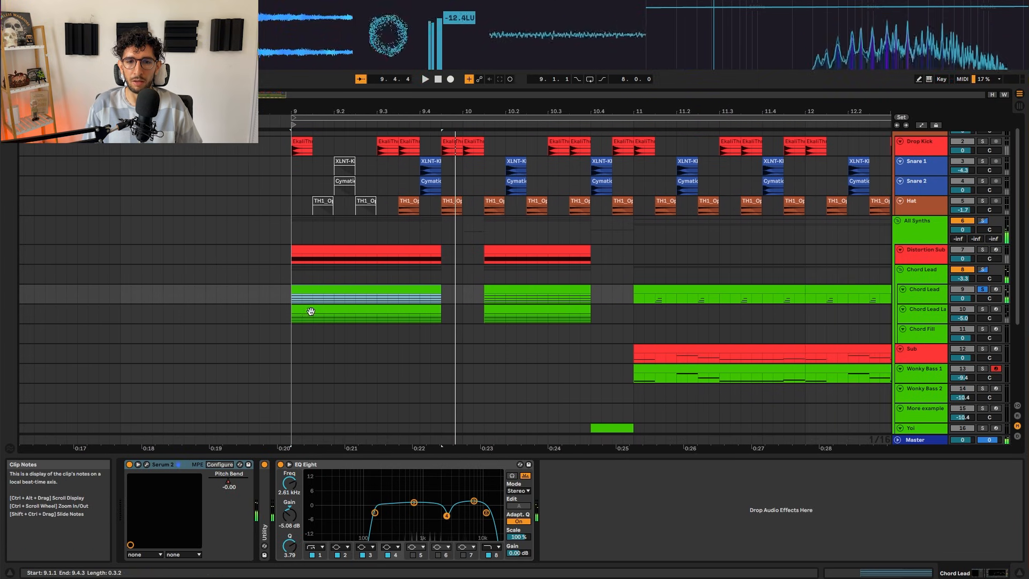
{"action": "left_click", "coordinate": [310, 311]}
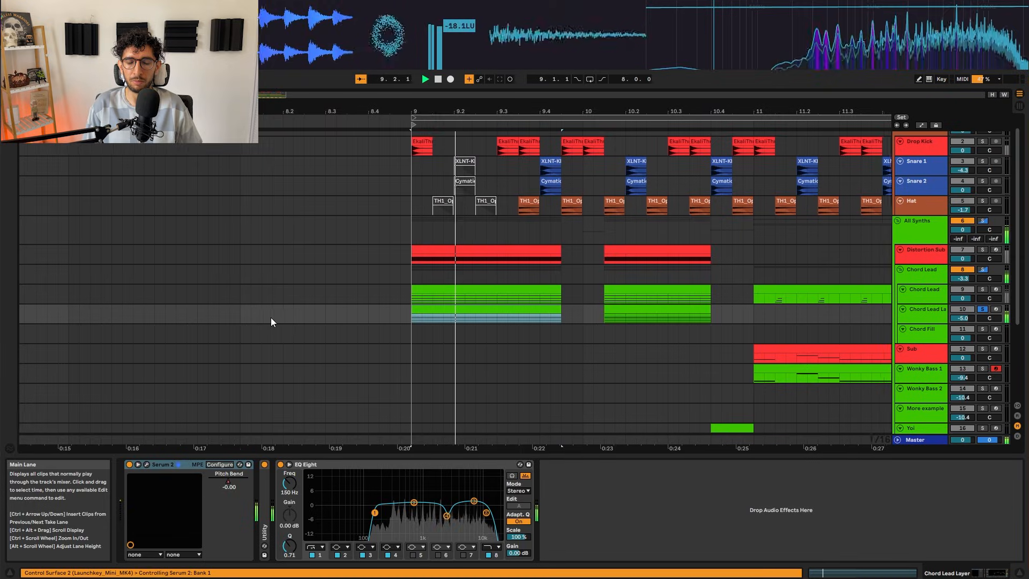
{"action": "key", "text": "space"}
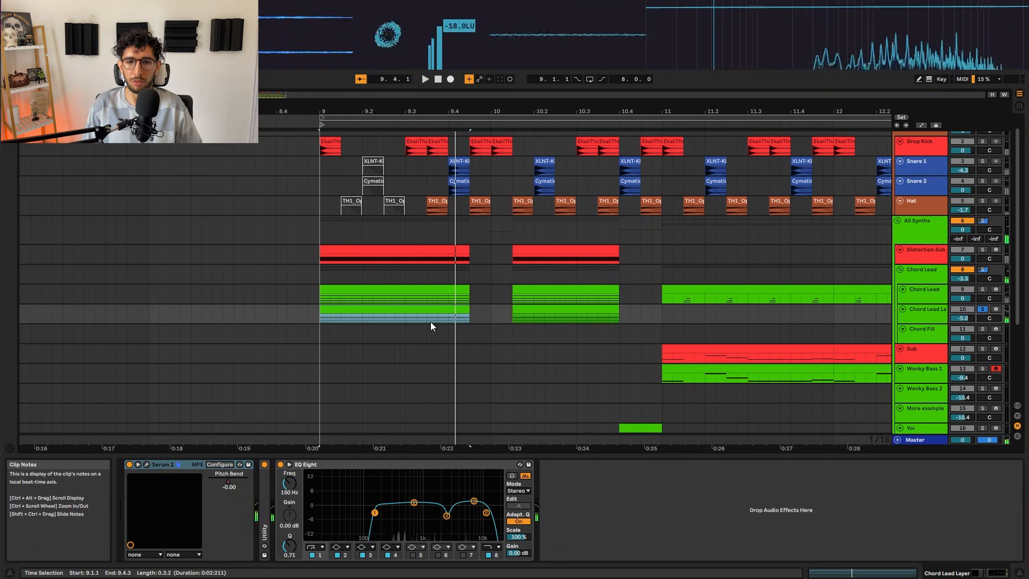
- Solo the Distortion Sub track and play its first clip from bar 9
{"action": "left_click", "coordinate": [330, 248]}
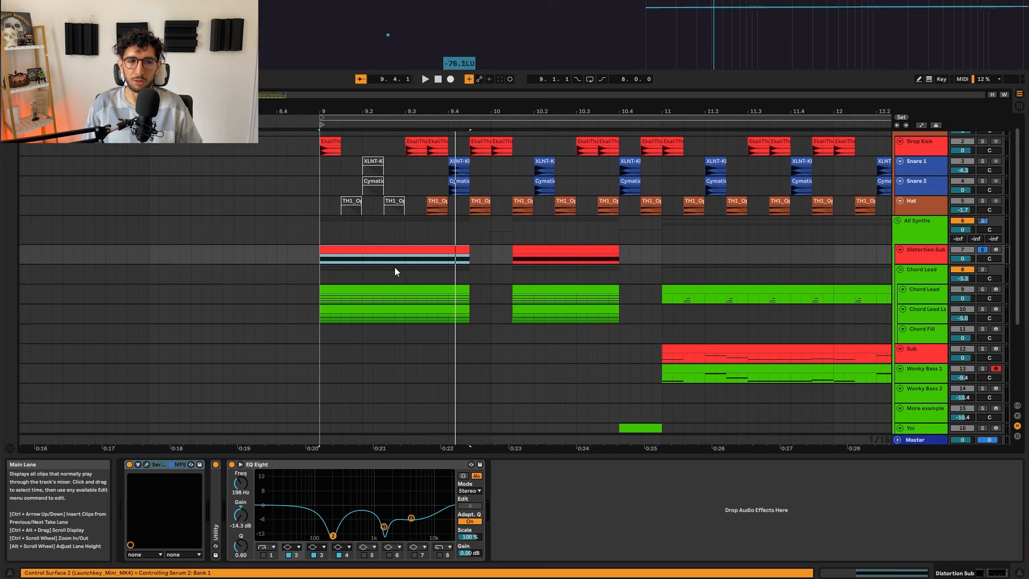
{"action": "key", "text": "space"}
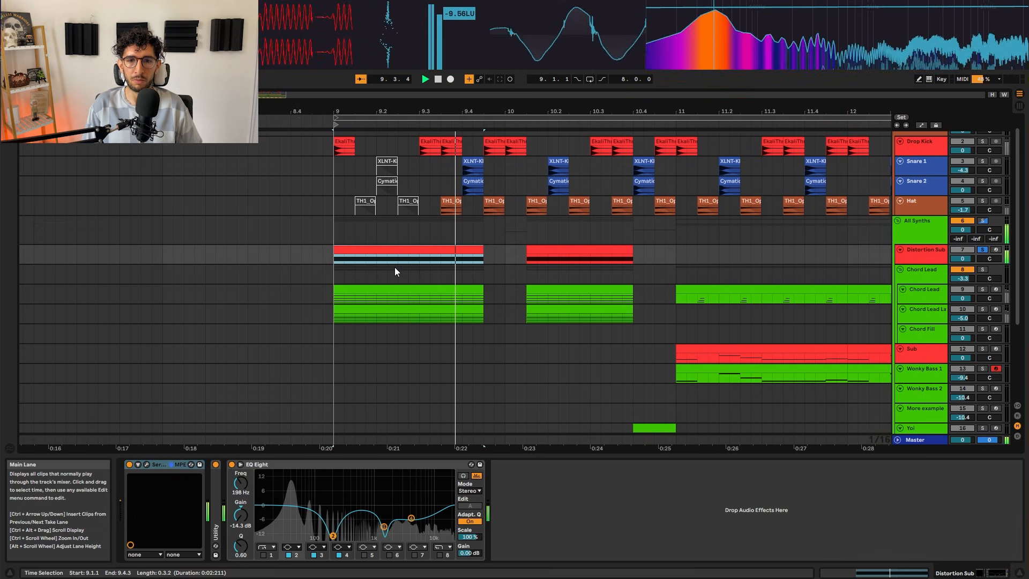
{"action": "key", "text": "space"}
- Enlarge the Chord Lead track and examine the Serum 2 Pitch Bend automation over its first clip, hiding the automation again
{"action": "left_click", "coordinate": [346, 293]}
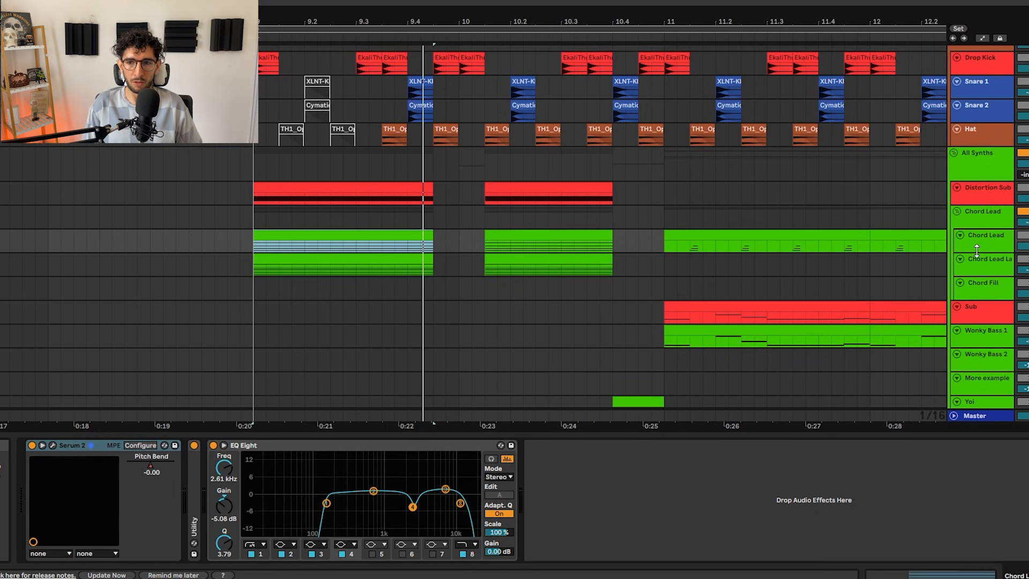
{"action": "left_click_drag", "start_coordinate": [977, 249], "coordinate": [976, 272]}
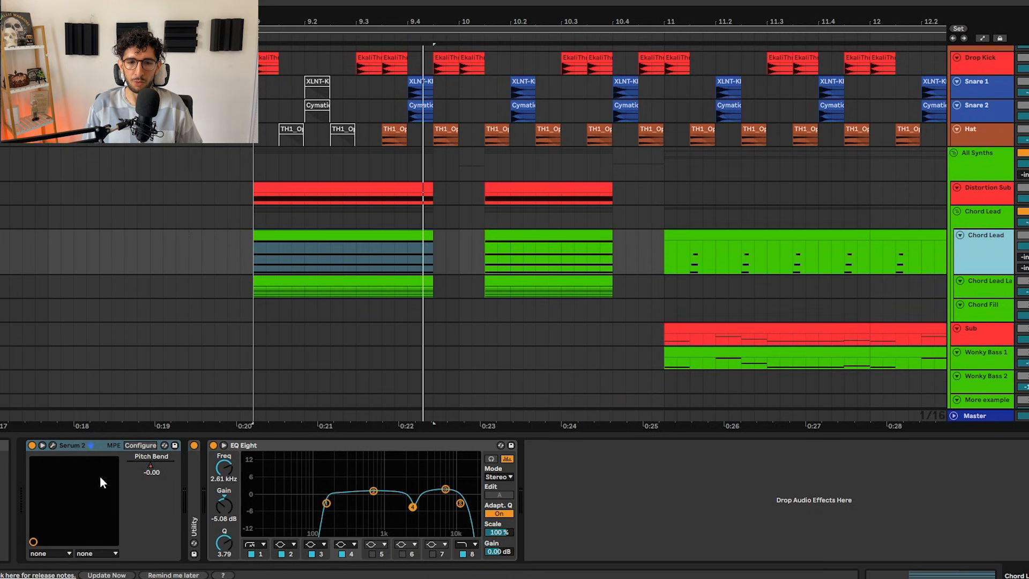
{"action": "left_click", "coordinate": [150, 467]}
{"action": "key", "text": "a"}
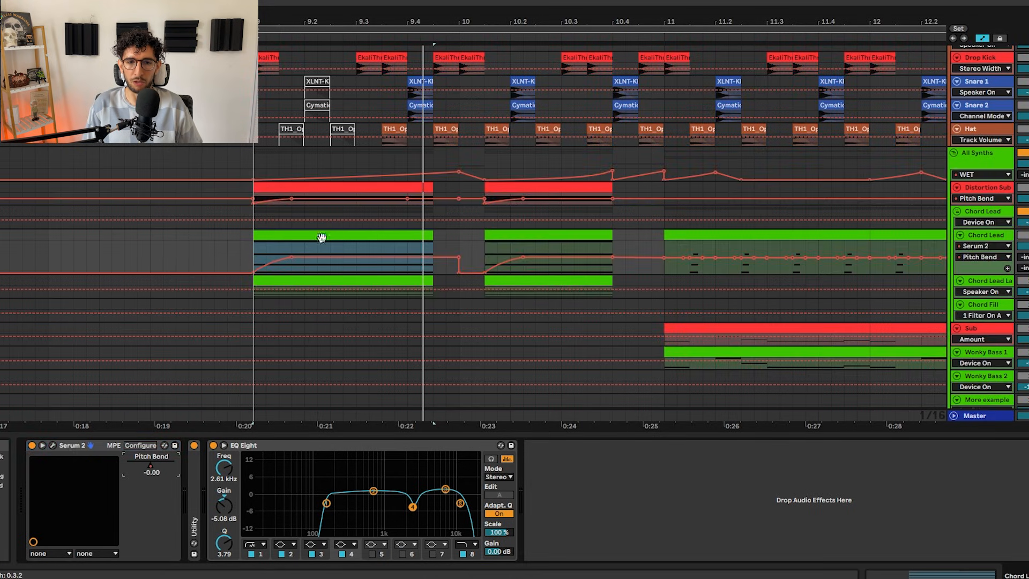
{"action": "scroll", "coordinate": [291, 242], "scroll_direction": "up", "scroll_amount": 5}
{"action": "key", "text": "a"}
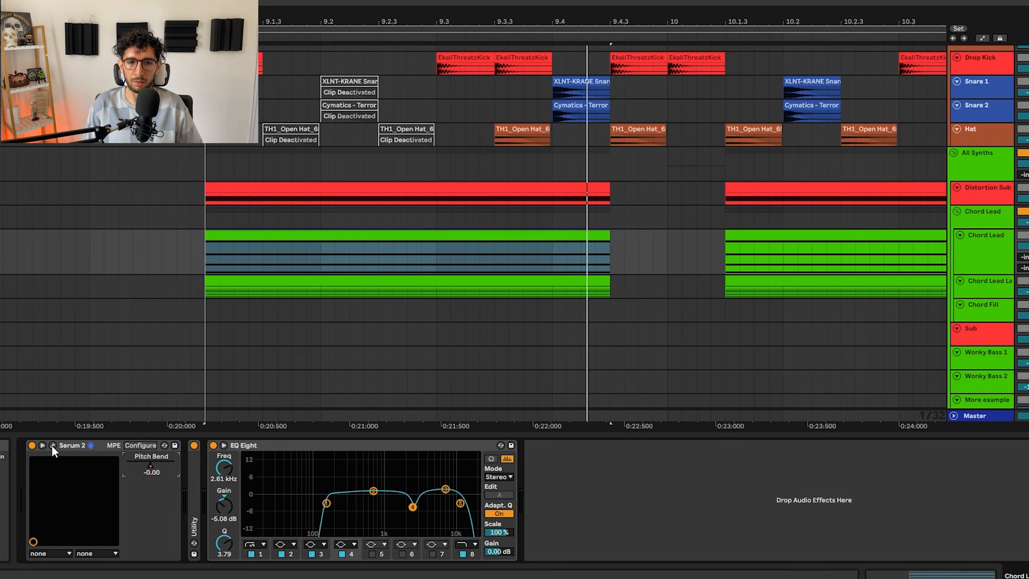
- Open the Chord Lead's Serum 2 window and check the pitch bend wheel's mapping in Configure mode, leaving that mode again
{"action": "left_click", "coordinate": [52, 445]}
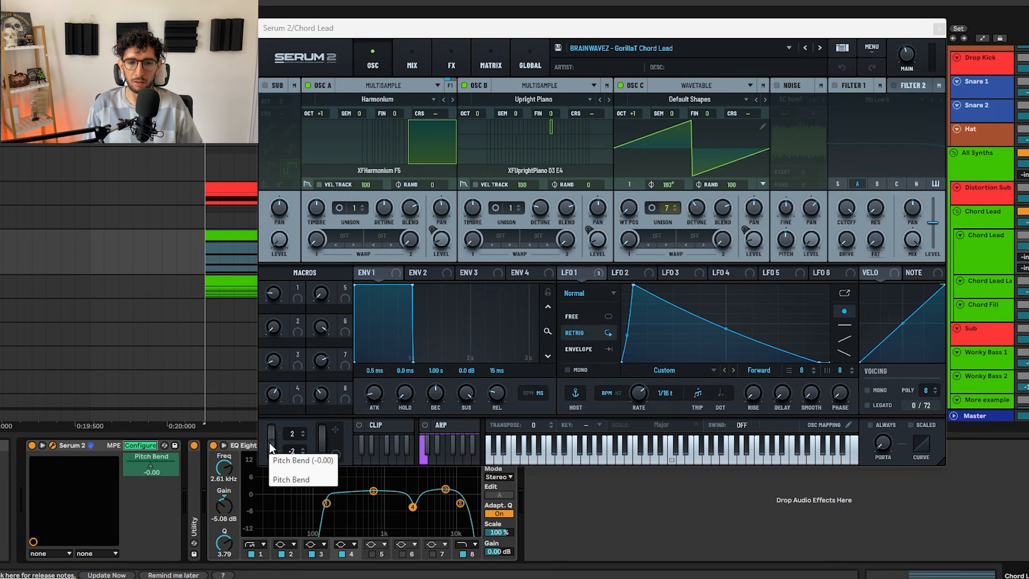
{"action": "left_click", "coordinate": [141, 446]}
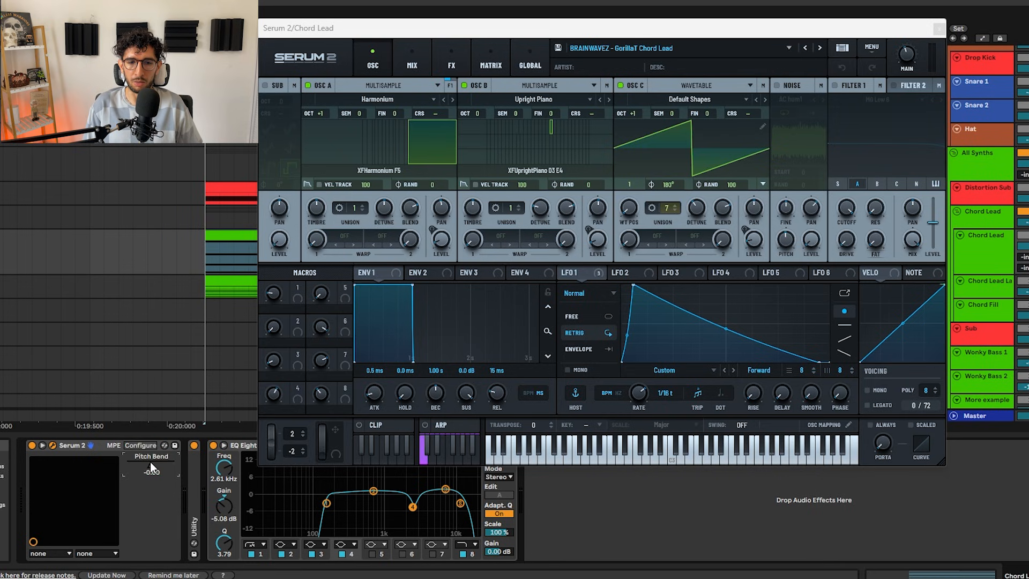
- Reposition the Chord Lead's Serum 2 window and look up oscillator A's Harmonium multisample among the Factory Keys sounds
{"action": "key", "text": "a"}
{"action": "left_click_drag", "start_coordinate": [459, 31], "coordinate": [500, 309]}
{"action": "left_click", "coordinate": [191, 259]}
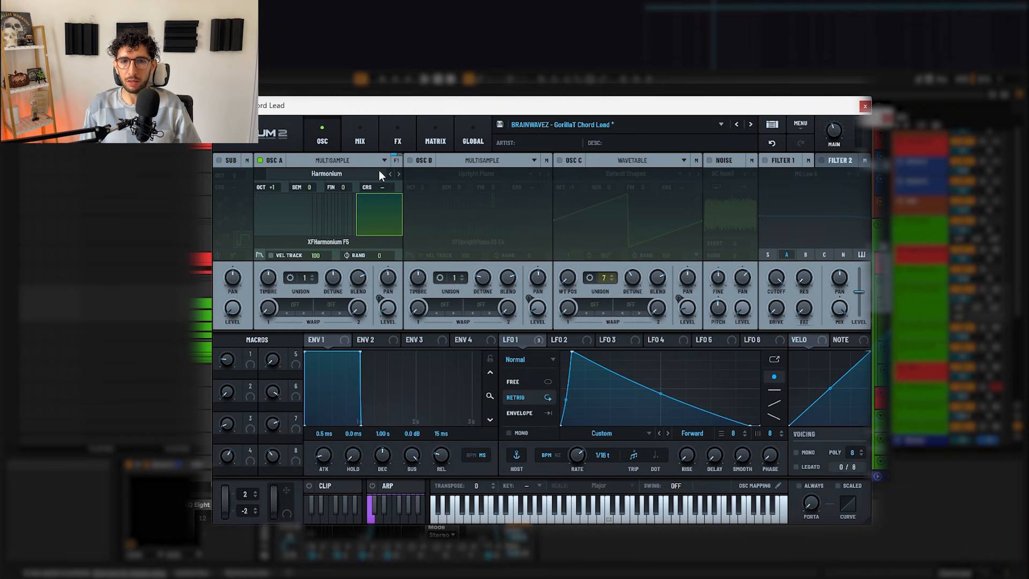
{"action": "left_click", "coordinate": [316, 173]}
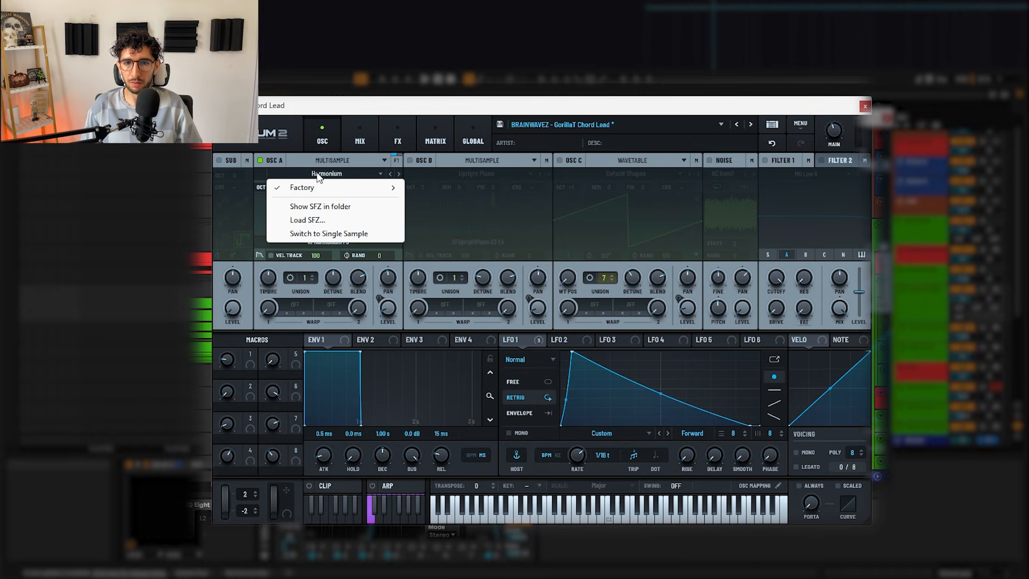
{"action": "mouse_move", "coordinate": [319, 192]}
{"action": "mouse_move", "coordinate": [434, 228]}
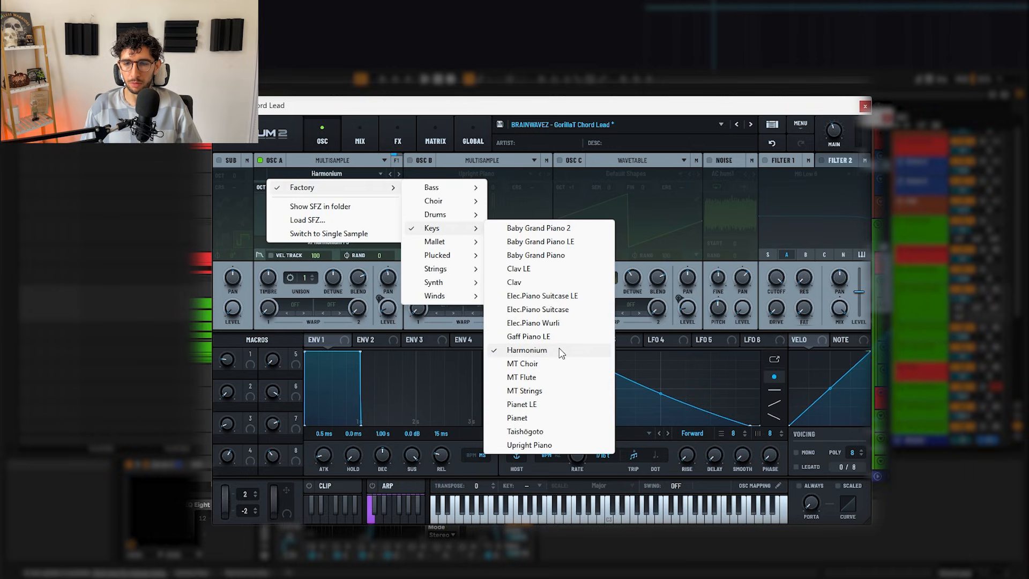
{"action": "left_click", "coordinate": [342, 107]}
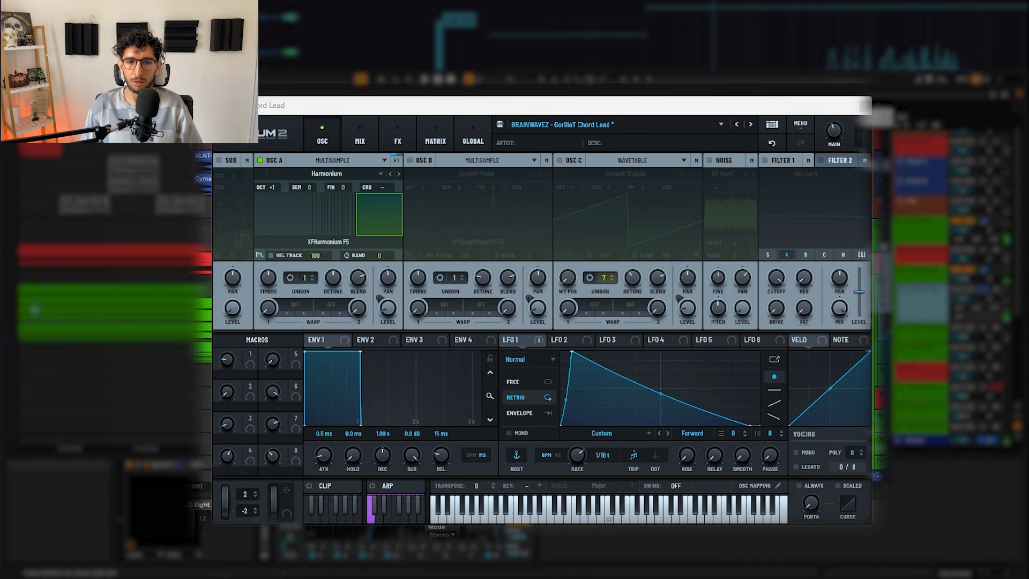
- Examine the MIDI notes of the Chord Lead's first clip and audition it in Serum 2 with only oscillator A
{"action": "double_click", "coordinate": [146, 288]}
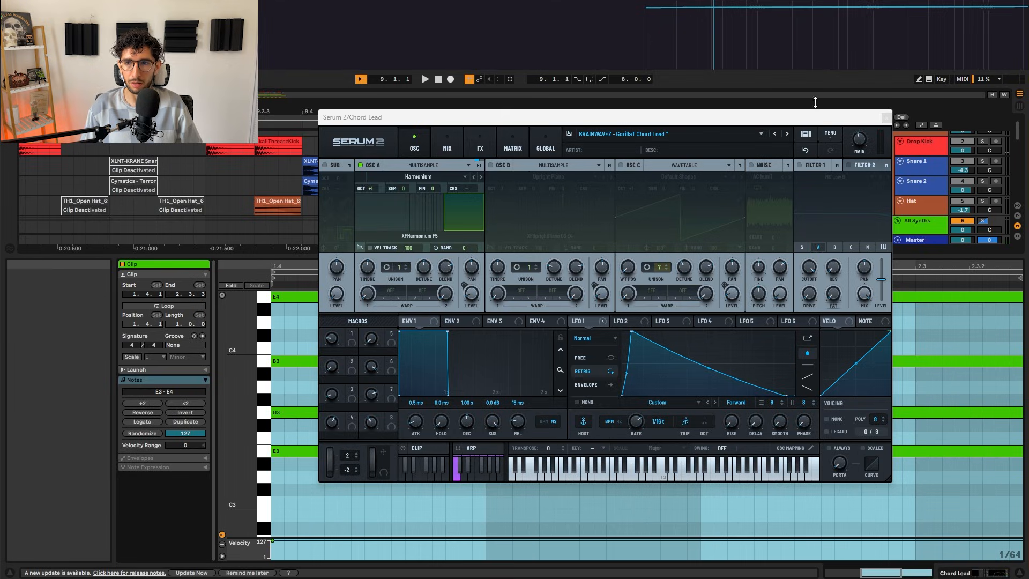
{"action": "left_click", "coordinate": [882, 115]}
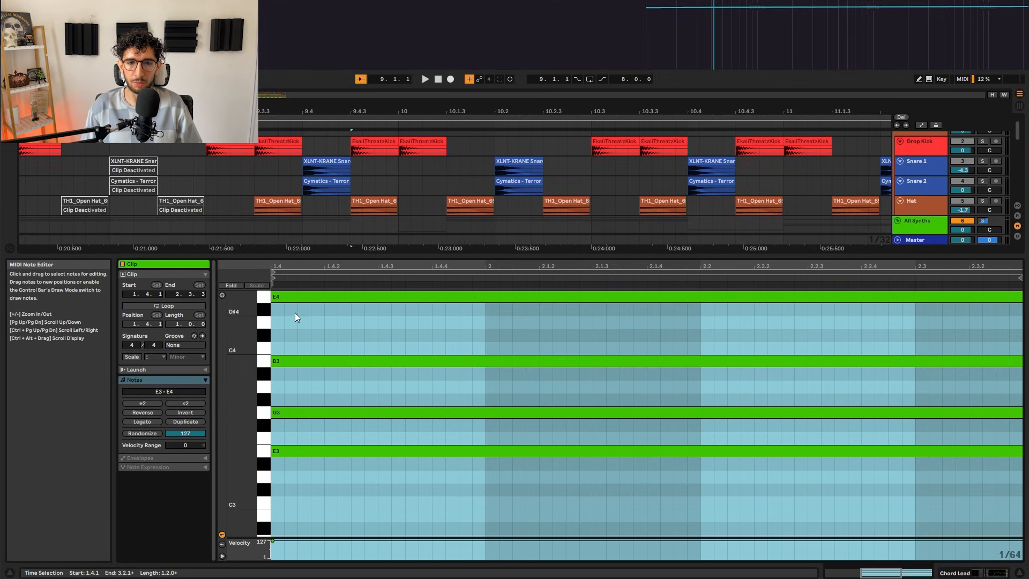
{"action": "left_click", "coordinate": [147, 463]}
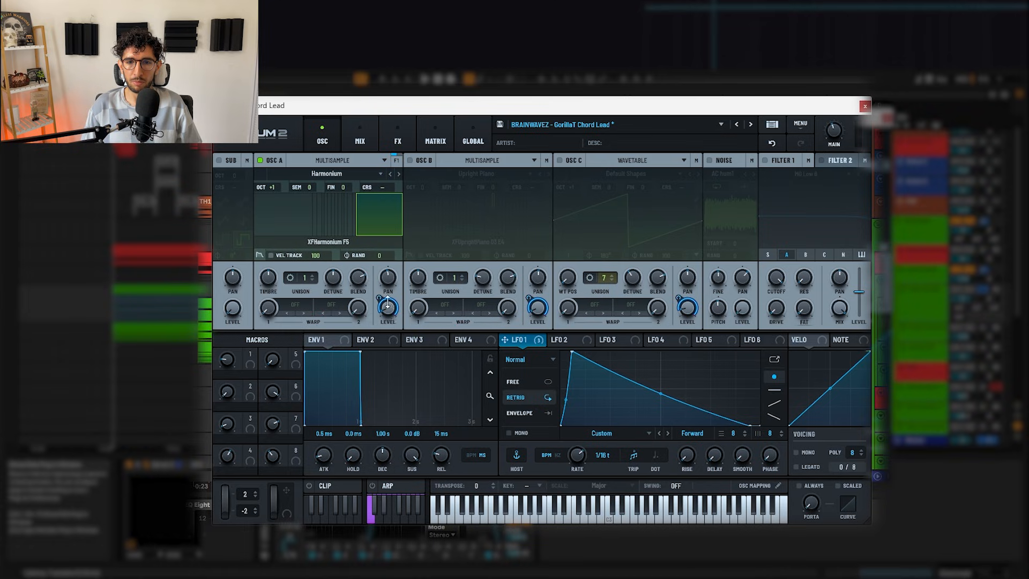
{"action": "key", "text": "space"}
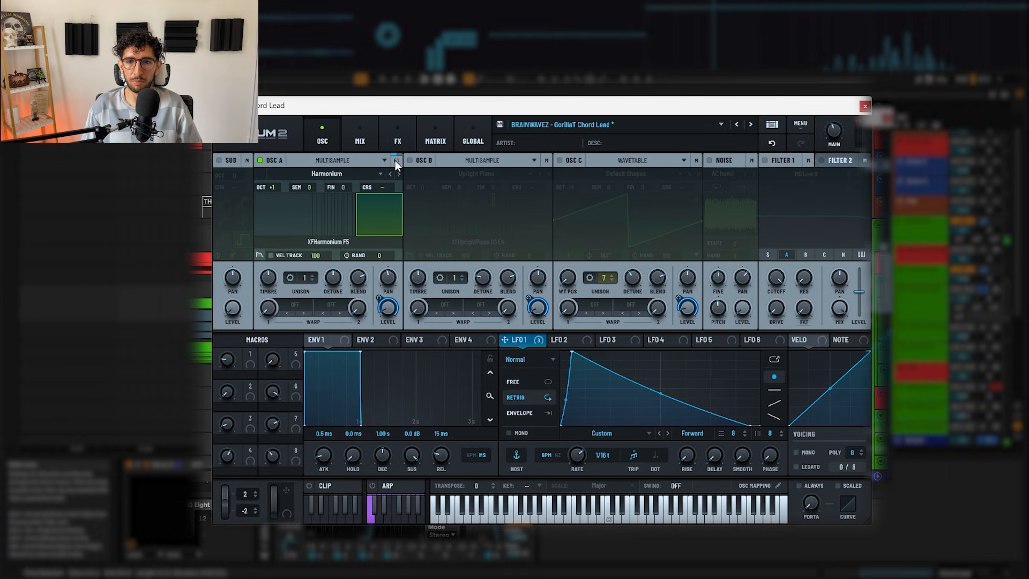
- Enable oscillator B with its Upright Piano multisample in Serum 2 and check the LFO 1 destinations
{"action": "left_click", "coordinate": [411, 158]}
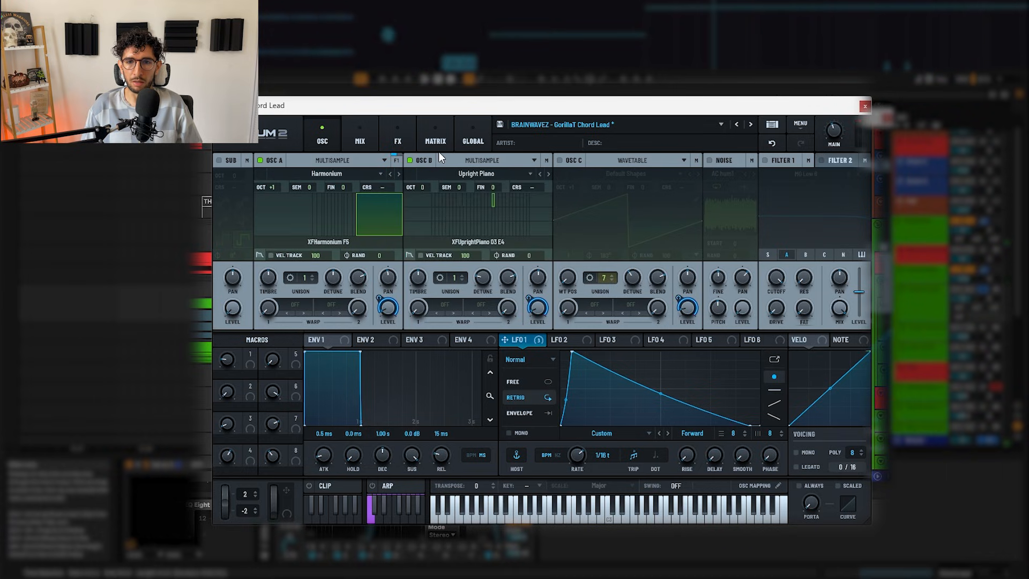
{"action": "left_click", "coordinate": [475, 174]}
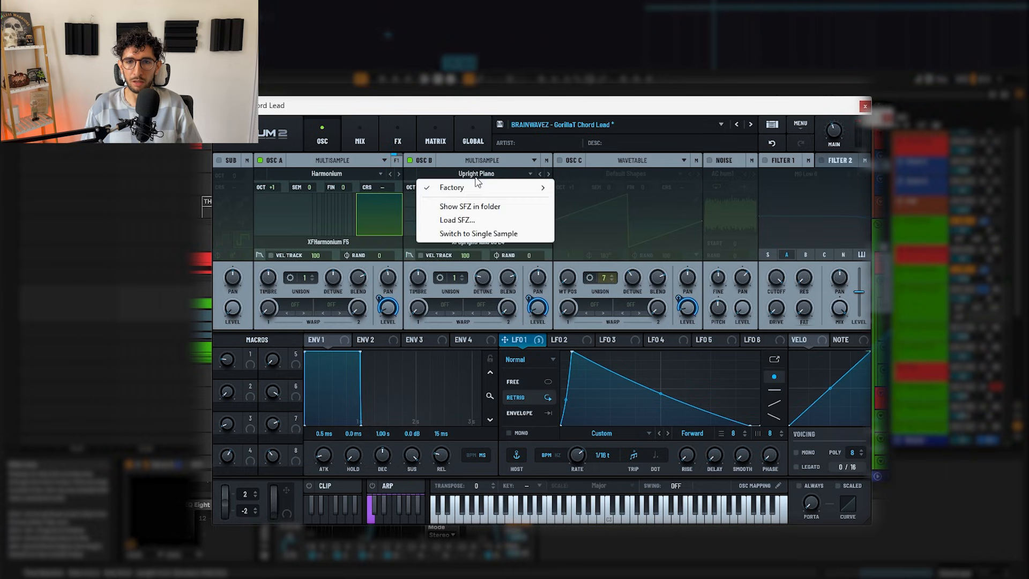
{"action": "mouse_move", "coordinate": [474, 188]}
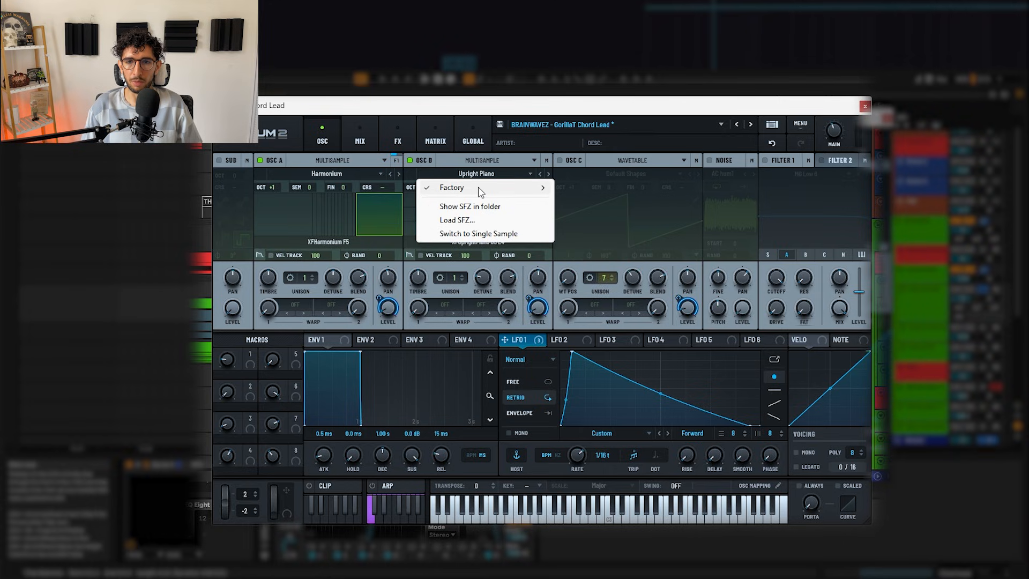
{"action": "left_click", "coordinate": [482, 160]}
{"action": "left_click", "coordinate": [480, 161]}
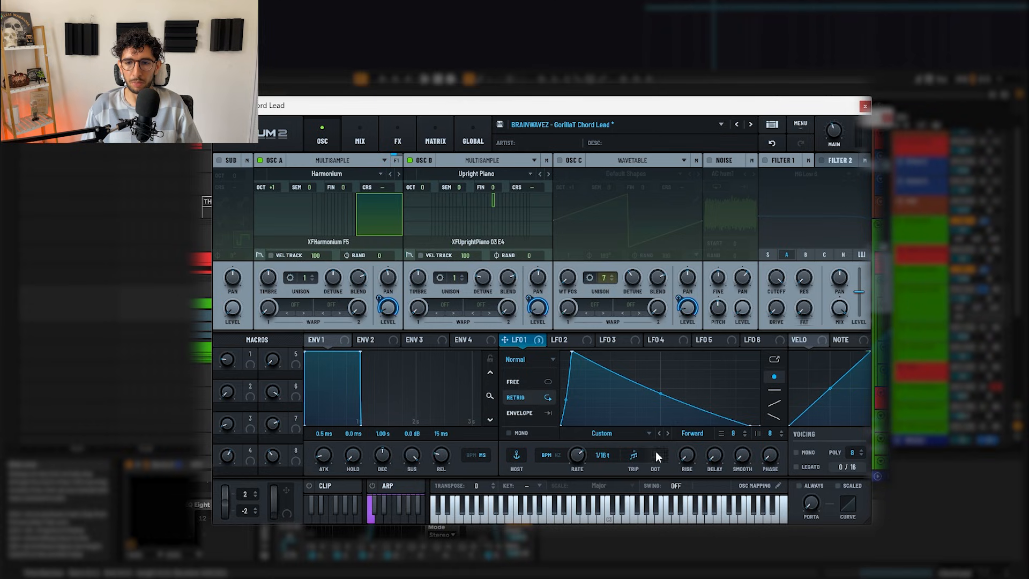
{"action": "mouse_move", "coordinate": [525, 345]}
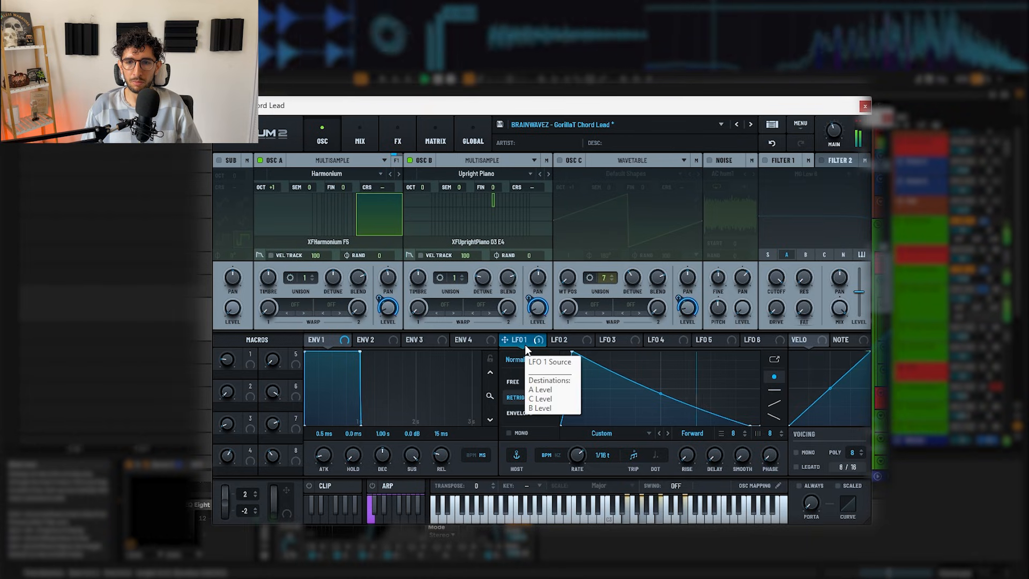
- Enable oscillator C with its Default Shapes wavetable and play all three oscillators together
{"action": "left_click", "coordinate": [560, 161]}
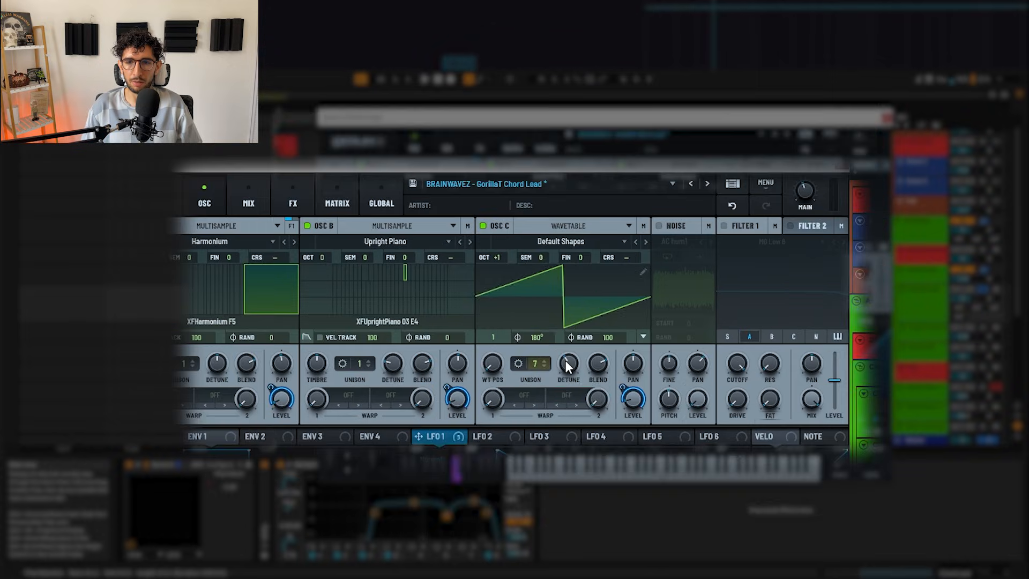
{"action": "mouse_move", "coordinate": [653, 275]}
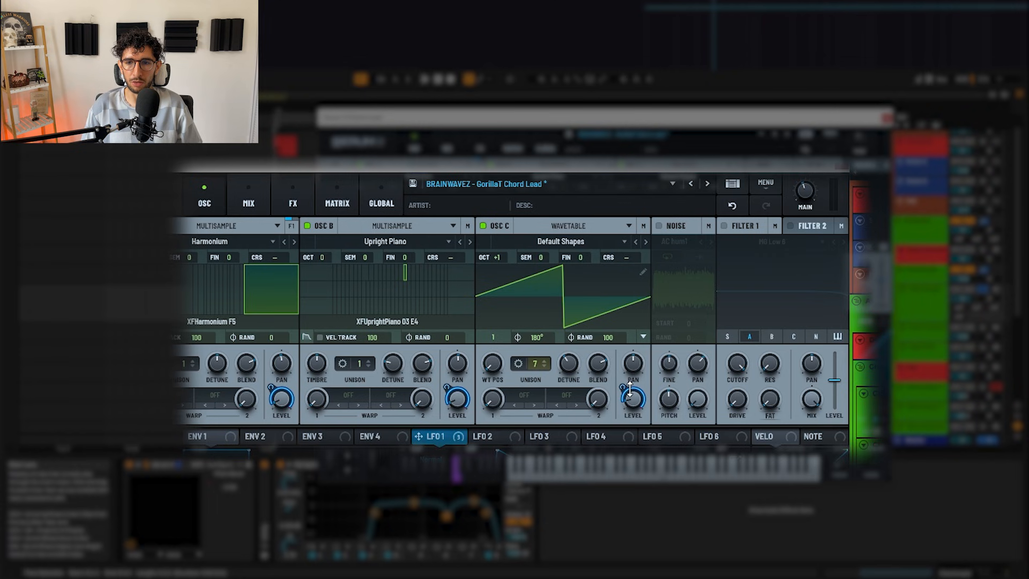
{"action": "mouse_move", "coordinate": [630, 390]}
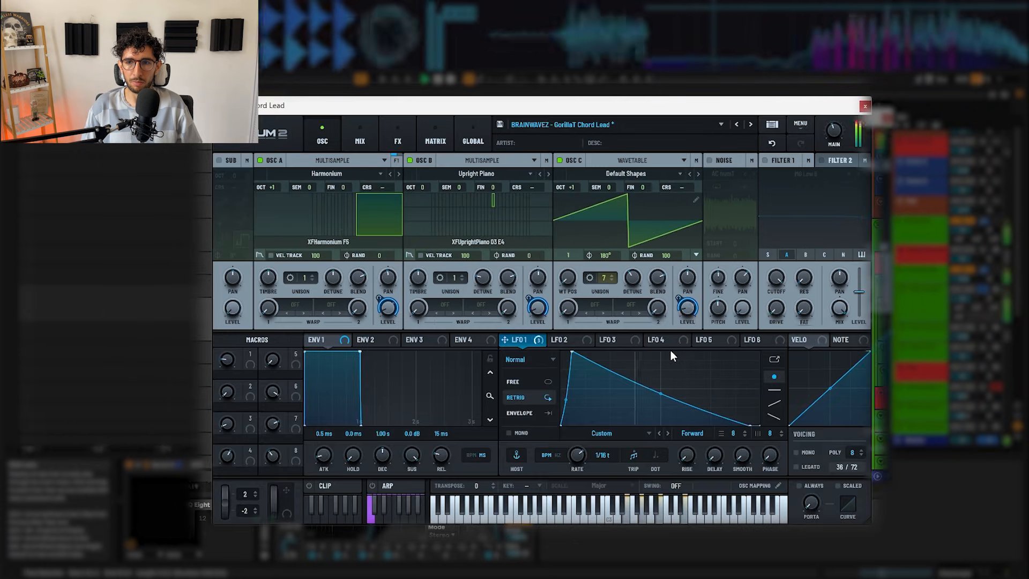
{"action": "key", "text": "space"}
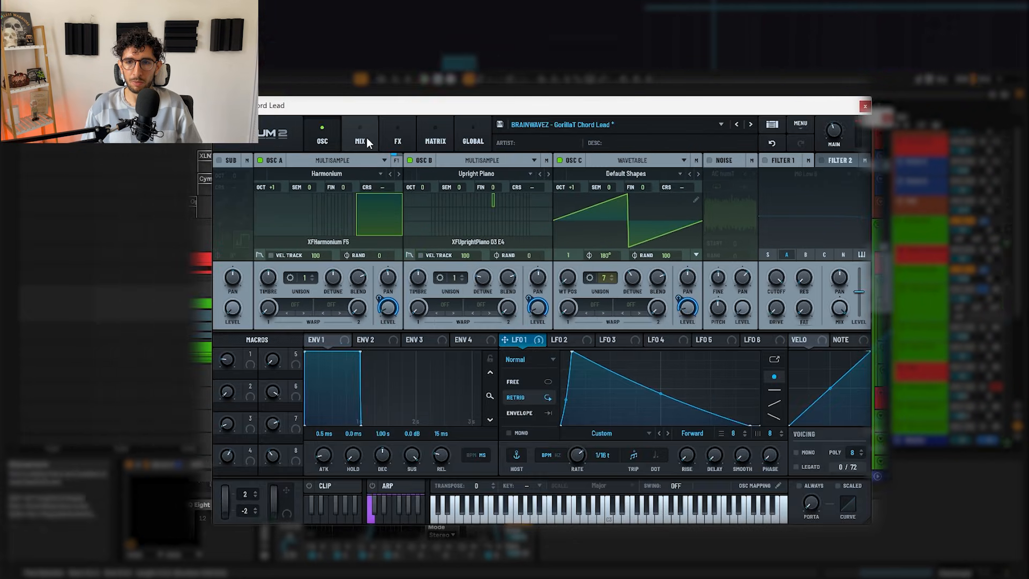
- Enable the multiband Compressor, Distortion and Hyper/Dimension in Serum 2's effects chain, auditioning the lead with them
{"action": "left_click", "coordinate": [401, 138]}
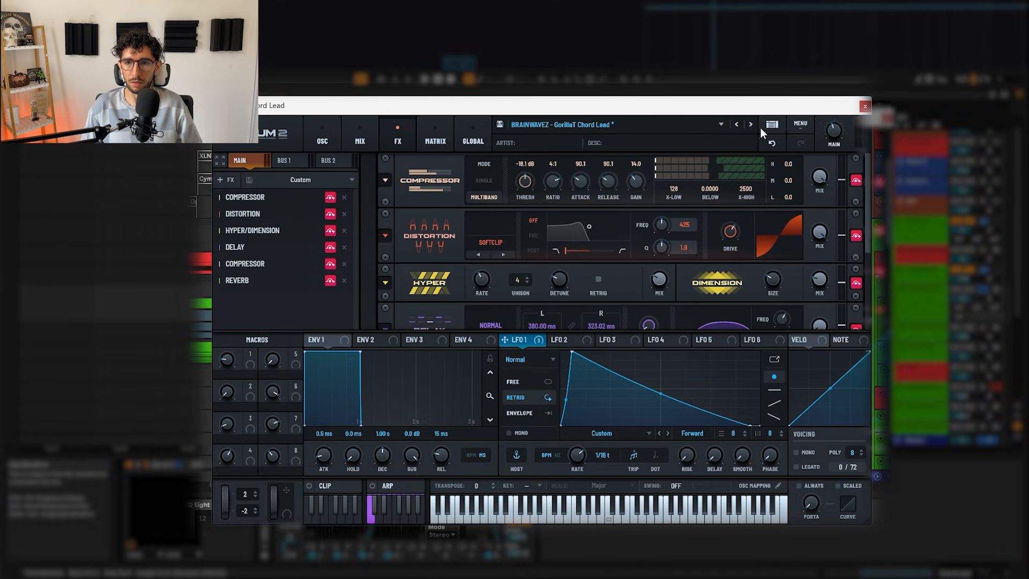
{"action": "left_click", "coordinate": [856, 238]}
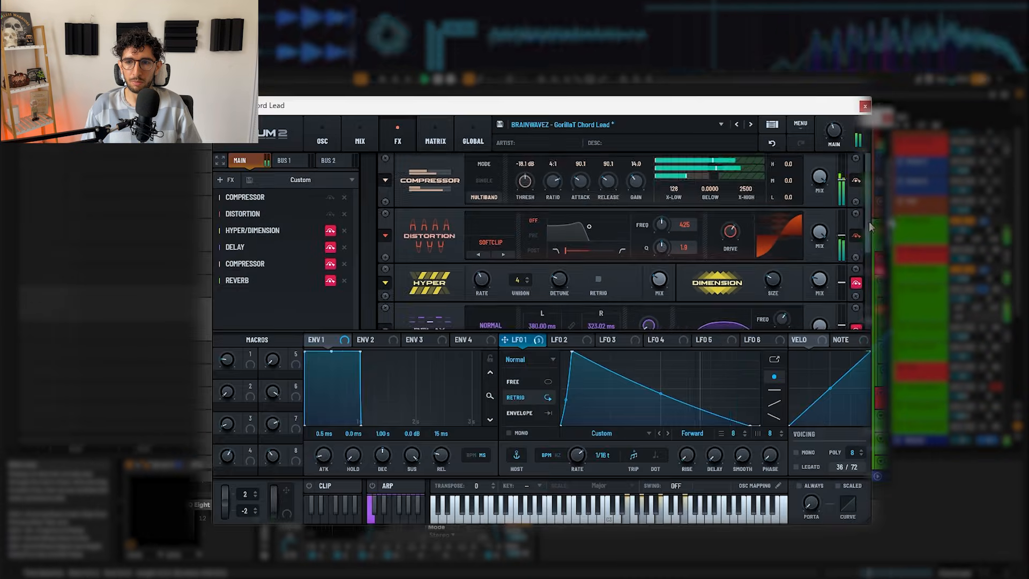
{"action": "left_click_drag", "start_coordinate": [868, 221], "coordinate": [867, 254]}
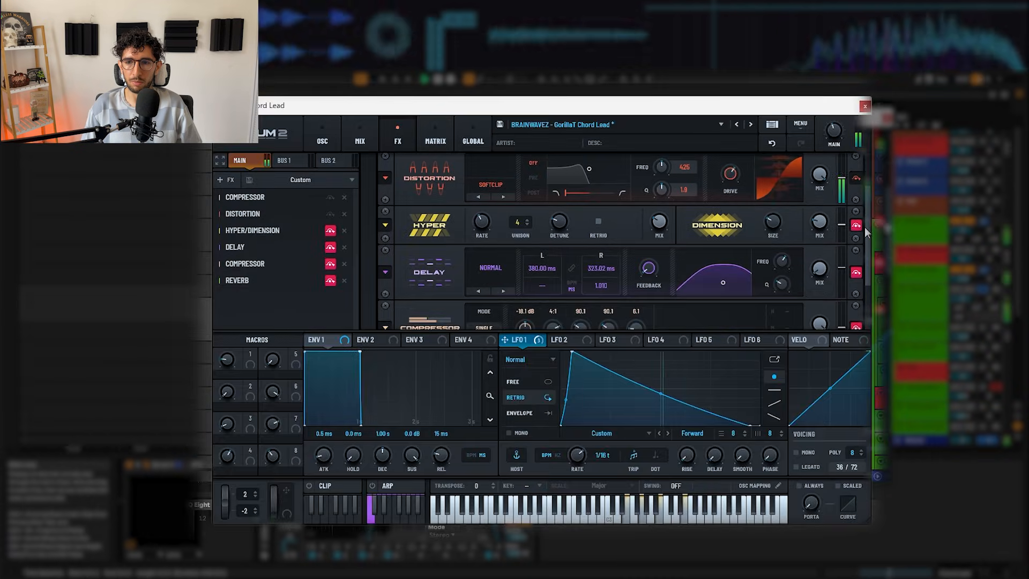
{"action": "left_click", "coordinate": [858, 223]}
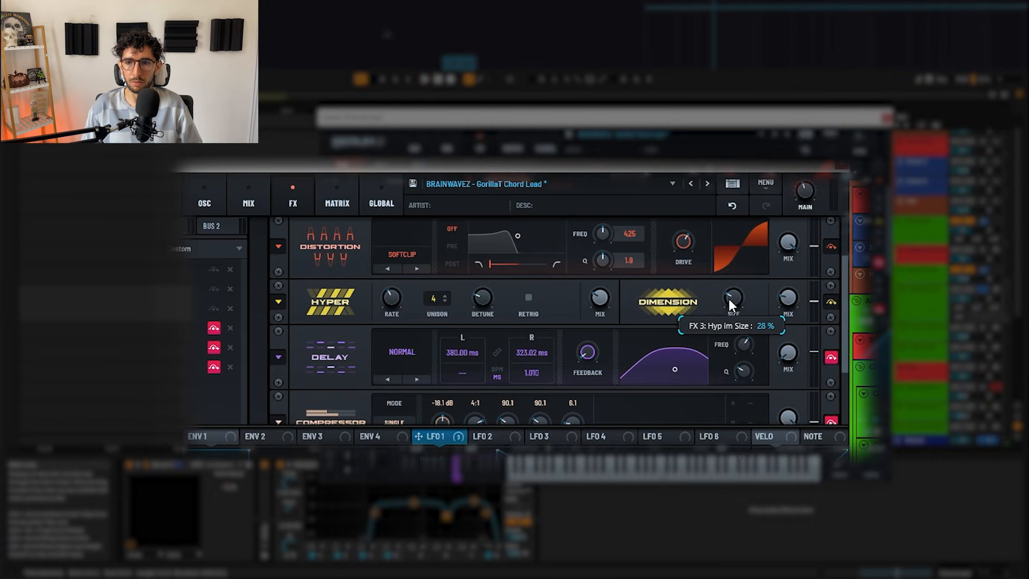
{"action": "key", "text": "space"}
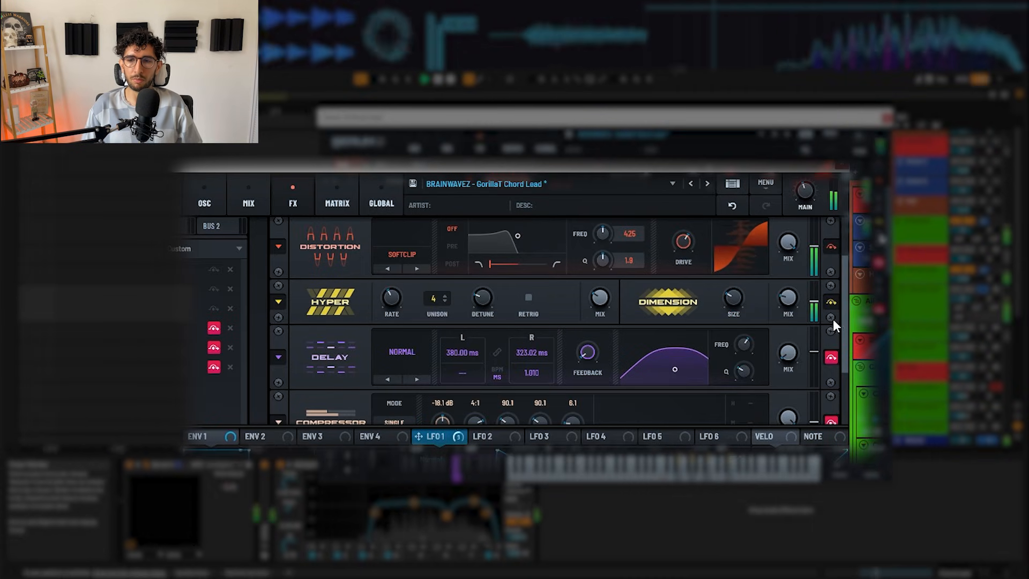
- Enable the Delay, the second Compressor and the Hall Reverb in Serum 2, playing the lead as each is added
{"action": "left_click", "coordinate": [831, 357]}
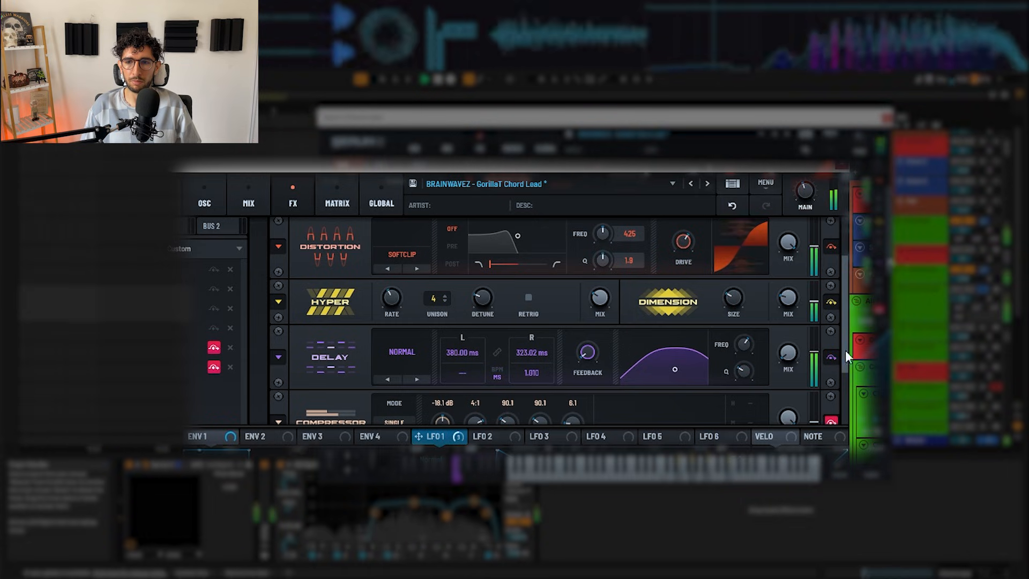
{"action": "left_click_drag", "start_coordinate": [844, 329], "coordinate": [849, 403]}
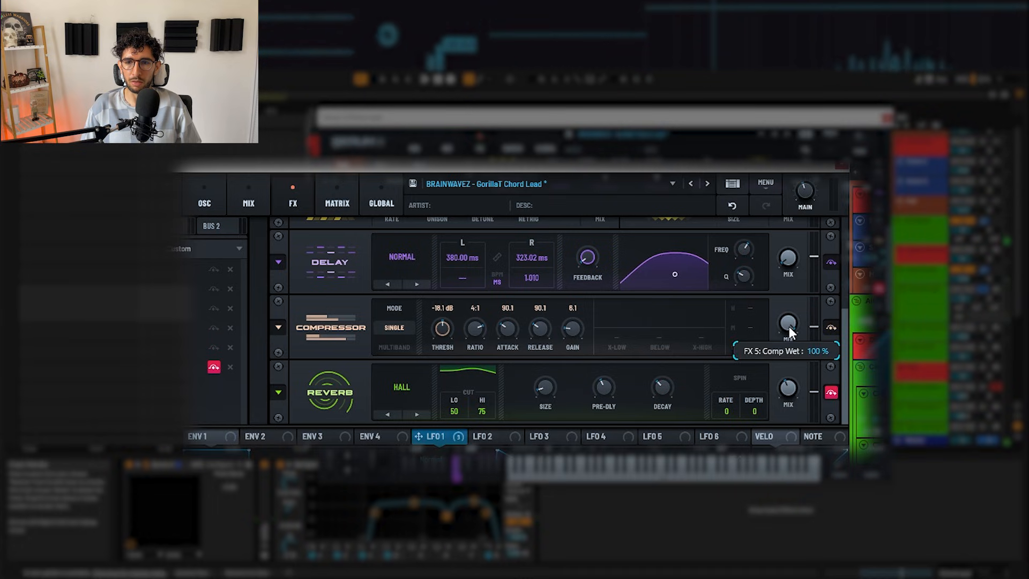
{"action": "key", "text": "space"}
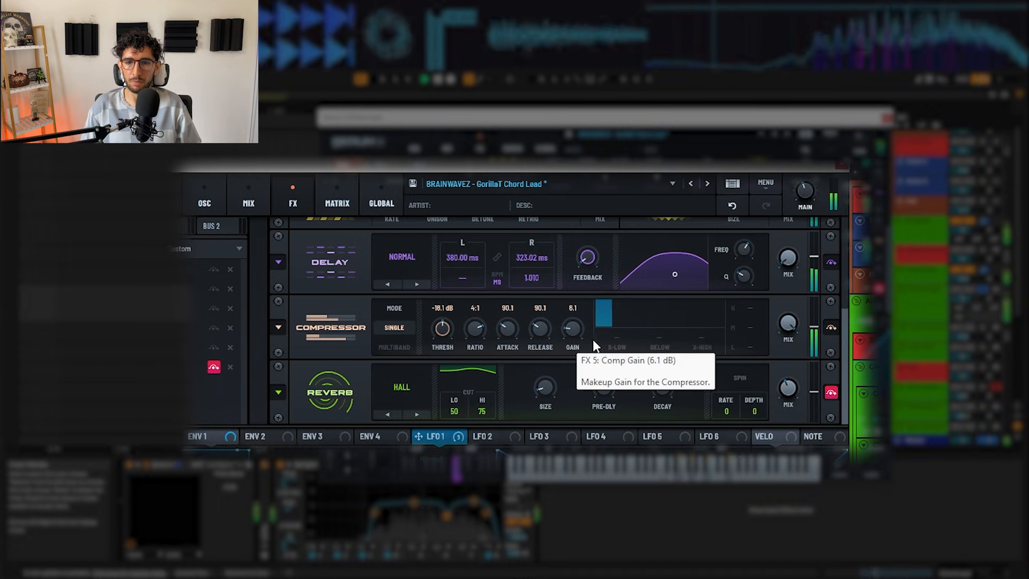
{"action": "key", "text": "space"}
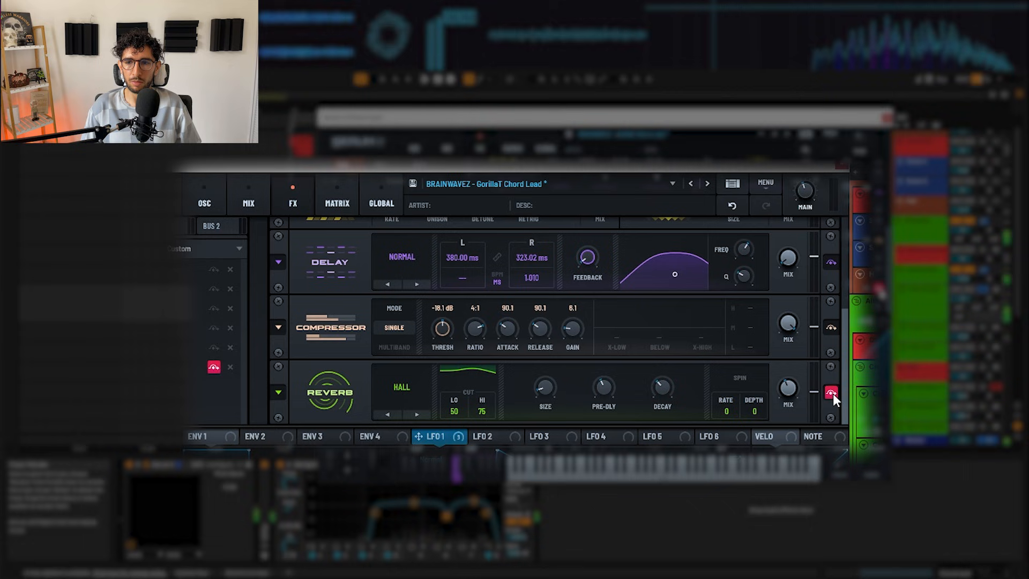
{"action": "left_click", "coordinate": [834, 395]}
{"action": "key", "text": "space"}
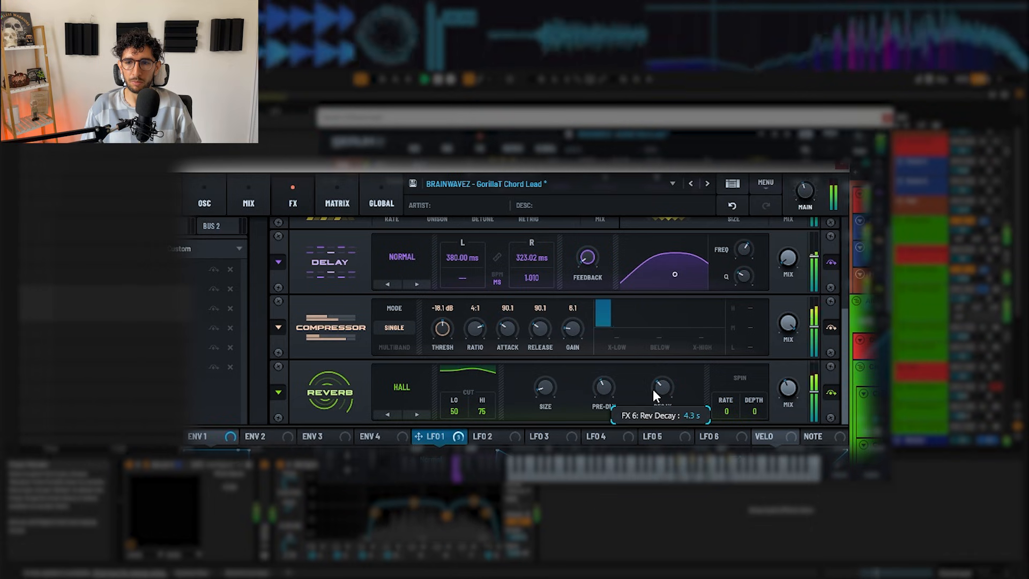
{"action": "key", "text": "space"}
- Reopen the Chord Lead's Serum 2 window on its oscillator page, review the three oscillators and close it
{"action": "left_click", "coordinate": [885, 119]}
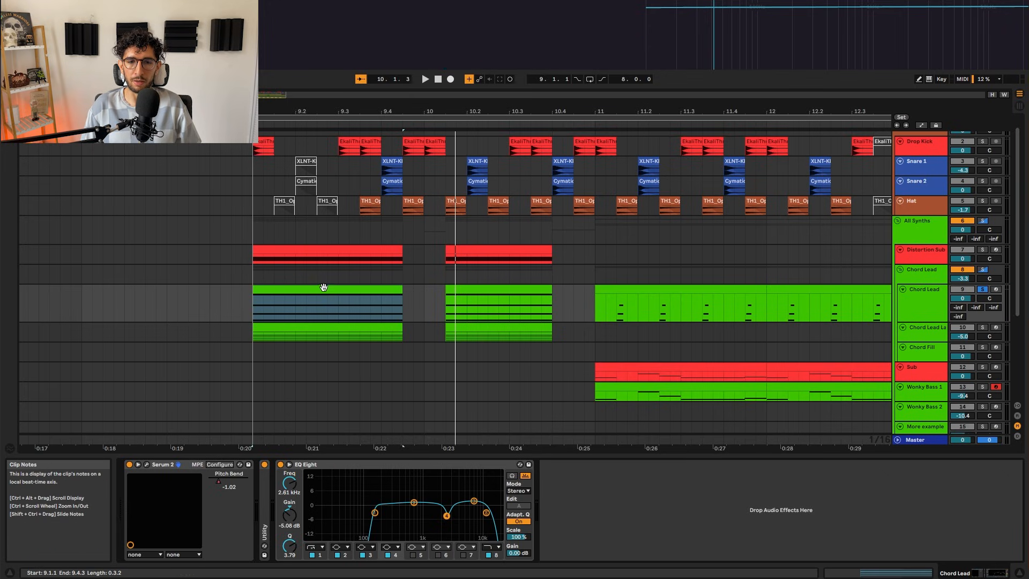
{"action": "left_click", "coordinate": [147, 464]}
{"action": "left_click", "coordinate": [335, 144]}
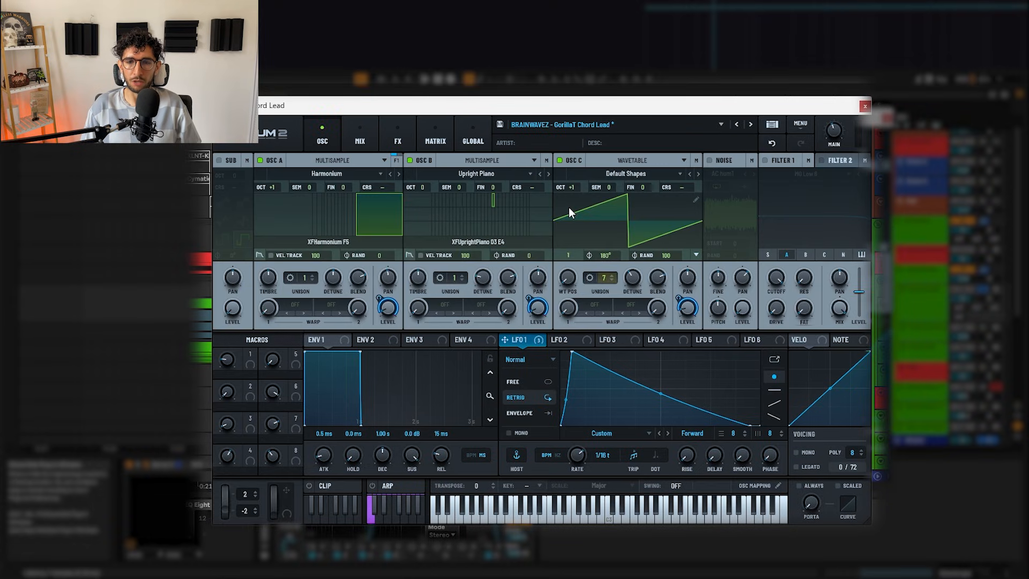
{"action": "left_click", "coordinate": [864, 106]}
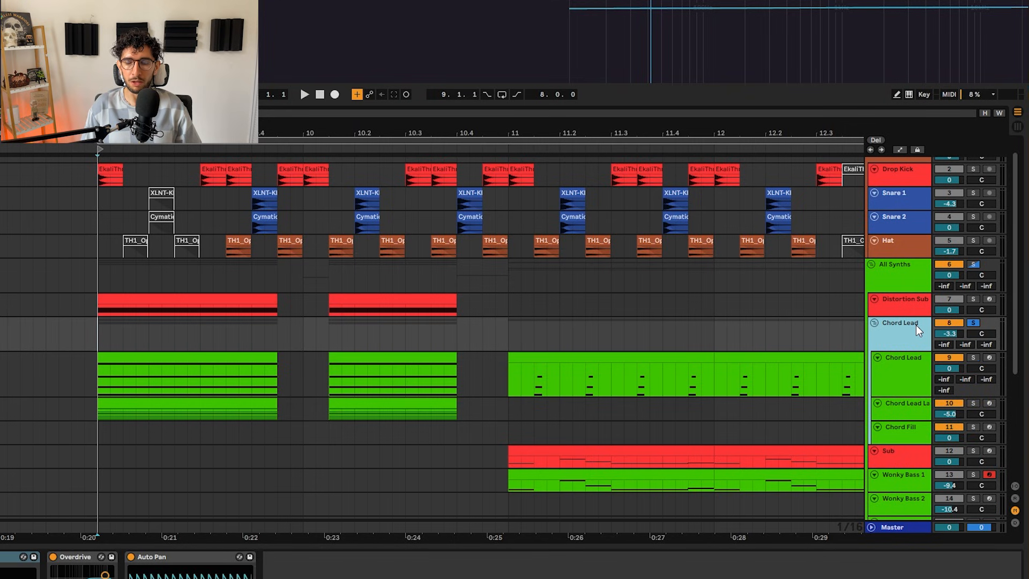
- Solo and play the Chord Lead track from bar 9, followed by the Chord Lead Layer track on its own
{"action": "left_click", "coordinate": [911, 376]}
{"action": "left_click", "coordinate": [906, 406]}
{"action": "left_click", "coordinate": [903, 386]}
{"action": "key", "text": "s"}
{"action": "key", "text": "space"}
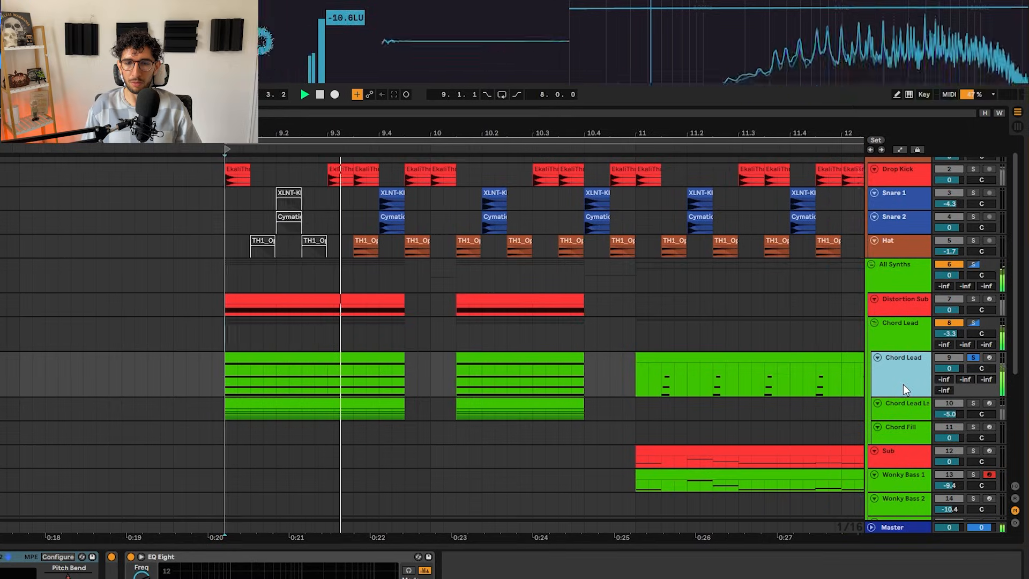
{"action": "left_click", "coordinate": [902, 412]}
{"action": "key", "text": "s"}
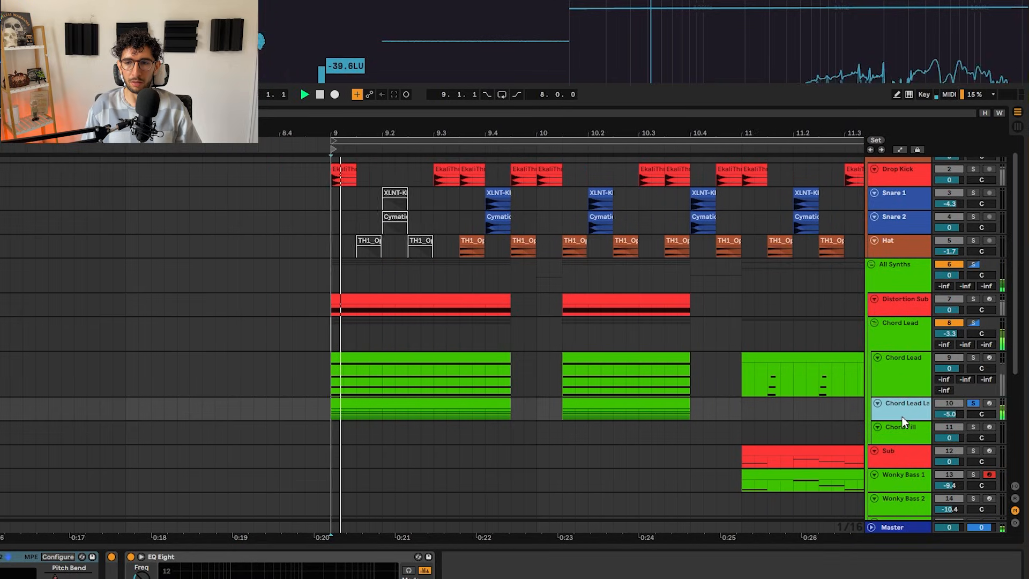
- Solo the Chord Lead group and audition it with its OTT, Overdrive and Auto Pan devices switched off
{"action": "left_click", "coordinate": [892, 334]}
{"action": "key", "text": "s"}
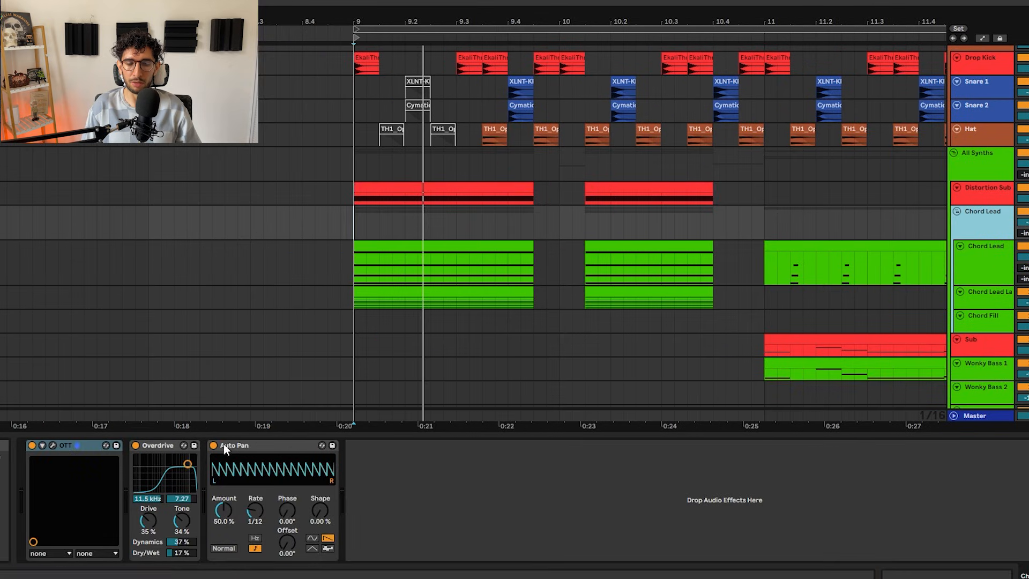
{"action": "left_click", "coordinate": [274, 445]}
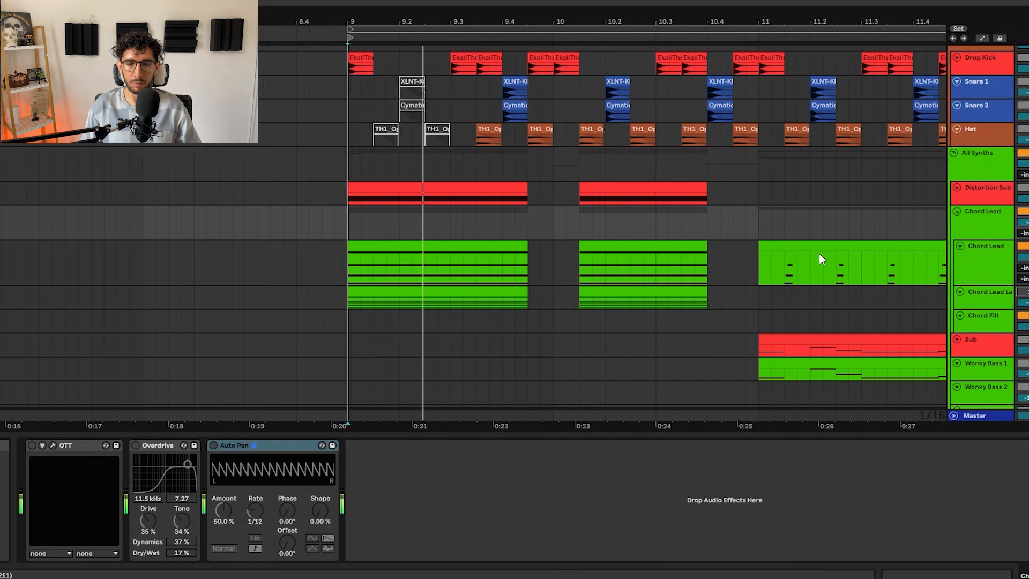
- Switch the Chord Lead group's OTT back on, open its window and set its Depth to 18% during playback
{"action": "left_click", "coordinate": [301, 247]}
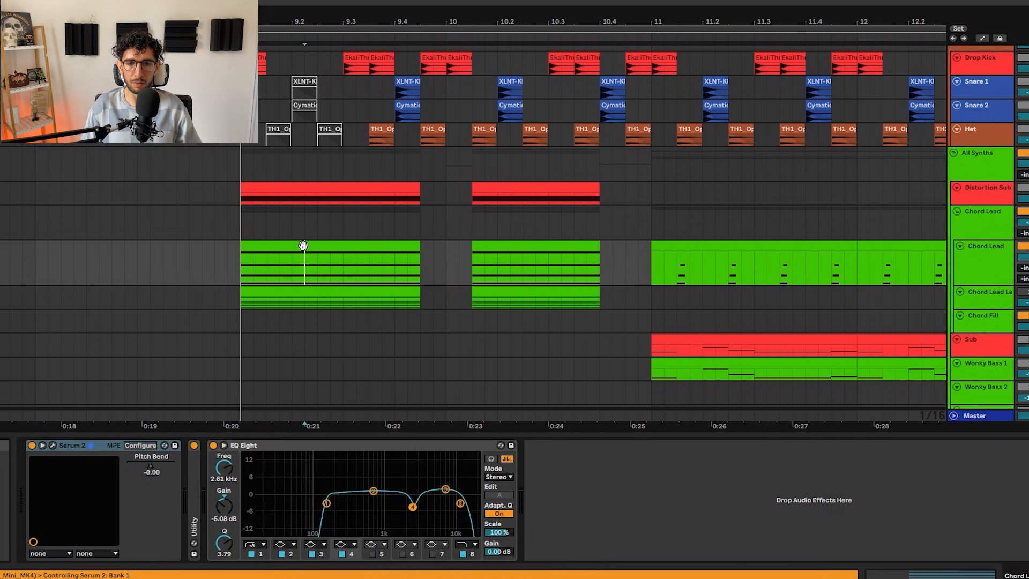
{"action": "left_click", "coordinate": [240, 217]}
{"action": "left_click", "coordinate": [32, 446]}
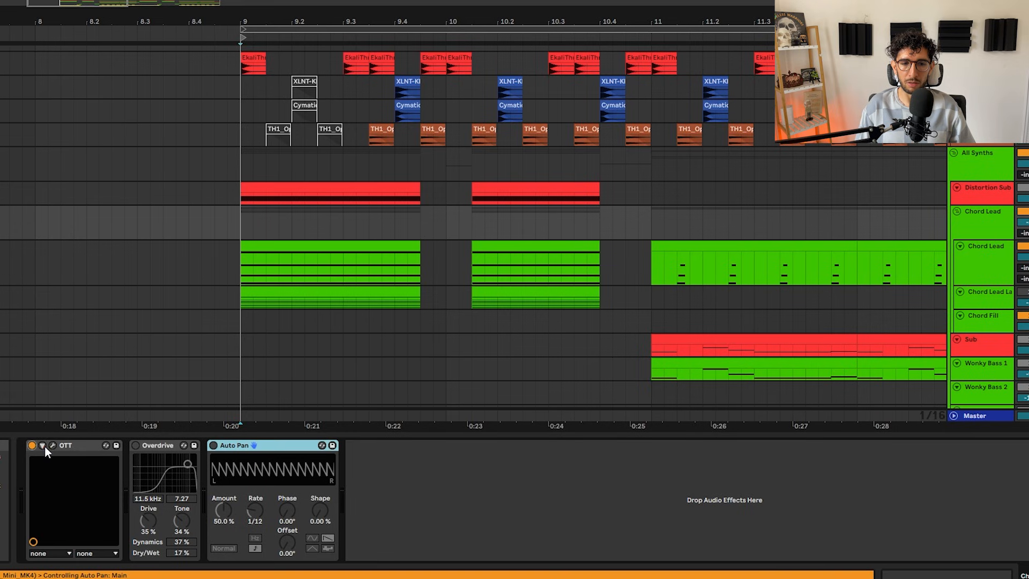
{"action": "left_click", "coordinate": [53, 445]}
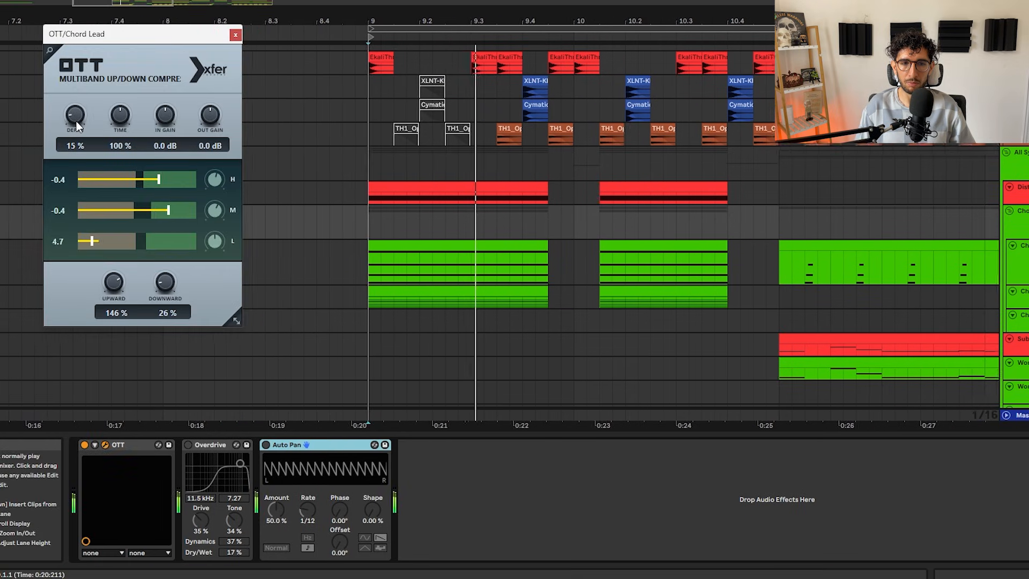
{"action": "left_click_drag", "start_coordinate": [76, 121], "coordinate": [76, 114]}
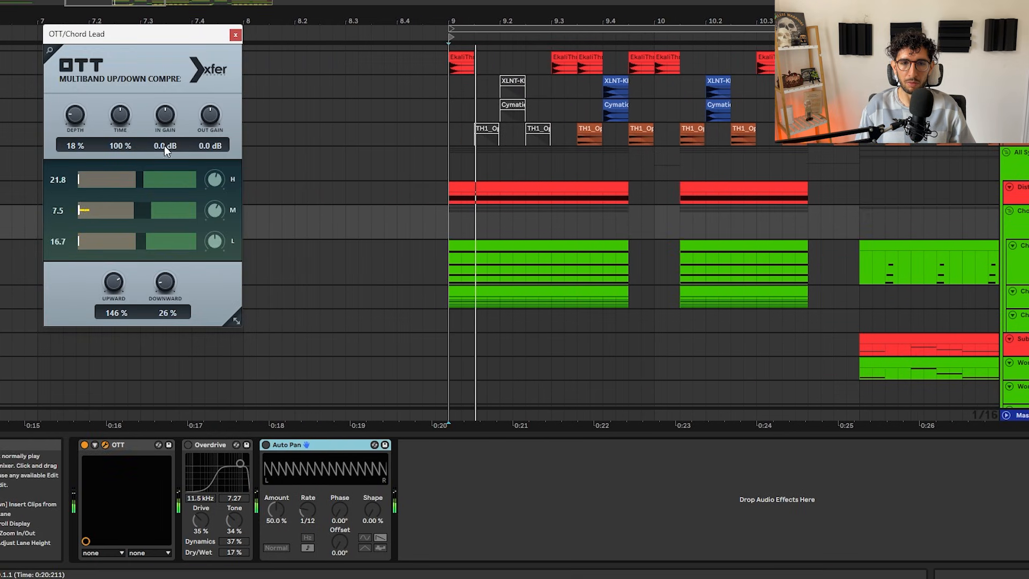
- Try adding the stock OTT preset from the browser to the Chord Lead group, delete it, clear the search and hide the browser
{"action": "left_click", "coordinate": [209, 443]}
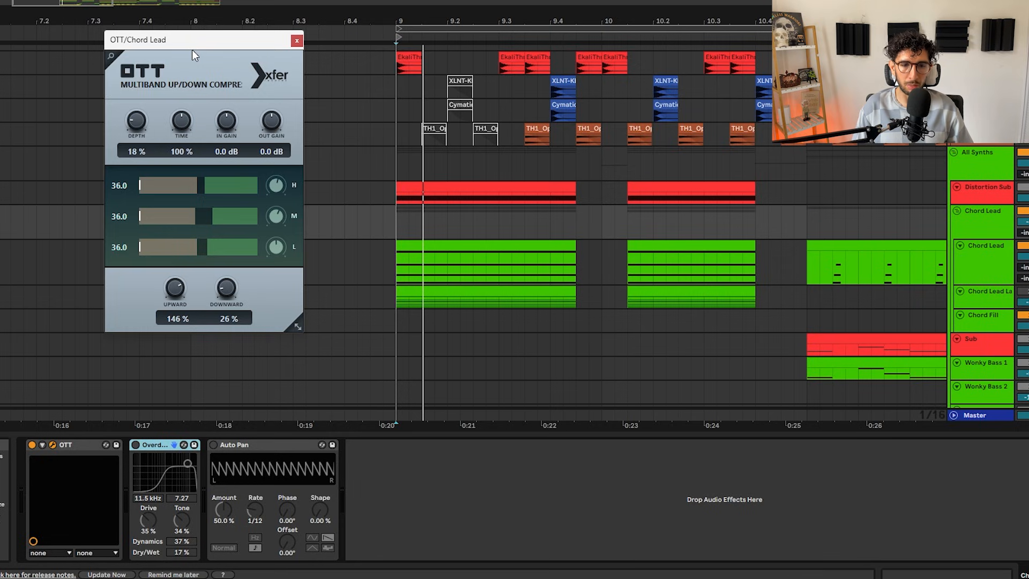
{"action": "key", "text": "ctrl+f"}
{"action": "key", "text": "Caps_Lock"}
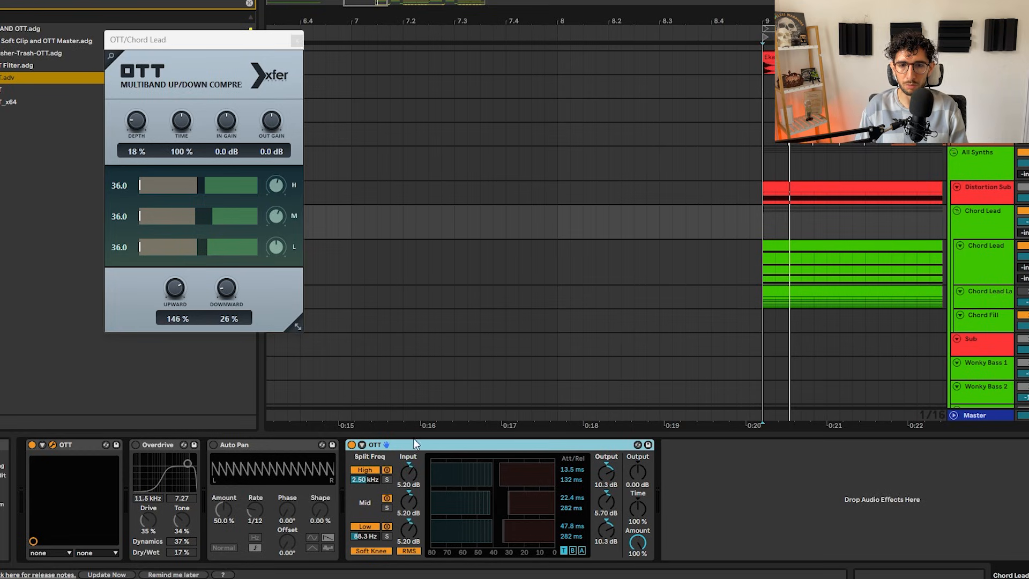
{"action": "key", "text": "Delete"}
{"action": "left_click", "coordinate": [249, 3]}
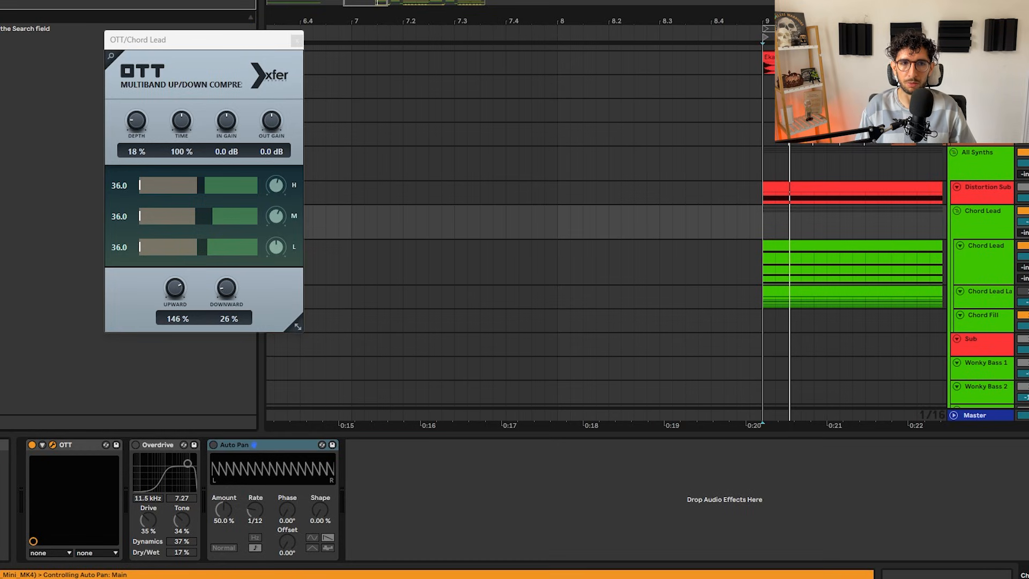
{"action": "key", "text": "ctrl+alt+b"}
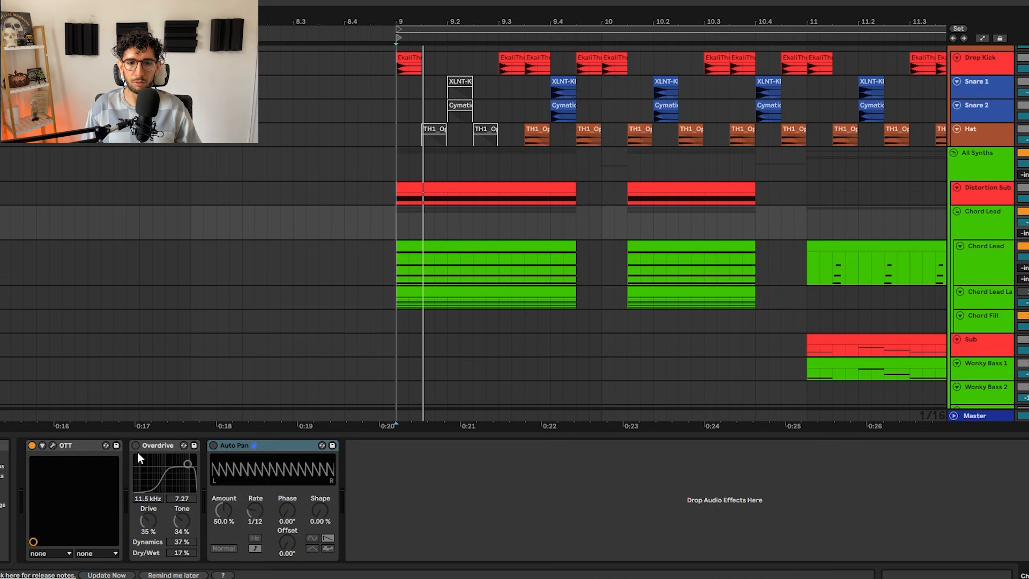
- Switch on the Chord Lead group's Overdrive and Auto Pan devices, auditioning the result and checking the Auto Pan Rate
{"action": "left_click", "coordinate": [136, 446]}
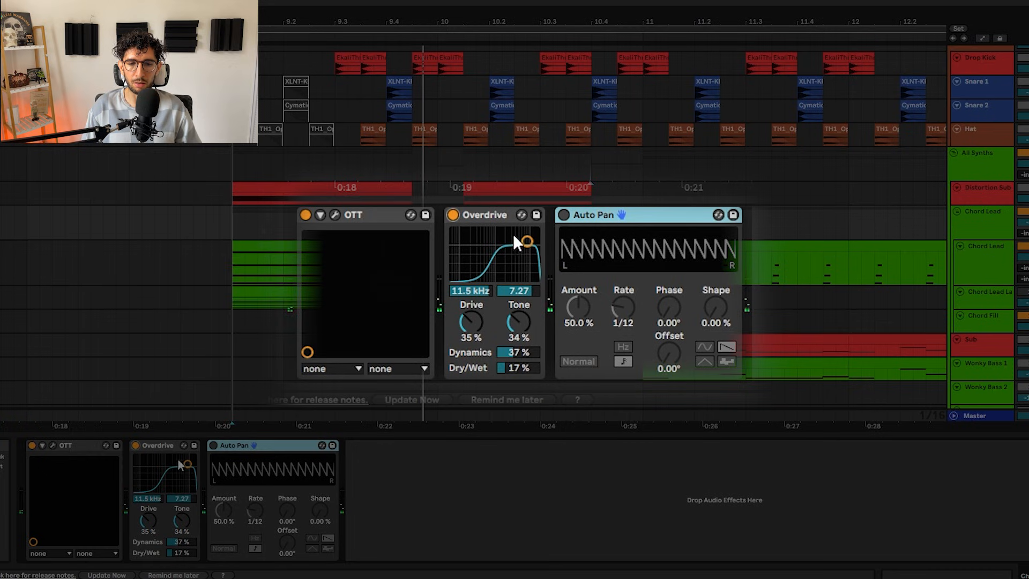
{"action": "left_click", "coordinate": [215, 446]}
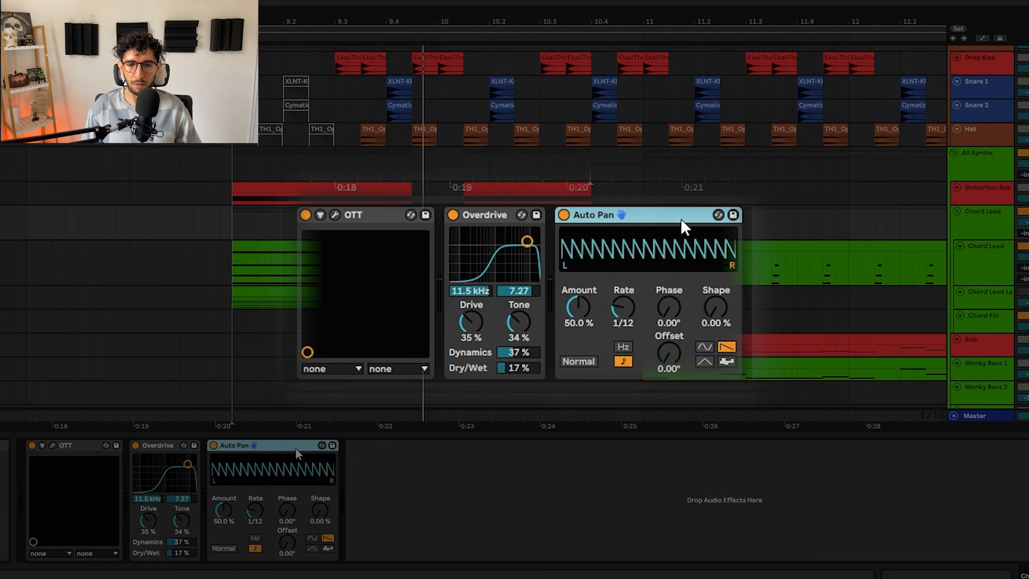
{"action": "left_click", "coordinate": [254, 509]}
- Audition the group's Auto Pan with its Amount at 100%, undo that change and stop playback
{"action": "left_click", "coordinate": [223, 513]}
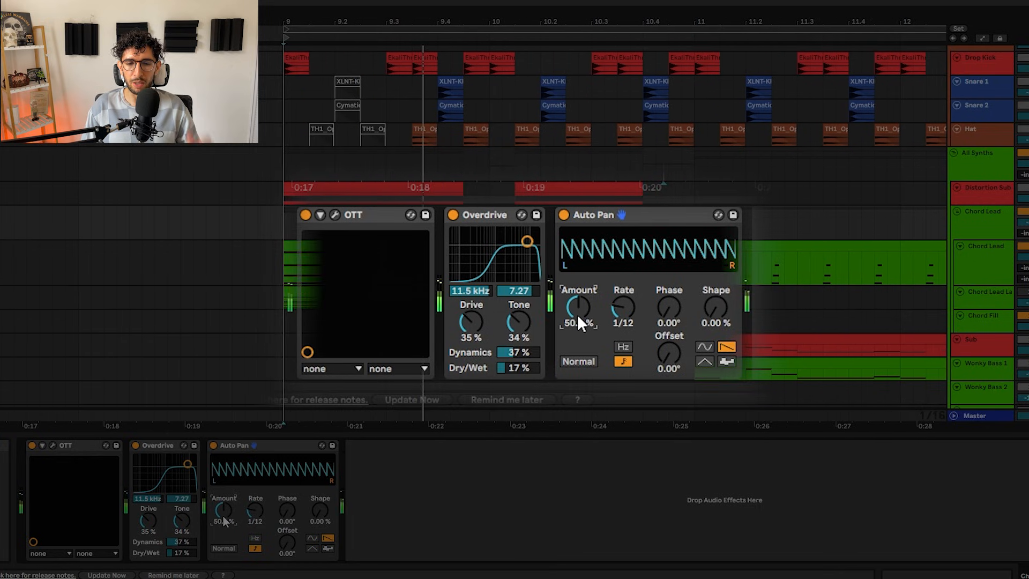
{"action": "left_click_drag", "start_coordinate": [581, 304], "coordinate": [587, 265]}
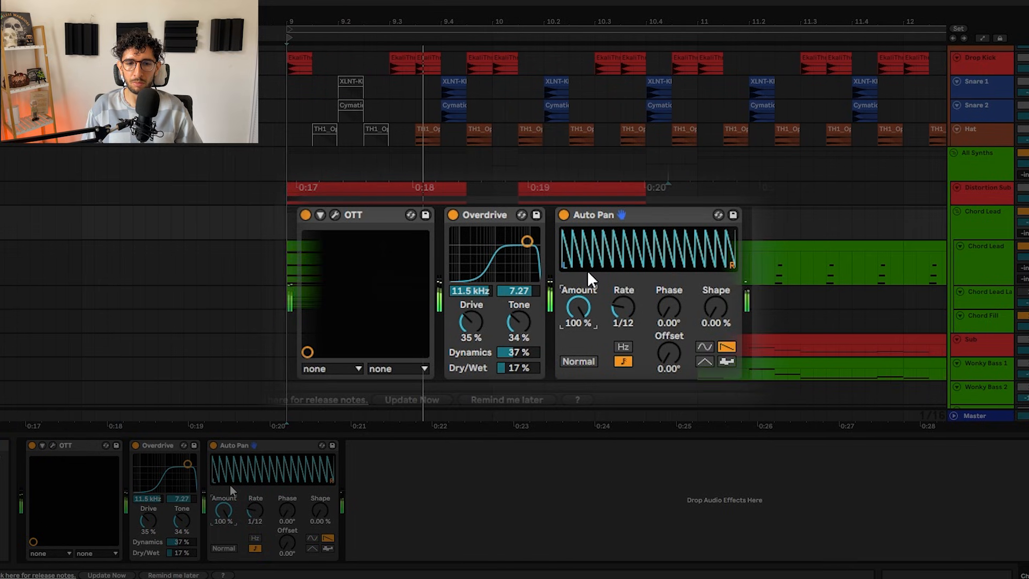
{"action": "key", "text": "ctrl+z"}
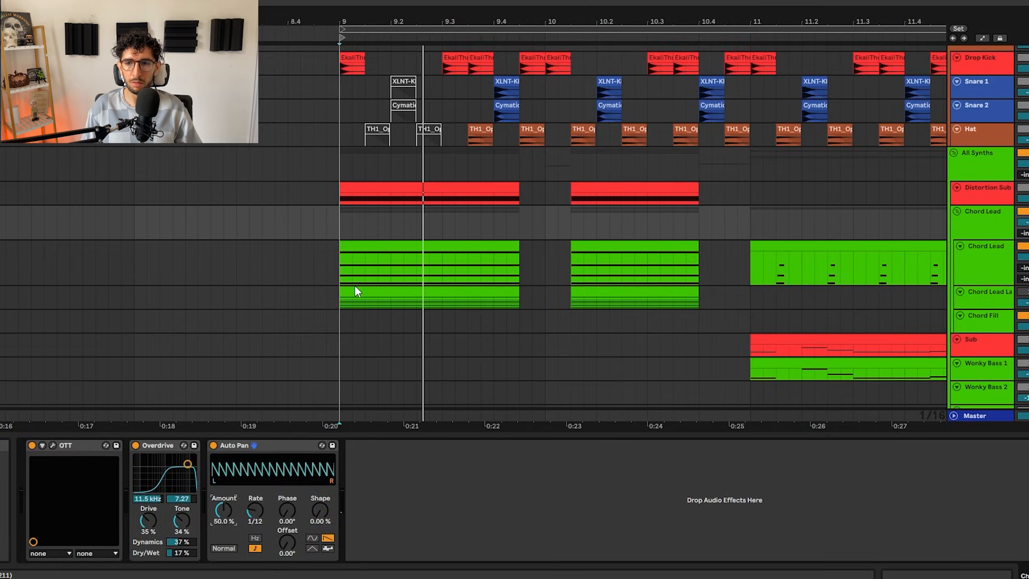
{"action": "key", "text": "space"}
- Switch between the Chord Lead Layer and Chord Lead tracks, finishing on the Chord Lead clip at bar 9
{"action": "left_click", "coordinate": [343, 305]}
{"action": "left_click", "coordinate": [952, 299]}
{"action": "left_click", "coordinate": [971, 296]}
{"action": "left_click", "coordinate": [390, 289]}
{"action": "left_click", "coordinate": [995, 268]}
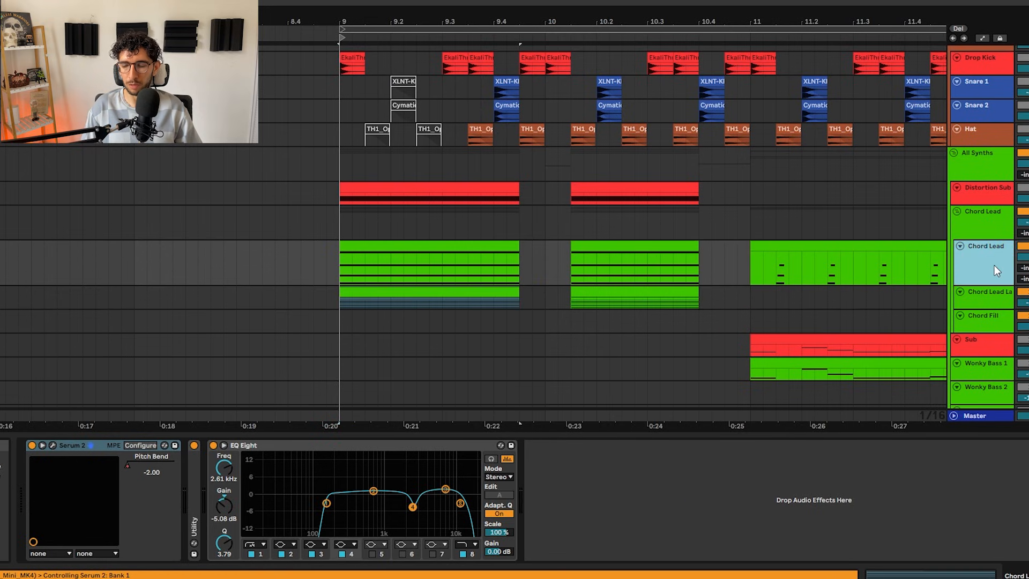
{"action": "left_click", "coordinate": [999, 295]}
{"action": "left_click", "coordinate": [234, 259]}
{"action": "left_click", "coordinate": [350, 246]}
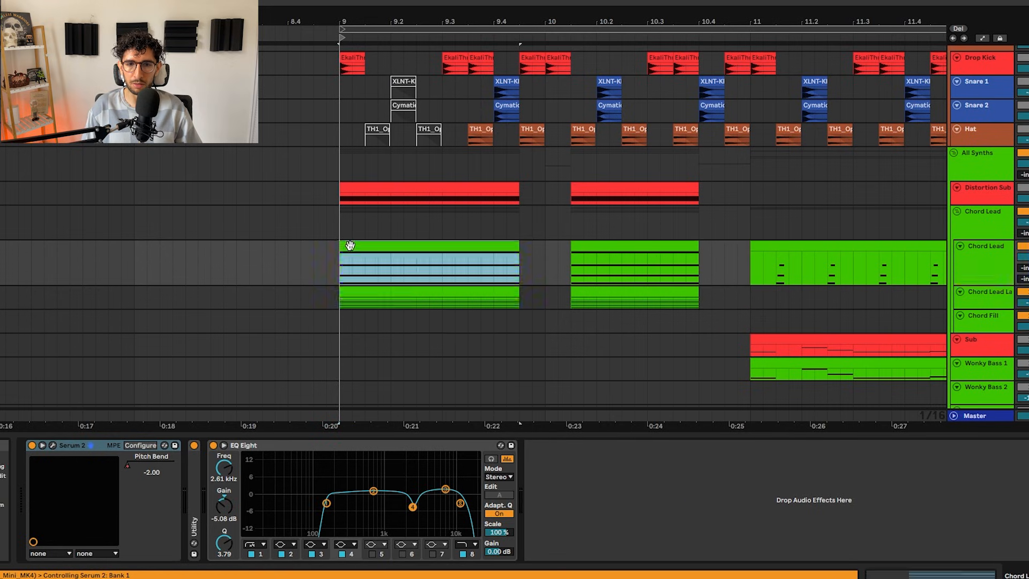
- Inspect bands 1, 4 and 8 of the Chord Lead's EQ Eight and play the lead through it
{"action": "left_click", "coordinate": [326, 503]}
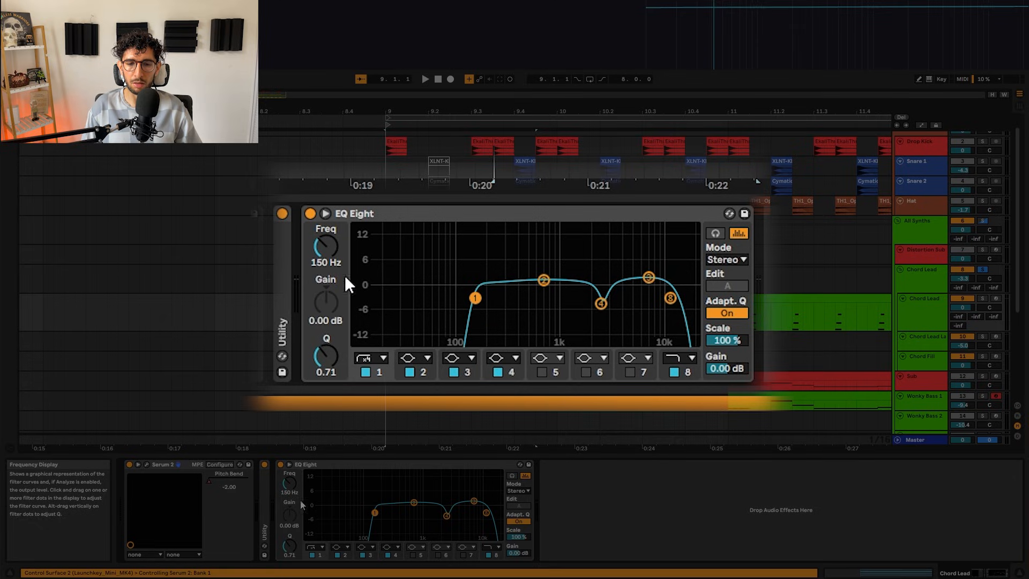
{"action": "left_click", "coordinate": [600, 304]}
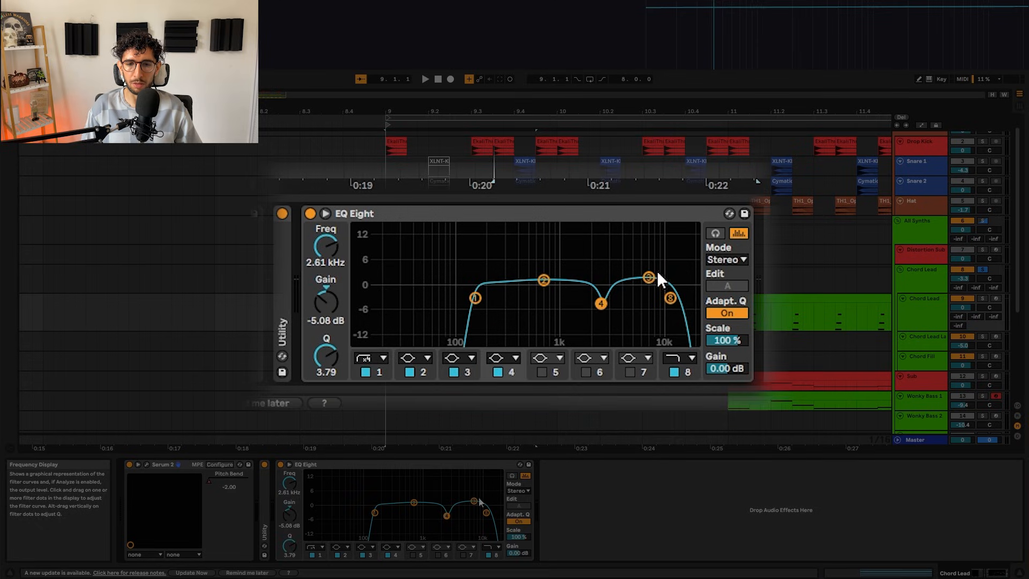
{"action": "left_click", "coordinate": [670, 298]}
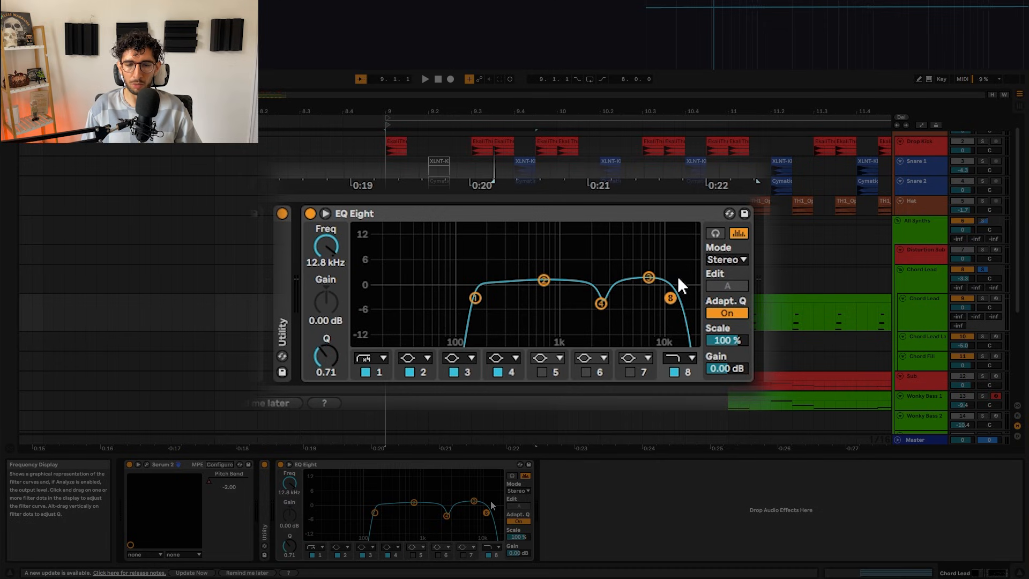
{"action": "key", "text": "space"}
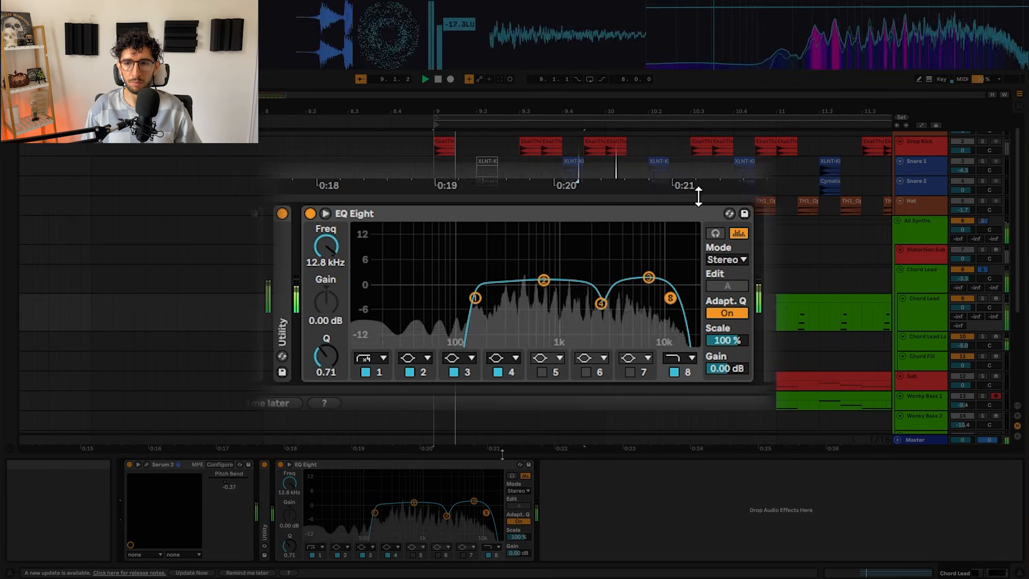
- Enlarge the Chord Lead Layer track and examine its Serum 2 Pitch Bend automation from bar 9
{"action": "left_click", "coordinate": [938, 346]}
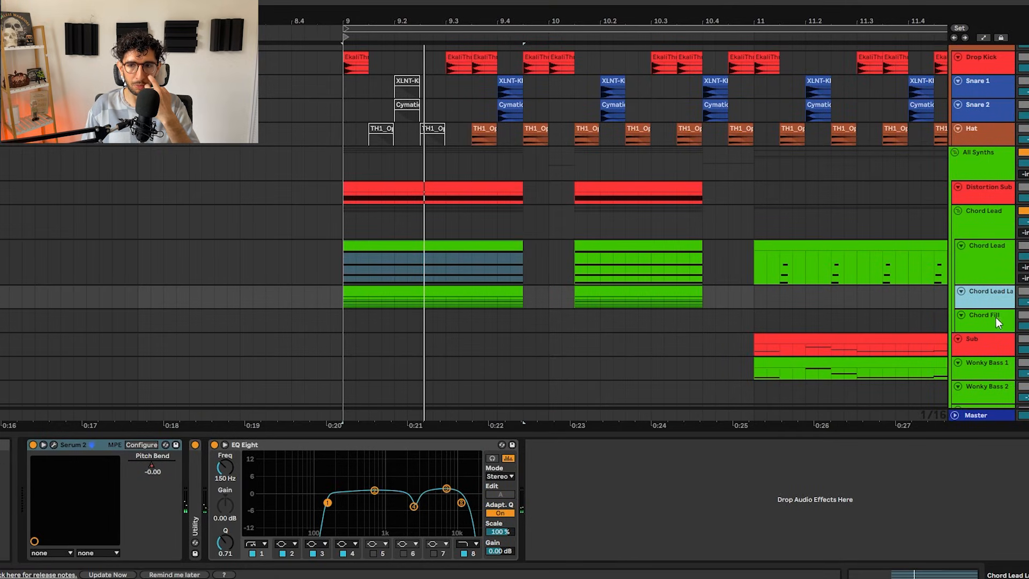
{"action": "left_click_drag", "start_coordinate": [993, 305], "coordinate": [846, 343]}
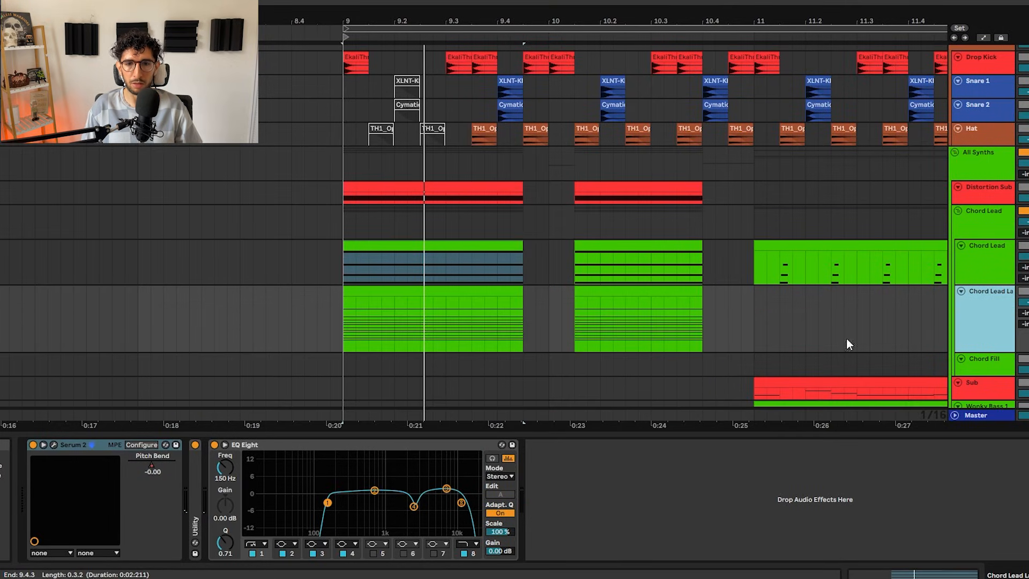
{"action": "left_click", "coordinate": [152, 465]}
{"action": "key", "text": "a"}
{"action": "scroll", "coordinate": [363, 360], "scroll_direction": "up", "scroll_amount": 3}
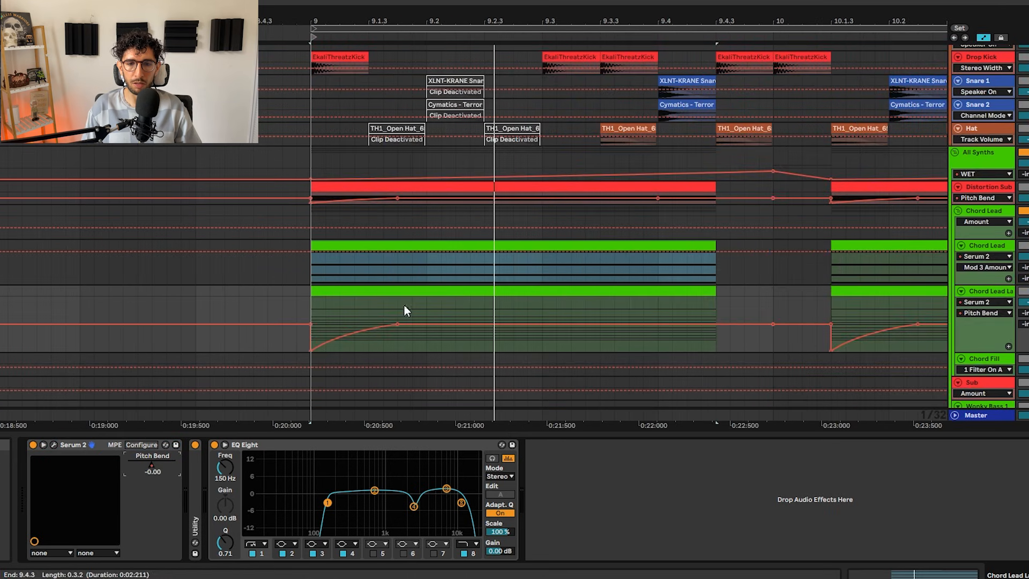
{"action": "scroll", "coordinate": [416, 311], "scroll_direction": "down", "scroll_amount": 3}
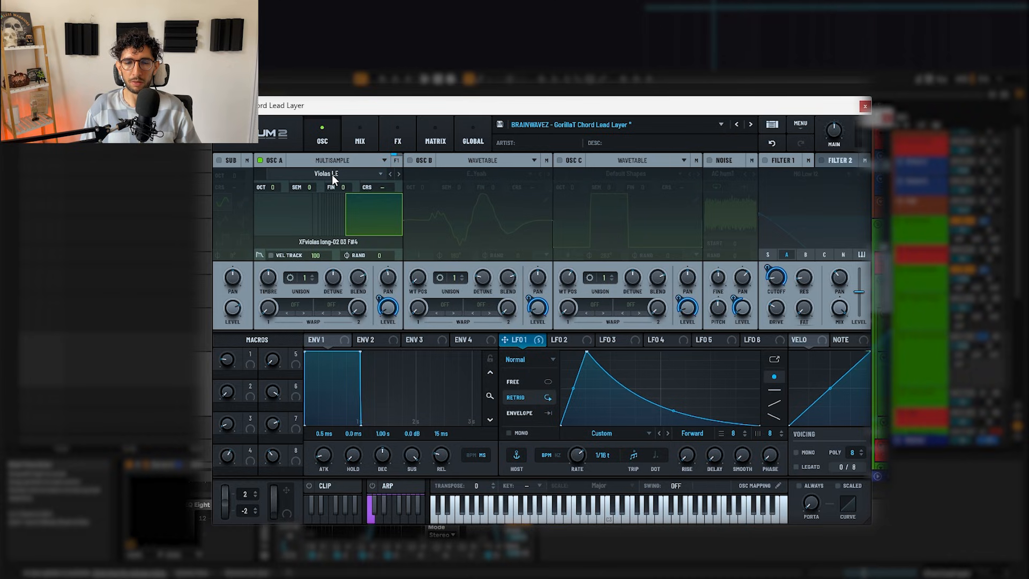
- Look through OSC A's factory Strings multisamples in the Chord Lead Layer's Serum 2, keeping Violas LE, and check its level modulation
{"action": "left_click", "coordinate": [333, 175]}
{"action": "mouse_move", "coordinate": [338, 189]}
{"action": "mouse_move", "coordinate": [458, 271]}
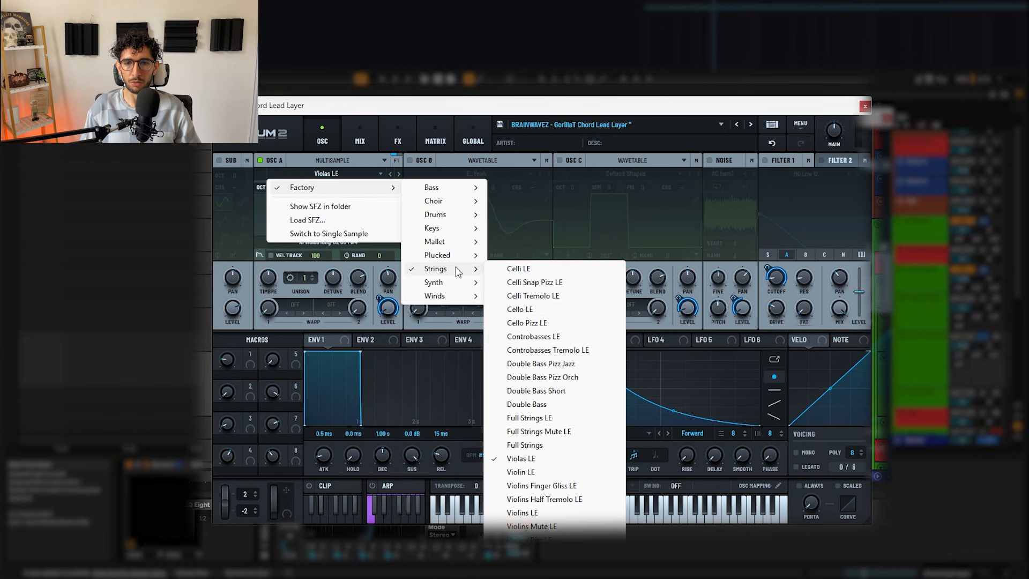
{"action": "left_click", "coordinate": [516, 339]}
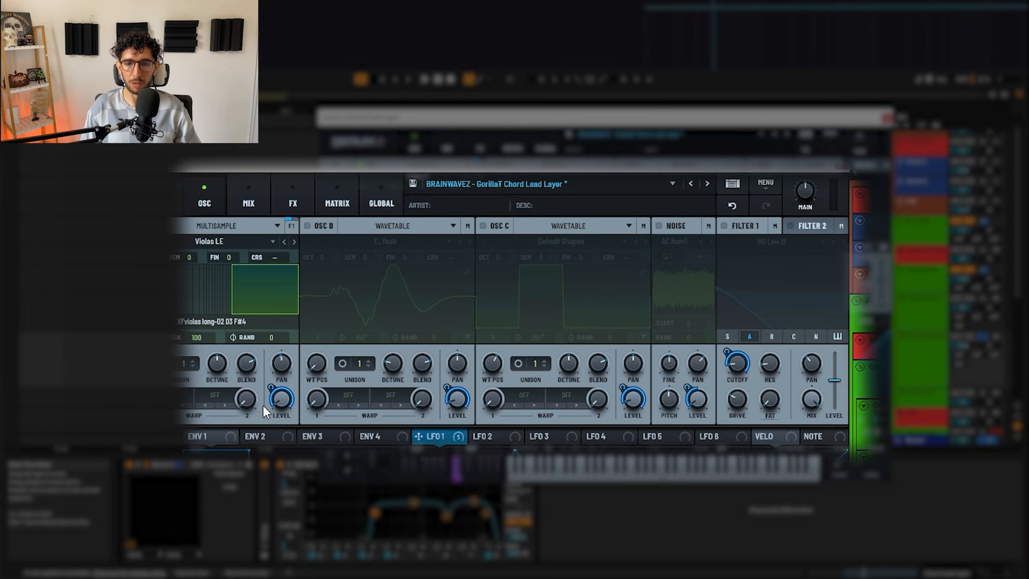
{"action": "mouse_move", "coordinate": [385, 313]}
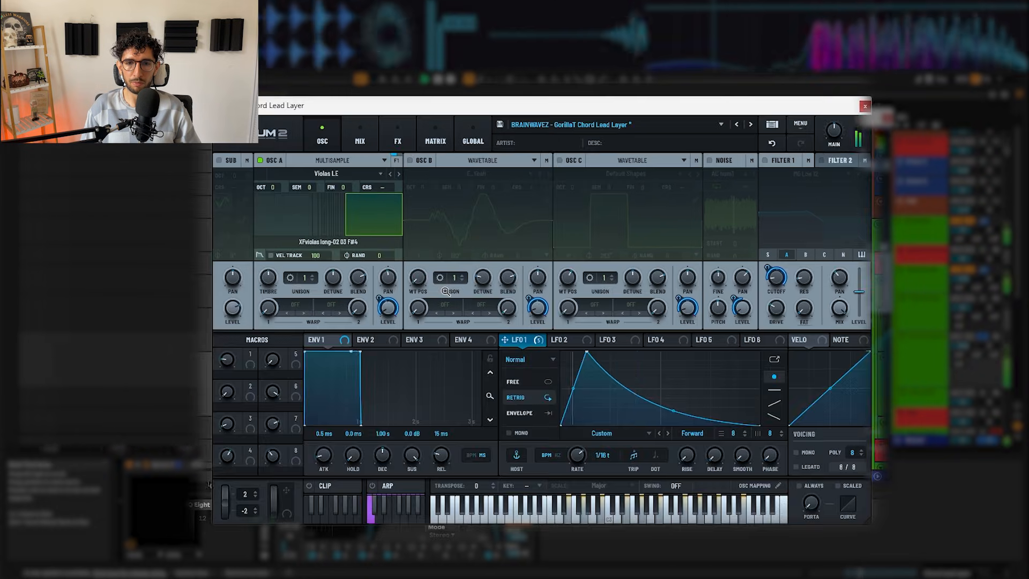
- Enable OSC B, locate its E_Yeah wavetable among the Vowel tables, check its LFO 1 level modulation and play the layer
{"action": "left_click", "coordinate": [411, 160]}
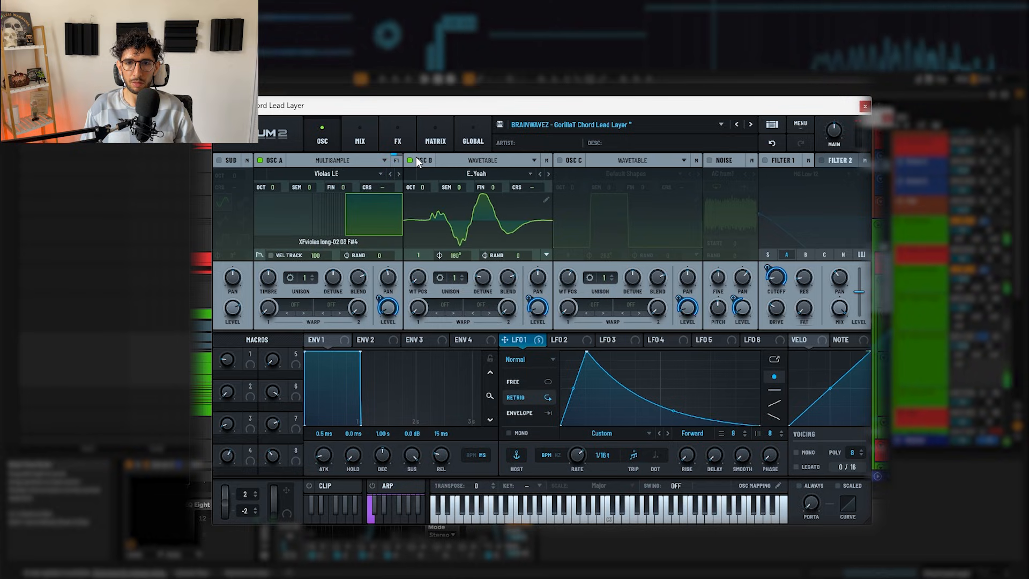
{"action": "left_click", "coordinate": [467, 172]}
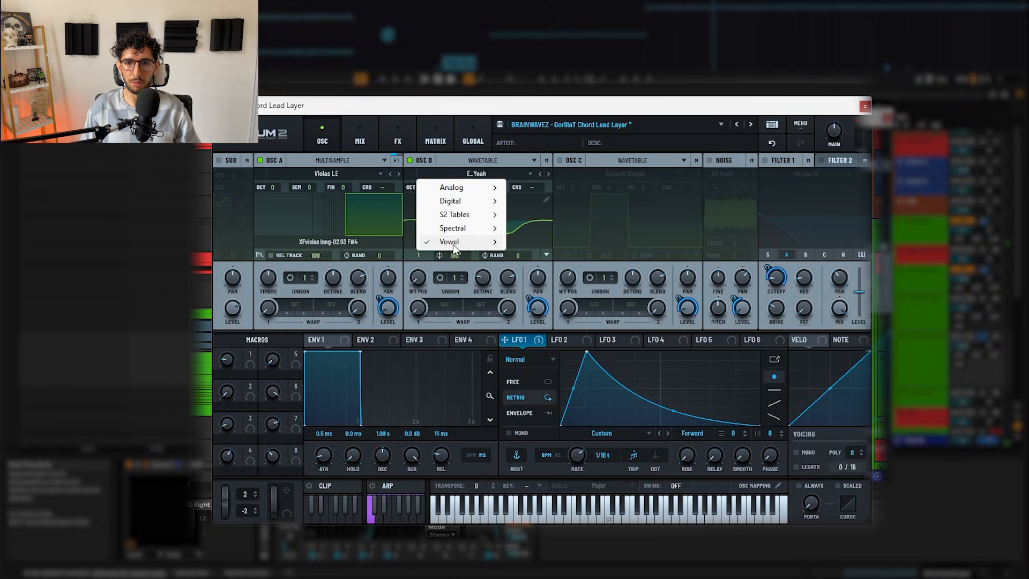
{"action": "mouse_move", "coordinate": [454, 244]}
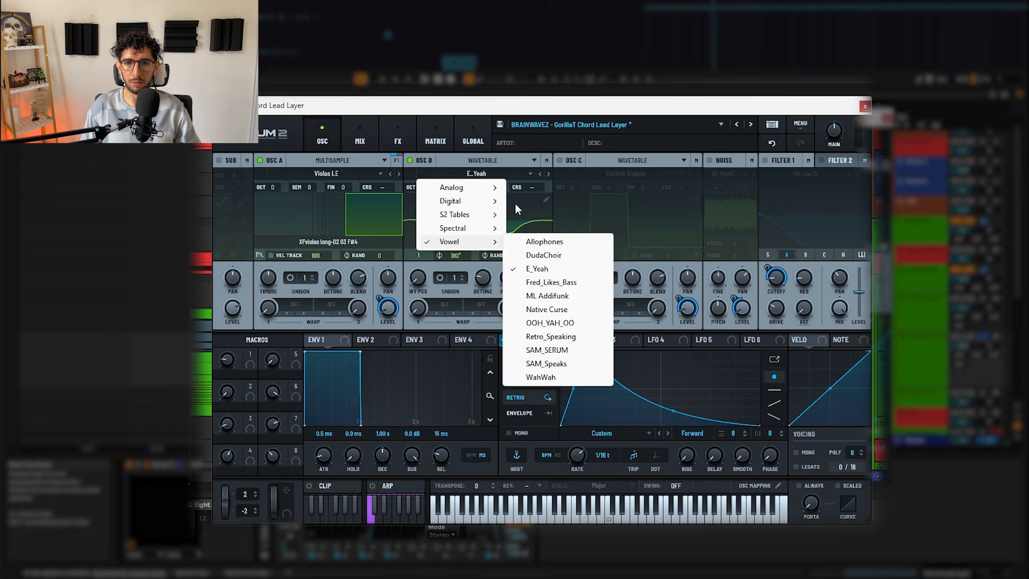
{"action": "left_click", "coordinate": [502, 166]}
{"action": "mouse_move", "coordinate": [529, 300]}
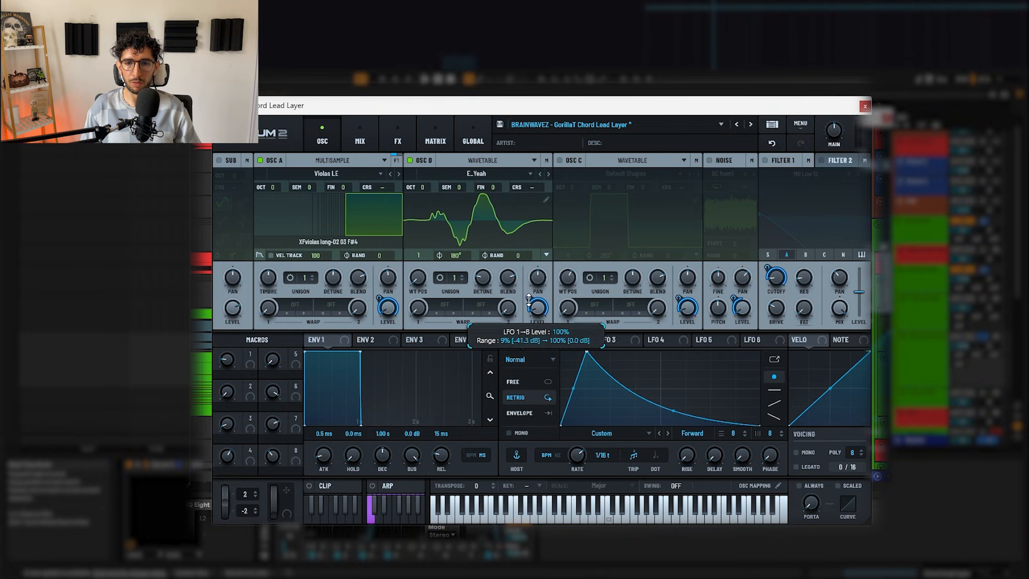
{"action": "mouse_move", "coordinate": [547, 317]}
{"action": "key", "text": "space"}
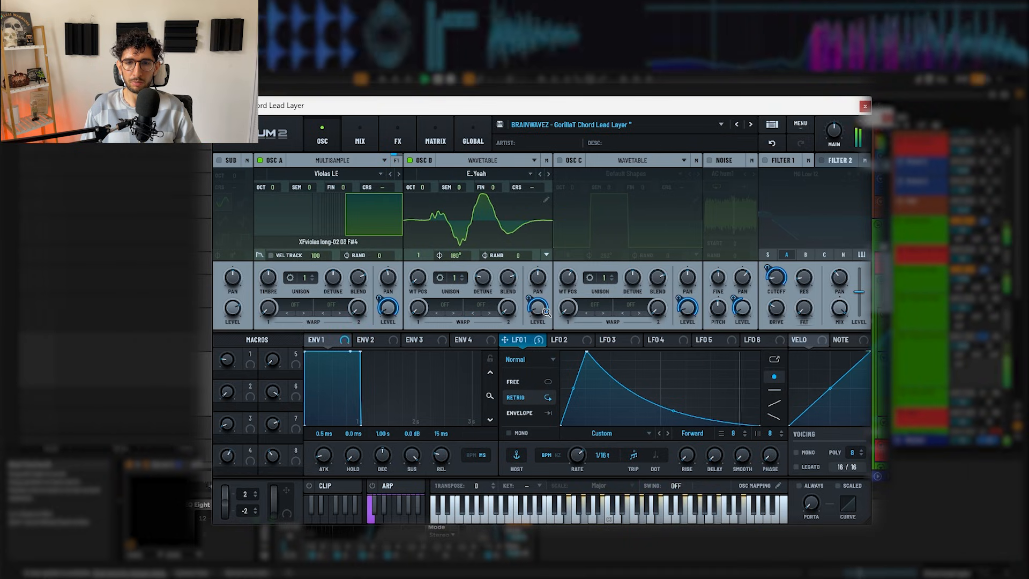
- Enable OSC C and the Noise oscillator, playing the layer as they are added, and show Serum 2's effects page
{"action": "left_click", "coordinate": [559, 160]}
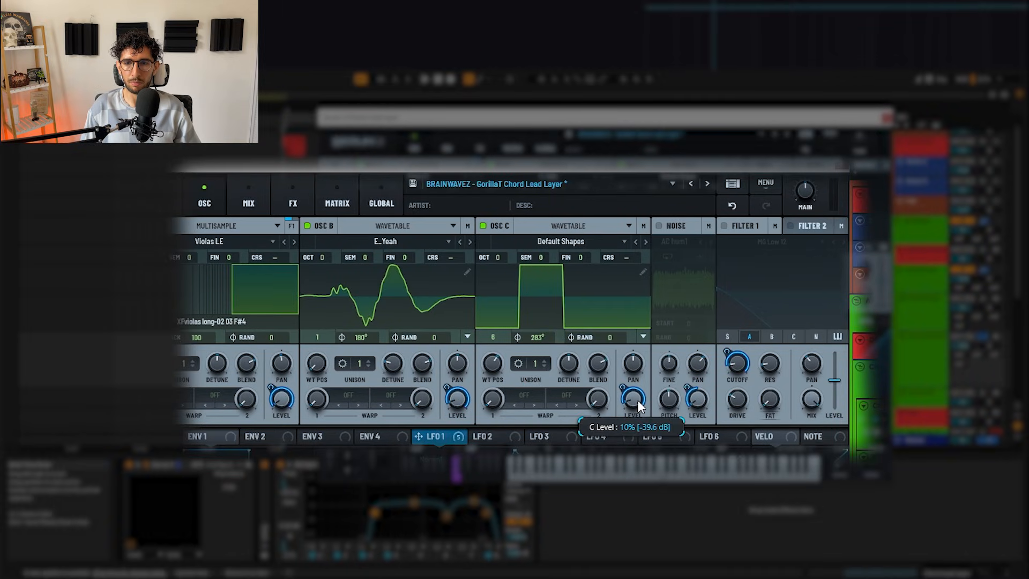
{"action": "key", "text": "space"}
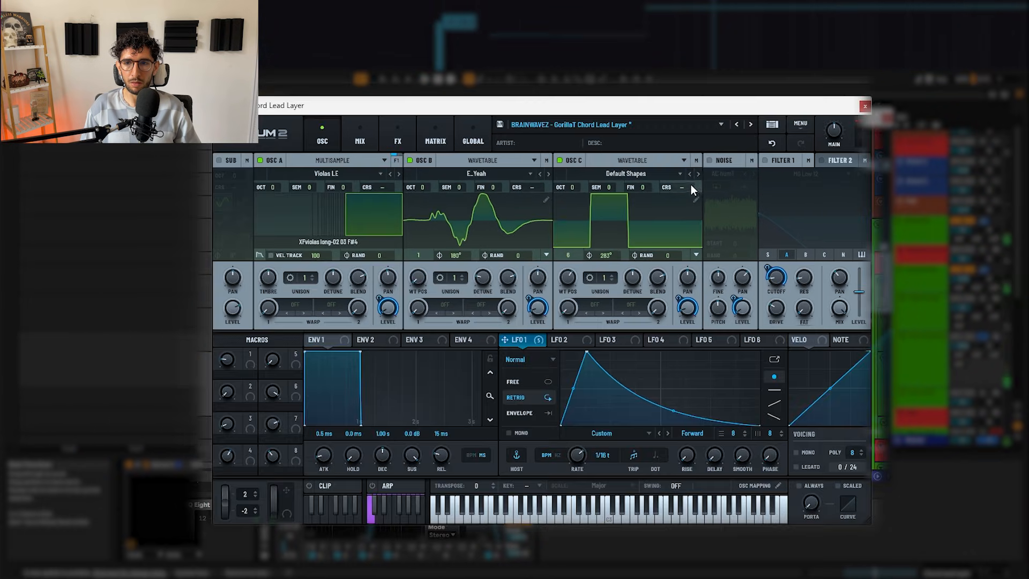
{"action": "left_click", "coordinate": [709, 159]}
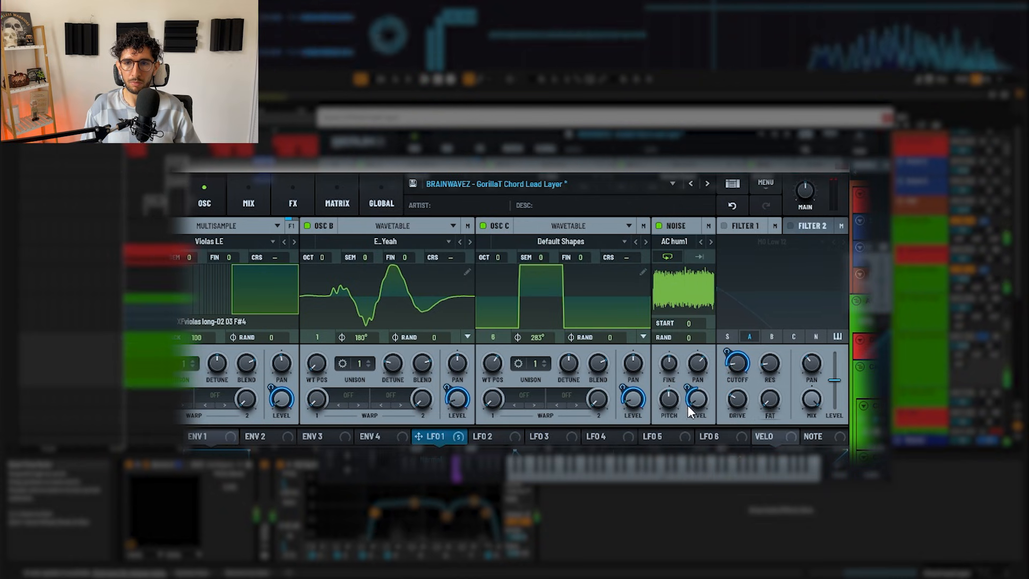
{"action": "left_click", "coordinate": [281, 203]}
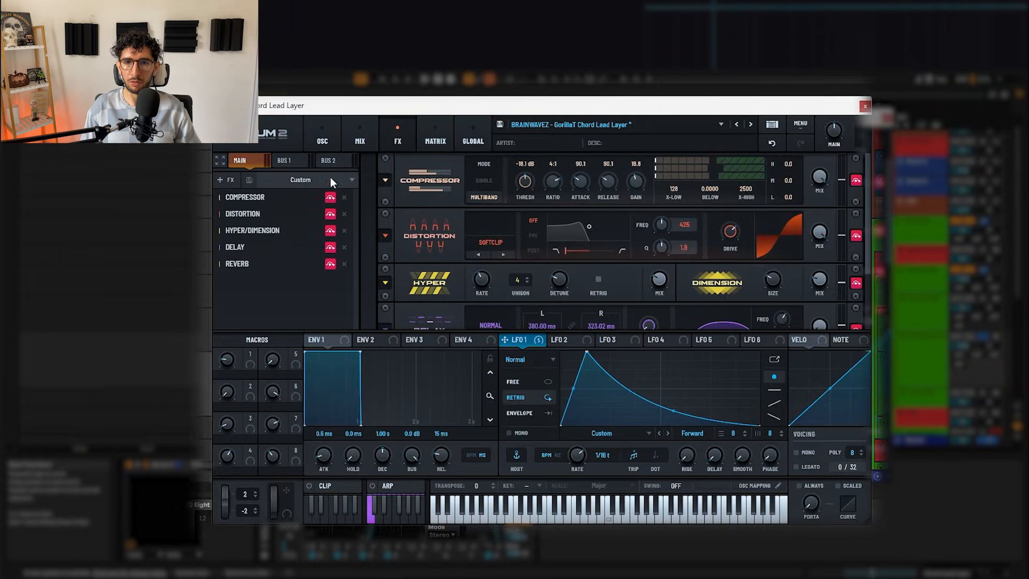
- Re-enable the compressor, distortion and Hyper/Dimension effects in the Chord Lead Layer's Serum 2, checking the distortion drive and playing the layer
{"action": "left_click", "coordinate": [330, 198]}
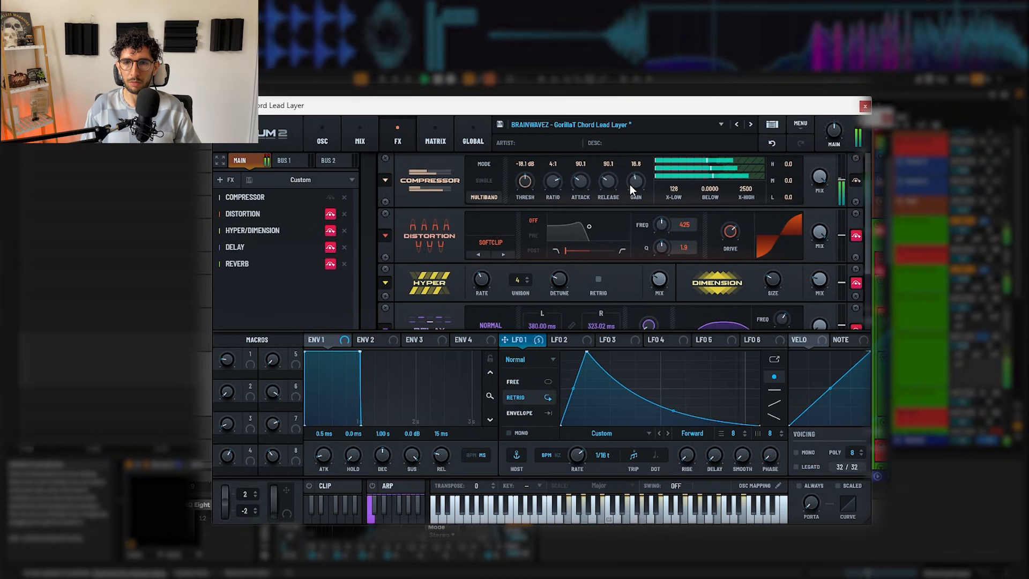
{"action": "left_click", "coordinate": [856, 235]}
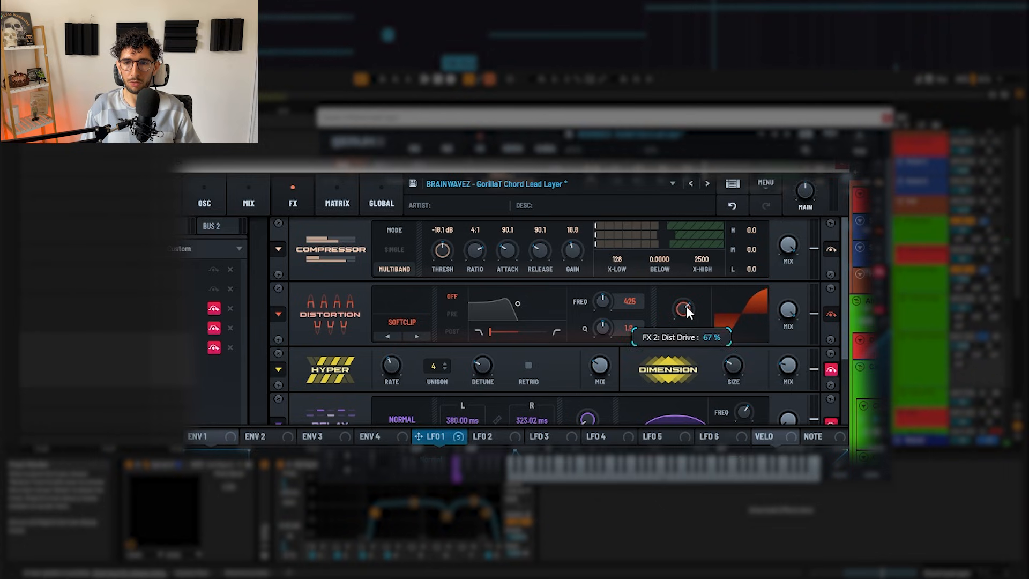
{"action": "left_click_drag", "start_coordinate": [845, 283], "coordinate": [839, 345]}
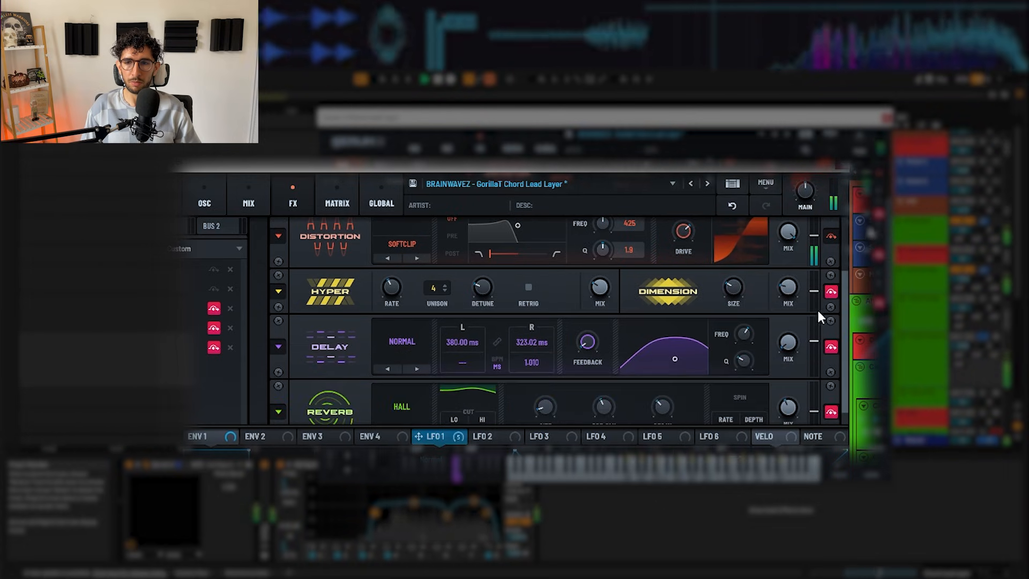
{"action": "left_click", "coordinate": [830, 292]}
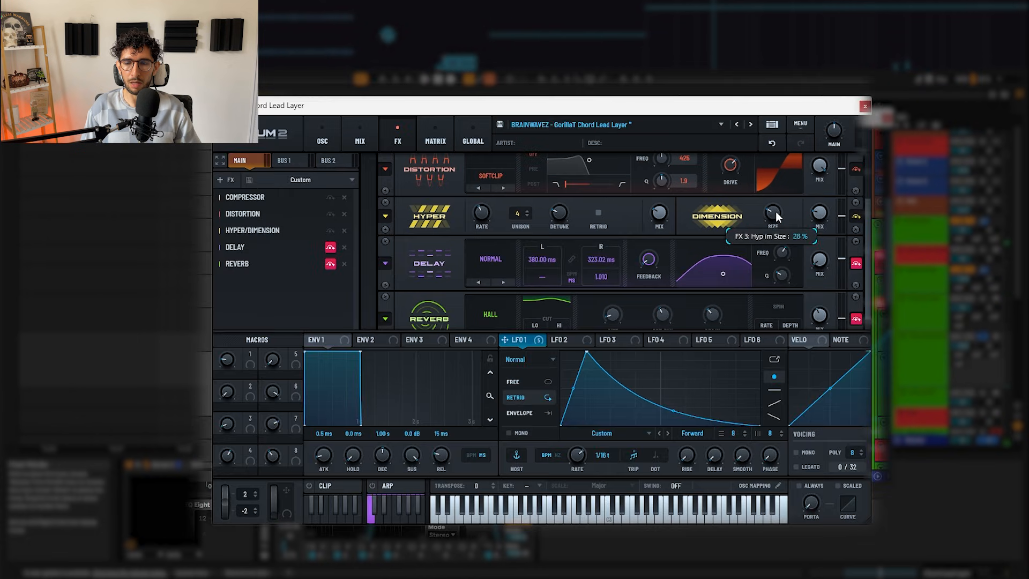
- Re-enable the delay and reverb in the Chord Lead Layer's Serum 2, playing the layer as each is added
{"action": "key", "text": "space"}
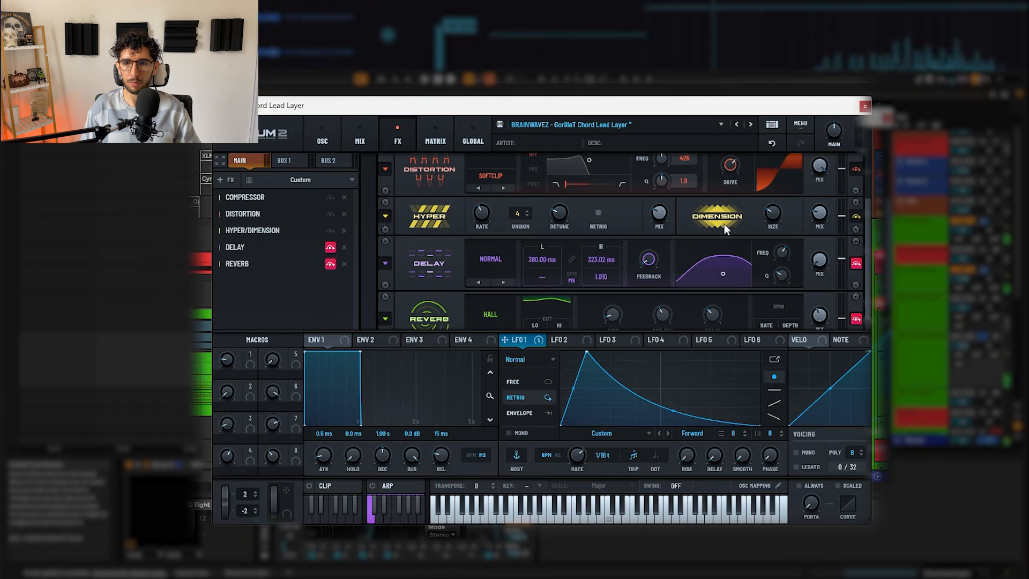
{"action": "left_click", "coordinate": [856, 263]}
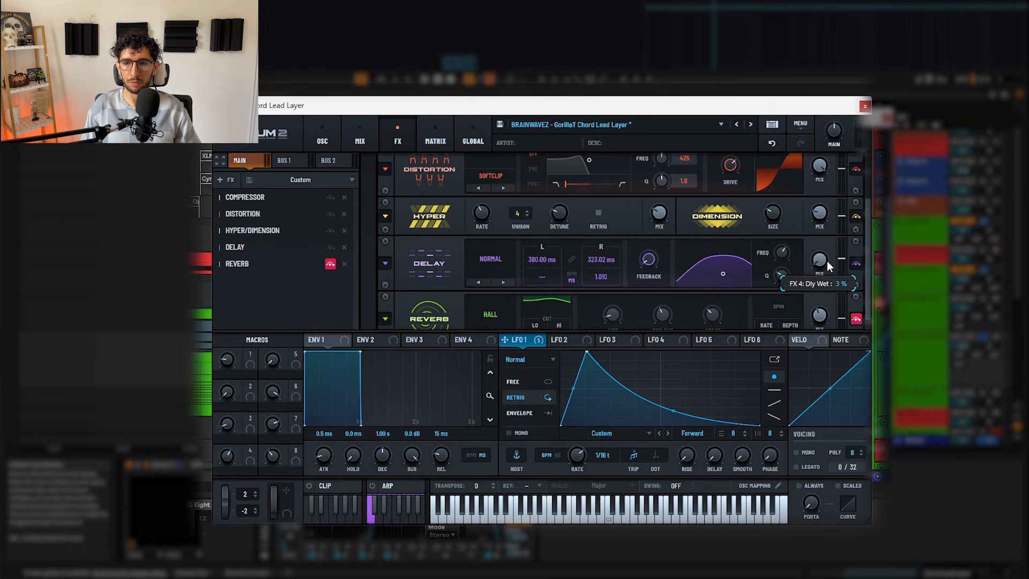
{"action": "key", "text": "space"}
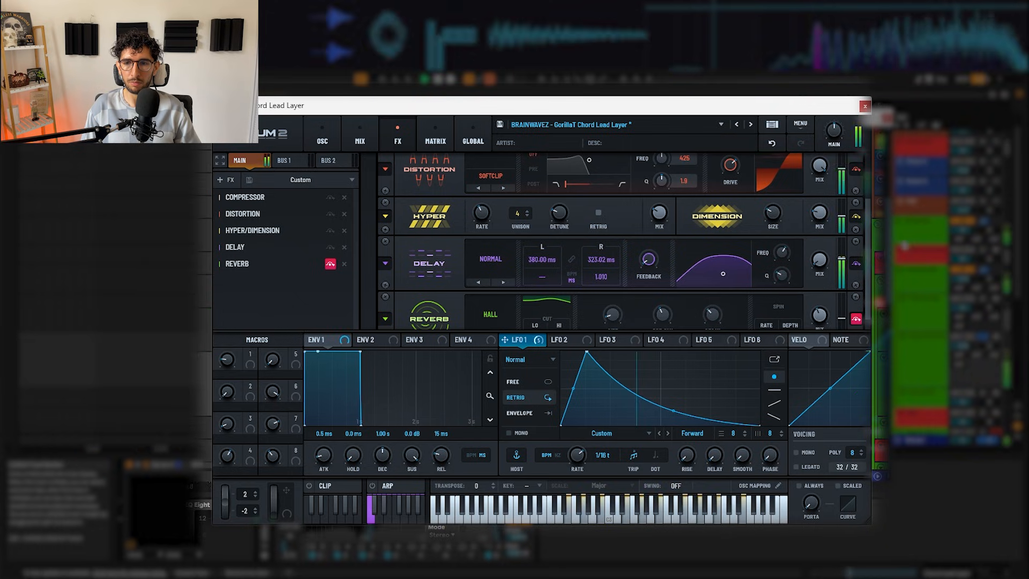
{"action": "scroll", "coordinate": [860, 287], "scroll_direction": "down", "scroll_amount": 1}
{"action": "left_click", "coordinate": [857, 304]}
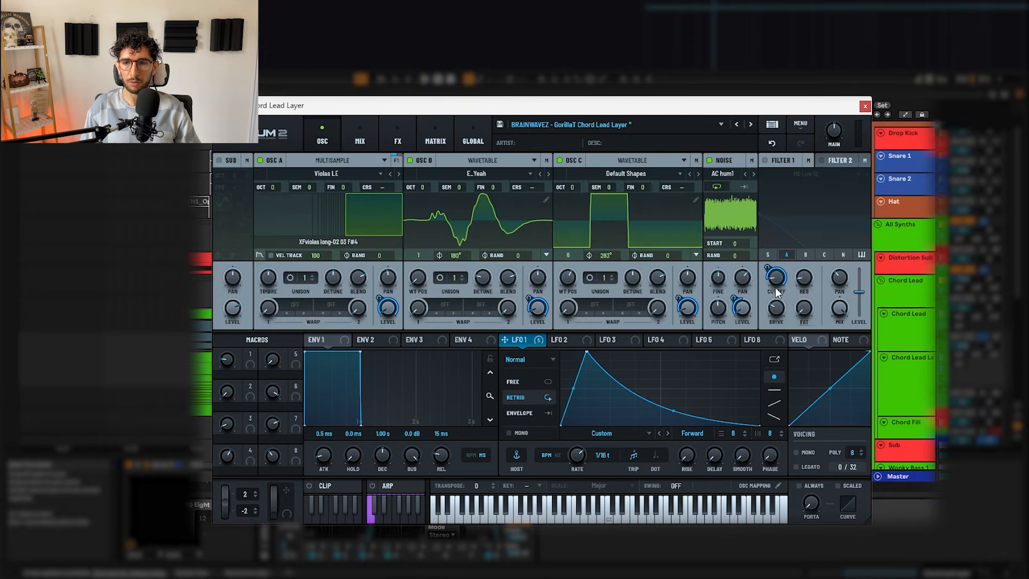
- Remove all modulators from the Filter 1 cutoff and close the Chord Lead Layer's Serum 2 window
{"action": "right_click", "coordinate": [777, 284]}
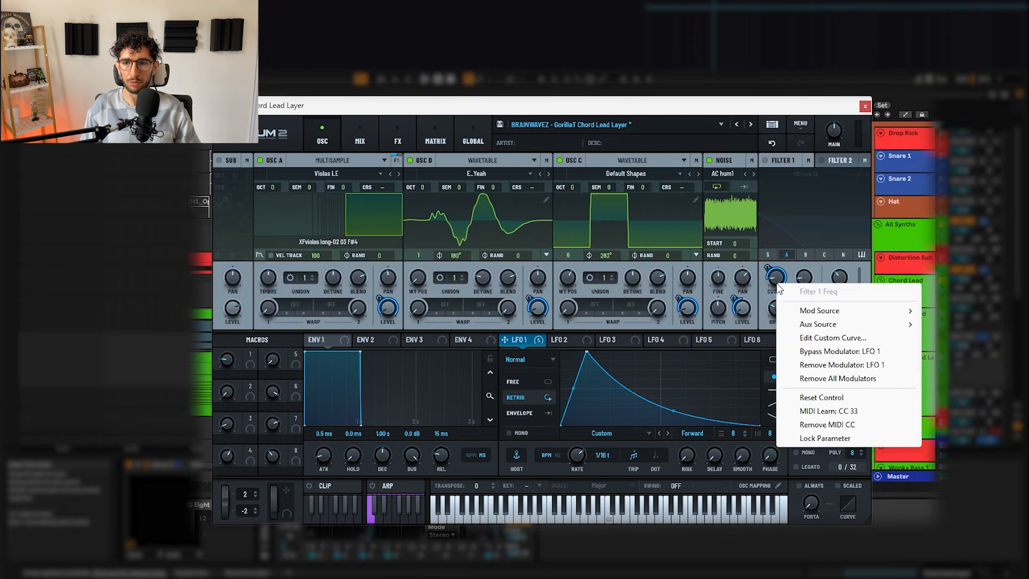
{"action": "left_click", "coordinate": [836, 378]}
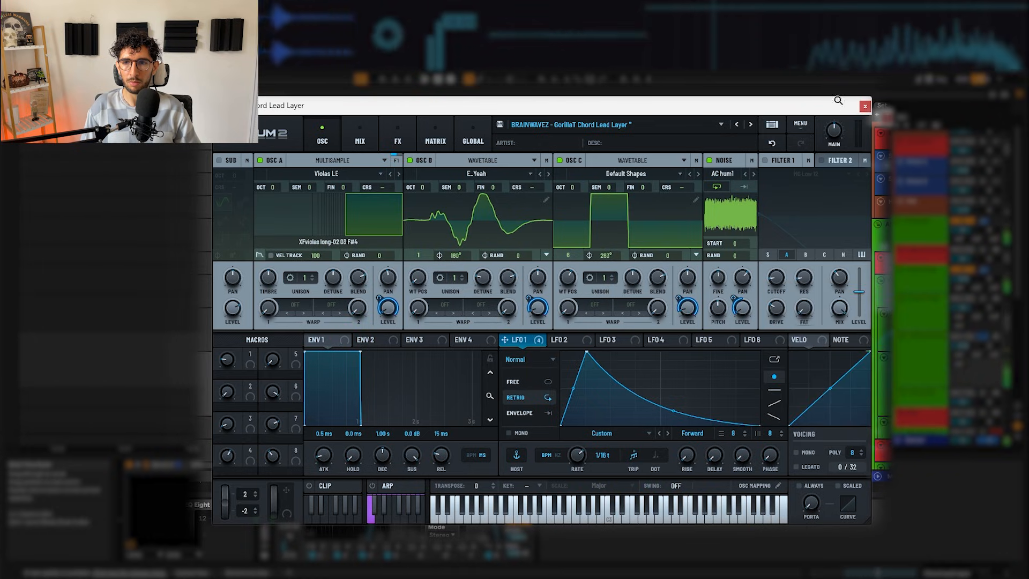
{"action": "left_click", "coordinate": [867, 106]}
- Select the Chord Lead Layer's clip at bar 9 and examine the low cut in its EQ Eight
{"action": "left_click", "coordinate": [497, 291]}
{"action": "left_click", "coordinate": [354, 300]}
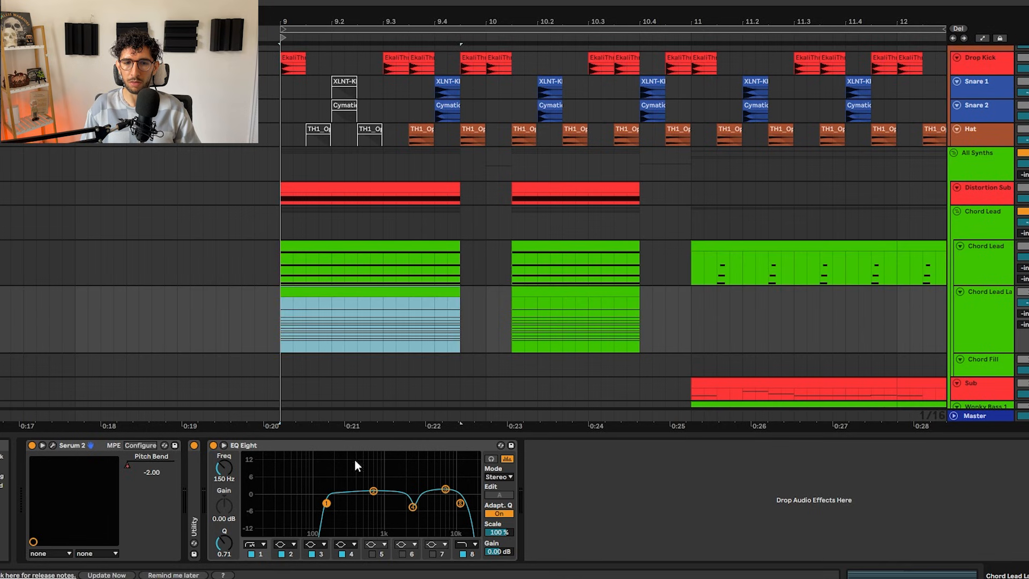
{"action": "left_click", "coordinate": [321, 503]}
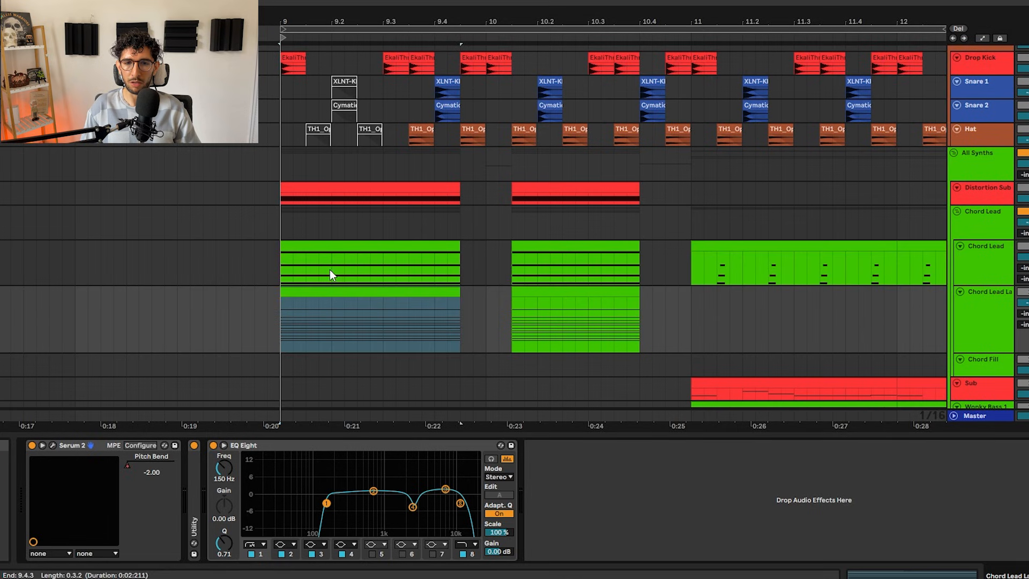
- Solo the Chord Lead group, play it from bar 9, and return the start position to bar 9
{"action": "left_click", "coordinate": [336, 249]}
{"action": "left_click", "coordinate": [985, 258]}
{"action": "left_click", "coordinate": [985, 228]}
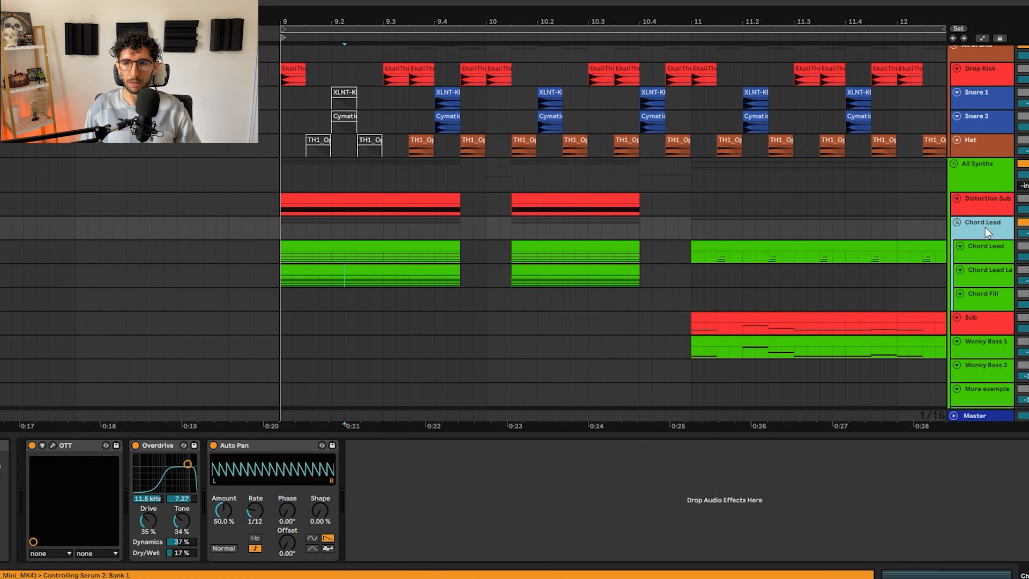
{"action": "key", "text": "s"}
{"action": "key", "text": "space"}
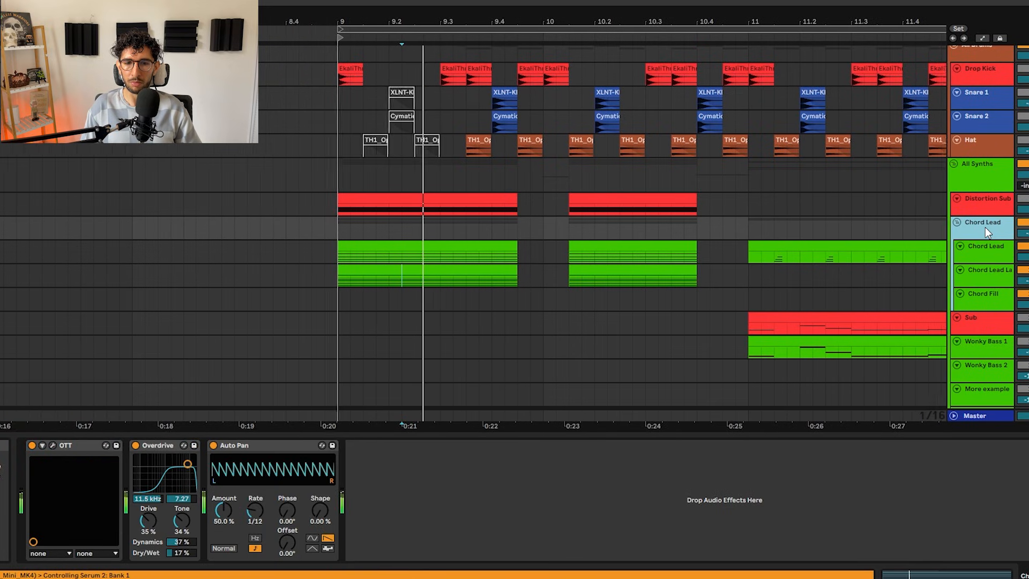
{"action": "key", "text": "space"}
{"action": "left_click", "coordinate": [275, 224]}
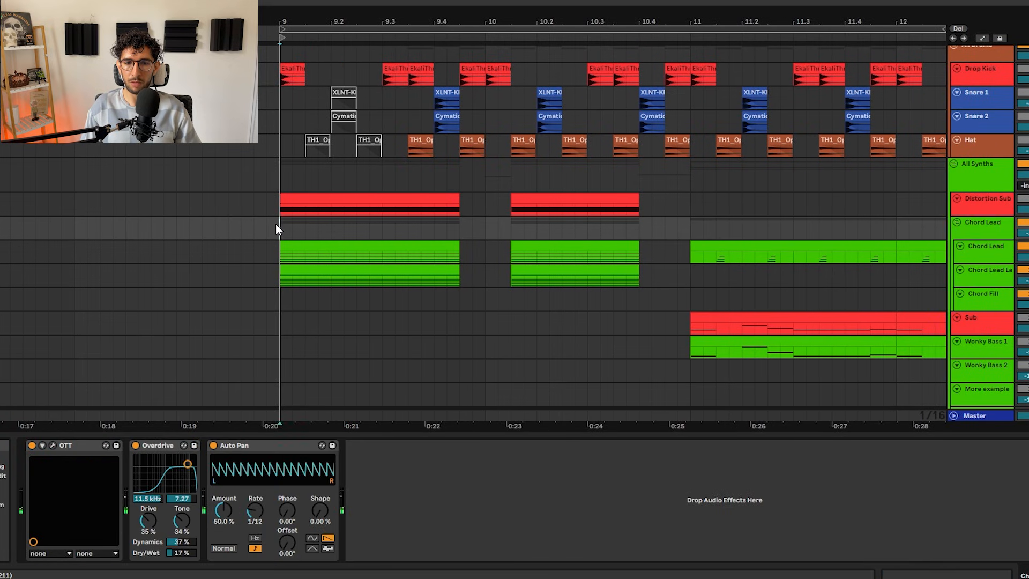
- Enlarge the Distortion Sub track, show its Serum 2 Pitch Bend automation and play its bar 9 clip
{"action": "left_click", "coordinate": [294, 204]}
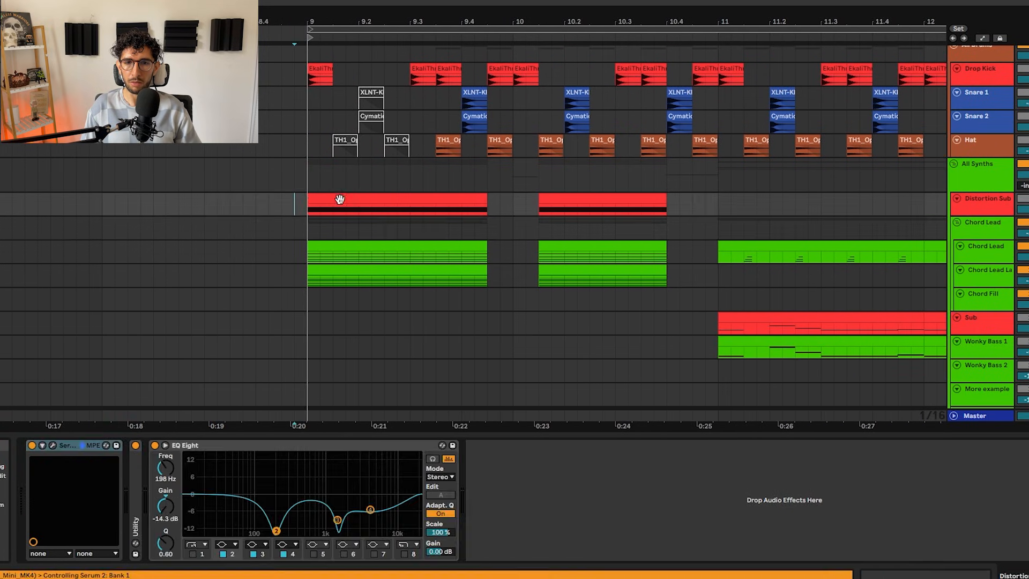
{"action": "left_click", "coordinate": [340, 199]}
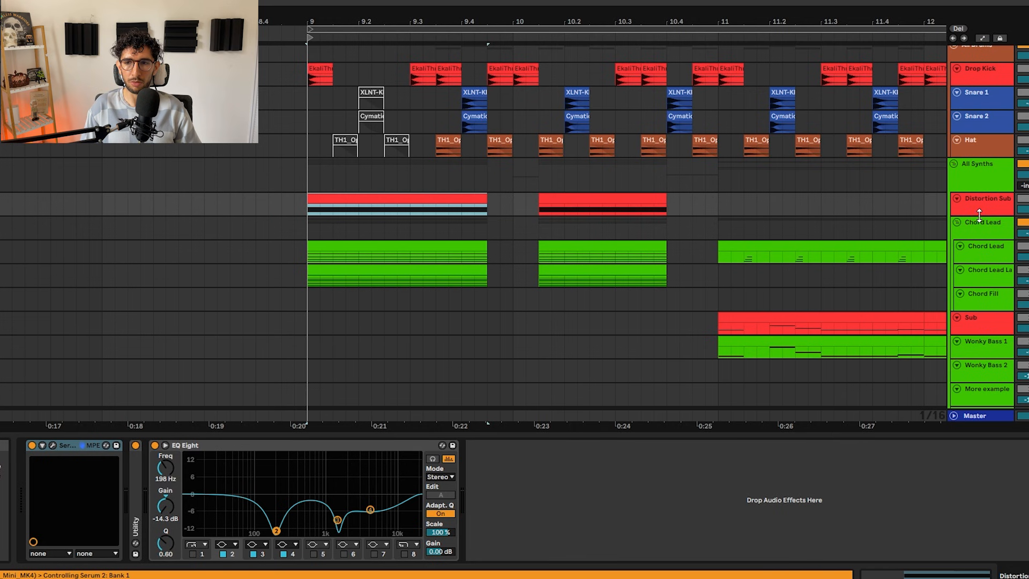
{"action": "left_click_drag", "start_coordinate": [979, 214], "coordinate": [979, 236]}
{"action": "key", "text": "a"}
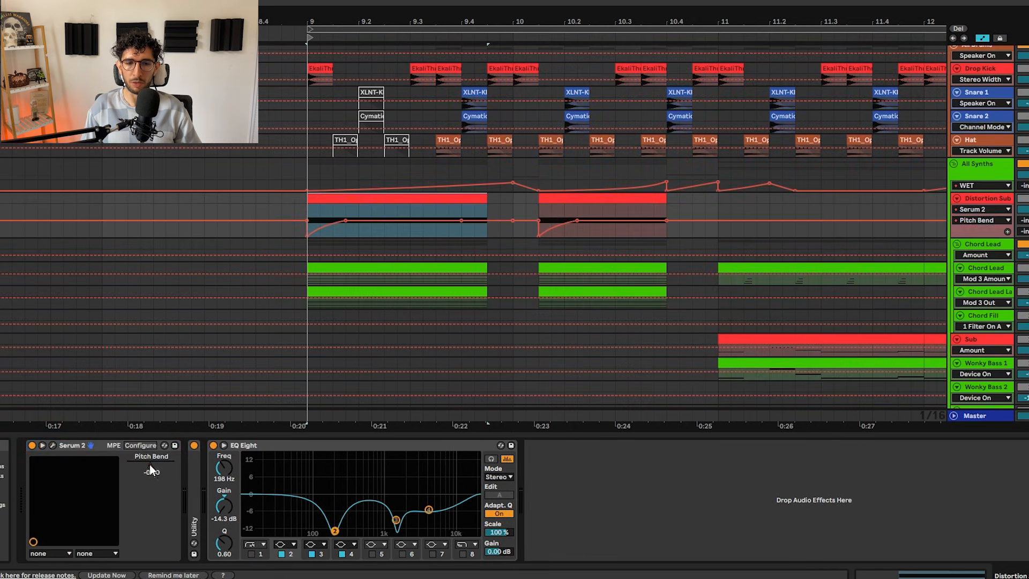
{"action": "key", "text": "space"}
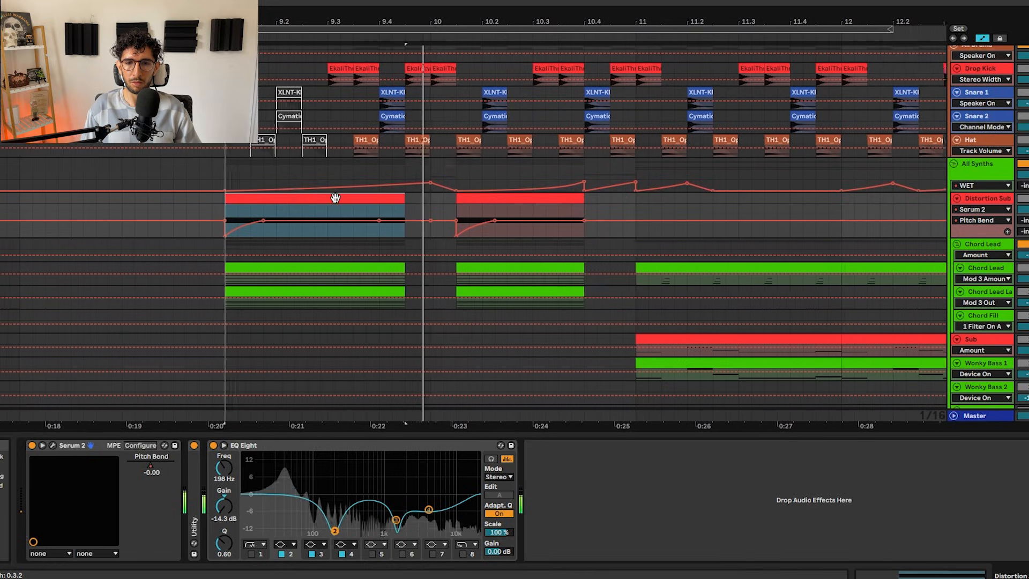
{"action": "key", "text": "space"}
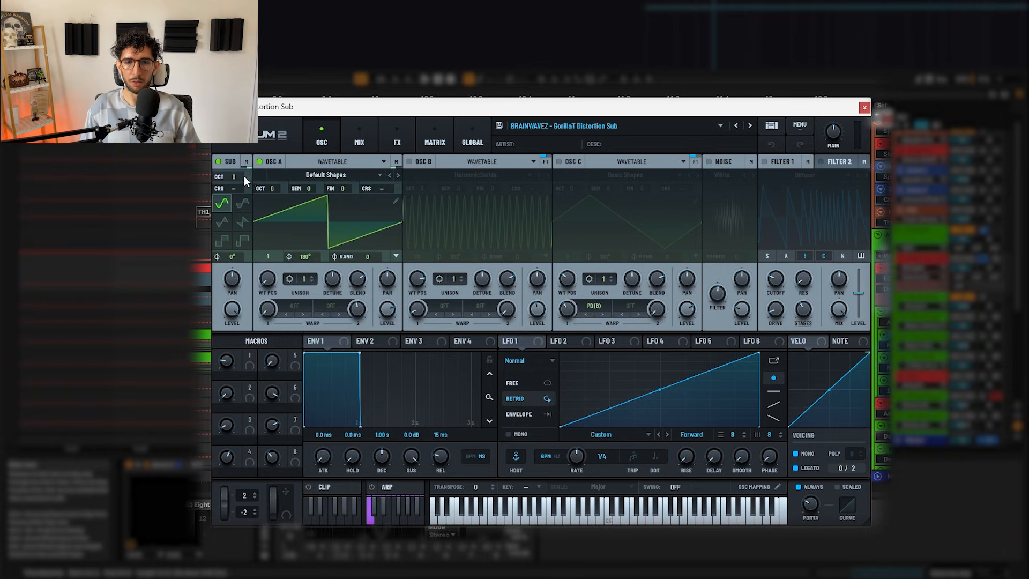
- Check the output routing of the Sub and OSC A in the Distortion Sub's Serum 2, keeping OSC A as Wavetable
{"action": "left_click", "coordinate": [242, 151]}
{"action": "left_click", "coordinate": [240, 149]}
{"action": "left_click", "coordinate": [246, 161]}
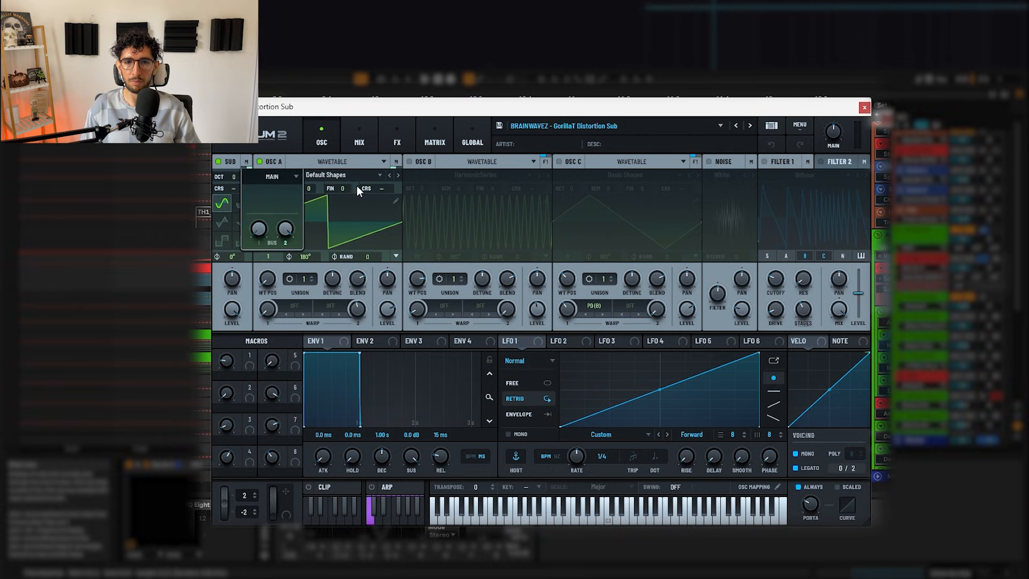
{"action": "left_click", "coordinate": [395, 162]}
{"action": "left_click", "coordinate": [324, 161]}
{"action": "left_click", "coordinate": [397, 162]}
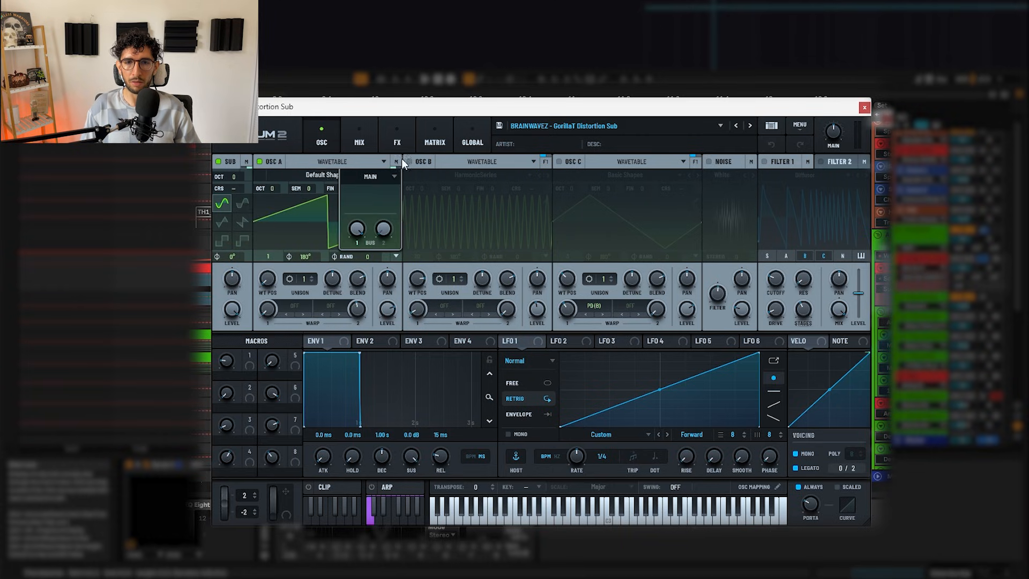
{"action": "left_click", "coordinate": [326, 160]}
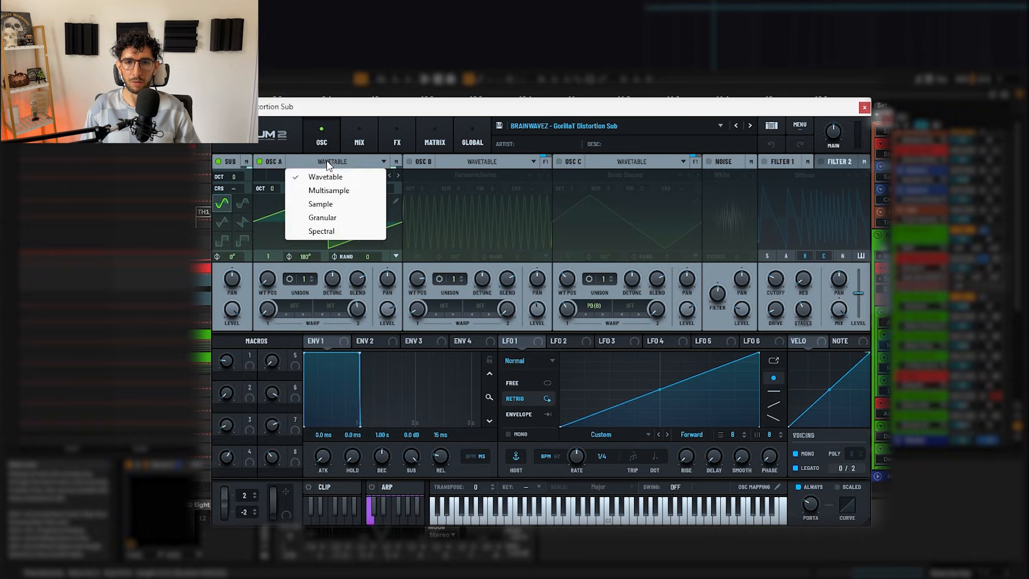
{"action": "left_click", "coordinate": [326, 159]}
- Compare the MAIN and BUS 1 effects chains with OSC A's bus routing in the Distortion Sub's Serum 2
{"action": "left_click", "coordinate": [397, 134]}
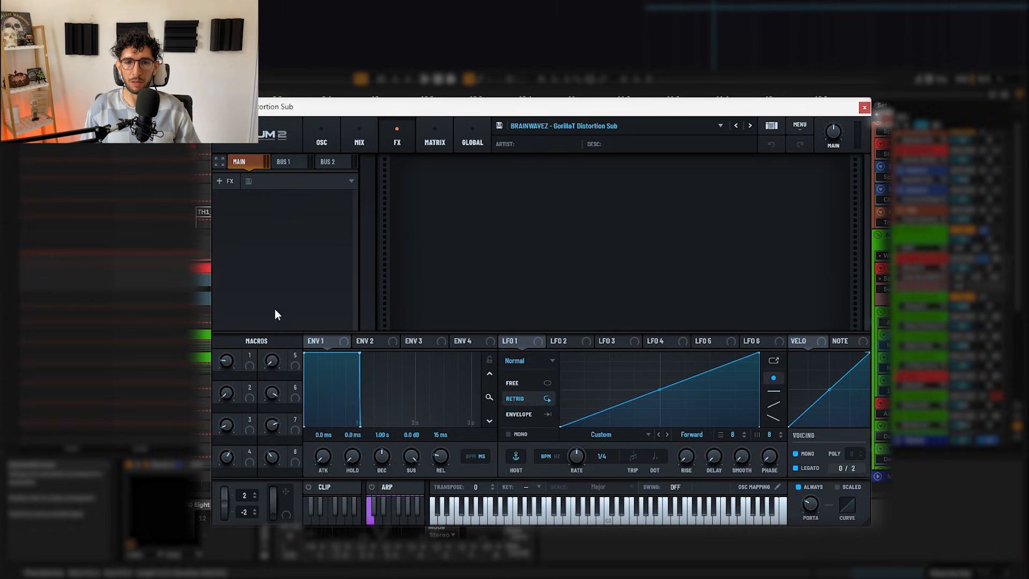
{"action": "left_click", "coordinate": [279, 160]}
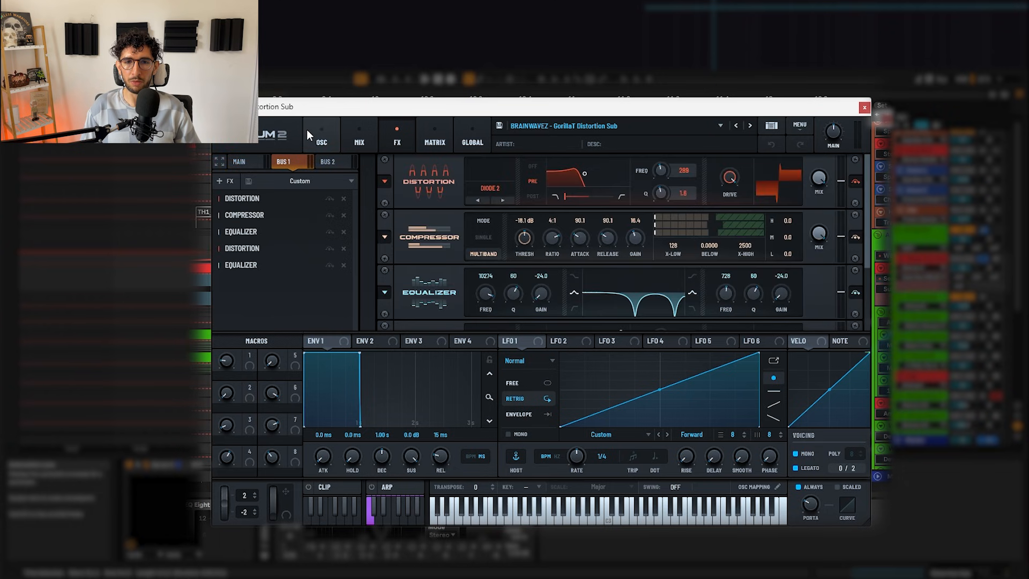
{"action": "left_click", "coordinate": [307, 131]}
{"action": "left_click", "coordinate": [400, 160]}
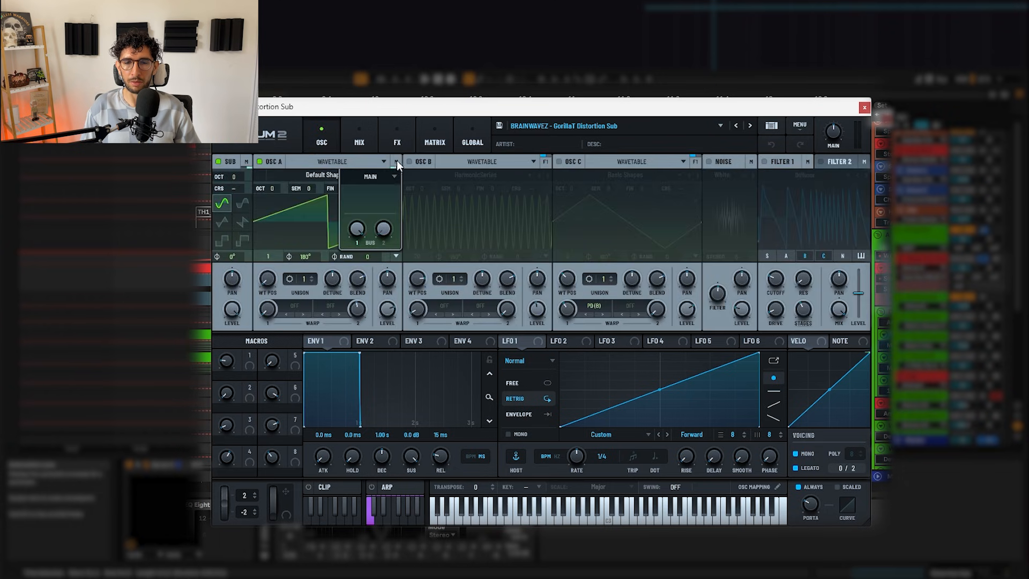
{"action": "left_click", "coordinate": [397, 158]}
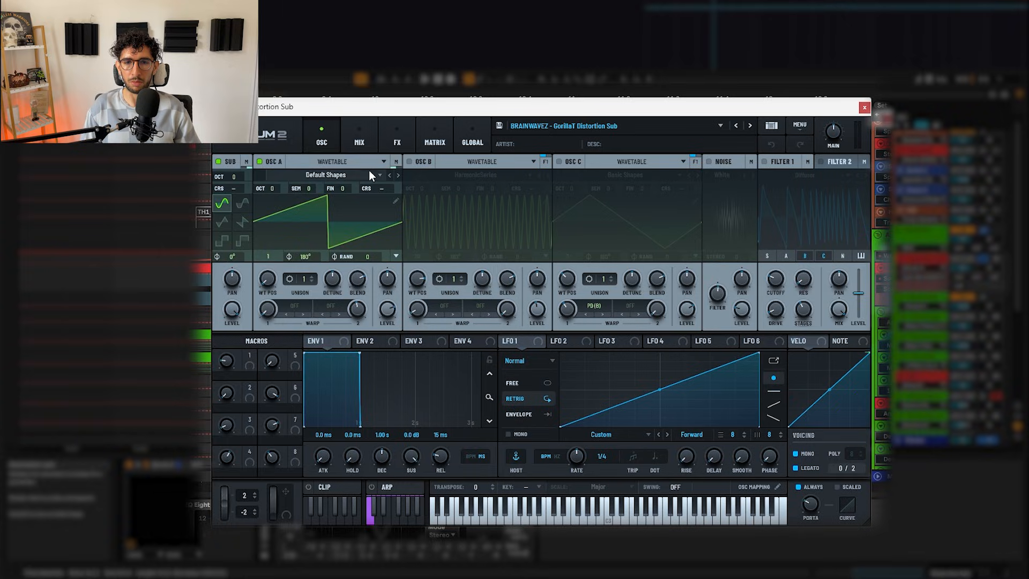
- Examine the BUS 1 effects chain from the Diode 2 distortion and multiband compressor to the final equalizer
{"action": "left_click", "coordinate": [395, 137]}
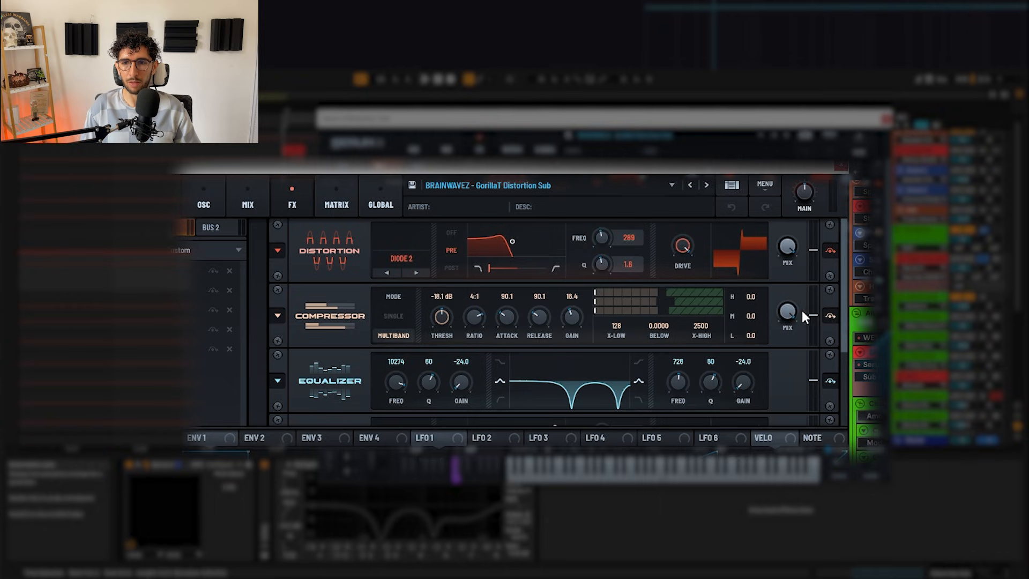
{"action": "mouse_move", "coordinate": [777, 313]}
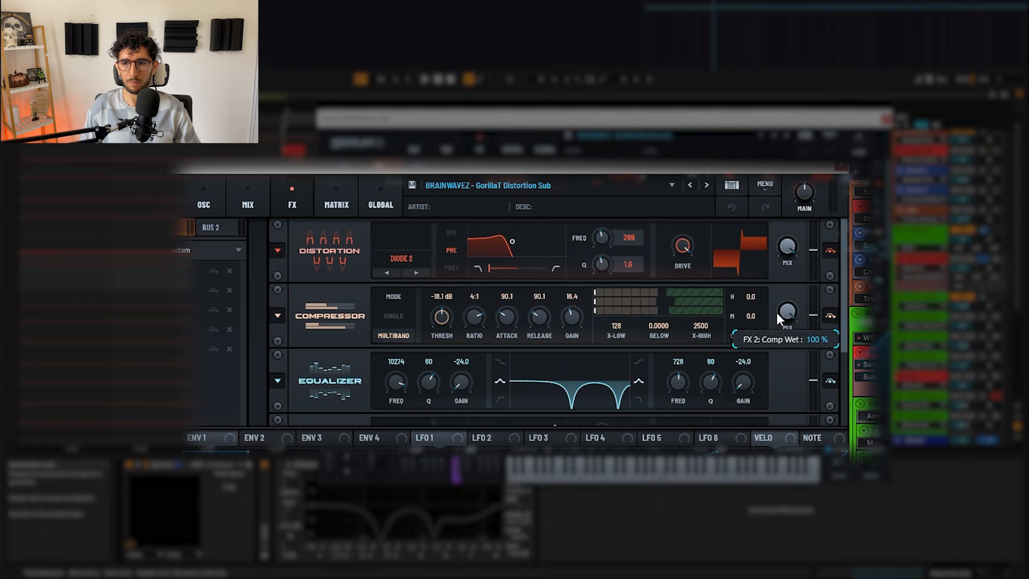
{"action": "scroll", "coordinate": [777, 313], "scroll_direction": "down", "scroll_amount": 3}
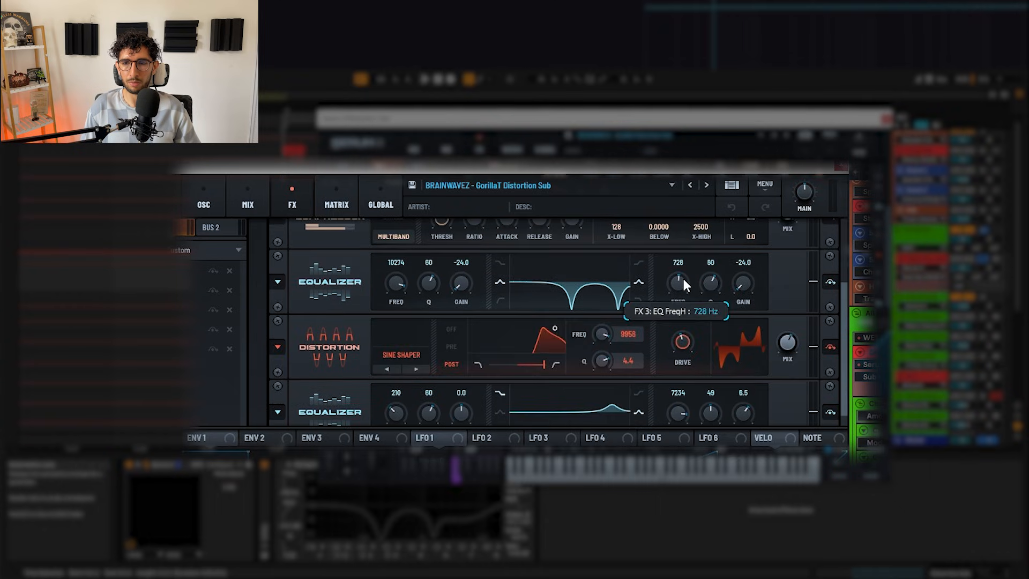
{"action": "left_click_drag", "start_coordinate": [845, 347], "coordinate": [845, 354]}
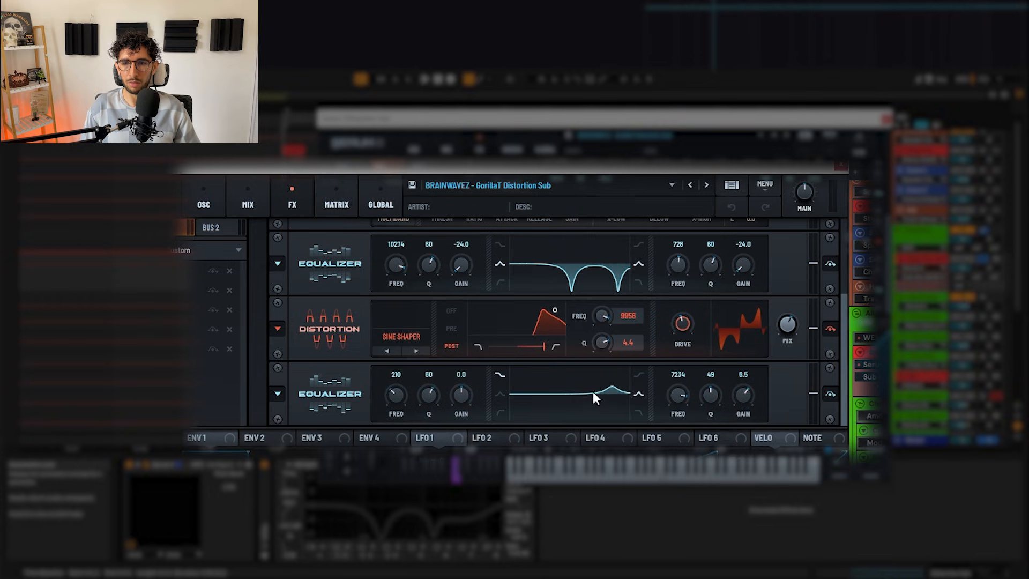
- Bypass all the BUS 1 effects and play the Distortion Sub without them
{"action": "left_click", "coordinate": [213, 348]}
{"action": "left_click", "coordinate": [212, 329]}
{"action": "left_click", "coordinate": [213, 309]}
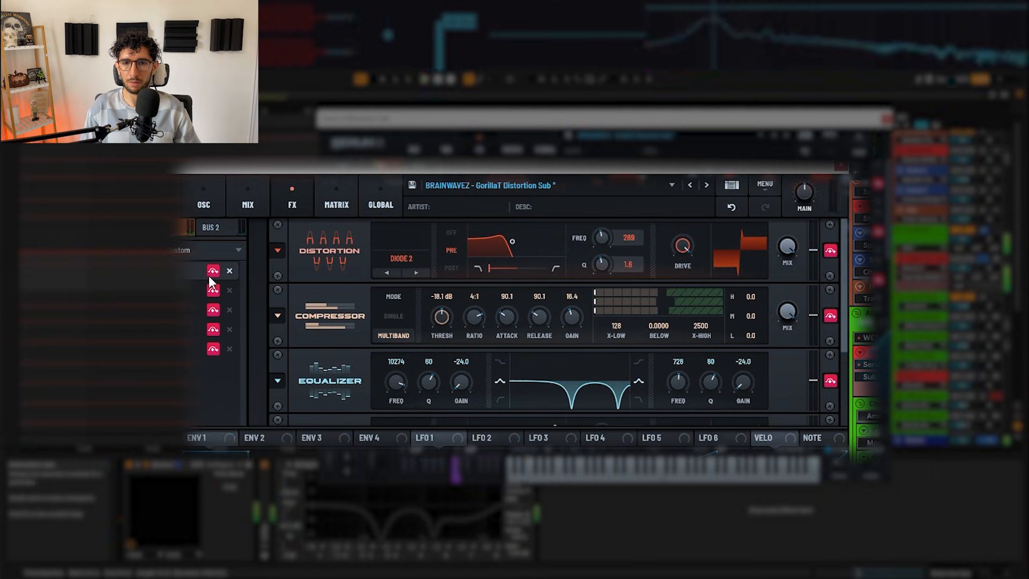
{"action": "left_click", "coordinate": [212, 270]}
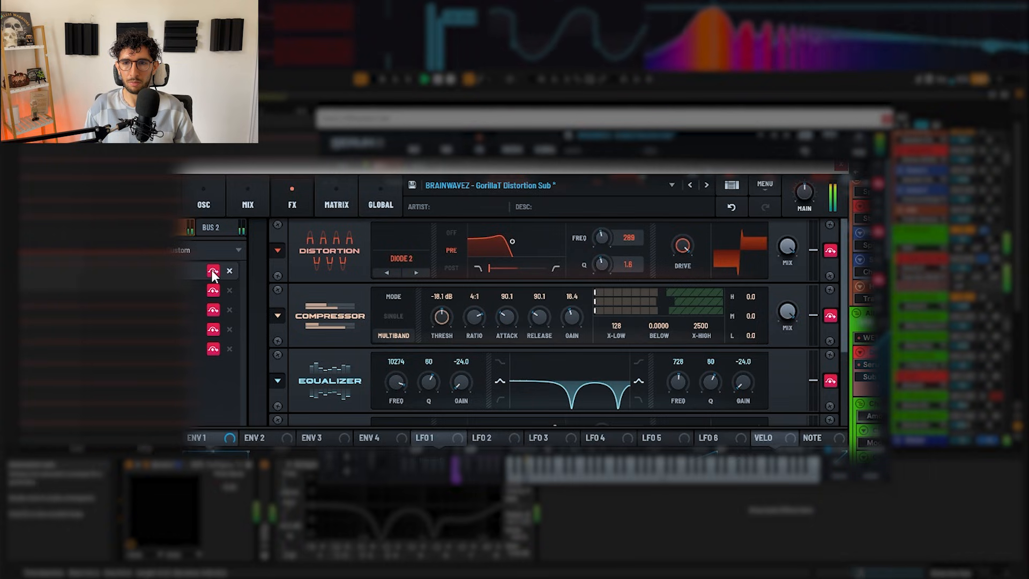
- Re-enable the BUS 1 effects one by one during playback: Diode 2 distortion, multiband compressor, equalizer, Sine Shaper distortion and final equalizer
{"action": "left_click", "coordinate": [831, 250]}
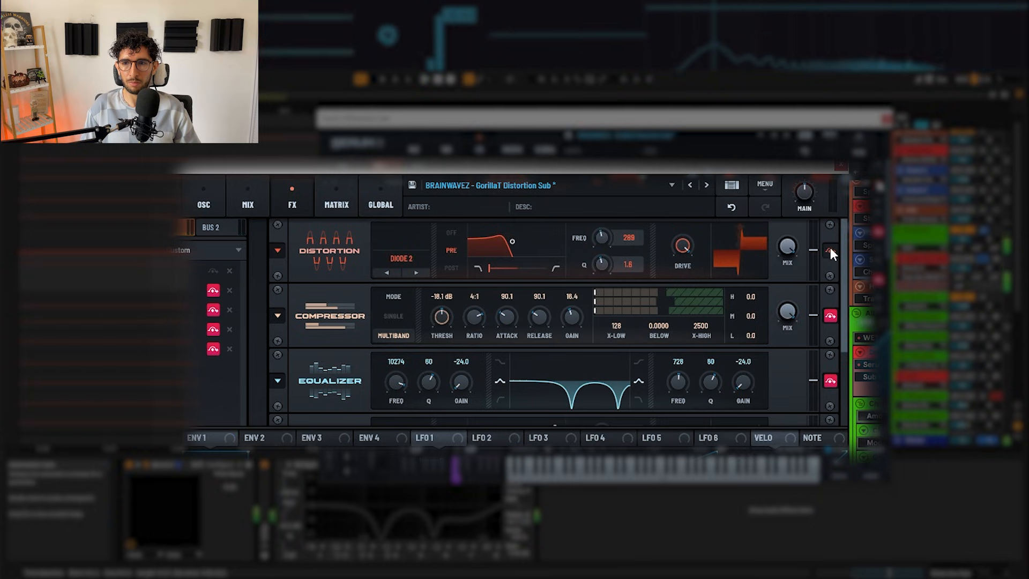
{"action": "left_click", "coordinate": [832, 313]}
{"action": "scroll", "coordinate": [845, 305], "scroll_direction": "down", "scroll_amount": 1}
{"action": "scroll", "coordinate": [845, 305], "scroll_direction": "down", "scroll_amount": 1}
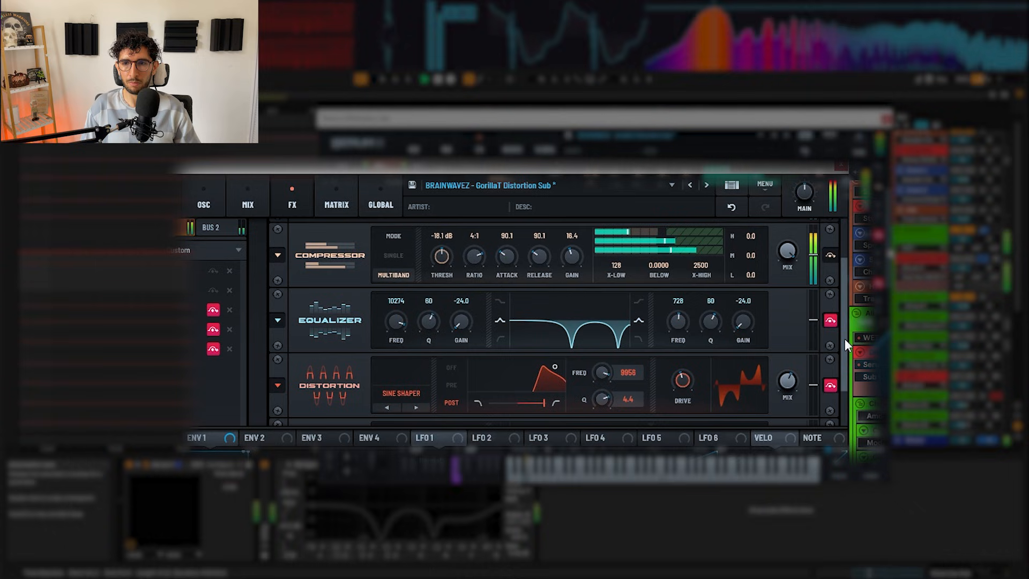
{"action": "left_click", "coordinate": [831, 314]}
{"action": "scroll", "coordinate": [842, 355], "scroll_direction": "down", "scroll_amount": 1}
{"action": "scroll", "coordinate": [842, 356], "scroll_direction": "down", "scroll_amount": 1}
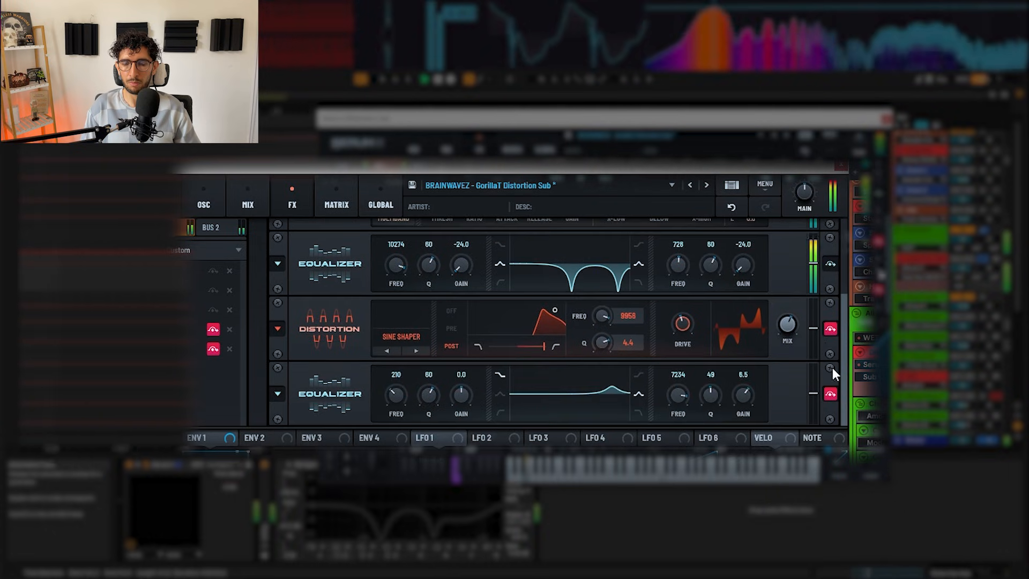
{"action": "left_click", "coordinate": [829, 329]}
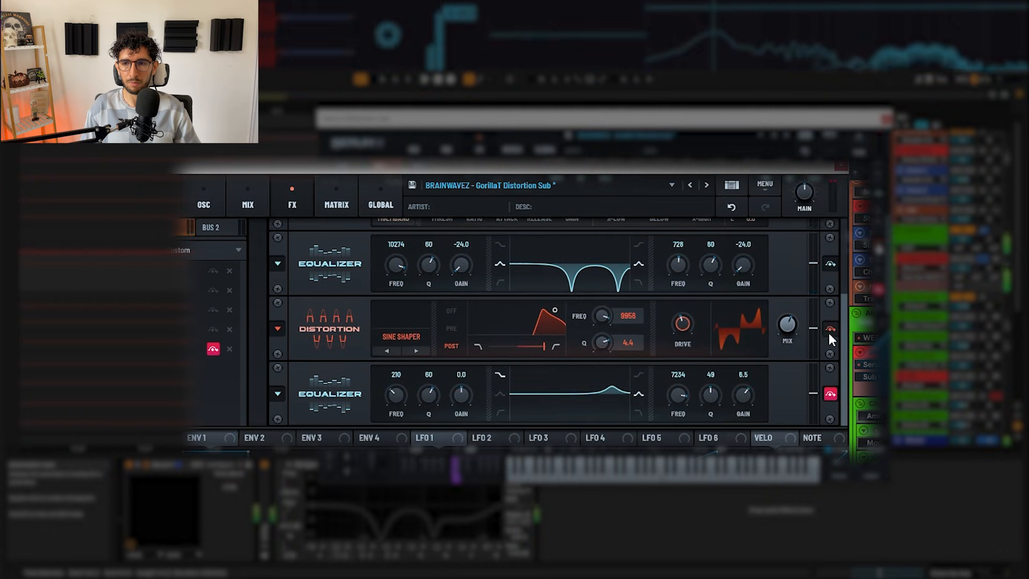
{"action": "left_click", "coordinate": [834, 394]}
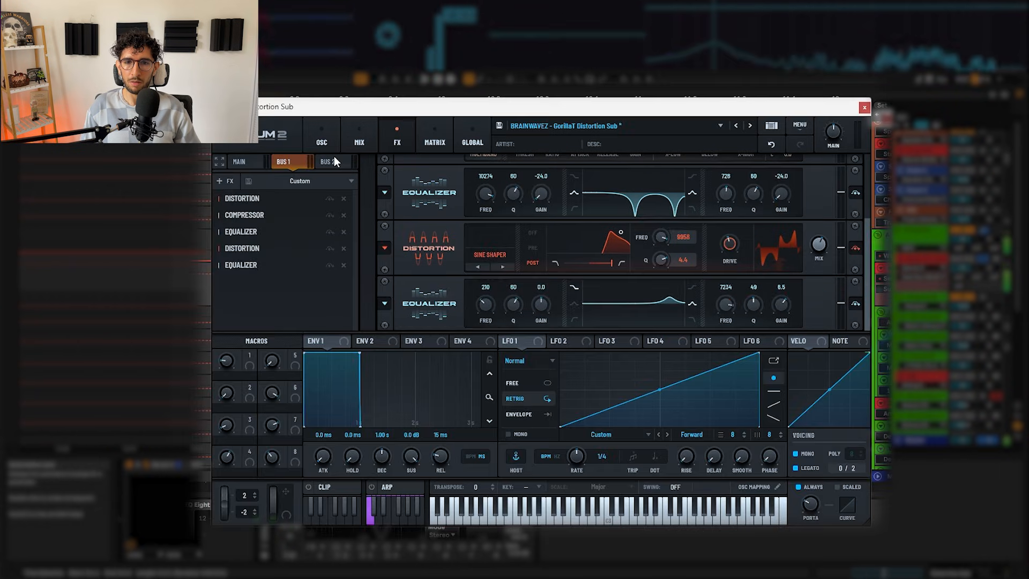
- Check the Sub oscillator and the BUS 2 Softclip distortion and equalizer during playback, then close the Distortion Sub's Serum 2
{"action": "left_click", "coordinate": [217, 223]}
{"action": "left_click", "coordinate": [321, 139]}
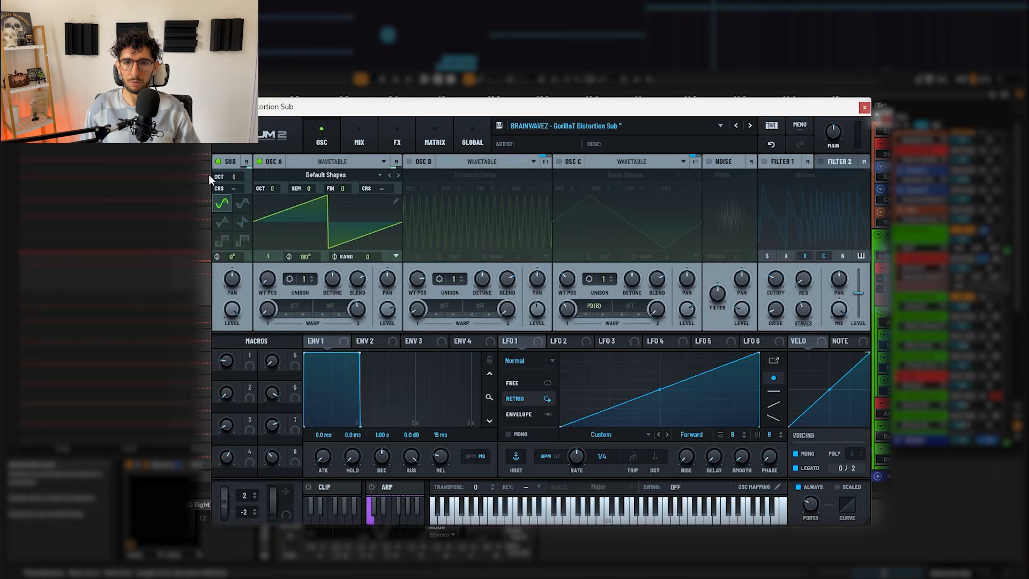
{"action": "left_click", "coordinate": [386, 142]}
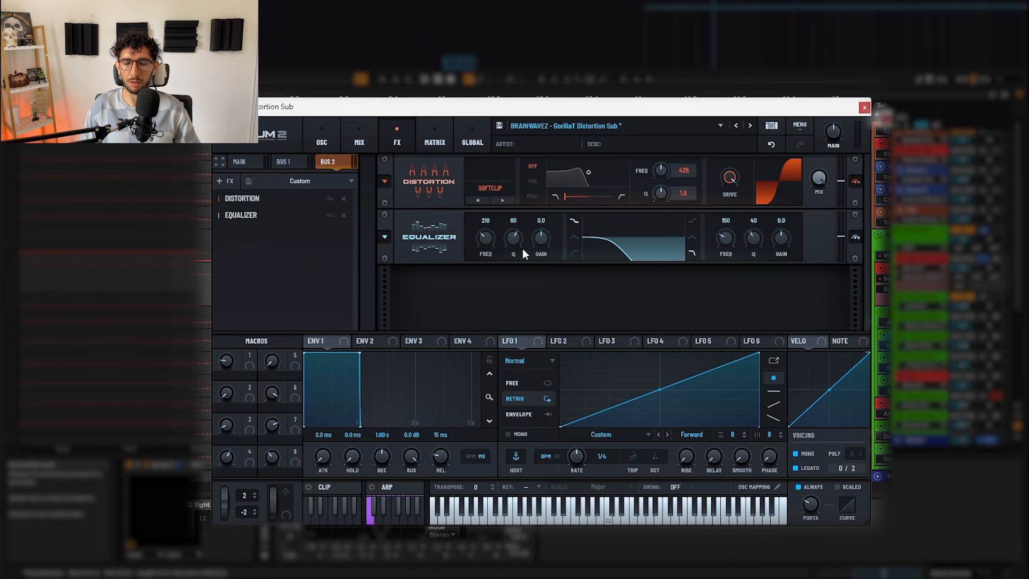
{"action": "key", "text": "space"}
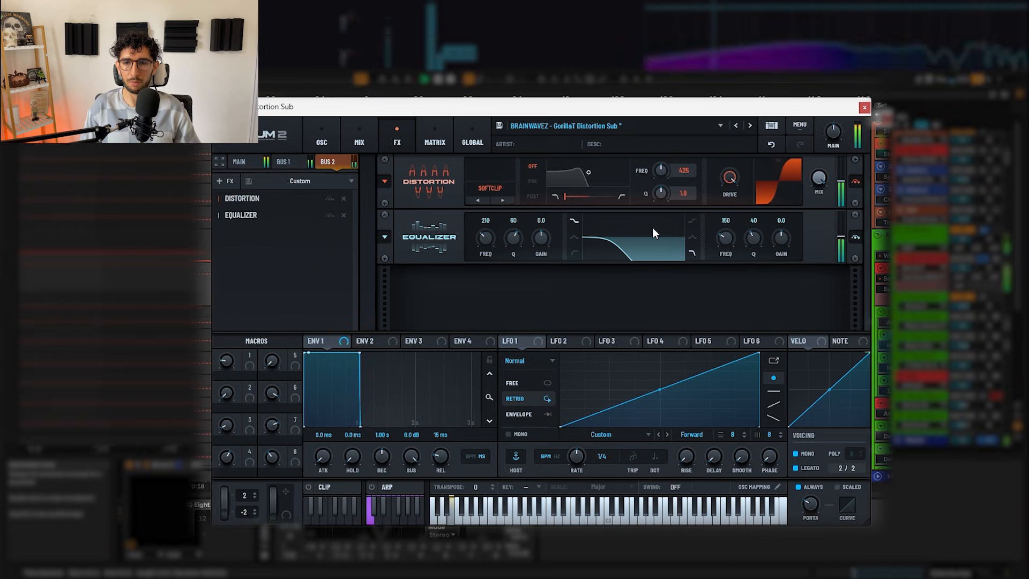
{"action": "left_click", "coordinate": [864, 107]}
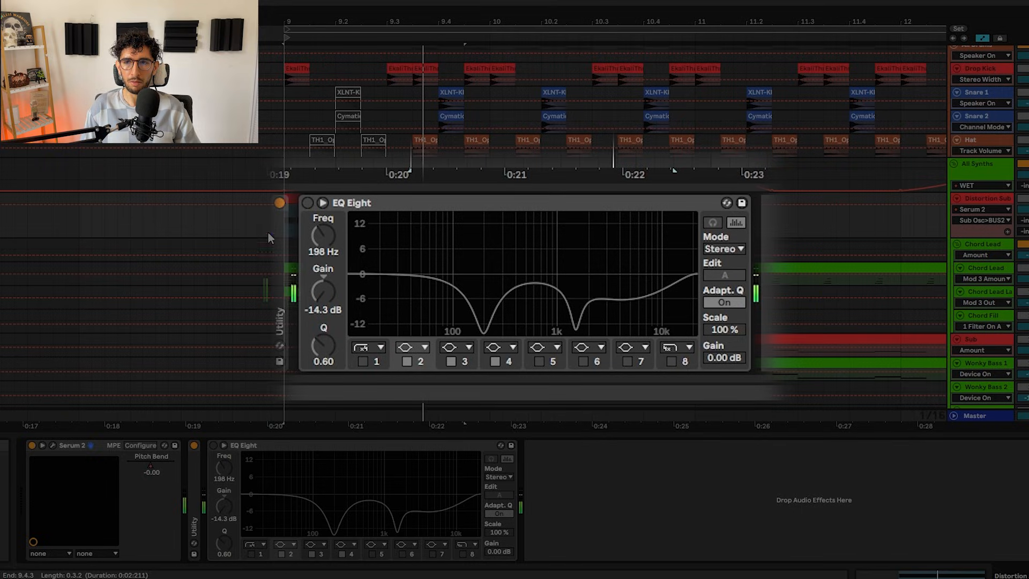
- Turn on the Distortion Sub's EQ Eight, inspect bands 2, 3 and 4, and play the sub through it
{"action": "left_click", "coordinate": [307, 202]}
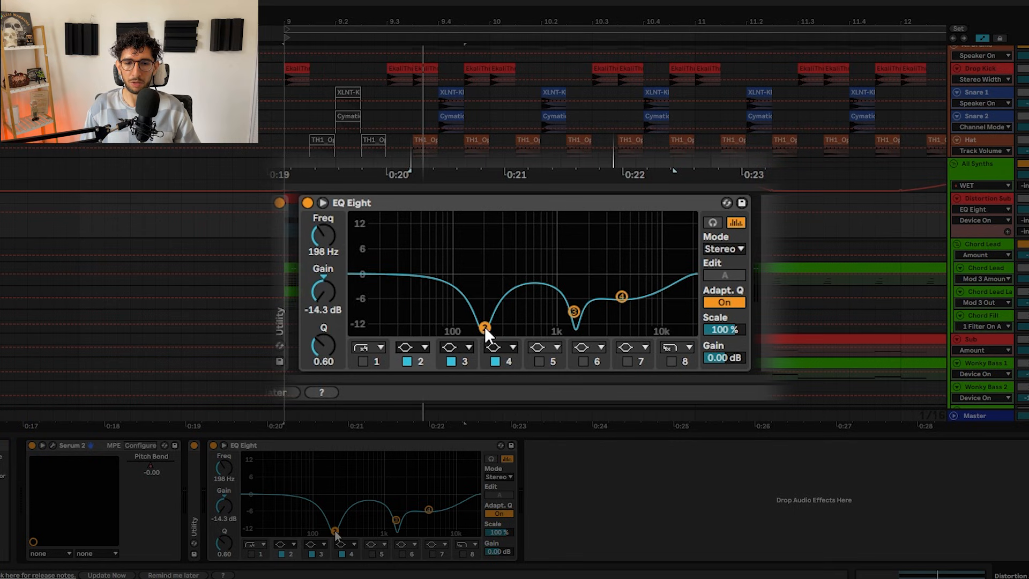
{"action": "left_click", "coordinate": [574, 312]}
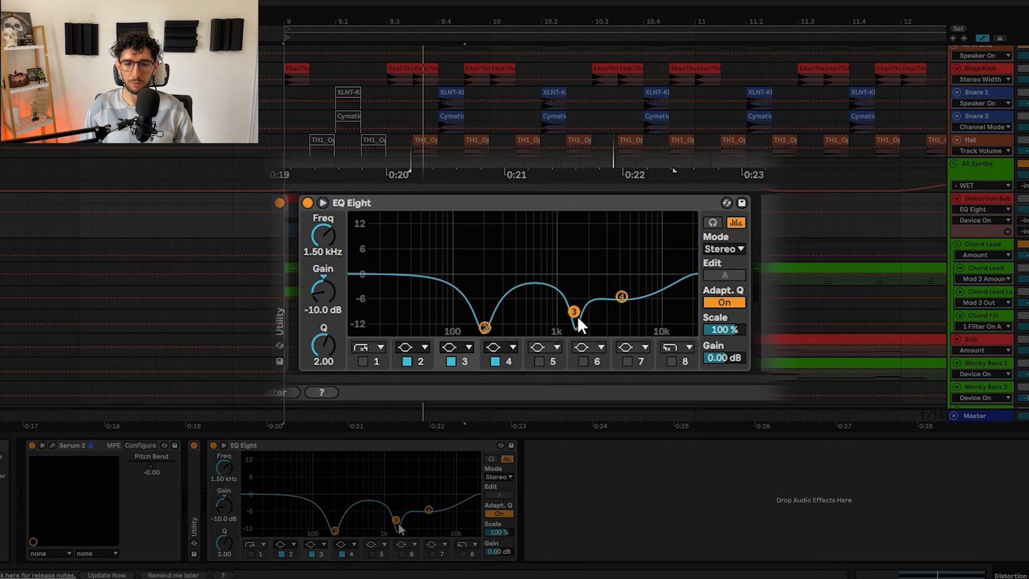
{"action": "left_click", "coordinate": [621, 295]}
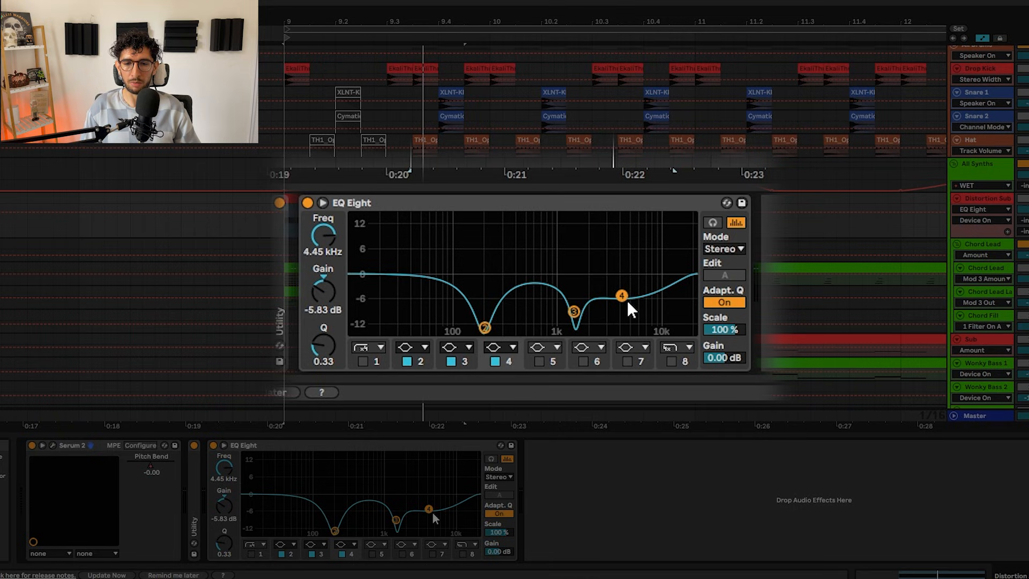
{"action": "key", "text": "space"}
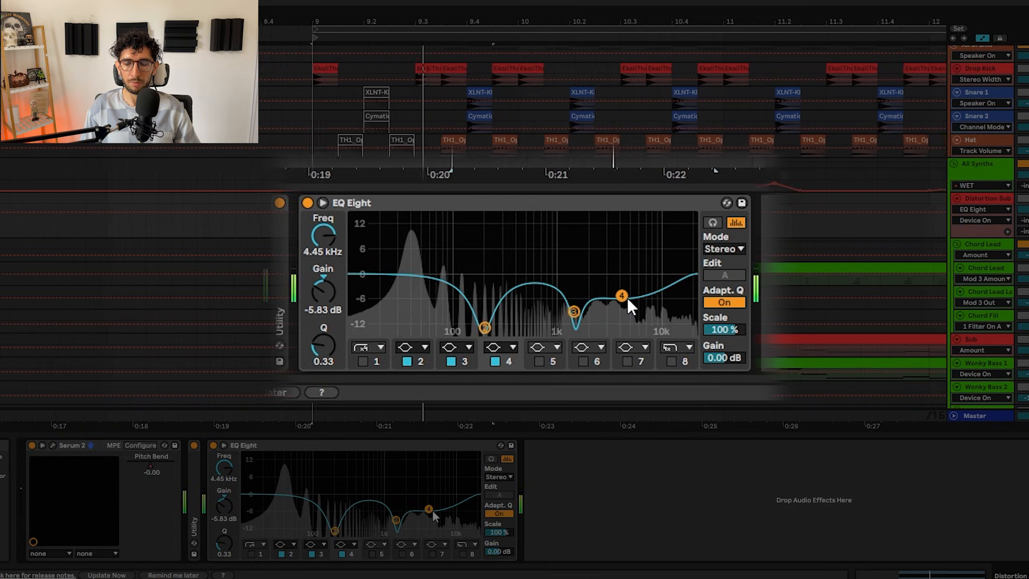
{"action": "key", "text": "space"}
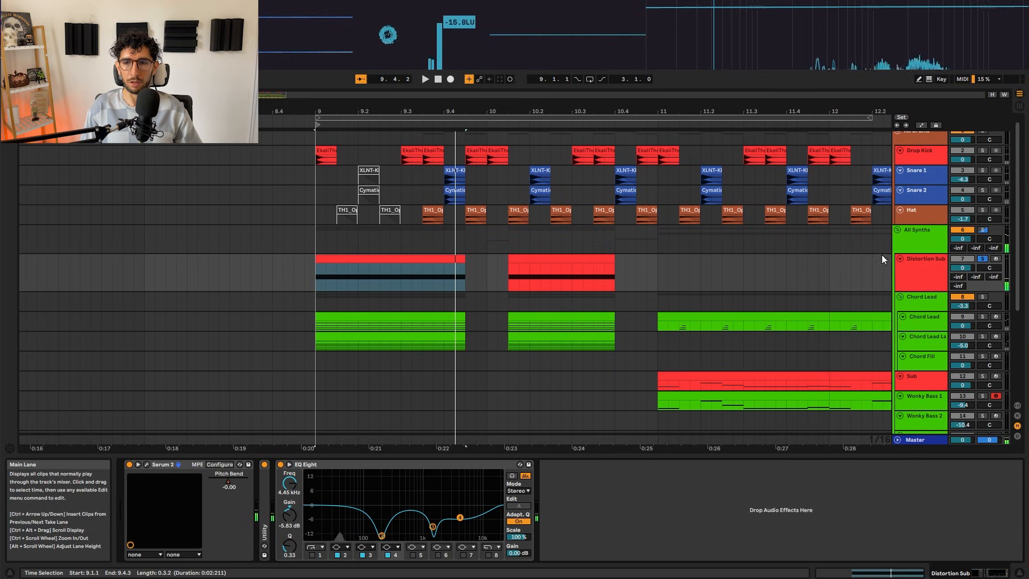
- Show the All Synths group's effects and play the drop from bar 9 without the Distortion Sub solo
{"action": "left_click", "coordinate": [917, 240]}
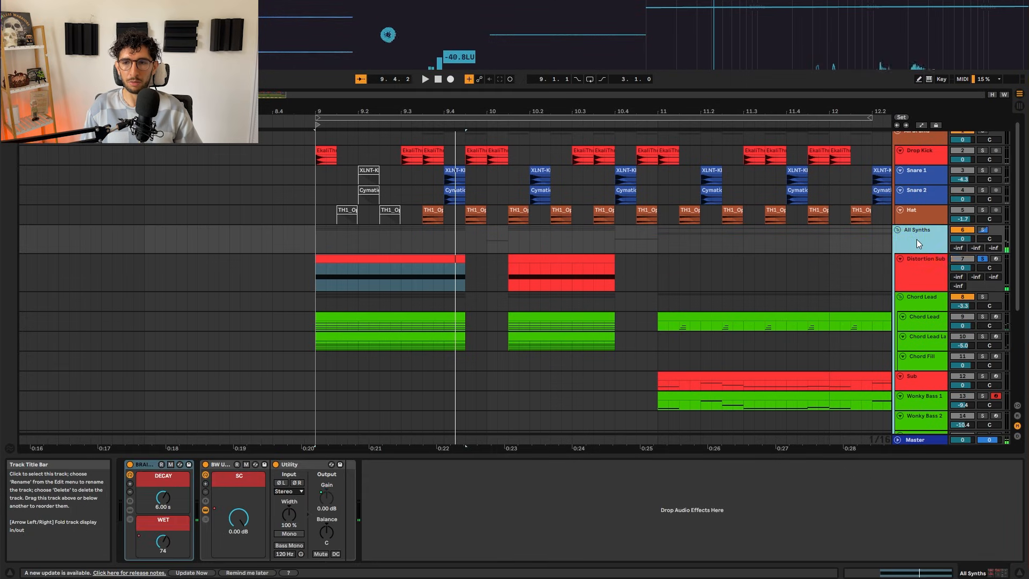
{"action": "left_click", "coordinate": [315, 238]}
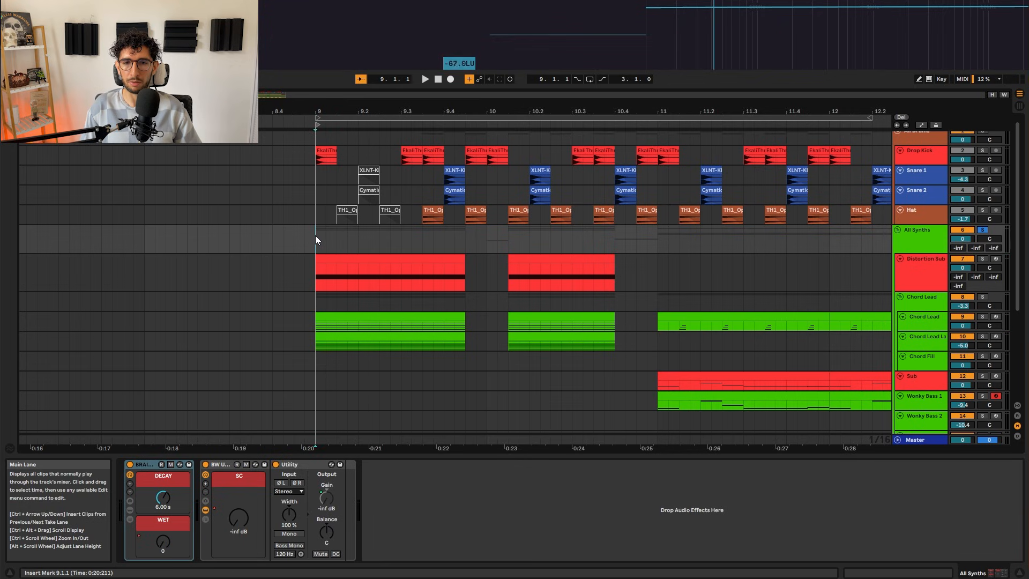
{"action": "key", "text": "space"}
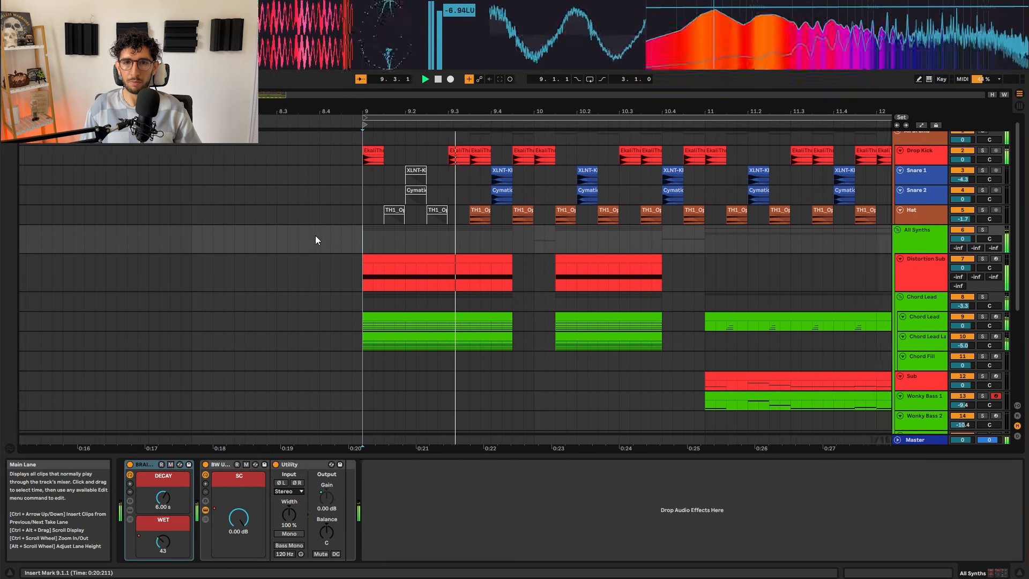
{"action": "scroll", "coordinate": [410, 234], "scroll_direction": "down", "scroll_amount": 4}
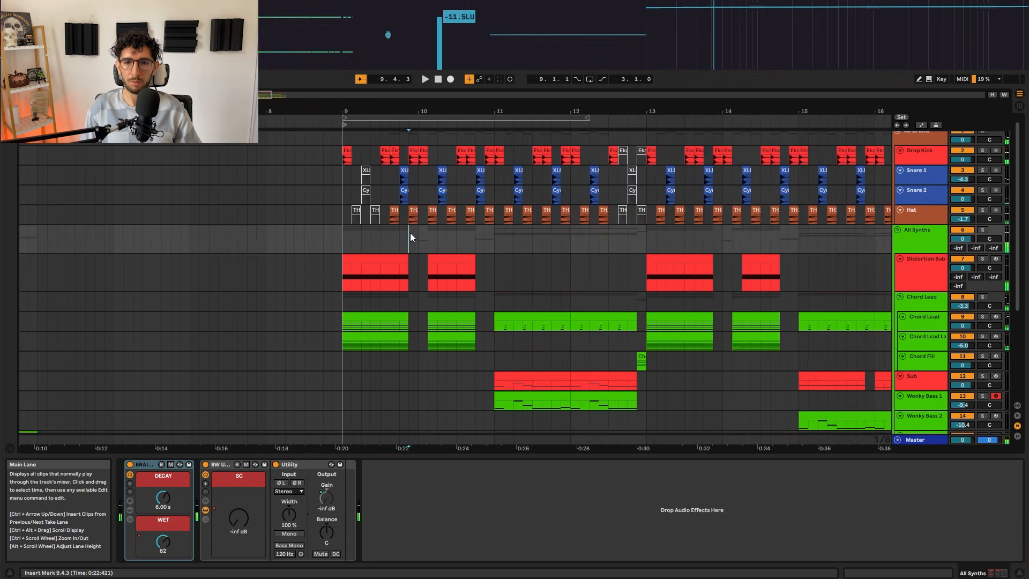
- Solo and play the Wub clip at bar 10, then the Yoi clip at 10.4
{"action": "scroll", "coordinate": [410, 234], "scroll_direction": "down", "scroll_amount": 4}
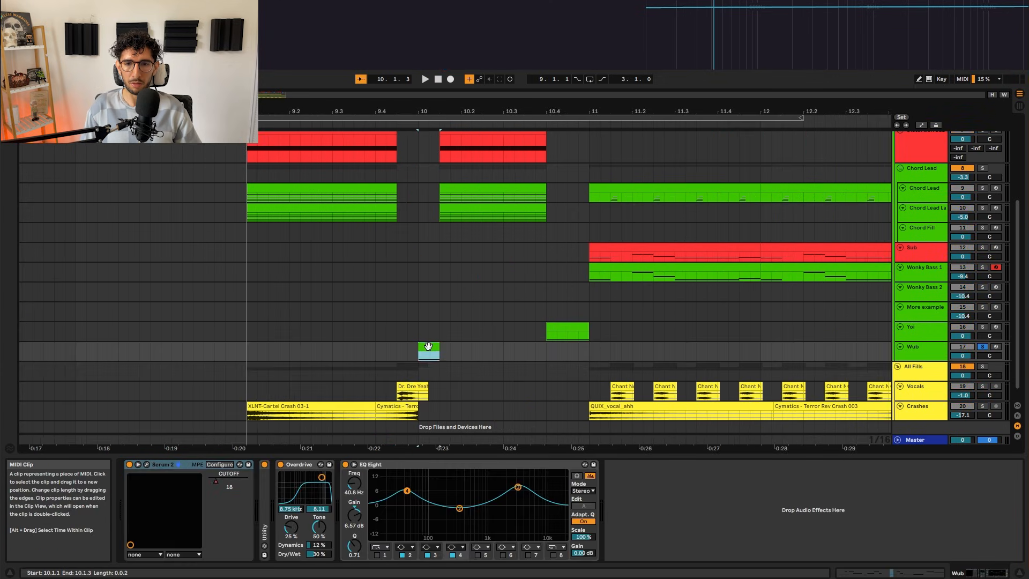
{"action": "key", "text": "space"}
{"action": "key", "text": "space"}
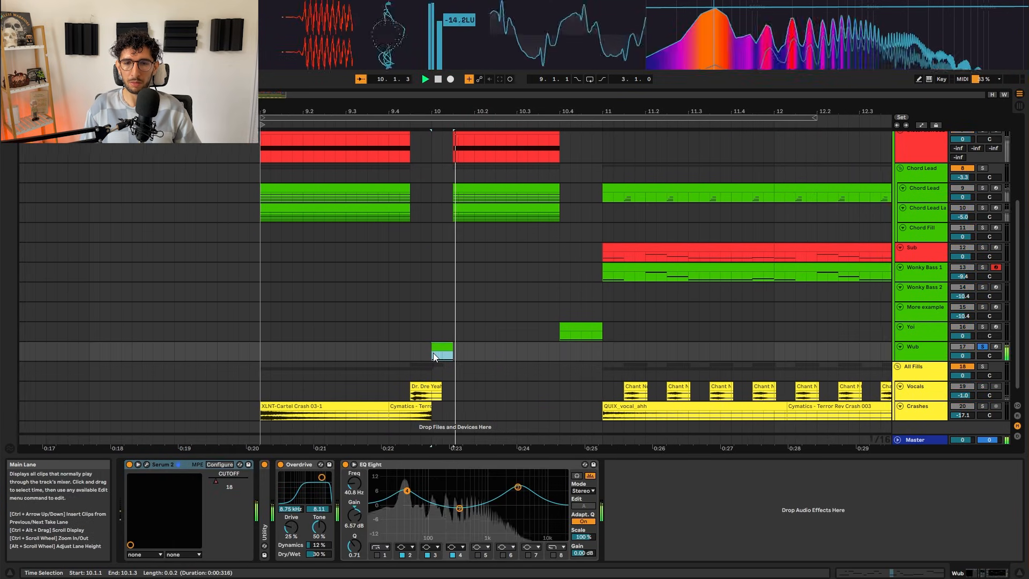
{"action": "left_click", "coordinate": [551, 326]}
{"action": "key", "text": "s"}
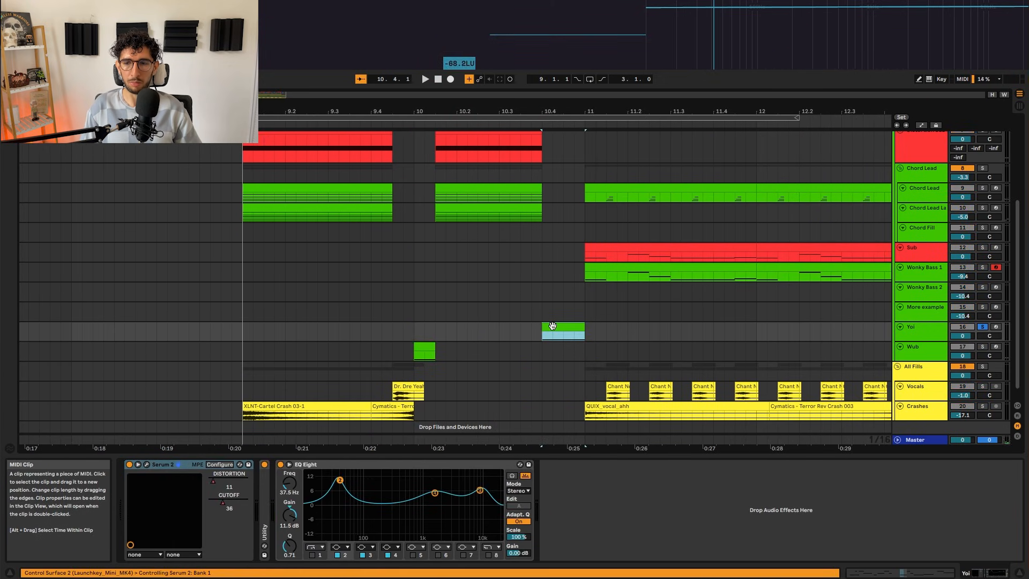
{"action": "key", "text": "space"}
{"action": "key", "text": "space"}
- Solo the Wub clip at bar 10 again and replay it
{"action": "left_click", "coordinate": [280, 347]}
{"action": "key", "text": "s"}
{"action": "key", "text": "space"}
{"action": "key", "text": "space"}
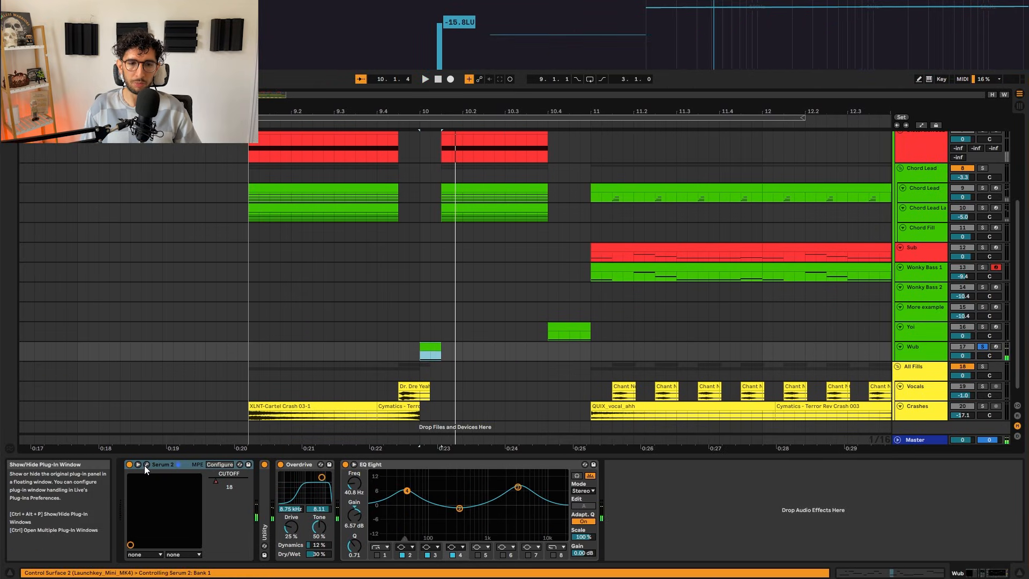
- Examine the Wub's Serum 2 oscillators, its LFO 1 modulation of OSC C's level, the mixer and effects, and play the Wub
{"action": "left_click", "coordinate": [145, 465]}
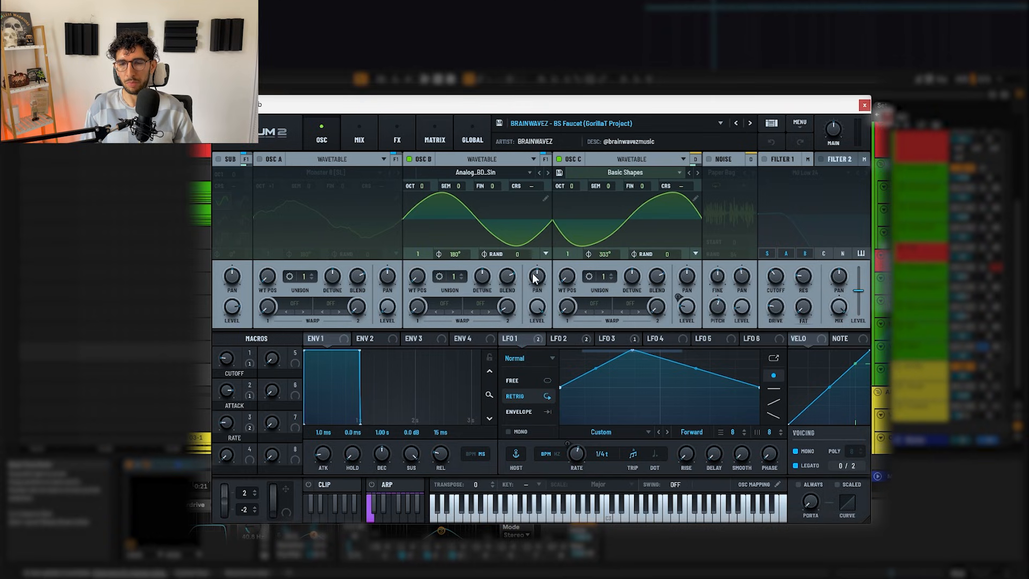
{"action": "left_click_drag", "start_coordinate": [538, 346], "coordinate": [686, 306]}
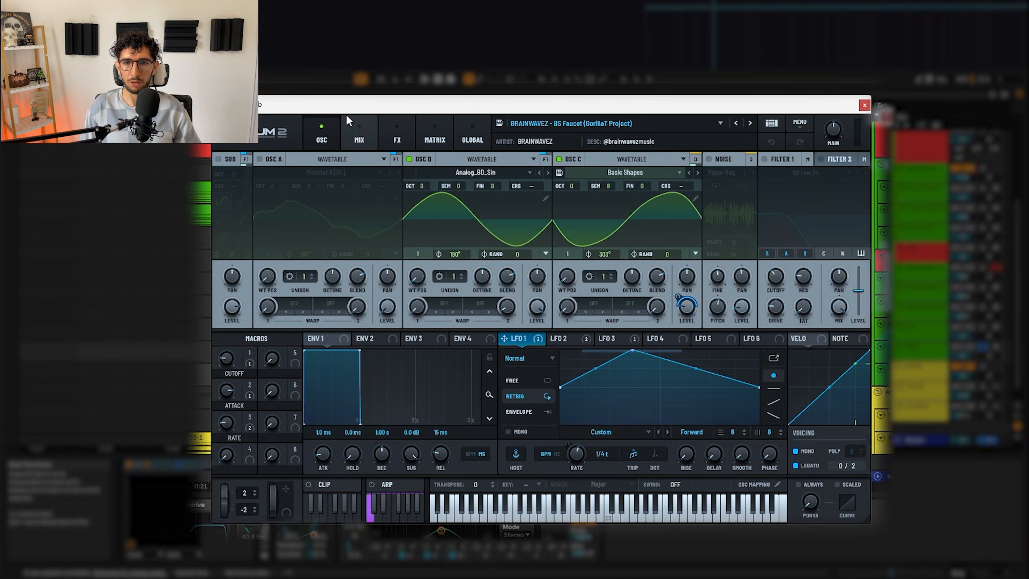
{"action": "left_click", "coordinate": [359, 126]}
{"action": "left_click", "coordinate": [387, 123]}
{"action": "left_click_drag", "start_coordinate": [867, 189], "coordinate": [862, 147]}
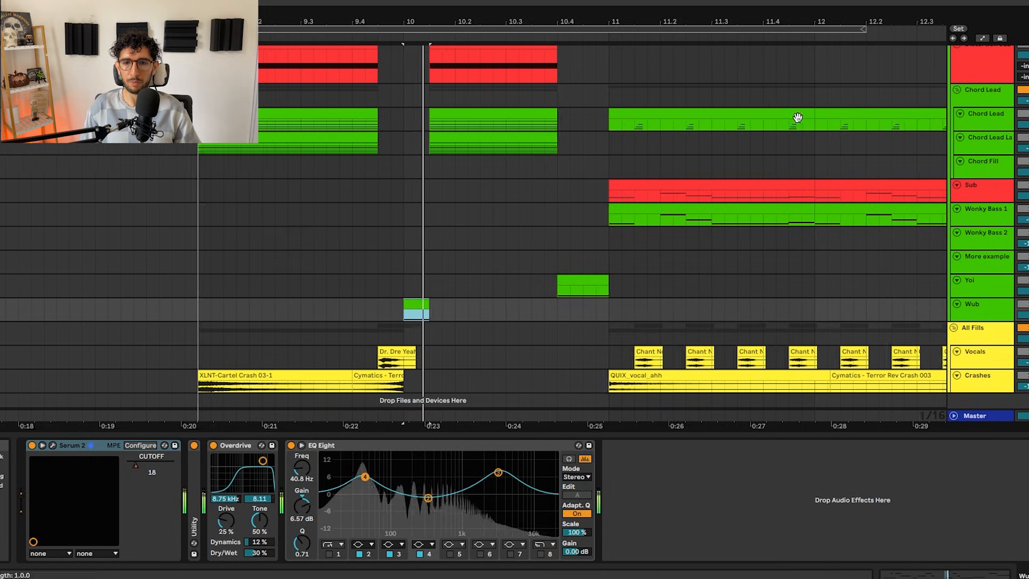
{"action": "key", "text": "space"}
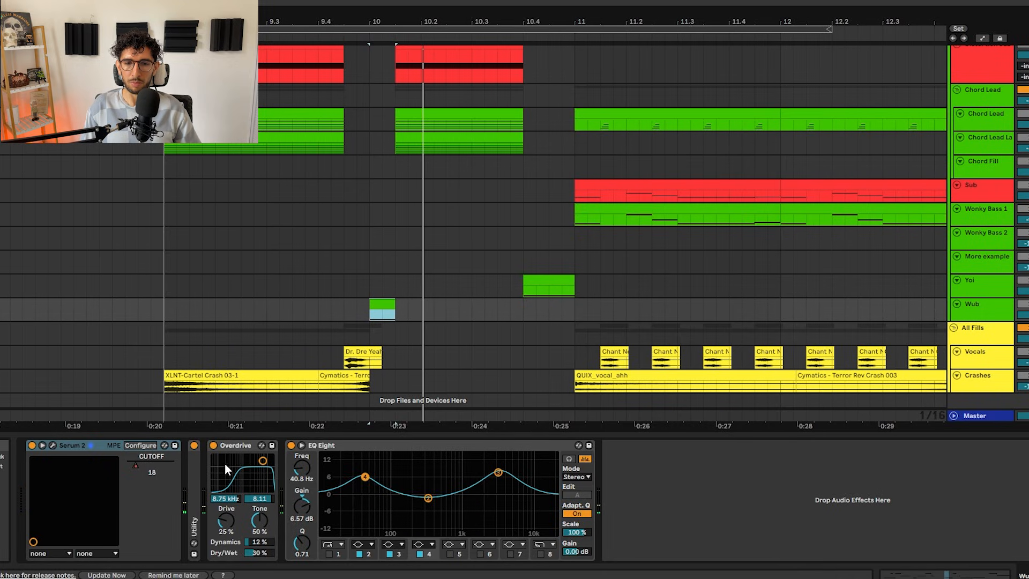
- Open the Yoi clip's Serum 2 and trace LFO 1's modulation of the OSC A level and Filter 1 cutoff
{"action": "left_click", "coordinate": [550, 281]}
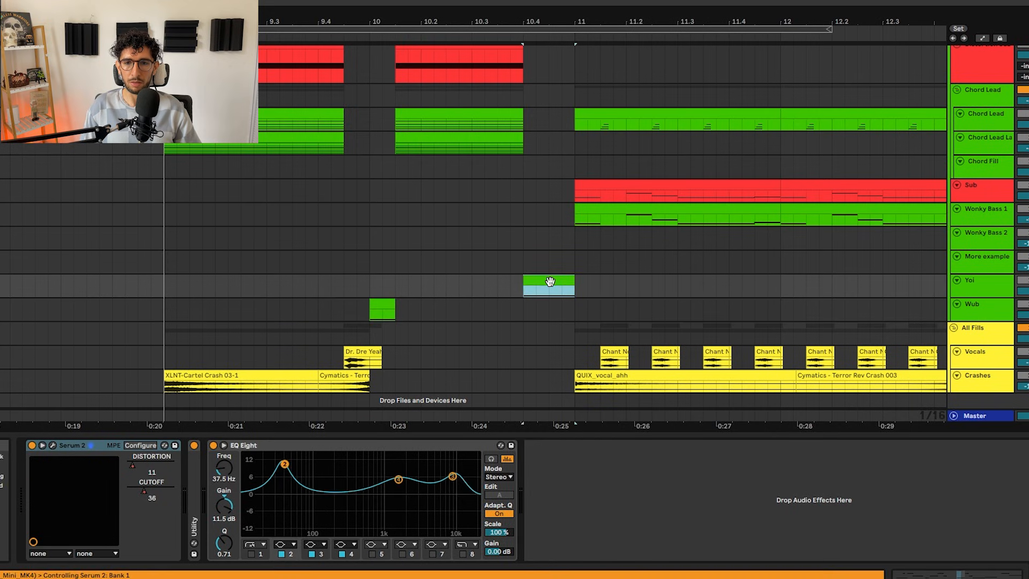
{"action": "scroll", "coordinate": [550, 281], "scroll_direction": "right", "scroll_amount": 3}
{"action": "left_click", "coordinate": [53, 446]}
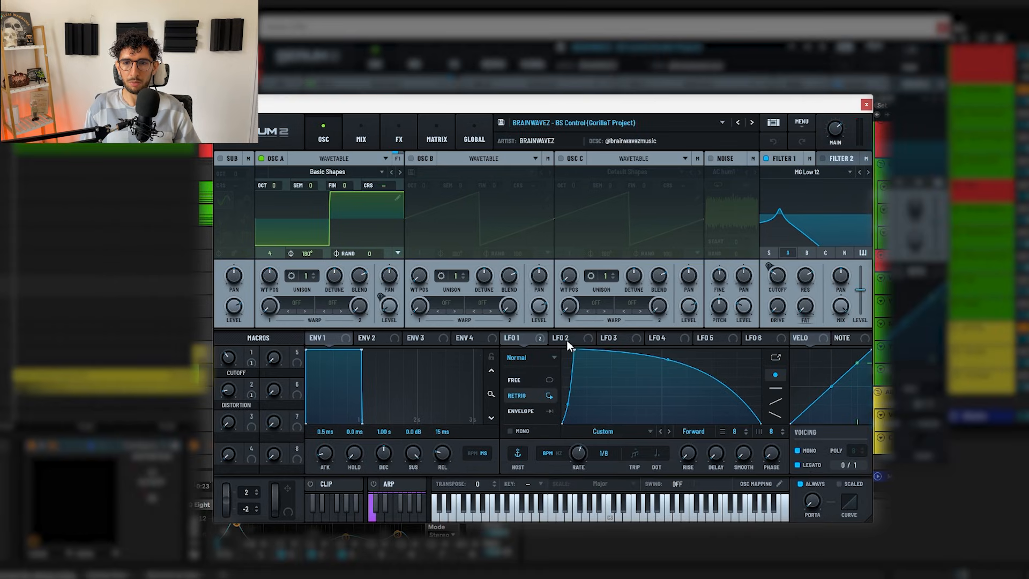
{"action": "left_click_drag", "start_coordinate": [539, 337], "coordinate": [775, 223]}
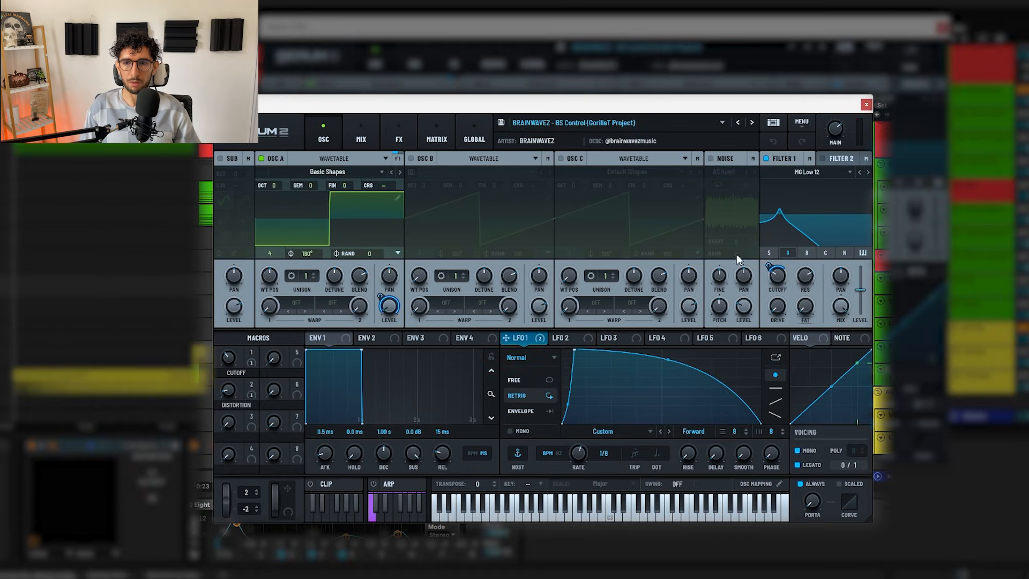
- Review the Yoi's MAIN effects from the Downsample distortion to Hyper/Dimension and its mixer routing, then close Serum 2
{"action": "left_click", "coordinate": [375, 134]}
{"action": "left_click", "coordinate": [394, 130]}
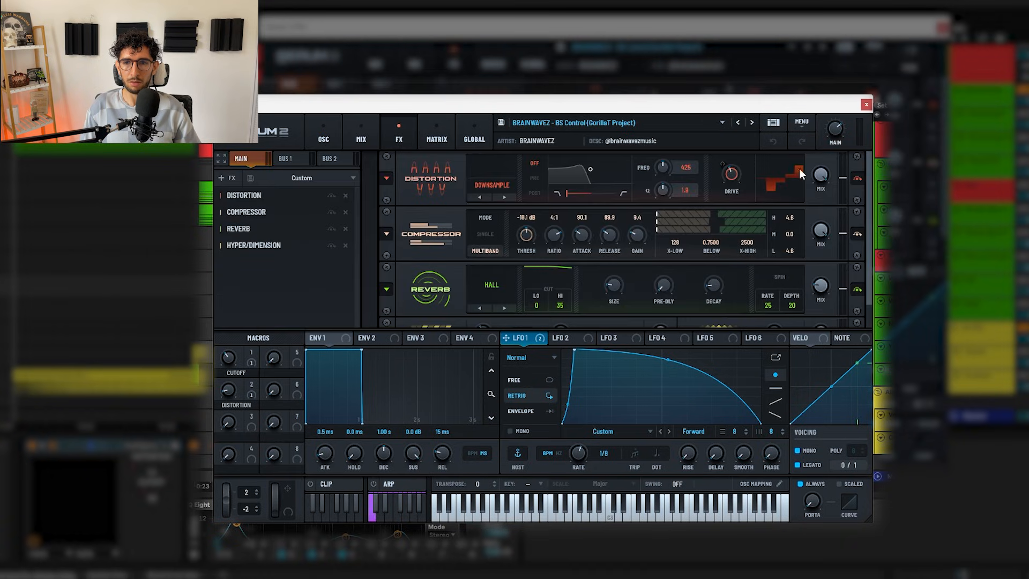
{"action": "scroll", "coordinate": [869, 292], "scroll_direction": "down", "scroll_amount": 1}
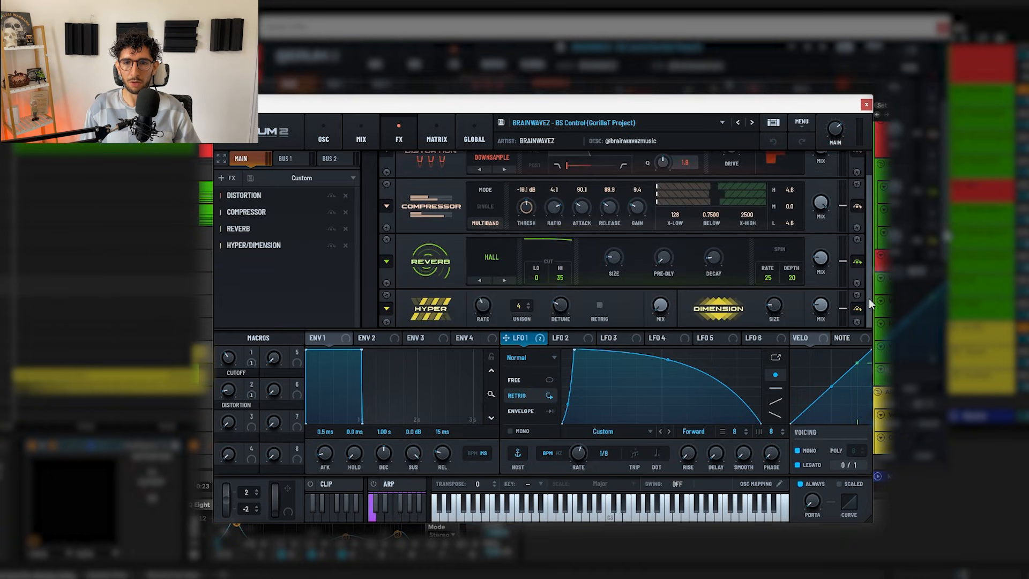
{"action": "scroll", "coordinate": [869, 307], "scroll_direction": "up", "scroll_amount": 1}
{"action": "left_click", "coordinate": [367, 138]}
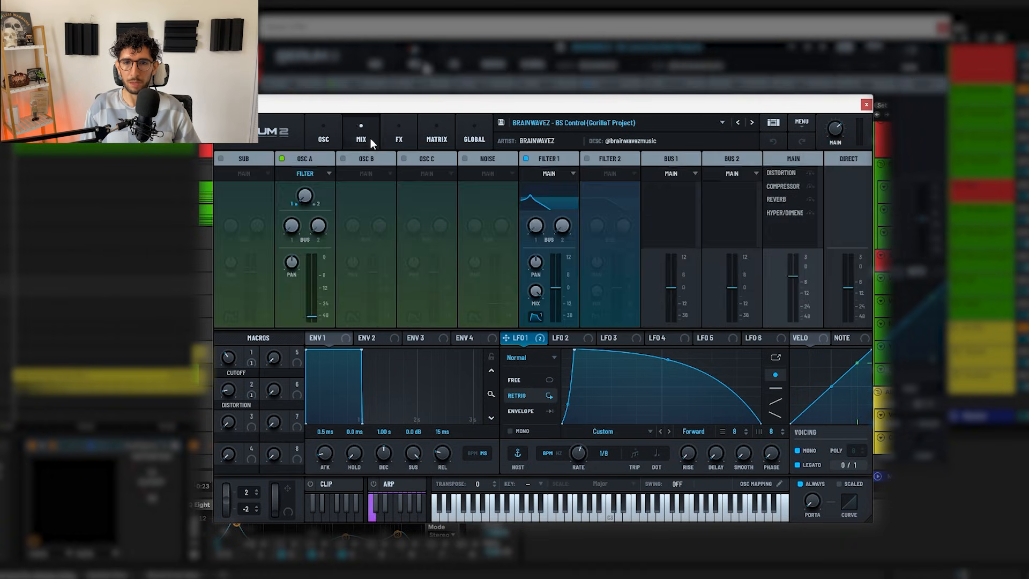
{"action": "left_click", "coordinate": [323, 145]}
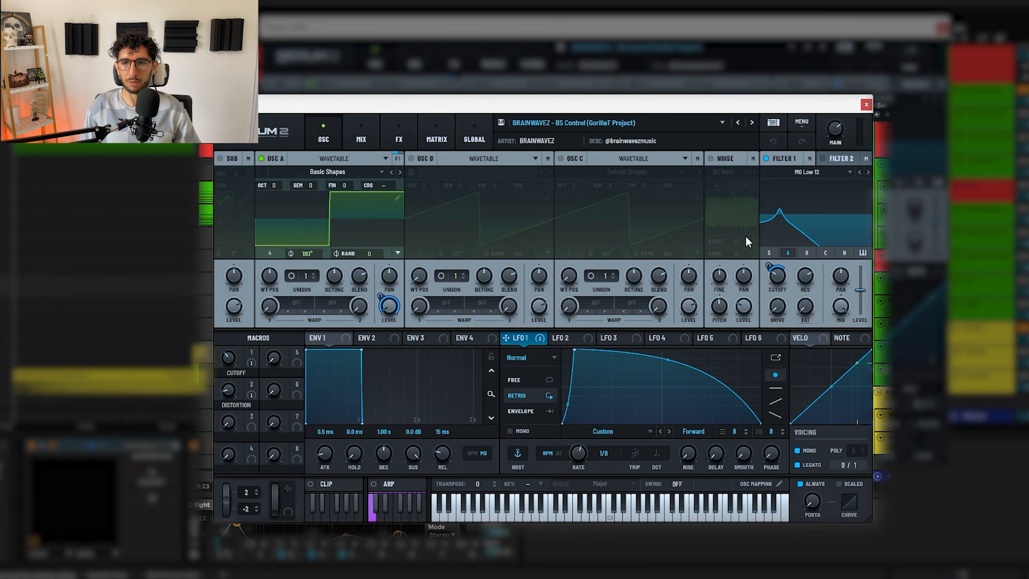
{"action": "left_click", "coordinate": [864, 105]}
- Return to the arrangement and mark the empty stretch of the Distortion Sub track from bar 11 to bar 13
{"action": "left_click", "coordinate": [381, 291]}
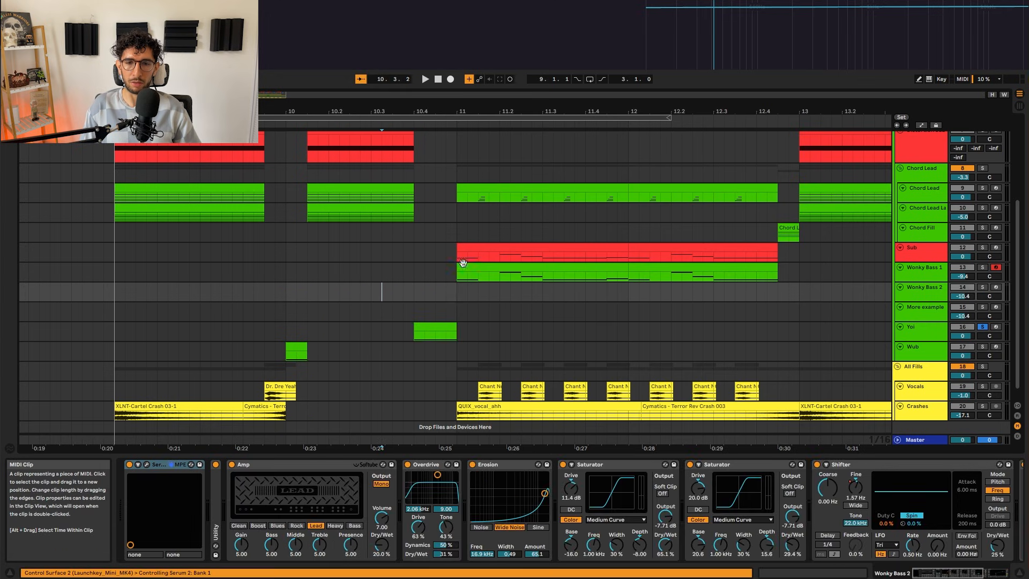
{"action": "scroll", "coordinate": [359, 282], "scroll_direction": "right", "scroll_amount": 3}
{"action": "scroll", "coordinate": [315, 201], "scroll_direction": "up", "scroll_amount": 5}
{"action": "scroll", "coordinate": [241, 223], "scroll_direction": "down", "scroll_amount": 5}
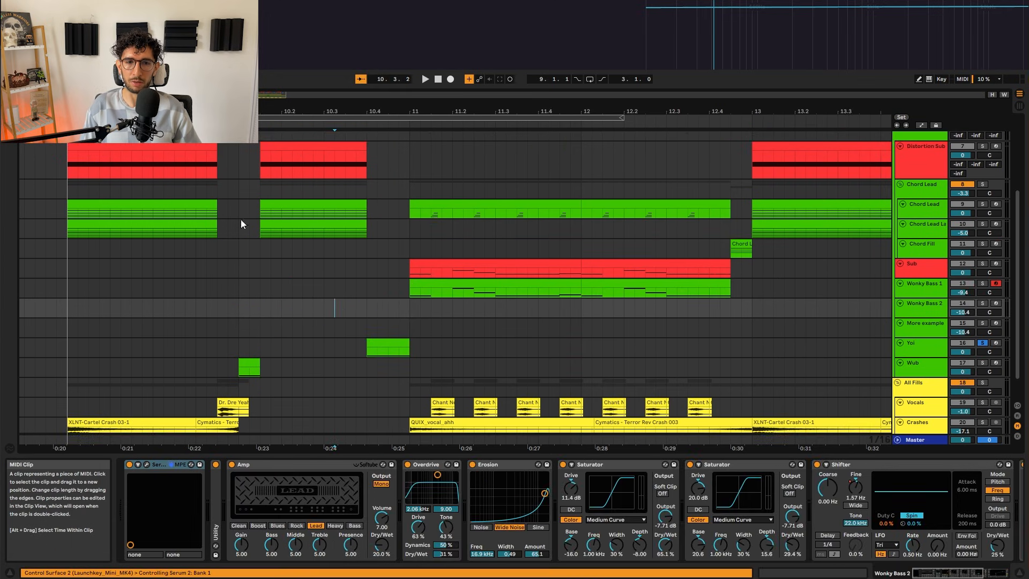
{"action": "scroll", "coordinate": [273, 216], "scroll_direction": "up", "scroll_amount": 4}
{"action": "scroll", "coordinate": [272, 214], "scroll_direction": "down", "scroll_amount": 2}
{"action": "left_click_drag", "start_coordinate": [377, 246], "coordinate": [247, 255]}
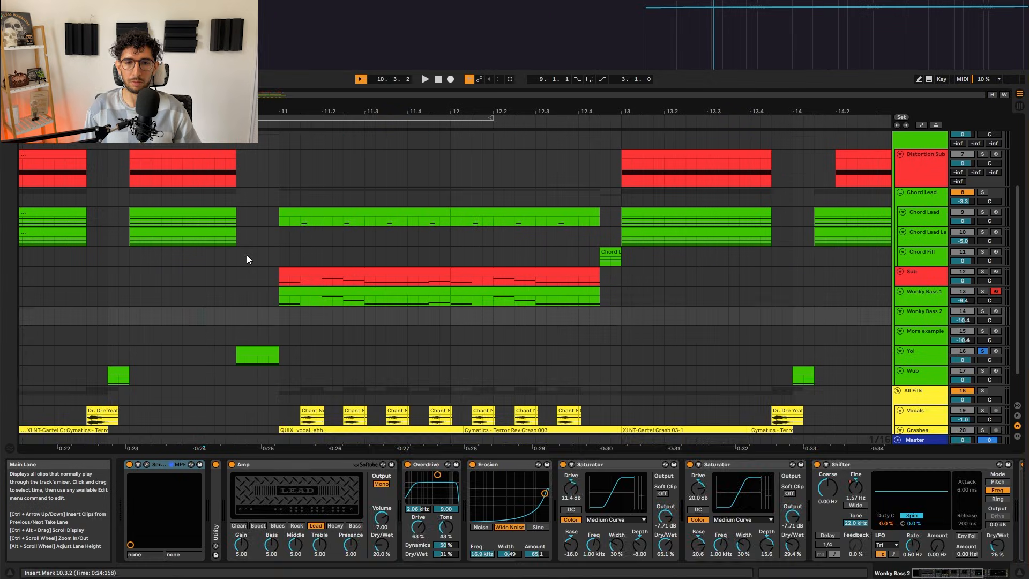
{"action": "scroll", "coordinate": [258, 249], "scroll_direction": "up", "scroll_amount": 1}
{"action": "left_click", "coordinate": [321, 213]}
{"action": "left_click_drag", "start_coordinate": [279, 218], "coordinate": [622, 217]}
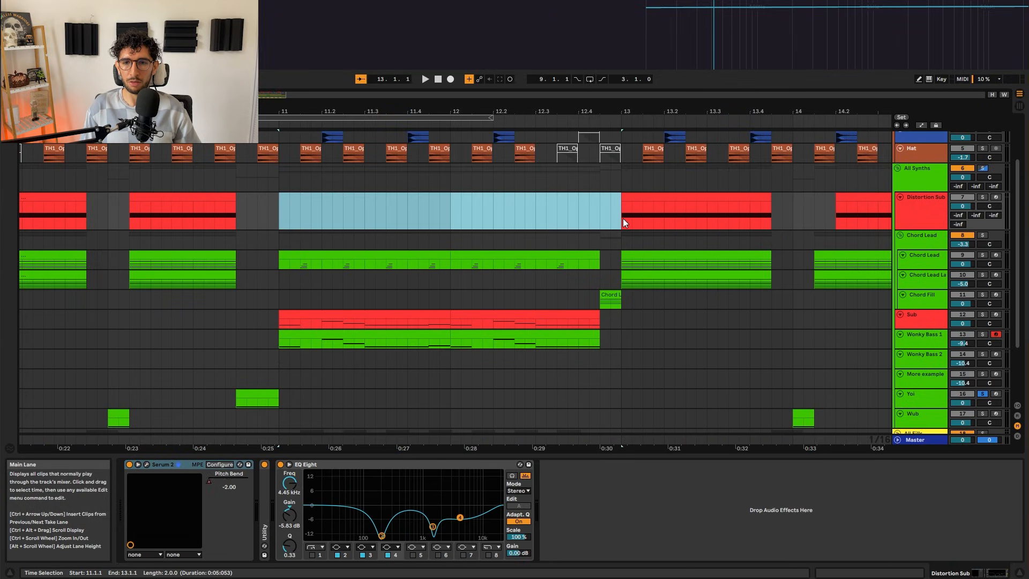
- Place the insert marker at bar 11 on the Distortion Sub track and play the section from there
{"action": "left_click", "coordinate": [269, 207]}
{"action": "key", "text": "s"}
{"action": "key", "text": "s"}
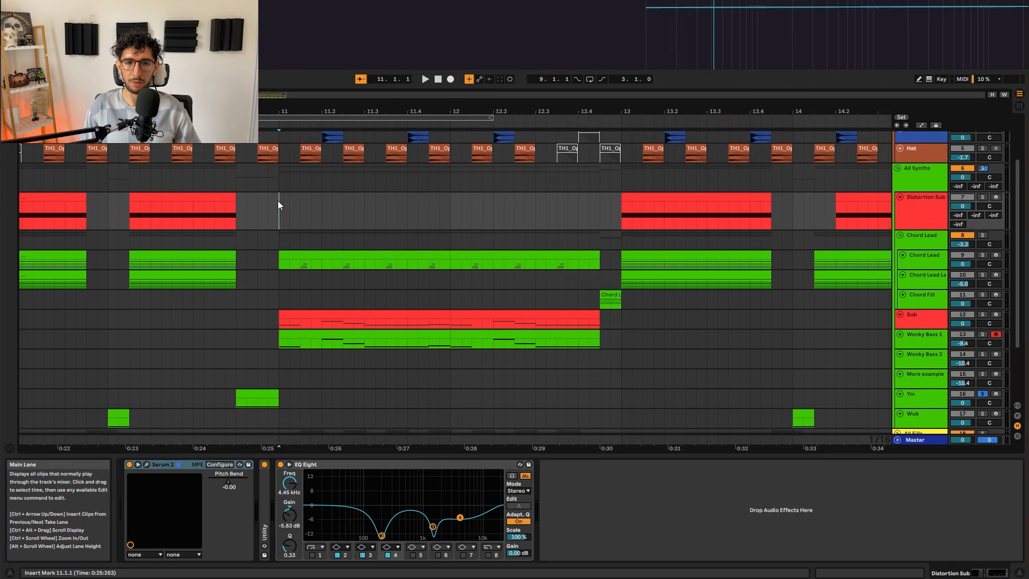
{"action": "key", "text": "space"}
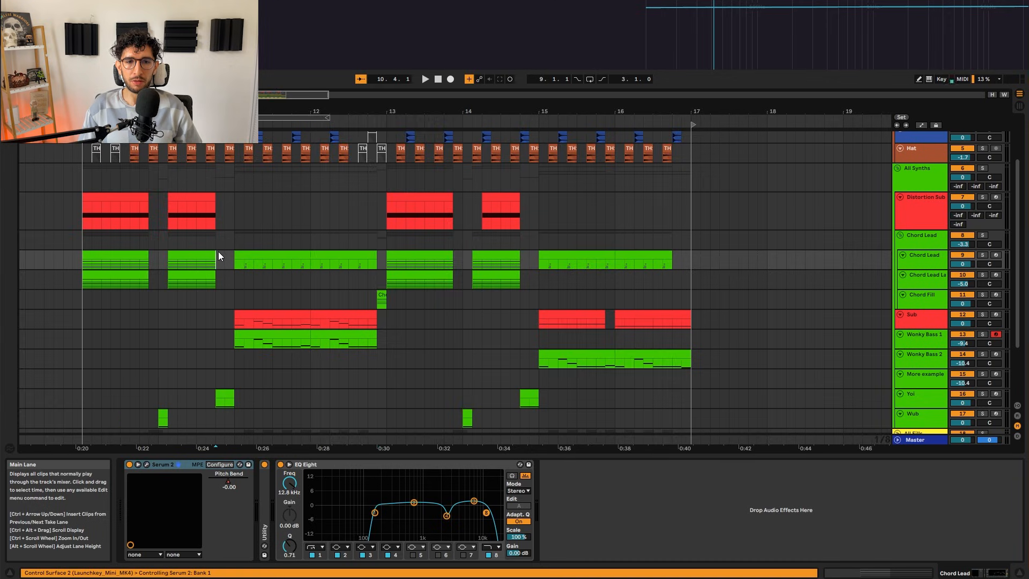
- Select the Chord Lead clip in bar 10, solo its track and play it briefly
{"action": "scroll", "coordinate": [219, 252], "scroll_direction": "up", "scroll_amount": 3}
{"action": "left_click", "coordinate": [146, 247]}
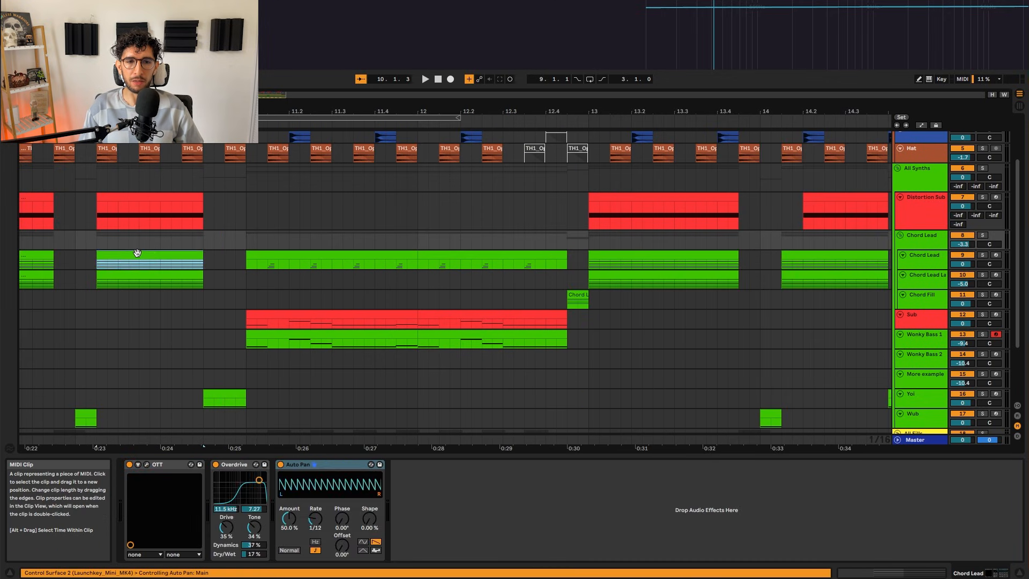
{"action": "left_click", "coordinate": [137, 253]}
{"action": "key", "text": "s"}
{"action": "key", "text": "space"}
{"action": "key", "text": "space"}
- Select the Chord Lead clip at bar 11 and audition its soloed chord stabs
{"action": "left_click", "coordinate": [561, 253]}
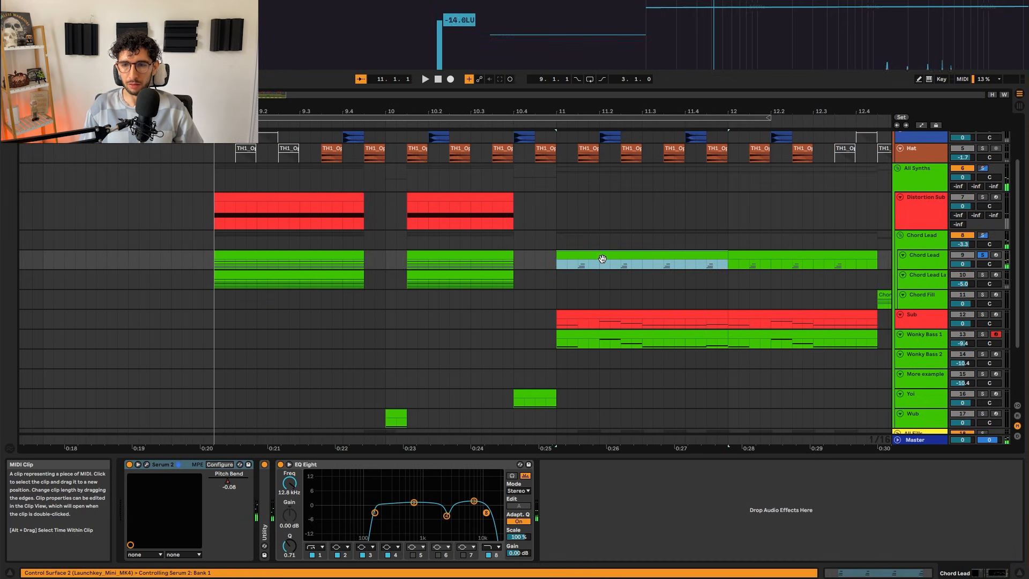
{"action": "key", "text": "space"}
{"action": "key", "text": "space"}
{"action": "key", "text": "space"}
{"action": "scroll", "coordinate": [523, 254], "scroll_direction": "up", "scroll_amount": 3}
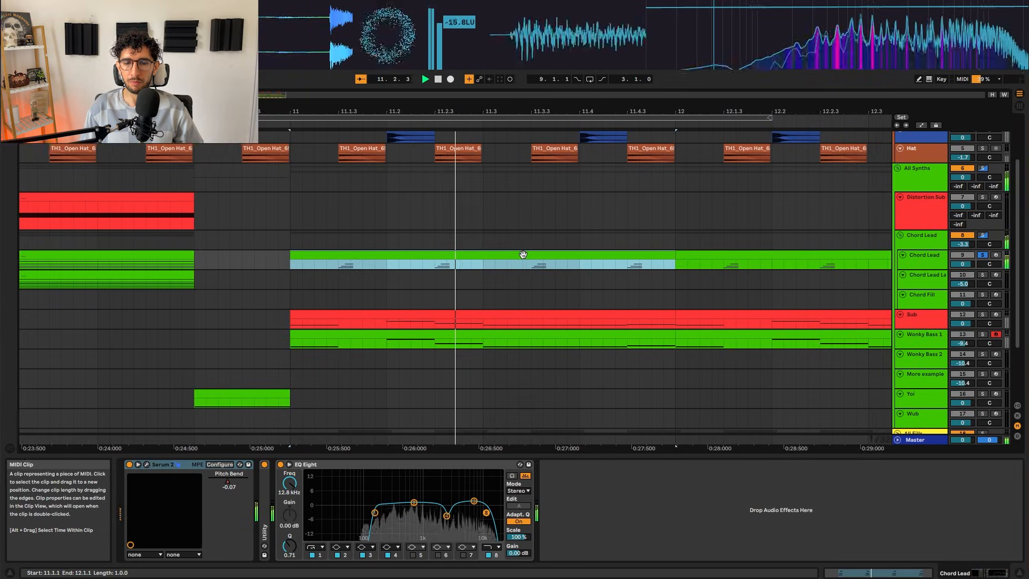
{"action": "key", "text": "space"}
{"action": "scroll", "coordinate": [516, 254], "scroll_direction": "down", "scroll_amount": 3}
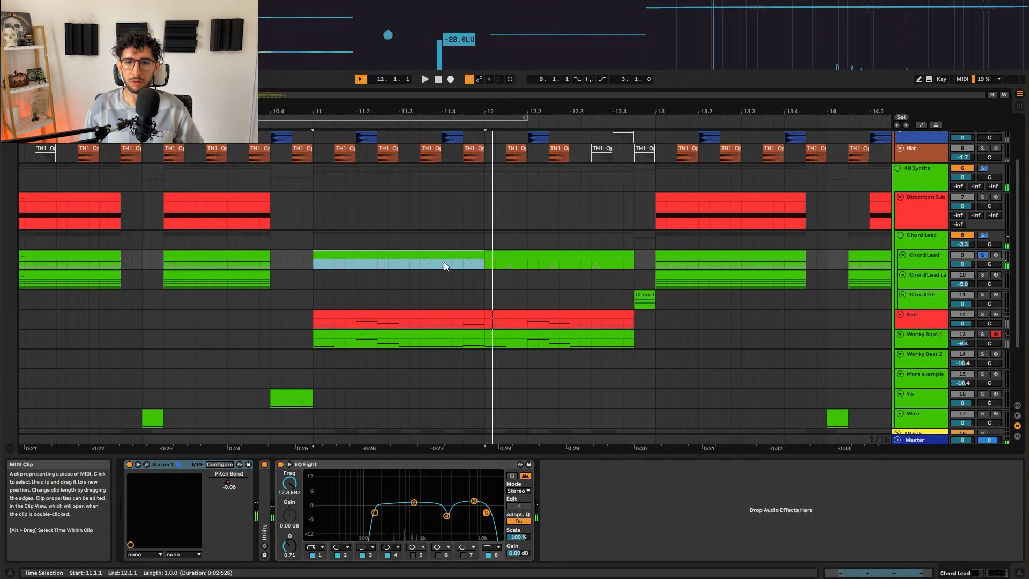
- Open the bar 11 Chord Lead clip's notes and examine how the E3, G3 and B3 starts are staggered in each chord
{"action": "double_click", "coordinate": [335, 259]}
{"action": "scroll", "coordinate": [390, 377], "scroll_direction": "up", "scroll_amount": 3}
{"action": "left_click_drag", "start_coordinate": [342, 346], "coordinate": [414, 507]}
{"action": "scroll", "coordinate": [622, 404], "scroll_direction": "down", "scroll_amount": 1}
{"action": "left_click_drag", "start_coordinate": [622, 404], "coordinate": [610, 404]}
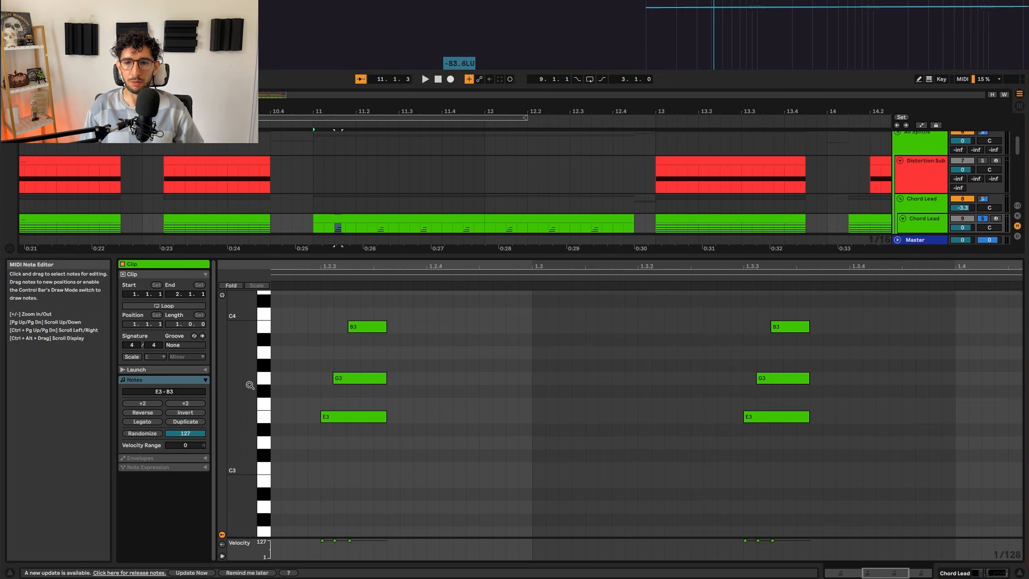
{"action": "left_click_drag", "start_coordinate": [250, 384], "coordinate": [251, 375]}
{"action": "left_click_drag", "start_coordinate": [666, 377], "coordinate": [508, 407]}
{"action": "scroll", "coordinate": [507, 407], "scroll_direction": "up", "scroll_amount": 1}
{"action": "scroll", "coordinate": [507, 407], "scroll_direction": "down", "scroll_amount": 3}
{"action": "left_click_drag", "start_coordinate": [836, 377], "coordinate": [728, 407]}
{"action": "scroll", "coordinate": [724, 391], "scroll_direction": "up", "scroll_amount": 3}
{"action": "scroll", "coordinate": [818, 361], "scroll_direction": "down", "scroll_amount": 3}
- Return from the note editor, compare the Chord Lead clips at bars 11 and 12, and play from bar 11
{"action": "left_click", "coordinate": [357, 221]}
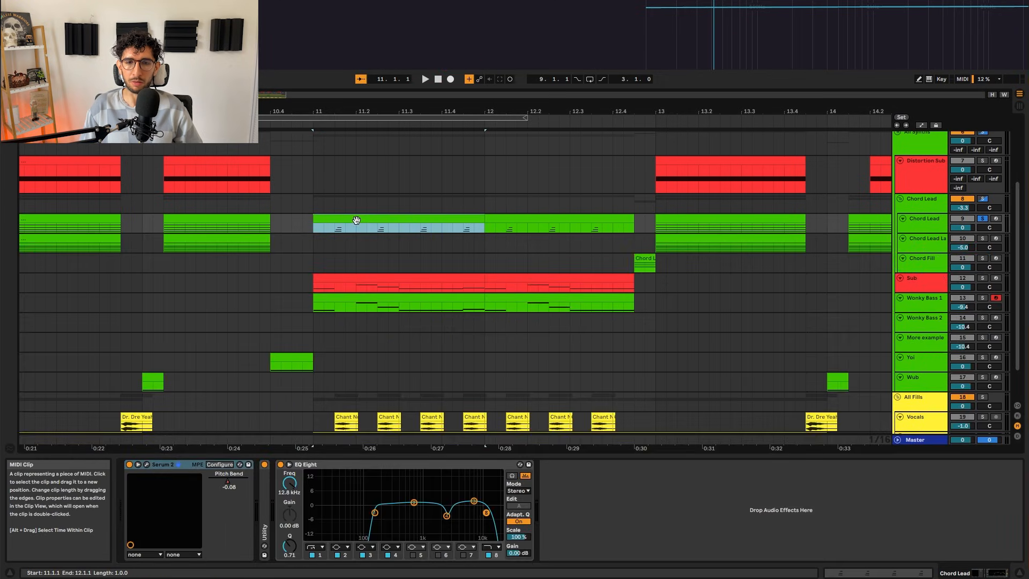
{"action": "left_click", "coordinate": [532, 224]}
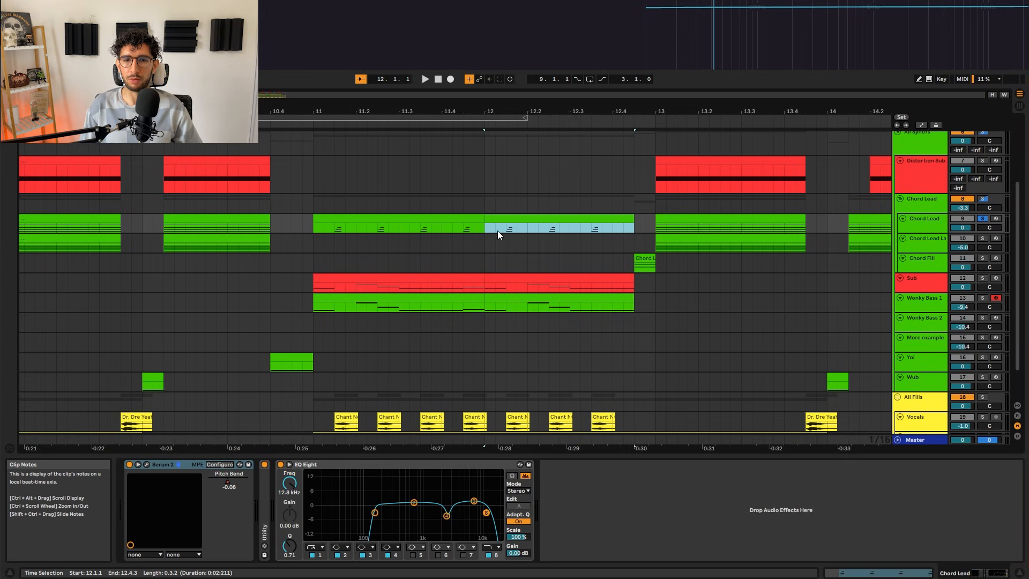
{"action": "left_click", "coordinate": [381, 219]}
{"action": "key", "text": "space"}
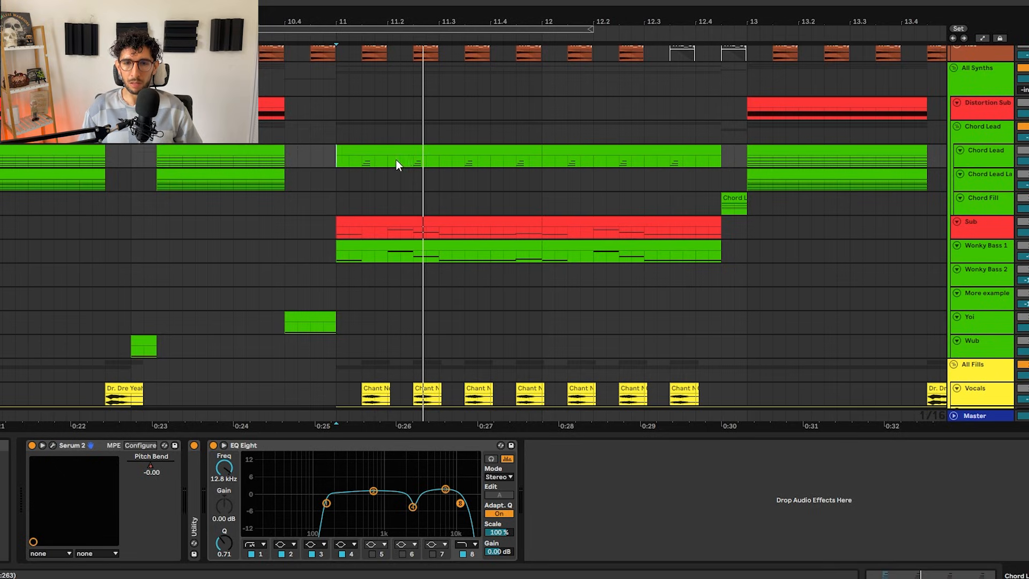
- Select the Chord Fill clip just before bar 13 and play it
{"action": "left_click_drag", "start_coordinate": [368, 181], "coordinate": [232, 193]}
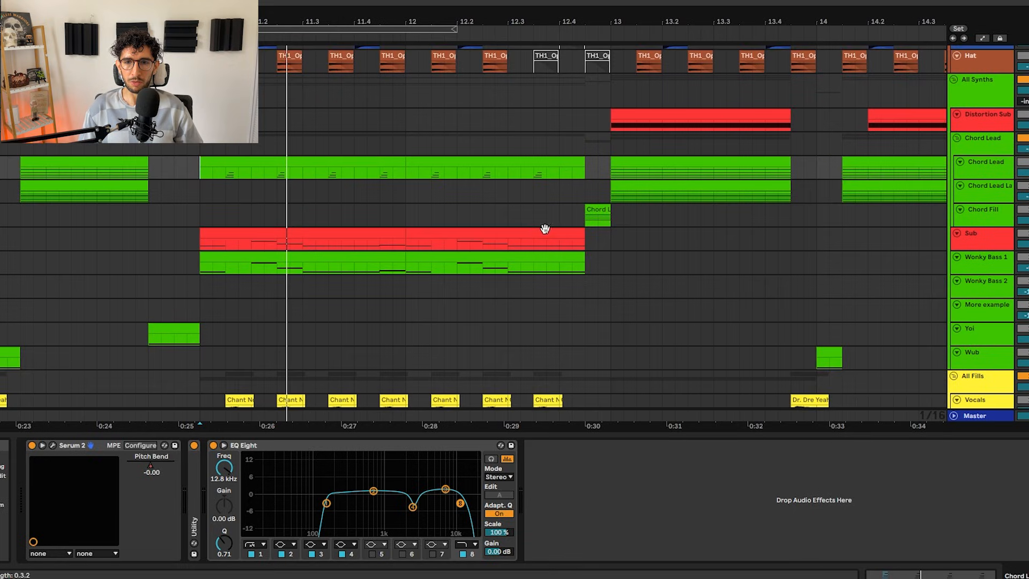
{"action": "left_click", "coordinate": [561, 223]}
{"action": "left_click", "coordinate": [577, 219]}
{"action": "left_click", "coordinate": [611, 208]}
{"action": "key", "text": "space"}
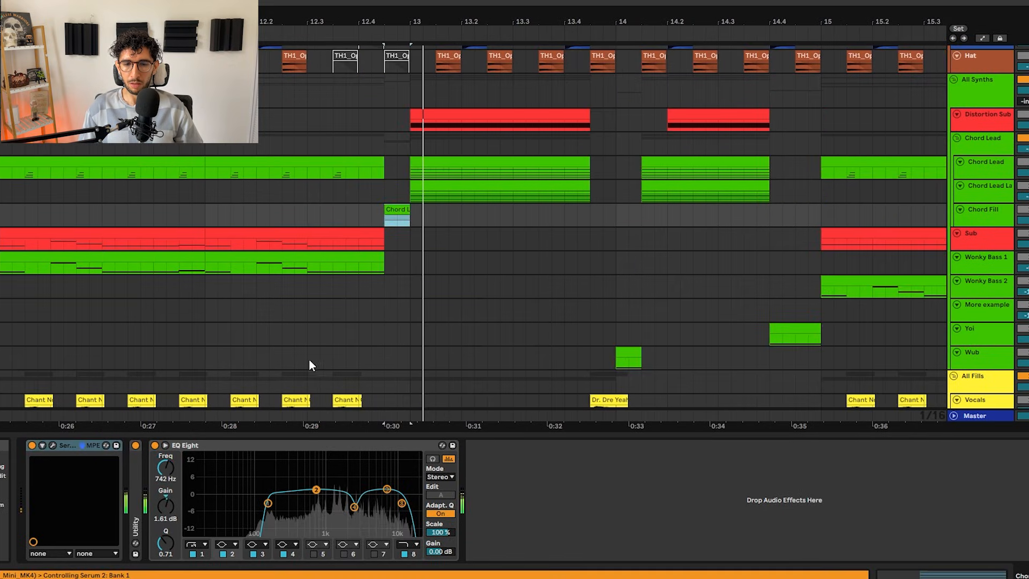
- Open the Chord Fill's Serum 2, review its oscillators, mixer and MAIN effects during playback, then close it and stop playback
{"action": "left_click", "coordinate": [50, 446]}
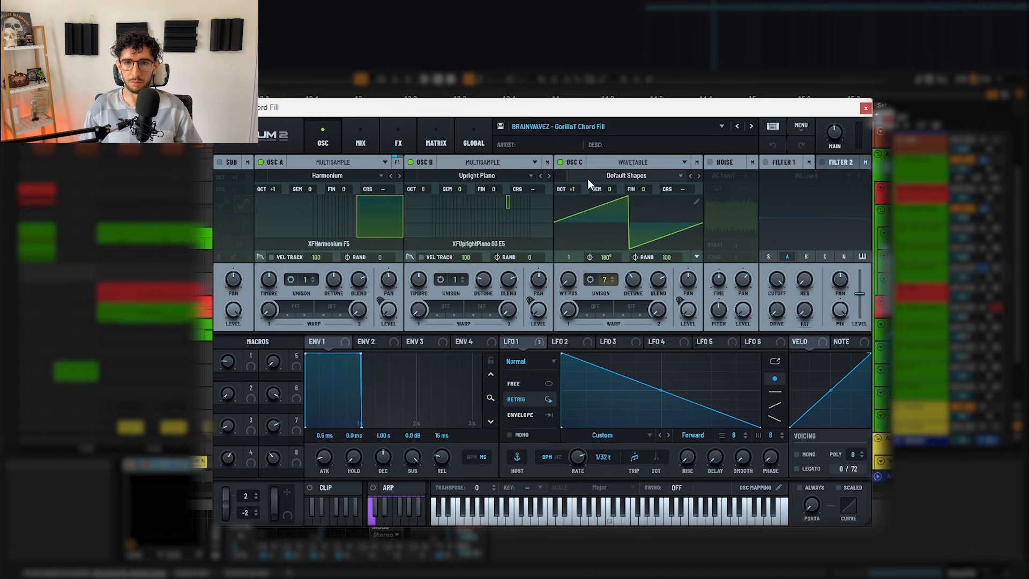
{"action": "left_click", "coordinate": [362, 125]}
{"action": "left_click", "coordinate": [395, 124]}
{"action": "key", "text": "space"}
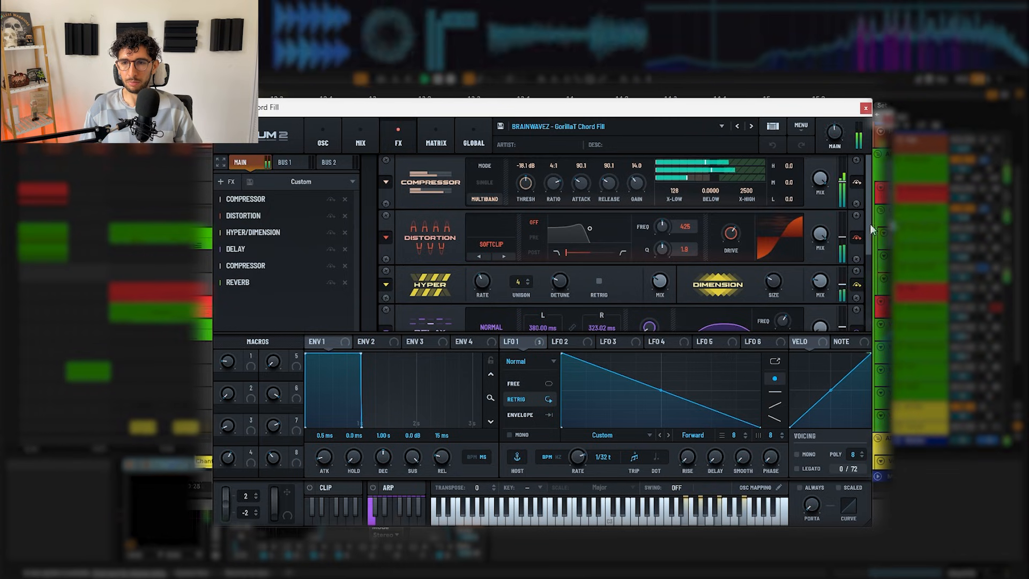
{"action": "left_click_drag", "start_coordinate": [869, 213], "coordinate": [847, 99]}
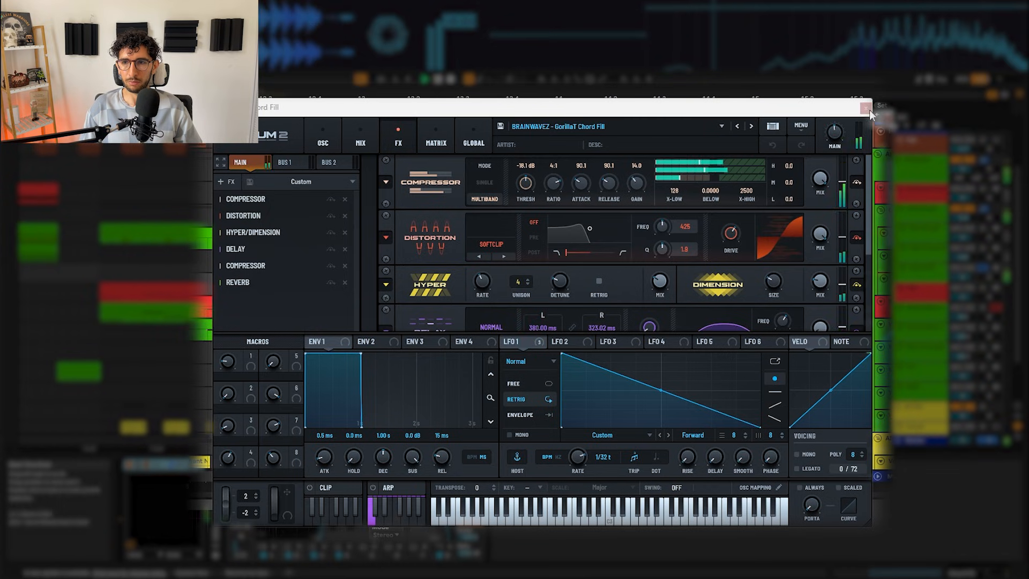
{"action": "left_click", "coordinate": [866, 109]}
{"action": "key", "text": "space"}
- Solo the Sub and Wonky Bass 1 tracks together and play them from bar 11
{"action": "scroll", "coordinate": [468, 217], "scroll_direction": "down", "scroll_amount": 3}
{"action": "left_click", "coordinate": [351, 219]}
{"action": "left_click", "coordinate": [306, 230], "text": "shift"}
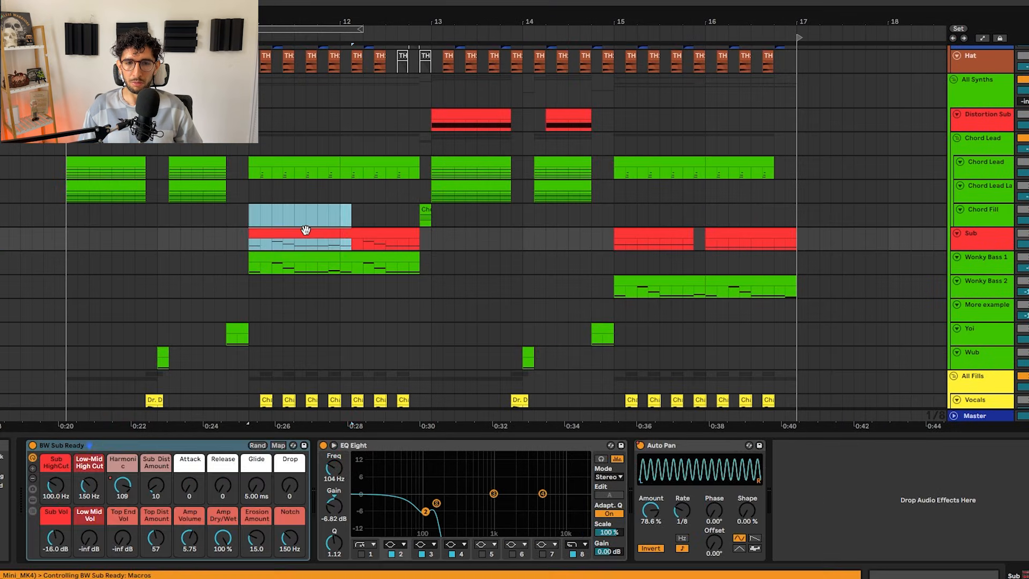
{"action": "scroll", "coordinate": [306, 229], "scroll_direction": "up", "scroll_amount": 3}
{"action": "left_click", "coordinate": [976, 263]}
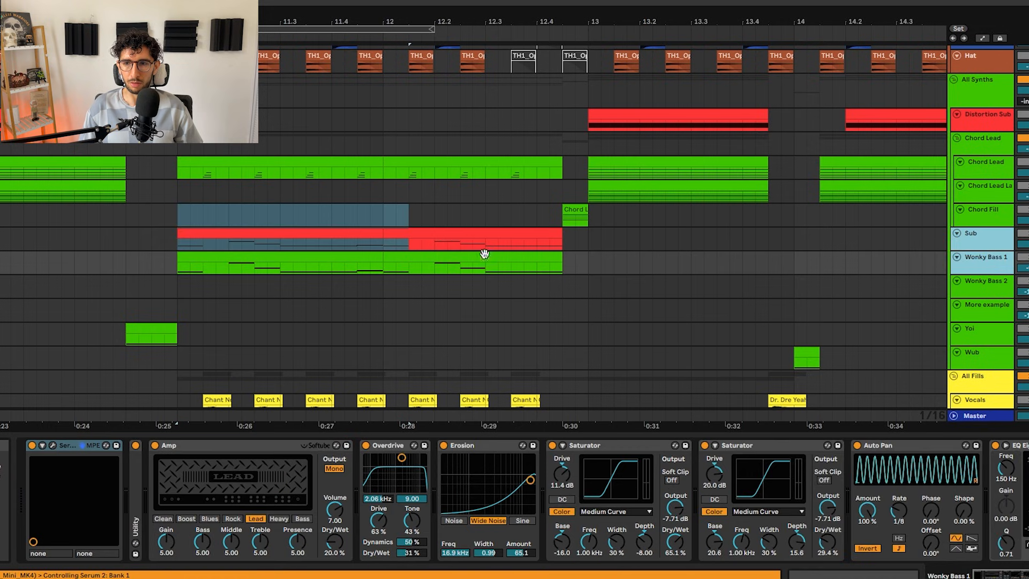
{"action": "left_click", "coordinate": [181, 250]}
{"action": "key", "text": "space"}
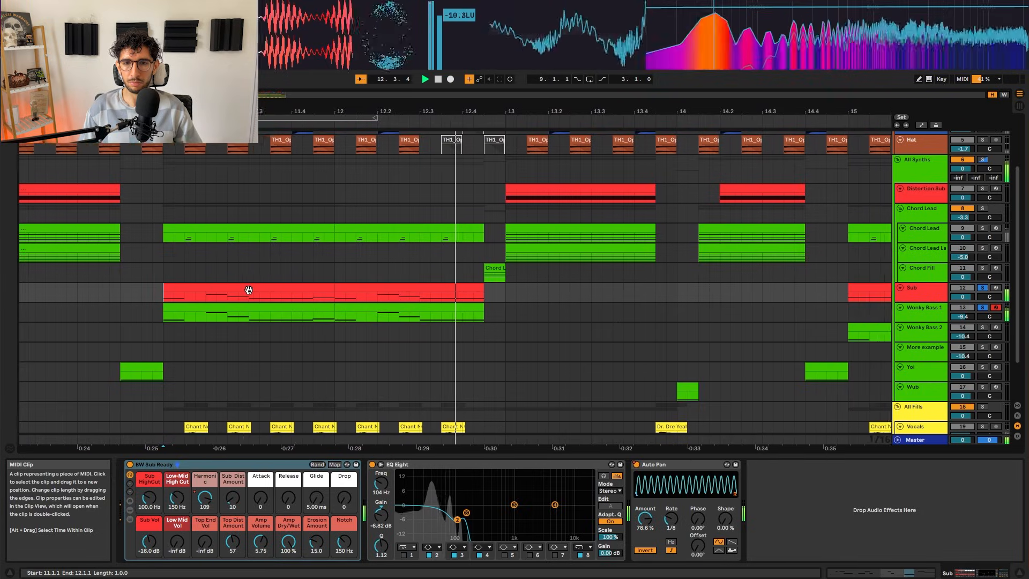
{"action": "key", "text": "space"}
- Select the bar 11 clip on the Sub track and play the Sub soloed
{"action": "left_click", "coordinate": [218, 316]}
{"action": "scroll", "coordinate": [188, 317], "scroll_direction": "up", "scroll_amount": 3}
{"action": "mouse_move", "coordinate": [222, 321]}
{"action": "left_mouse_down"}
{"action": "mouse_move", "coordinate": [588, 325]}
{"action": "mouse_move", "coordinate": [445, 301]}
{"action": "left_mouse_up"}
{"action": "scroll", "coordinate": [510, 319], "scroll_direction": "down", "scroll_amount": 3}
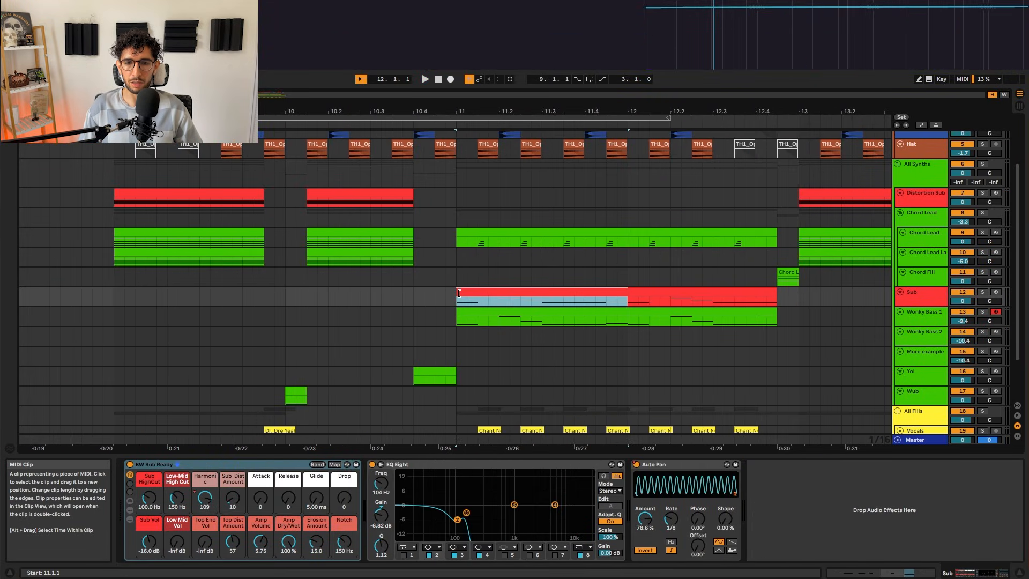
{"action": "key", "text": "space"}
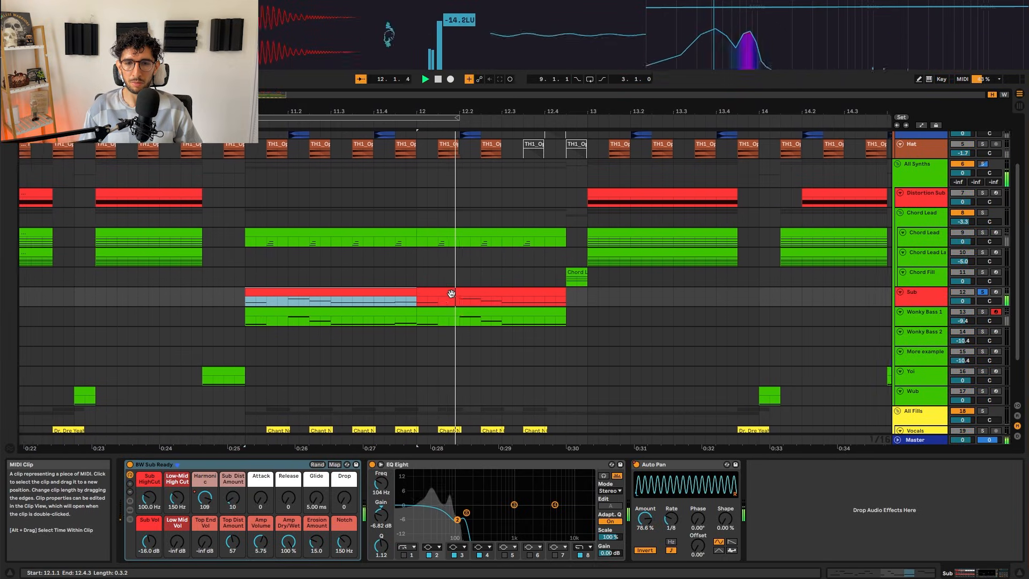
- Examine the BW Sub Ready rack's chains and its Hip-Hop Sub Bass device, hide the chain list and replay the Sub
{"action": "left_click", "coordinate": [129, 510]}
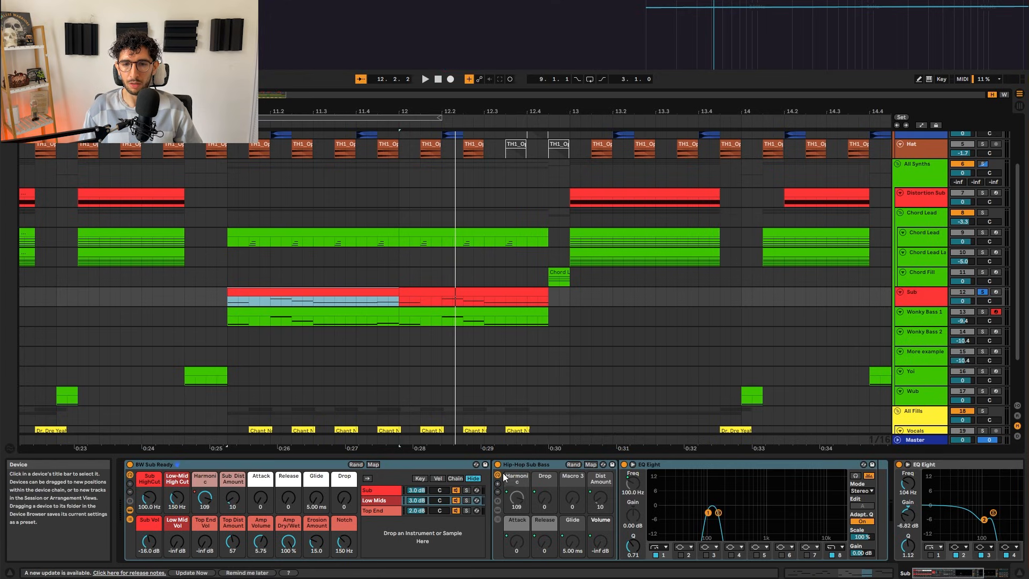
{"action": "left_click", "coordinate": [533, 464]}
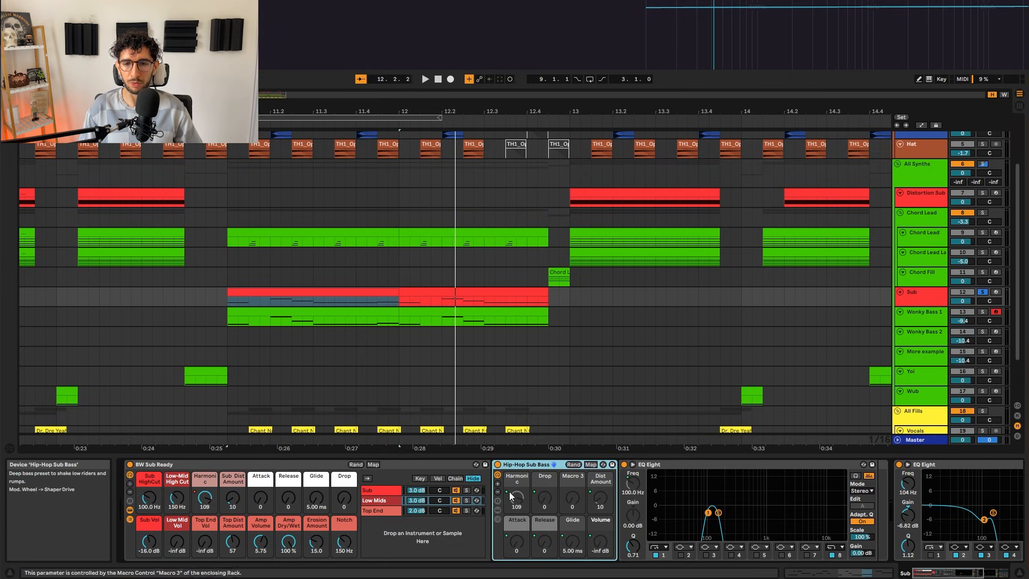
{"action": "left_click", "coordinate": [130, 518]}
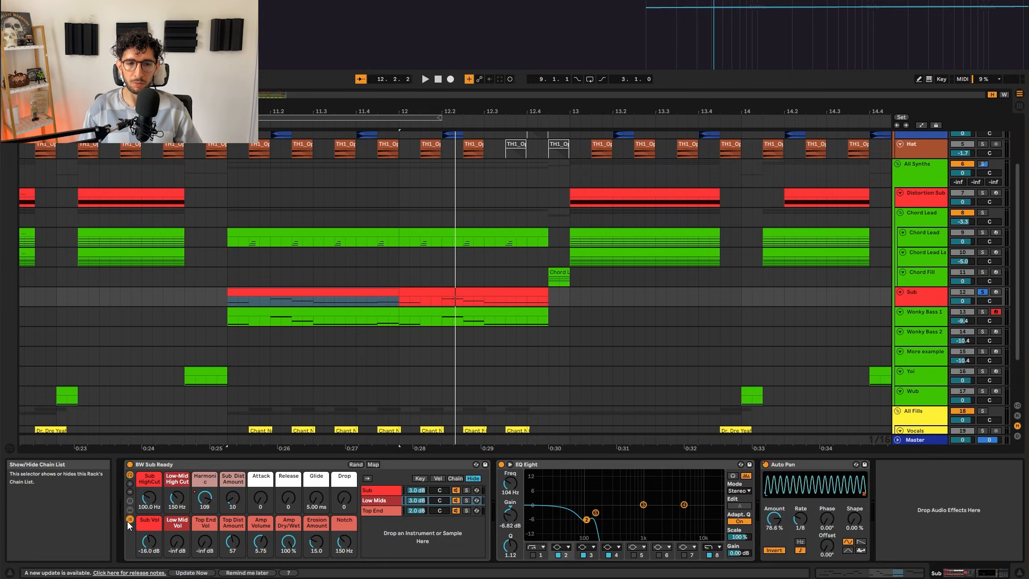
{"action": "key", "text": "space"}
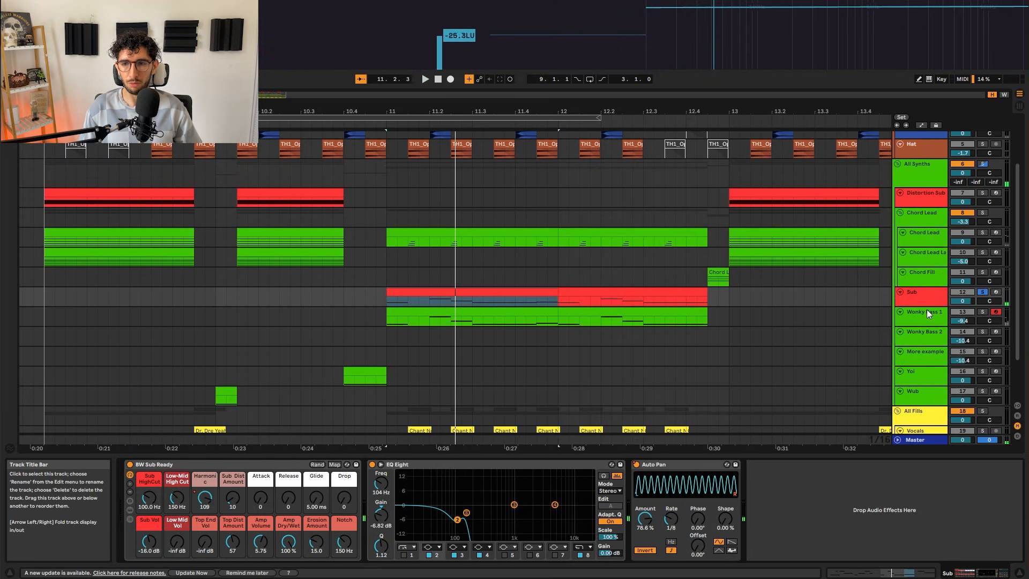
- Enlarge the Sub track, display the Auto Pan Device On automation and play the section, then hide the automation and stop
{"action": "left_click_drag", "start_coordinate": [927, 307], "coordinate": [927, 334]}
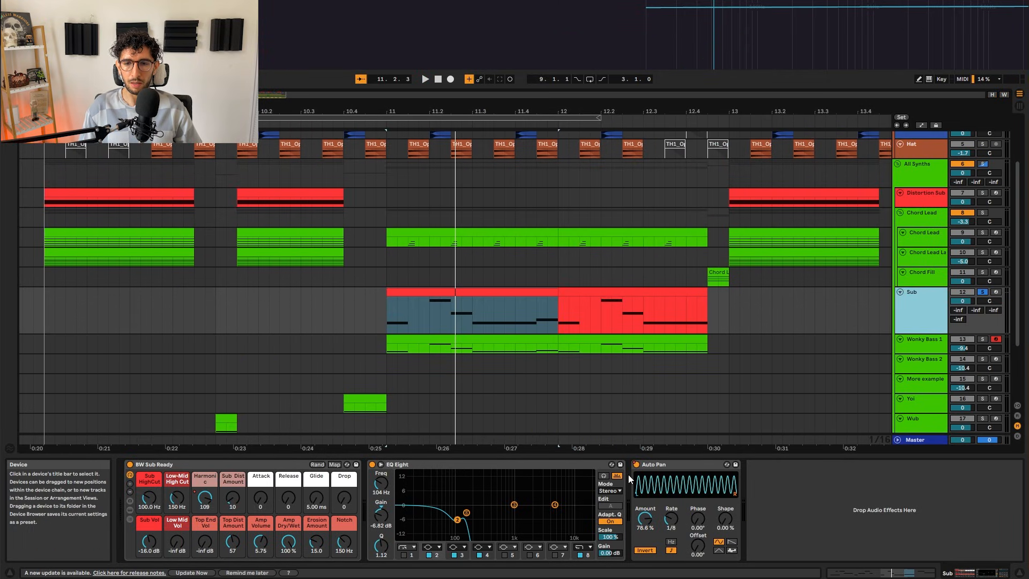
{"action": "key", "text": "a"}
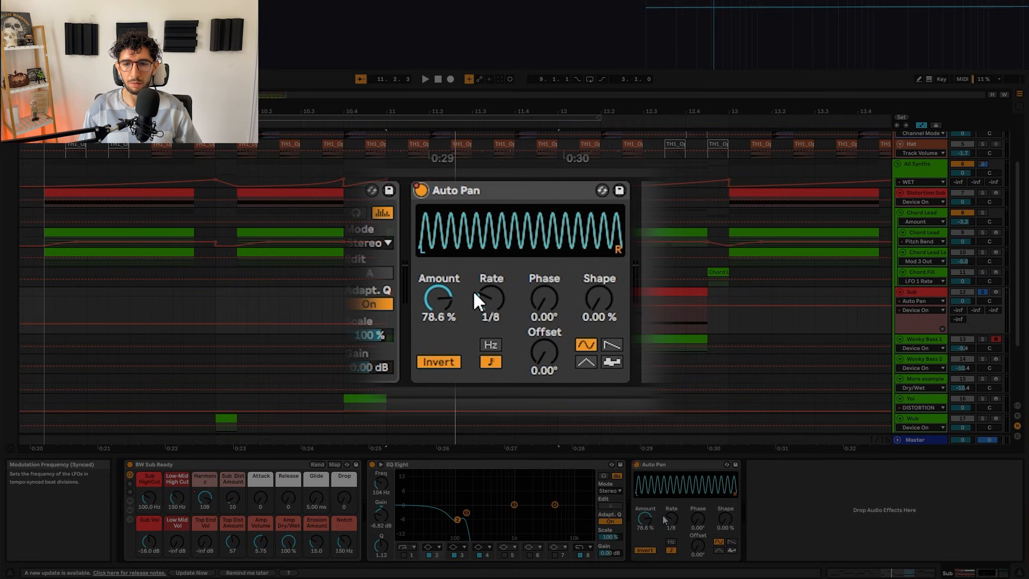
{"action": "key", "text": "space"}
{"action": "scroll", "coordinate": [445, 286], "scroll_direction": "down", "scroll_amount": 2}
{"action": "scroll", "coordinate": [416, 288], "scroll_direction": "up", "scroll_amount": 3}
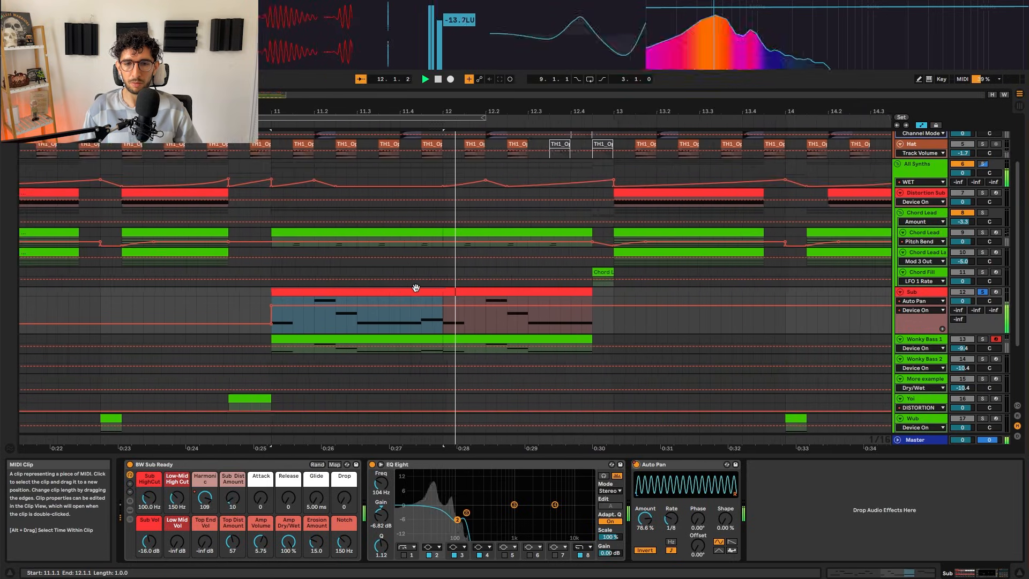
{"action": "key", "text": "a"}
{"action": "key", "text": "space"}
{"action": "scroll", "coordinate": [416, 288], "scroll_direction": "down", "scroll_amount": 3}
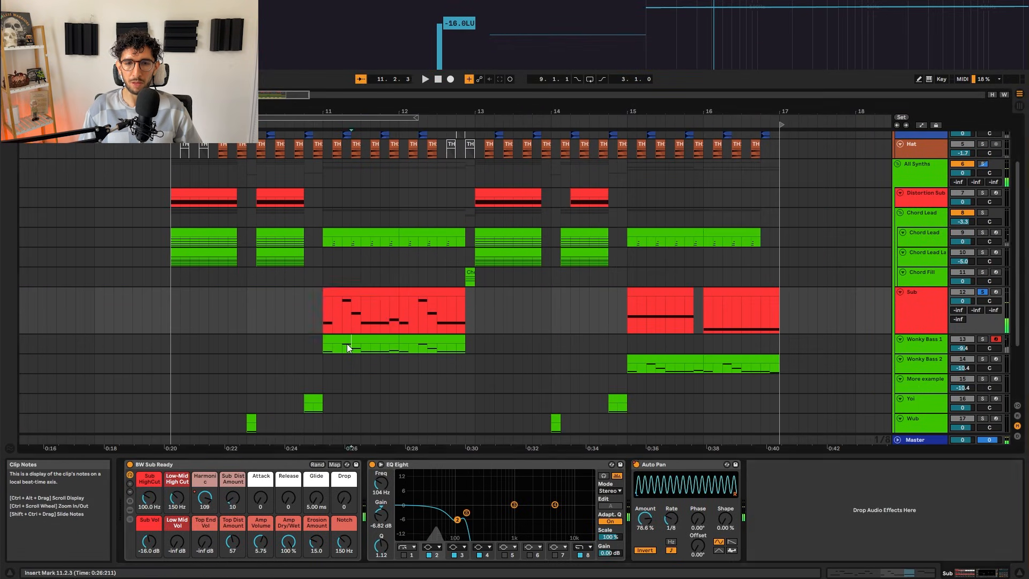
- Play the soloed Wonky Bass 1 clip from bar 11, stop, and switch back to the Sub track's devices
{"action": "left_click", "coordinate": [346, 343]}
{"action": "key", "text": "space"}
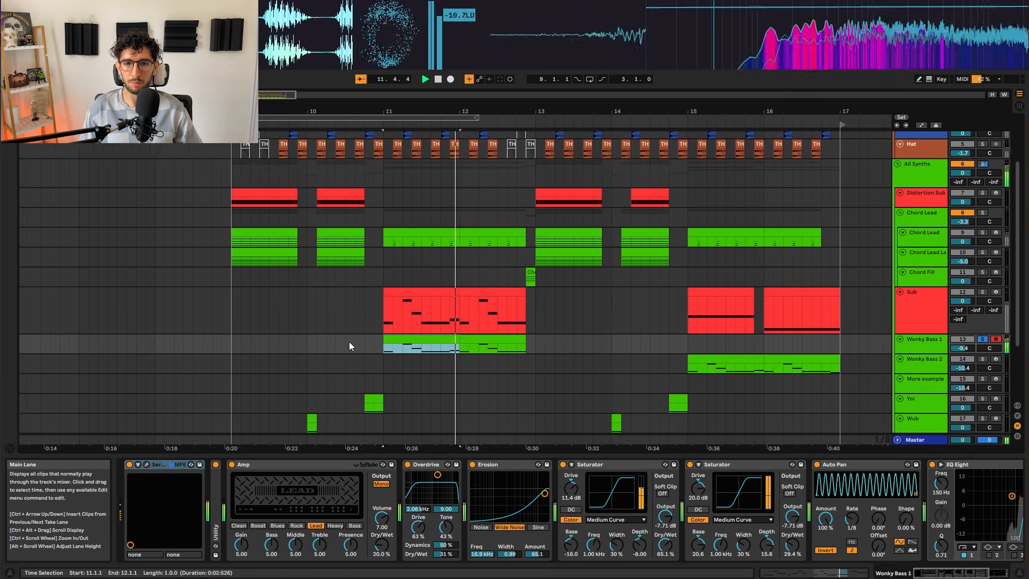
{"action": "key", "text": "space"}
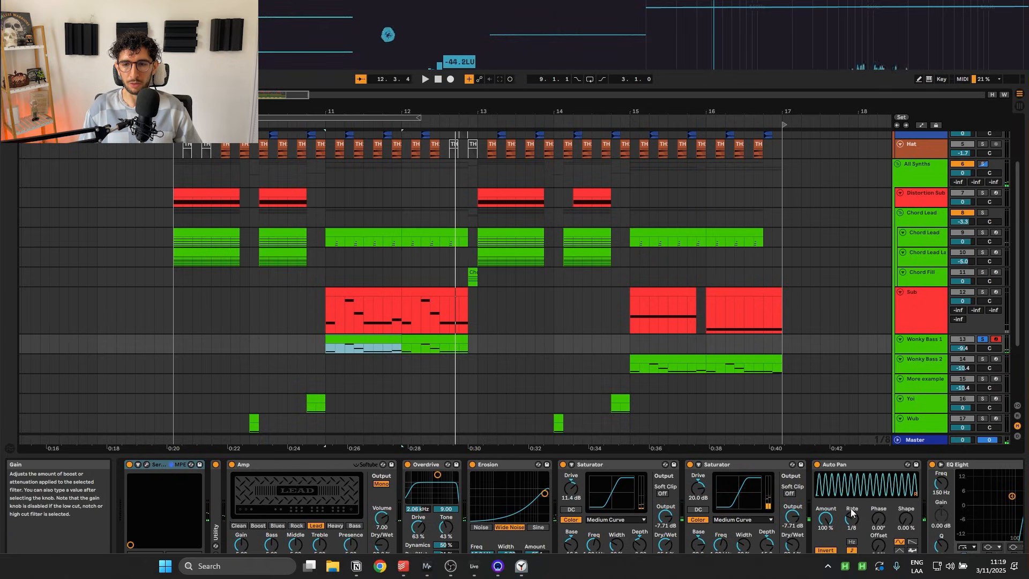
{"action": "left_click", "coordinate": [436, 331]}
{"action": "left_click", "coordinate": [274, 332]}
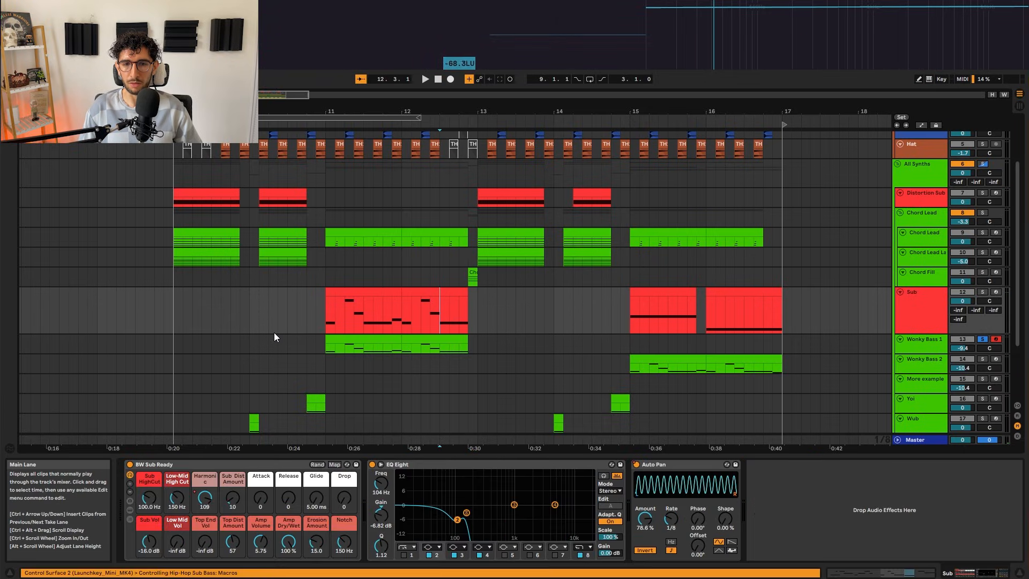
- Open the Serum 2 patch on Wonky Bass 1 and look up oscillator A's MB Saw wavetable among the Analog tables
{"action": "left_click", "coordinate": [391, 340]}
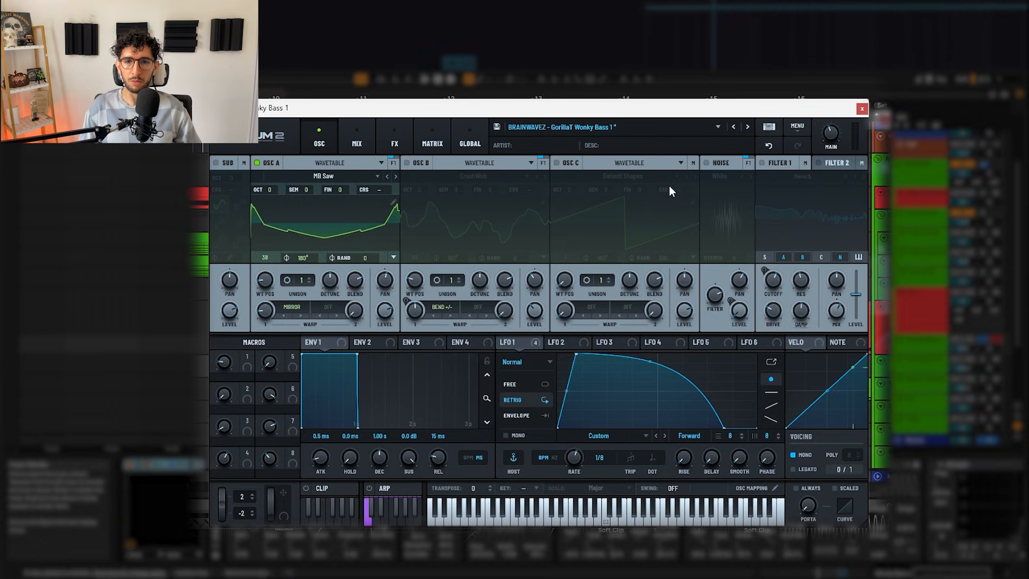
{"action": "left_click", "coordinate": [343, 175]}
{"action": "mouse_move", "coordinate": [331, 188]}
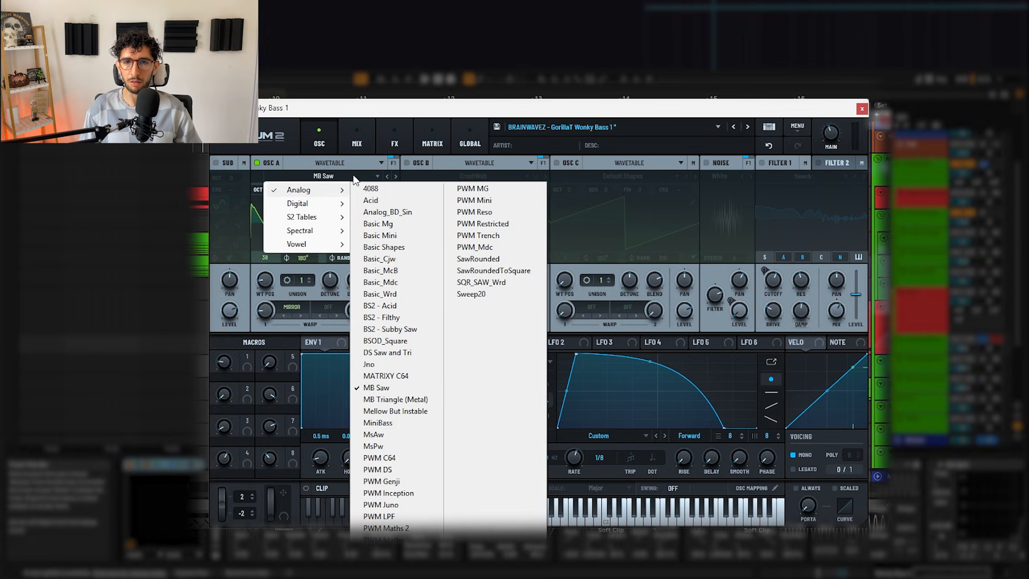
{"action": "left_click", "coordinate": [368, 115]}
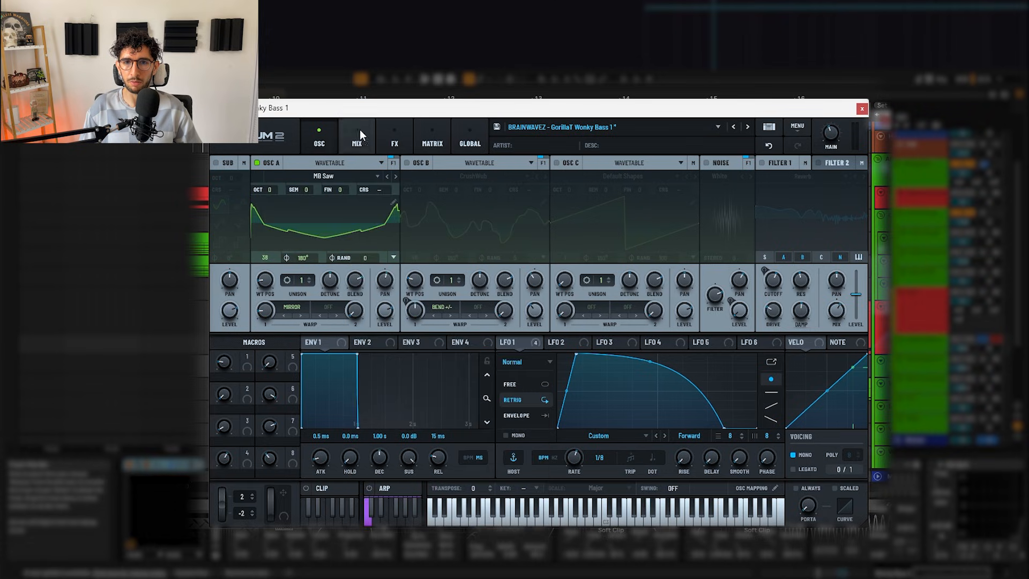
- Examine oscillator A's Mirror warp mode, level and pan while auditioning the bass, and undo the last change to the patch
{"action": "left_click", "coordinate": [293, 309]}
{"action": "mouse_move", "coordinate": [330, 350]}
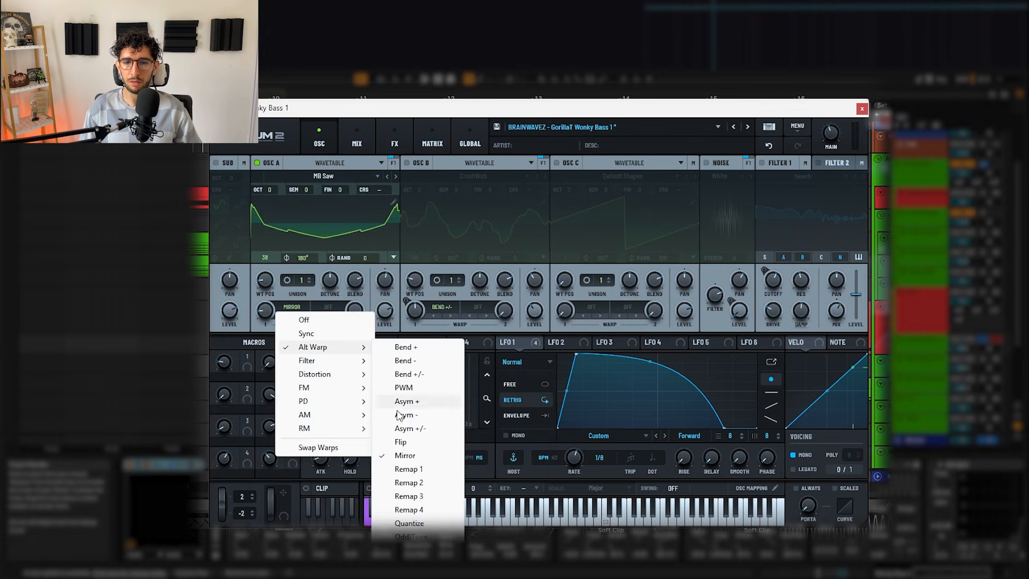
{"action": "left_click", "coordinate": [257, 317]}
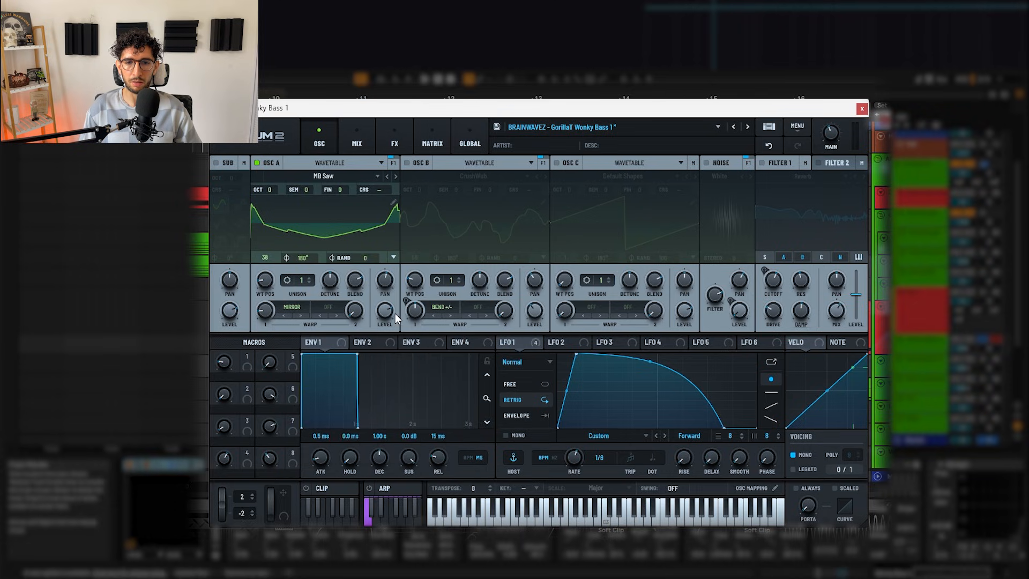
{"action": "mouse_move", "coordinate": [395, 315]}
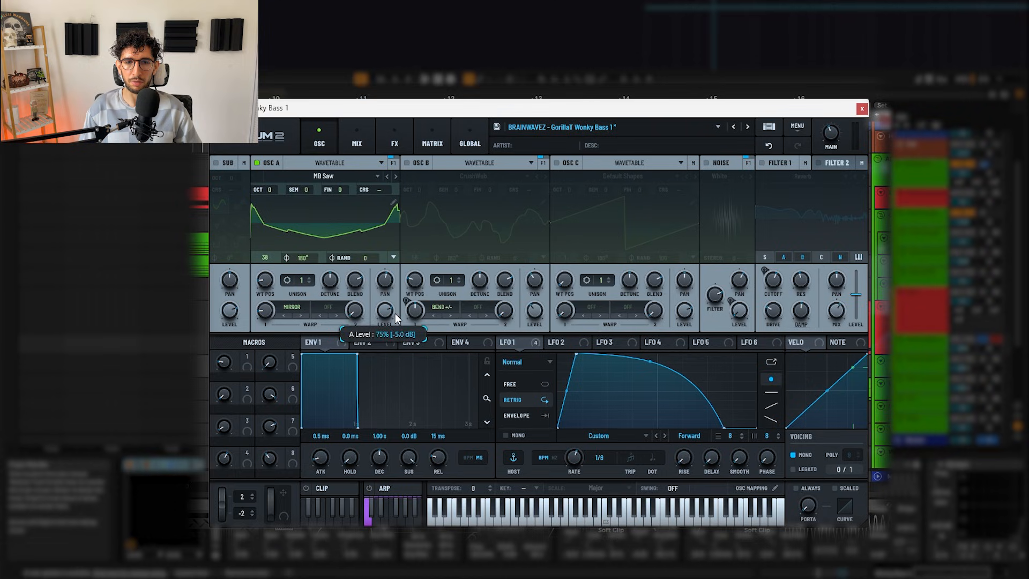
{"action": "mouse_move", "coordinate": [389, 279]}
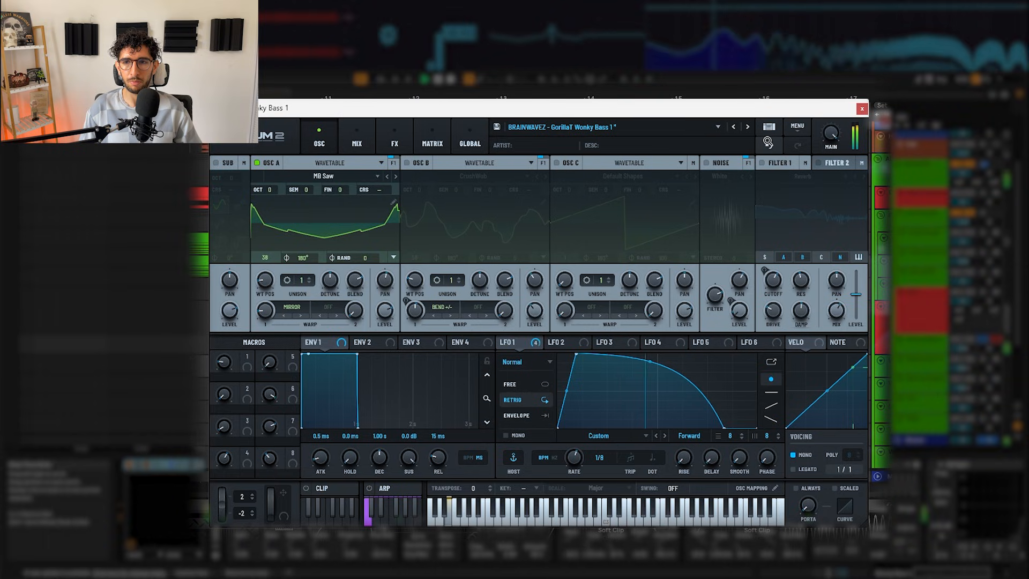
{"action": "left_click", "coordinate": [768, 146]}
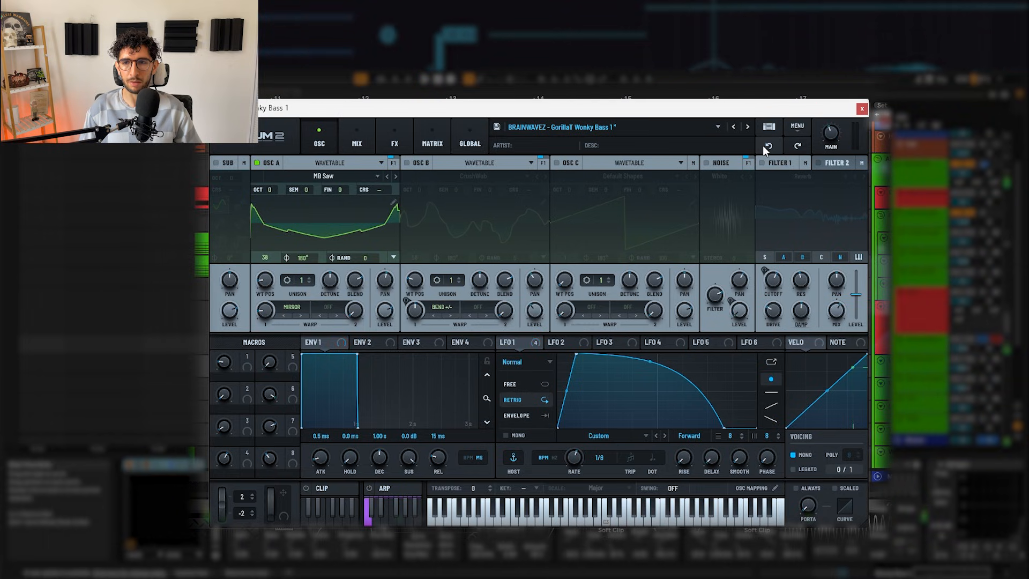
- Enable oscillator B and examine its CrushWub wavetable, level and pan while playing the bass
{"action": "left_click", "coordinate": [406, 162]}
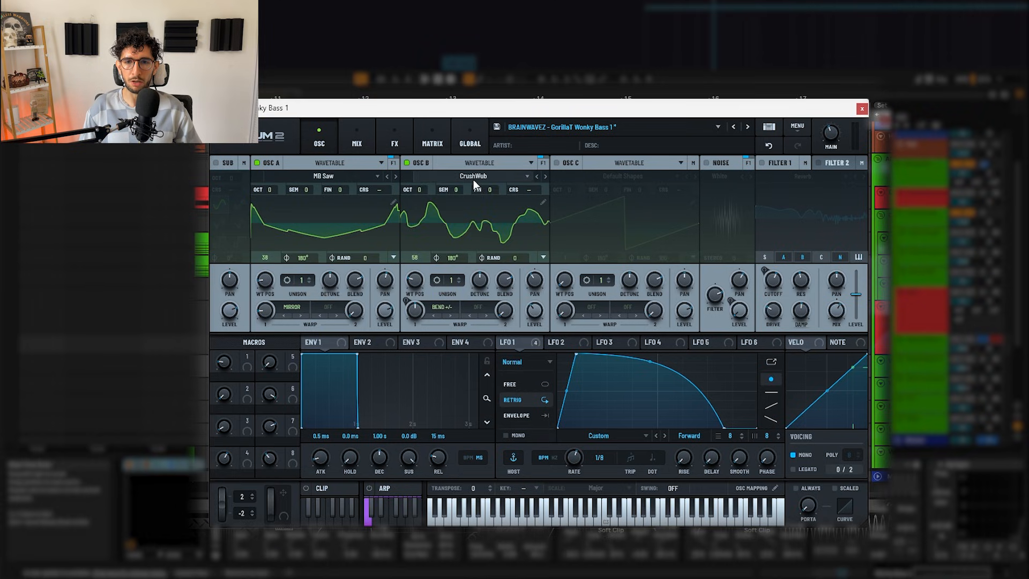
{"action": "left_click", "coordinate": [474, 179]}
{"action": "mouse_move", "coordinate": [467, 206]}
{"action": "left_click", "coordinate": [477, 163]}
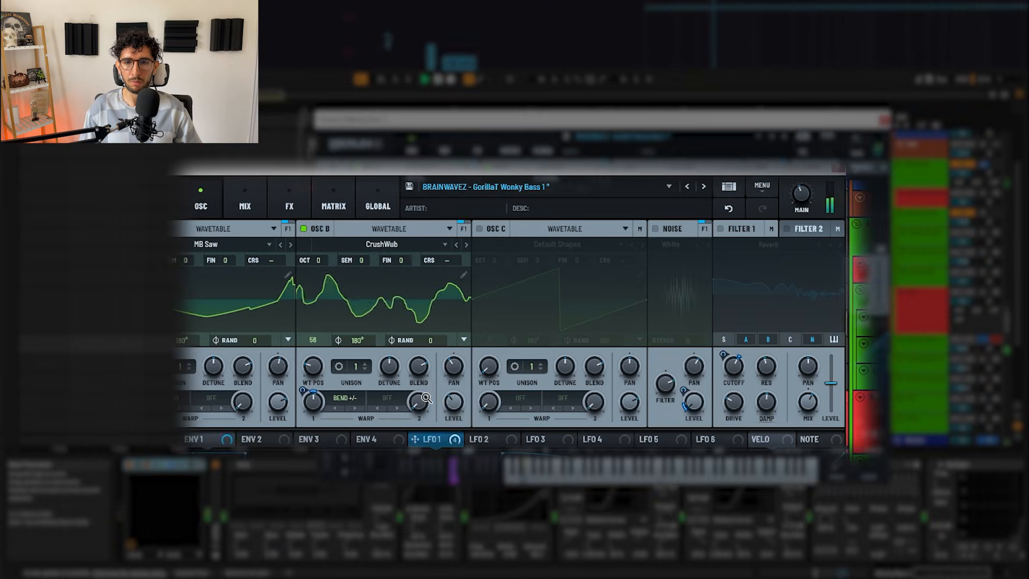
{"action": "mouse_move", "coordinate": [541, 315]}
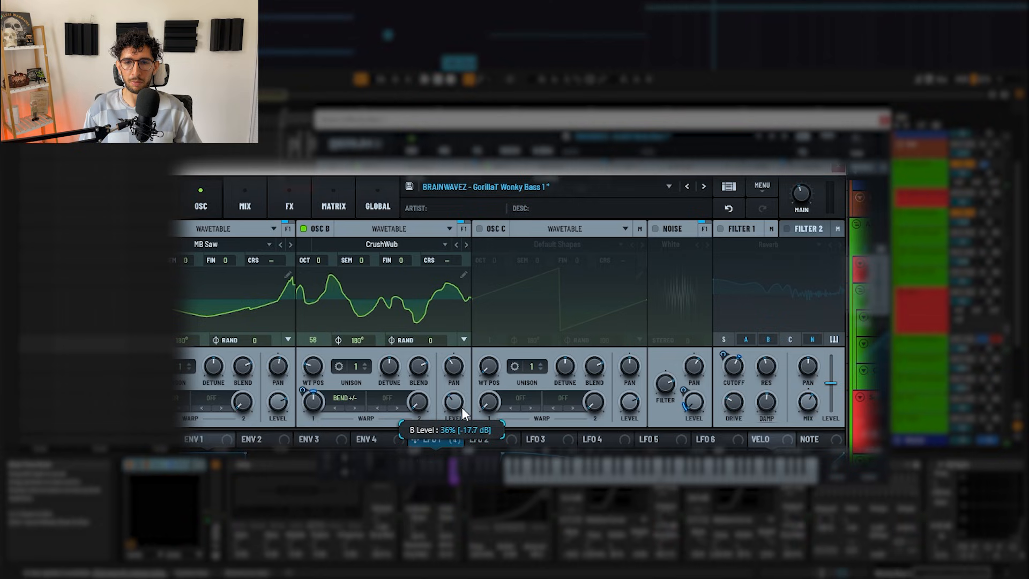
{"action": "mouse_move", "coordinate": [455, 365]}
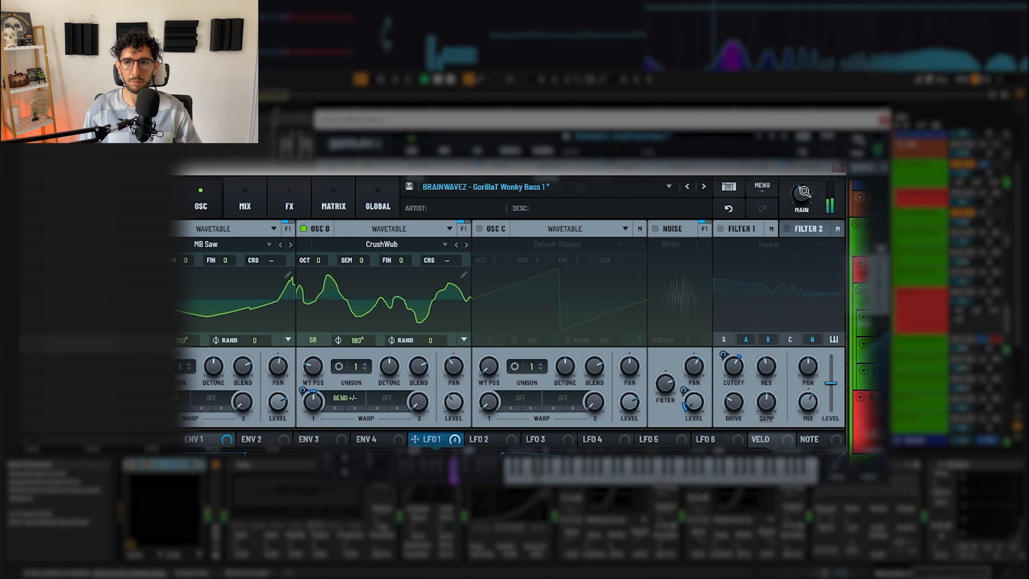
{"action": "mouse_move", "coordinate": [801, 194]}
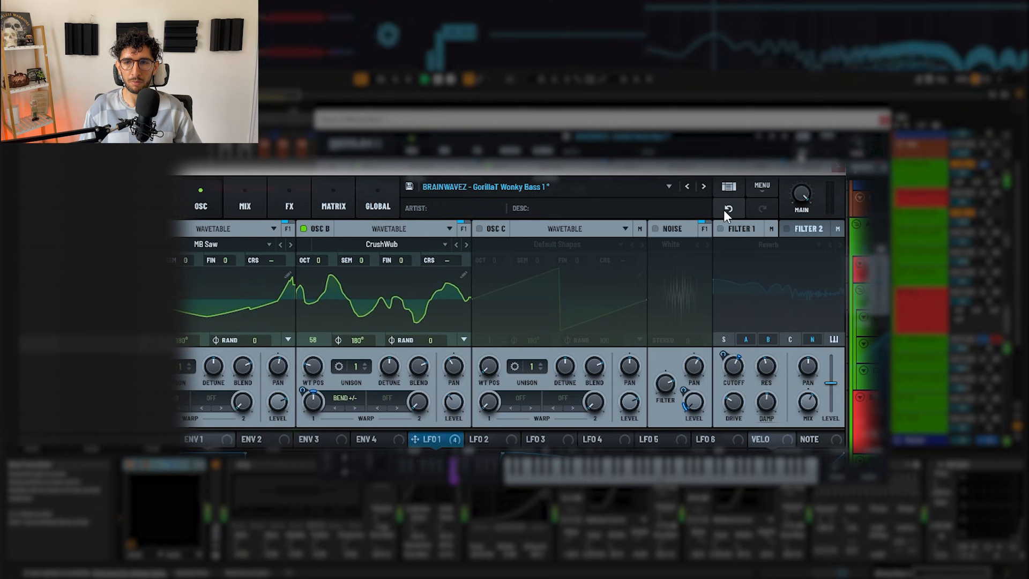
- Enable the noise oscillator and examine the White noise level modulation, pan and filter amount
{"action": "left_click", "coordinate": [654, 228]}
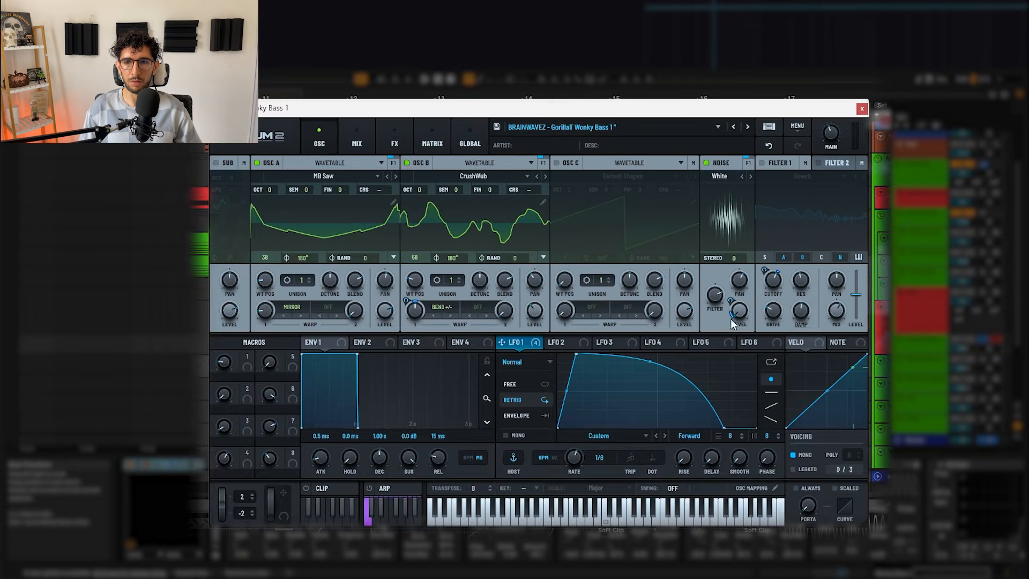
{"action": "mouse_move", "coordinate": [731, 298]}
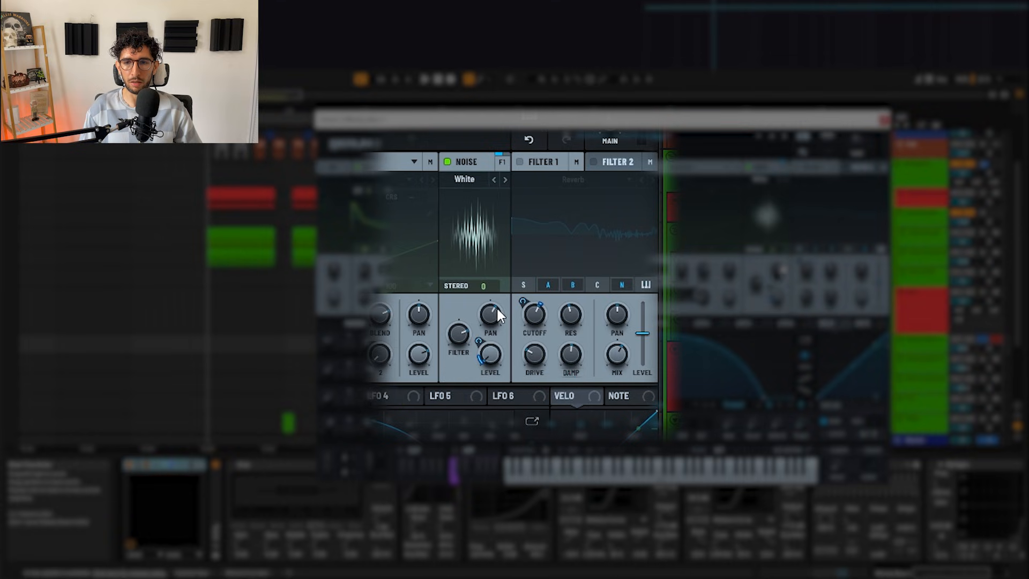
{"action": "mouse_move", "coordinate": [498, 314]}
{"action": "mouse_move", "coordinate": [465, 332]}
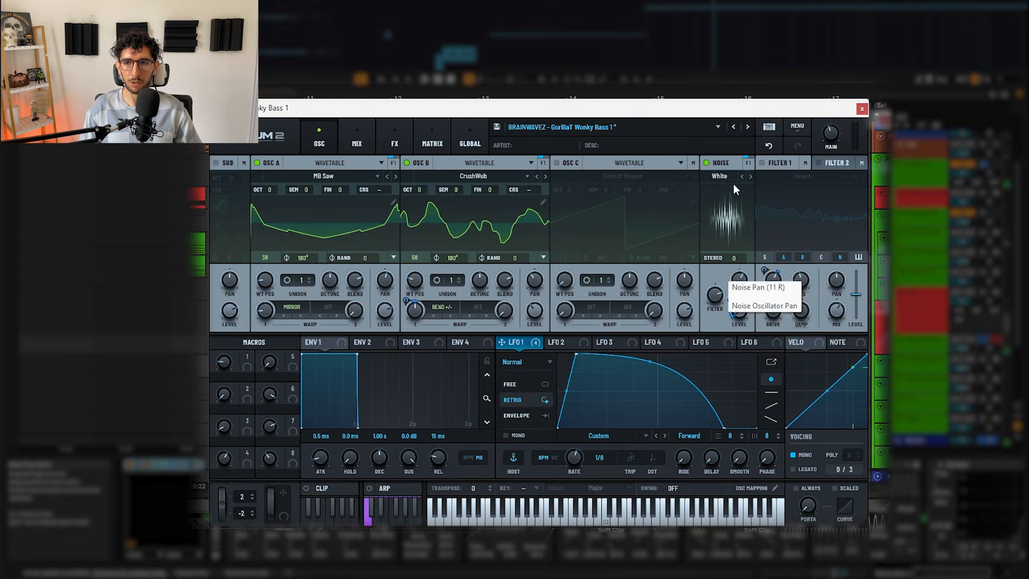
- Enable Filter 1 and examine its Reverb type along with the cutoff, resonance, damp and pan settings
{"action": "left_click", "coordinate": [761, 163]}
{"action": "left_click", "coordinate": [796, 177]}
{"action": "left_click", "coordinate": [798, 173]}
{"action": "left_click", "coordinate": [800, 177]}
{"action": "left_click", "coordinate": [798, 173]}
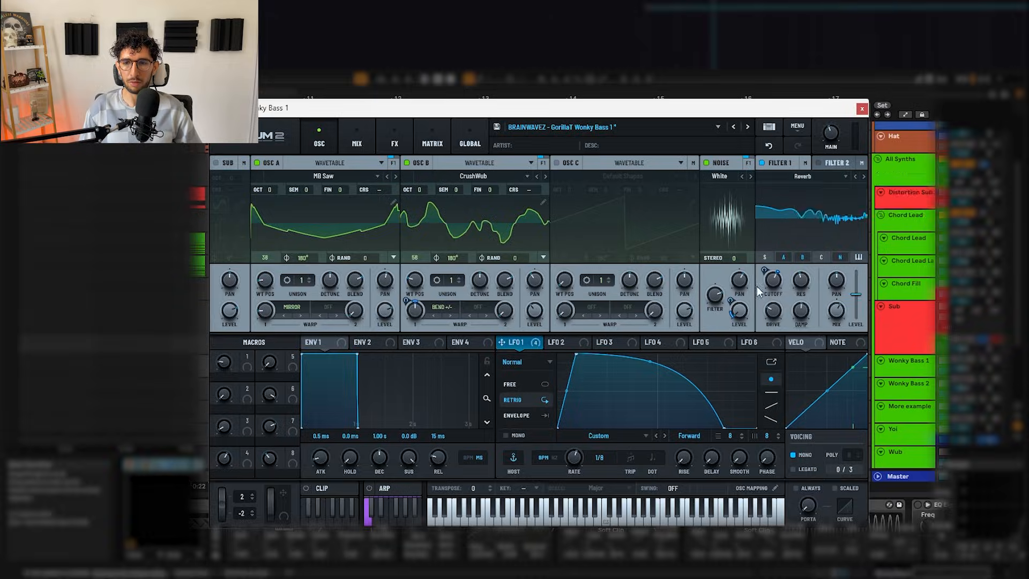
{"action": "mouse_move", "coordinate": [776, 283]}
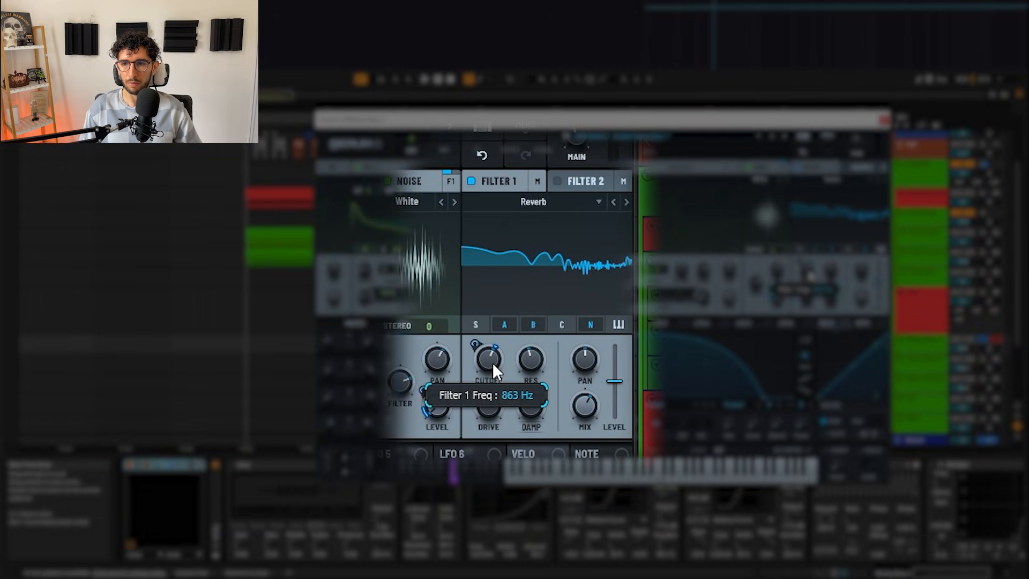
{"action": "mouse_move", "coordinate": [527, 360]}
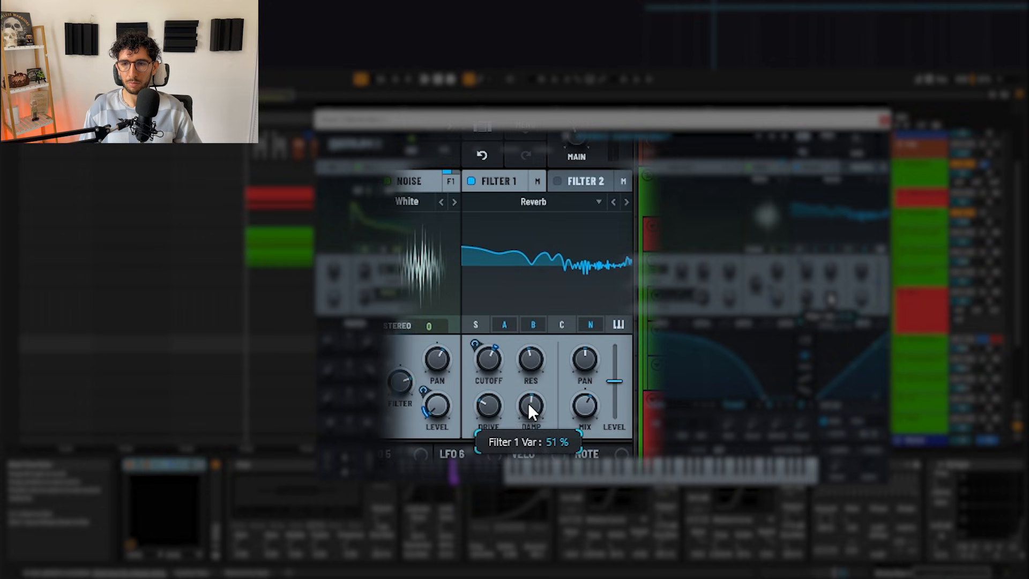
{"action": "mouse_move", "coordinate": [593, 360]}
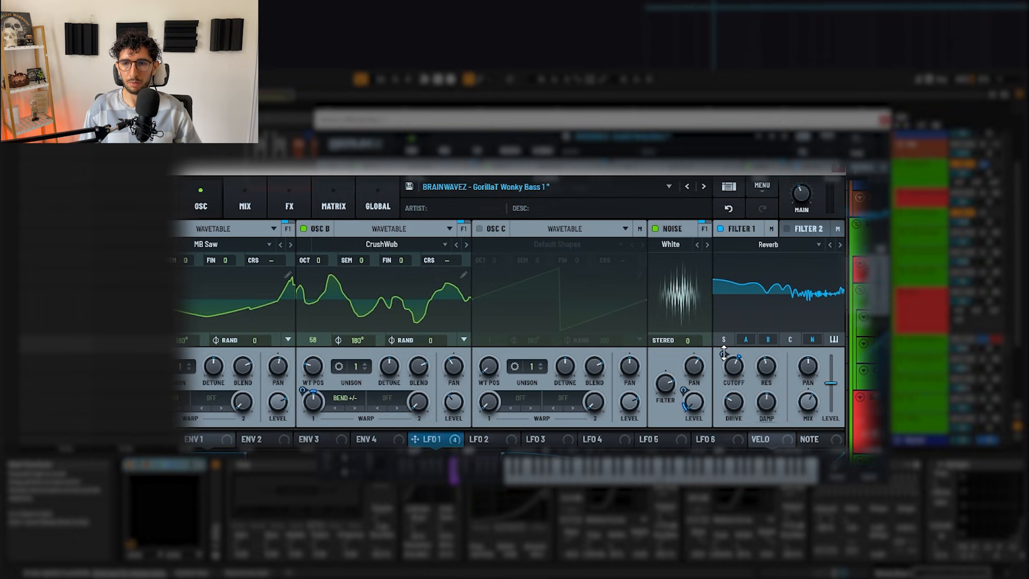
- Play the bass through Filter 1, undo the last patch change and stop playback
{"action": "mouse_move", "coordinate": [723, 353]}
{"action": "key", "text": "space"}
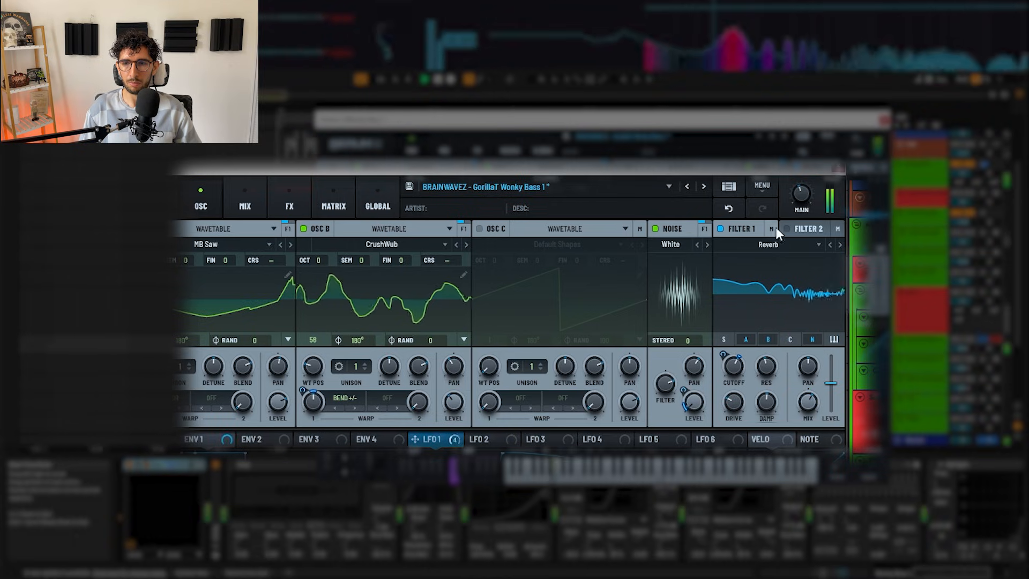
{"action": "left_click", "coordinate": [722, 205]}
{"action": "key", "text": "space"}
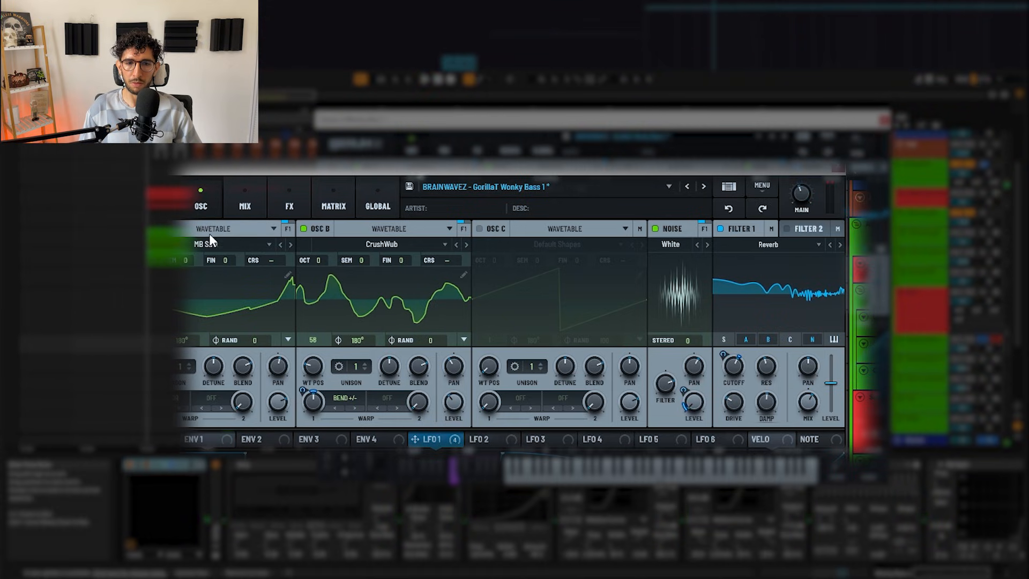
- Show the patch's effects rack and audition the bass with the Softclip distortion
{"action": "left_click", "coordinate": [304, 196]}
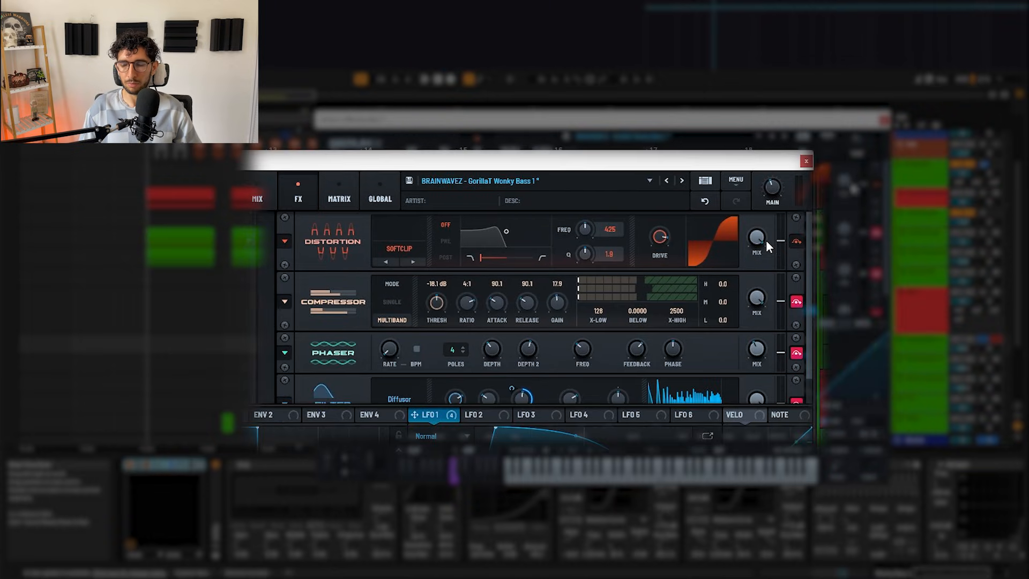
{"action": "key", "text": "space"}
{"action": "key", "text": "space"}
- Enable the multiband Compressor and the Phaser in the patch's effects rack while playing the bass
{"action": "left_click", "coordinate": [797, 303]}
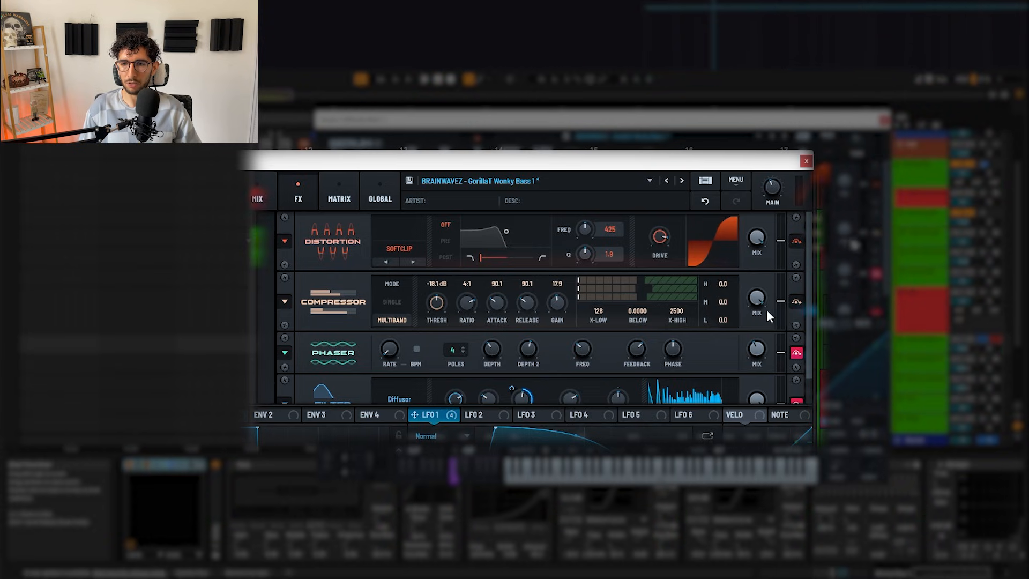
{"action": "key", "text": "space"}
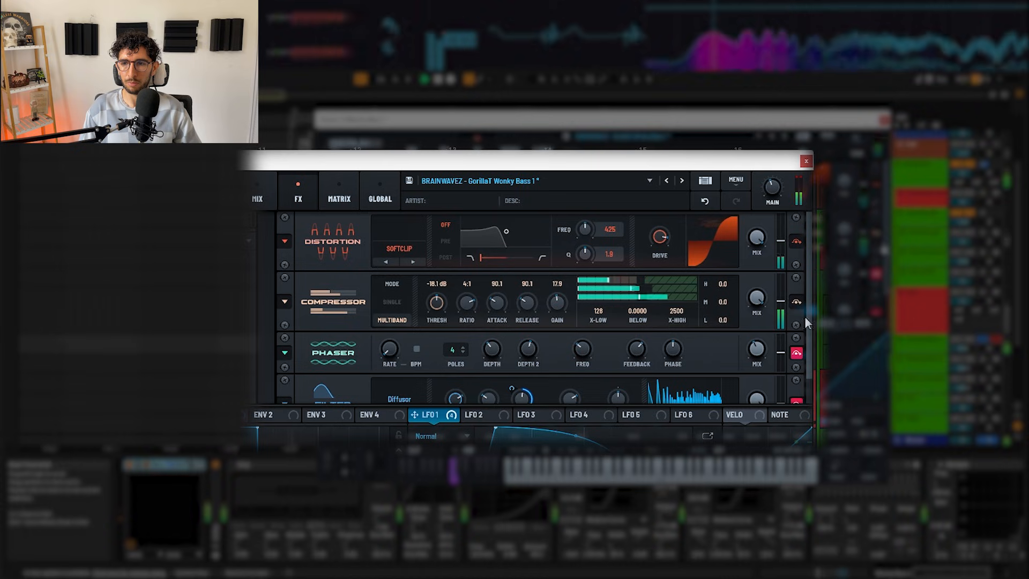
{"action": "left_click", "coordinate": [797, 353]}
{"action": "scroll", "coordinate": [804, 364], "scroll_direction": "down", "scroll_amount": 1}
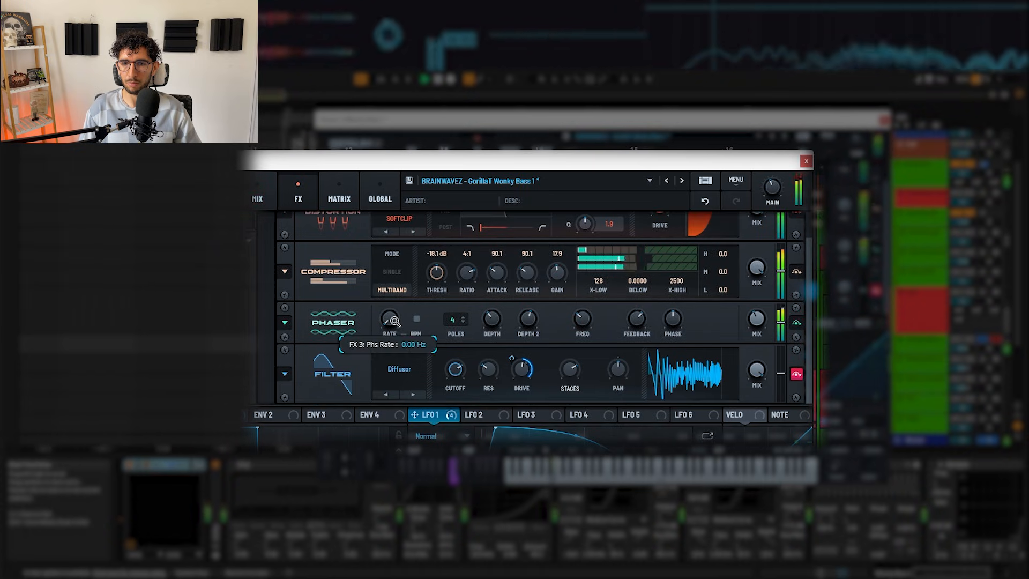
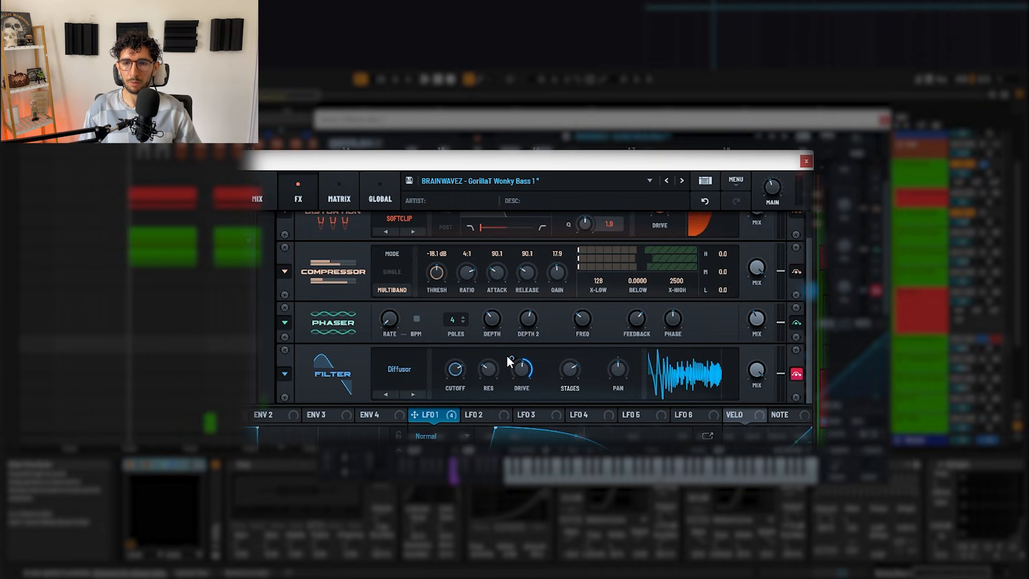
- Examine and enable the Diffusor Filter effect, and compare the bass with the effect on and bypassed
{"action": "mouse_move", "coordinate": [485, 372]}
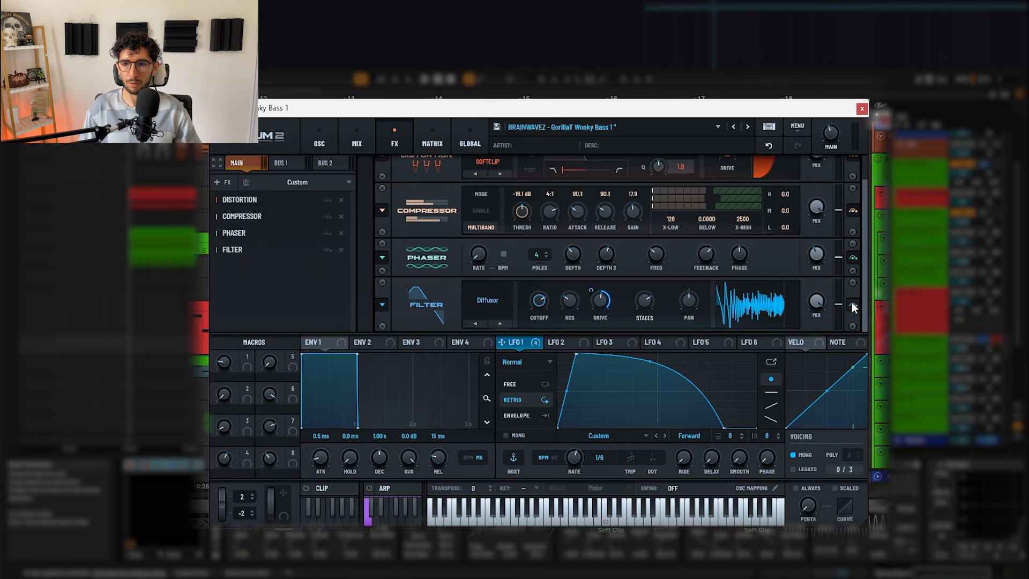
{"action": "key", "text": "space"}
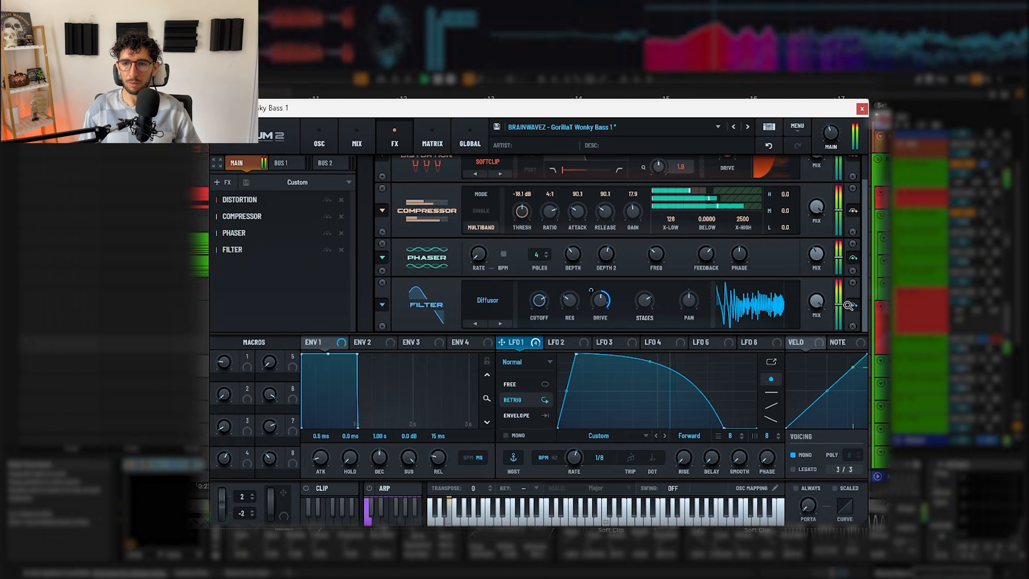
{"action": "key", "text": "space"}
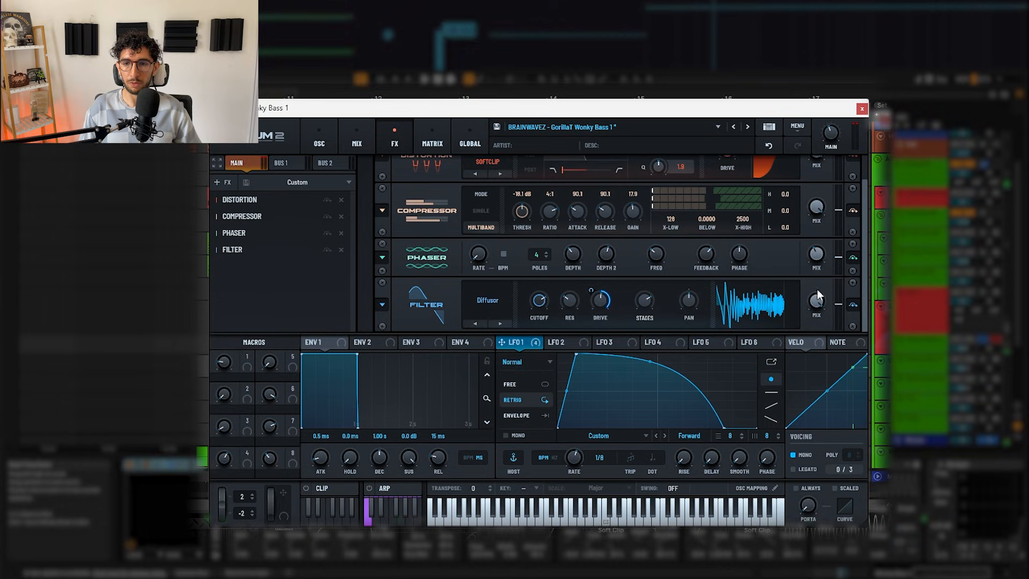
{"action": "left_click", "coordinate": [855, 304]}
{"action": "key", "text": "space"}
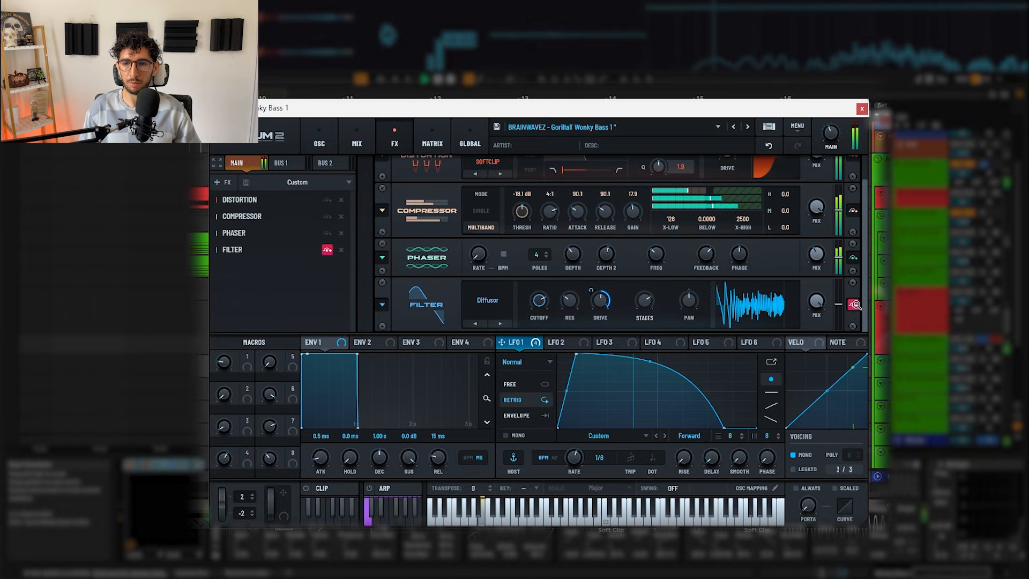
{"action": "left_click", "coordinate": [856, 304]}
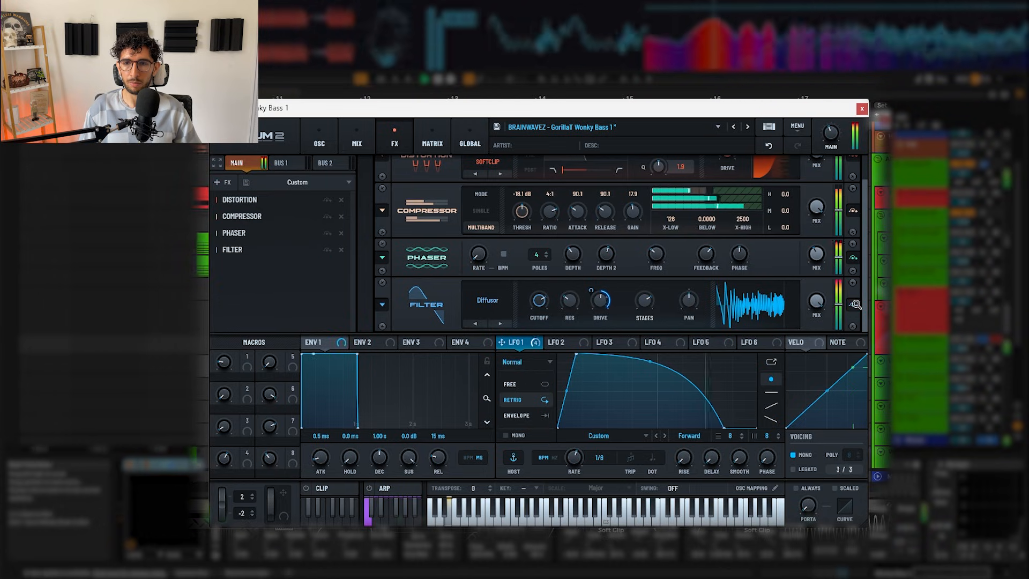
{"action": "key", "text": "space"}
- Close the Serum 2 window and activate the Amp device on the Wonky Bass 1 track
{"action": "left_click", "coordinate": [861, 108]}
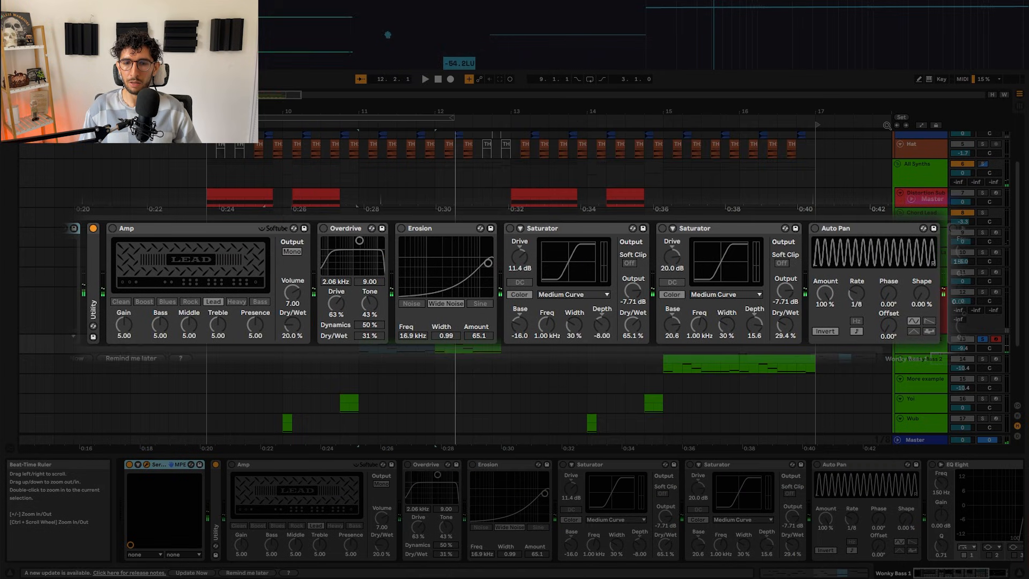
{"action": "left_click", "coordinate": [144, 228]}
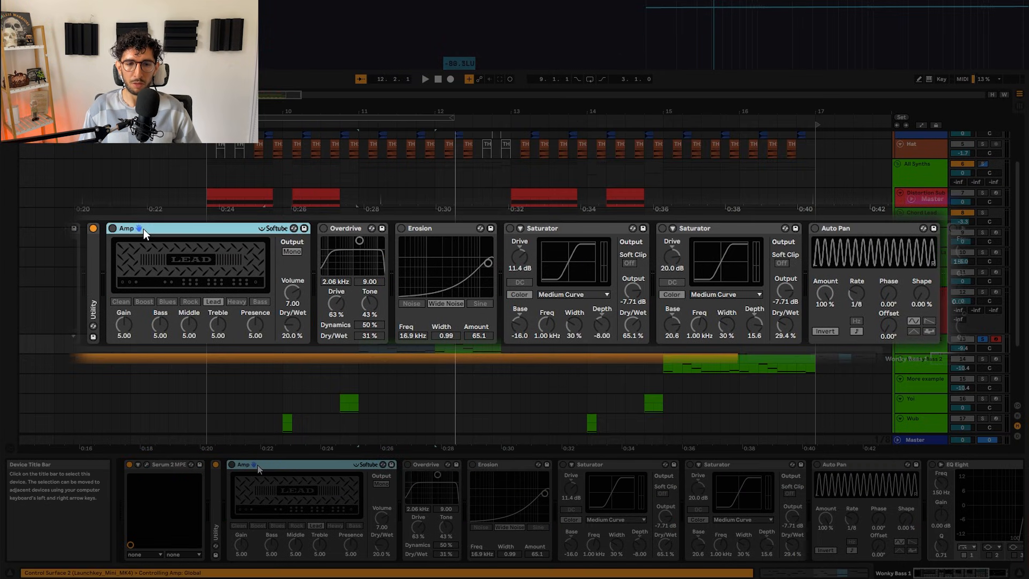
{"action": "left_click", "coordinate": [112, 229]}
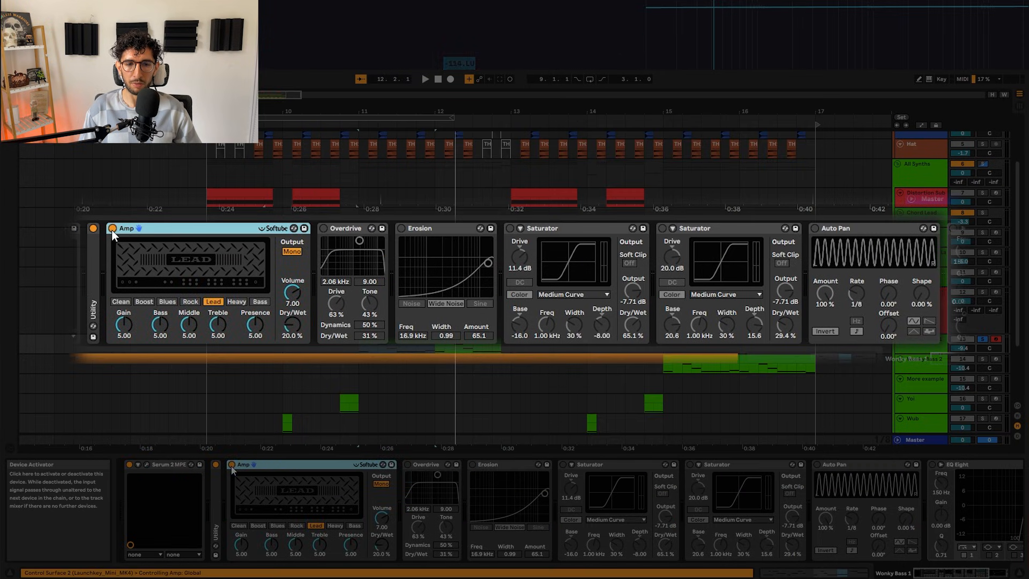
- Activate the Overdrive, Erosion and first Saturator devices on the Wonky Bass 1 track while playing the bass
{"action": "key", "text": "space"}
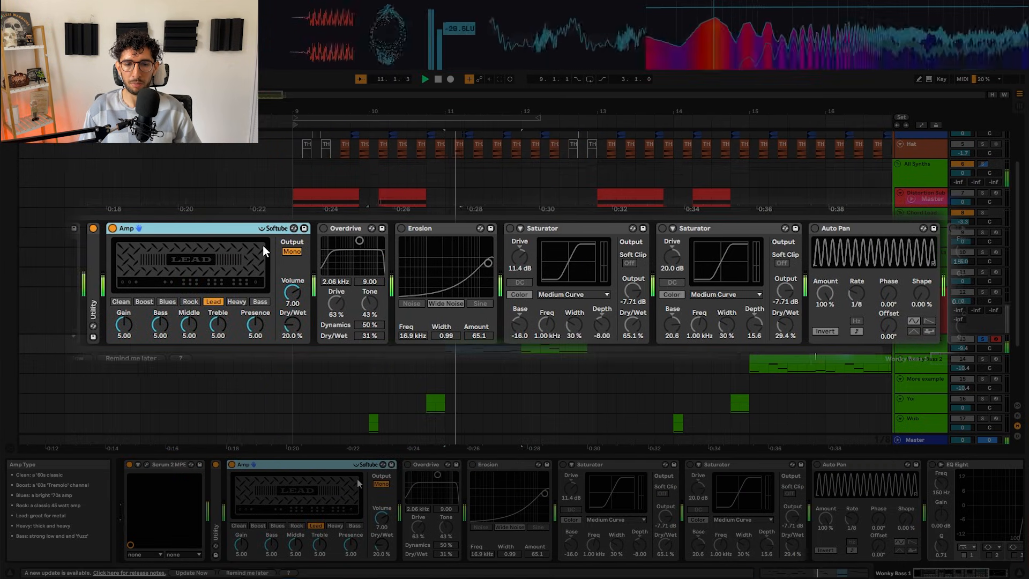
{"action": "left_click", "coordinate": [323, 229]}
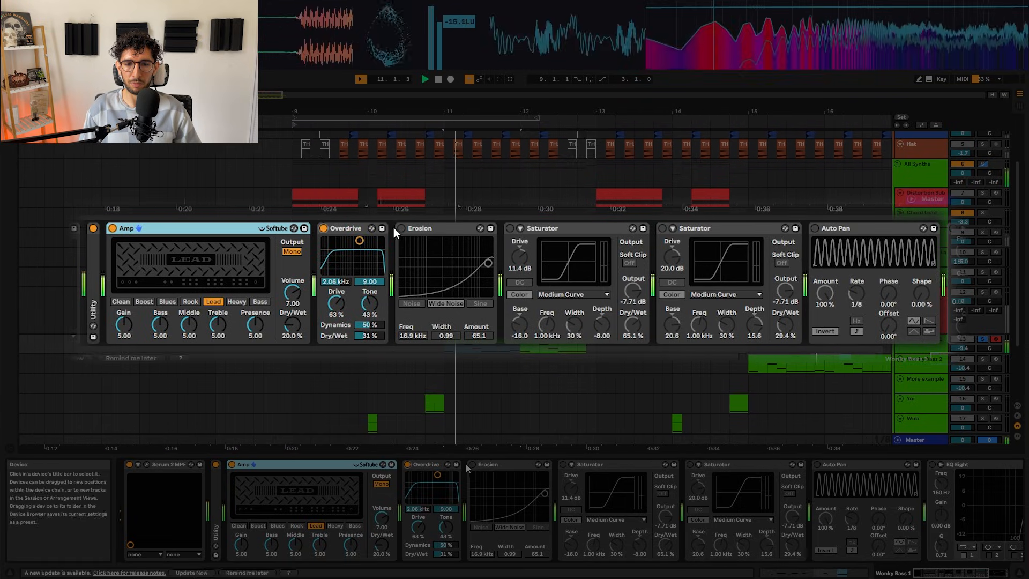
{"action": "left_click", "coordinate": [401, 229]}
{"action": "left_click", "coordinate": [510, 228]}
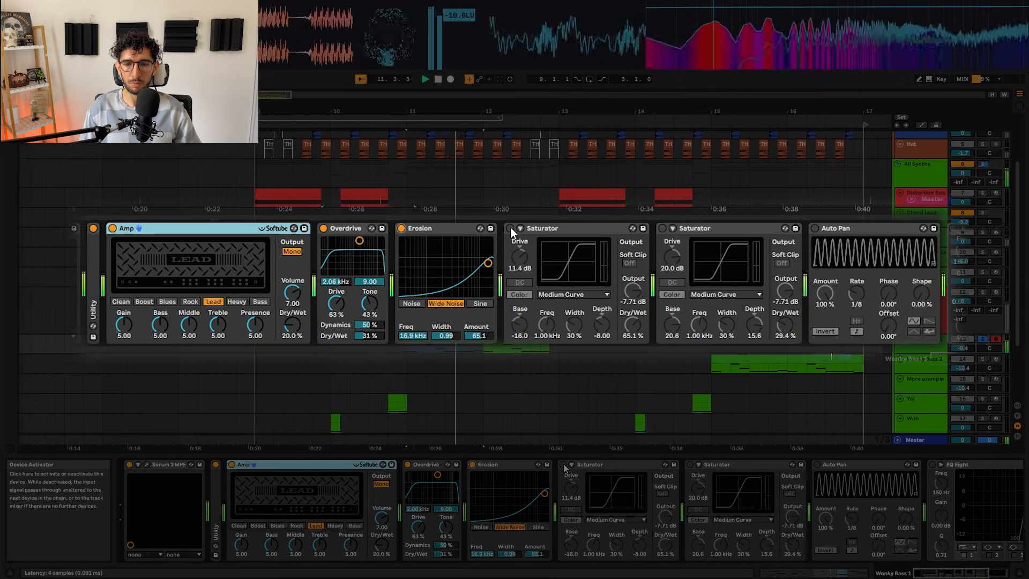
- Select the first Saturator, examine its Color and Depth settings, and audition the bass through it
{"action": "left_click", "coordinate": [541, 228]}
{"action": "left_click", "coordinate": [723, 228]}
{"action": "left_click", "coordinate": [541, 229]}
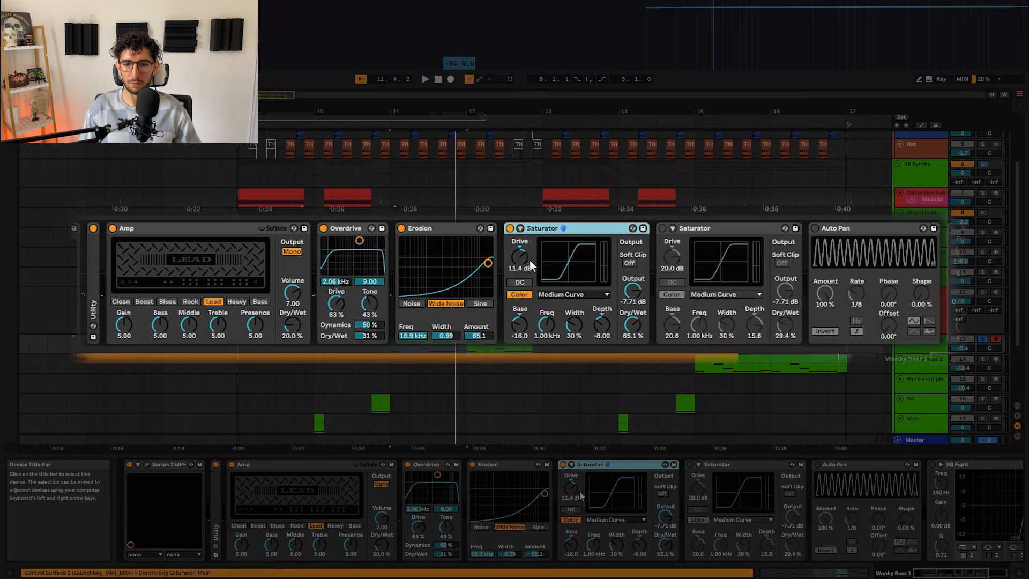
{"action": "key", "text": "space"}
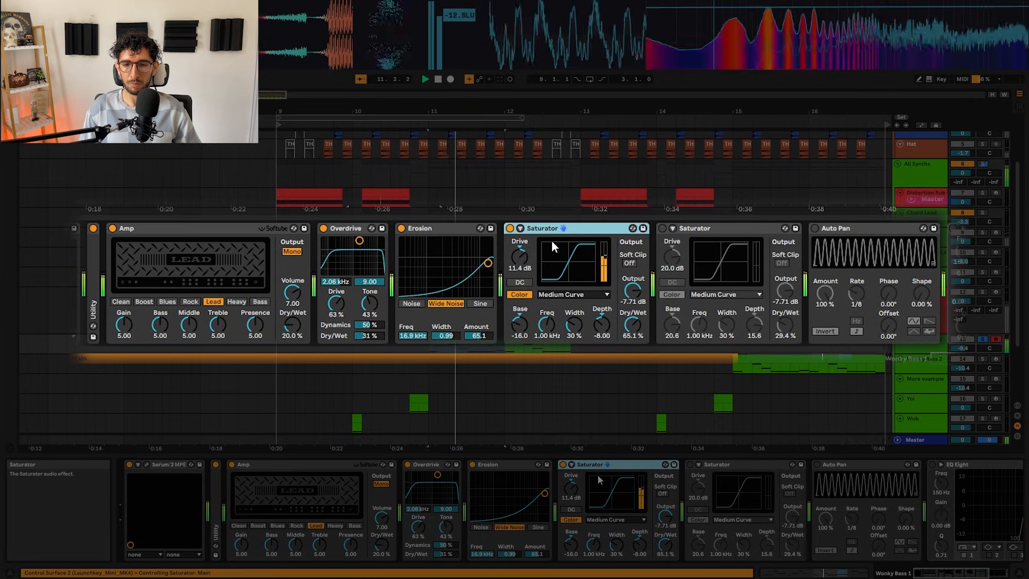
{"action": "key", "text": "space"}
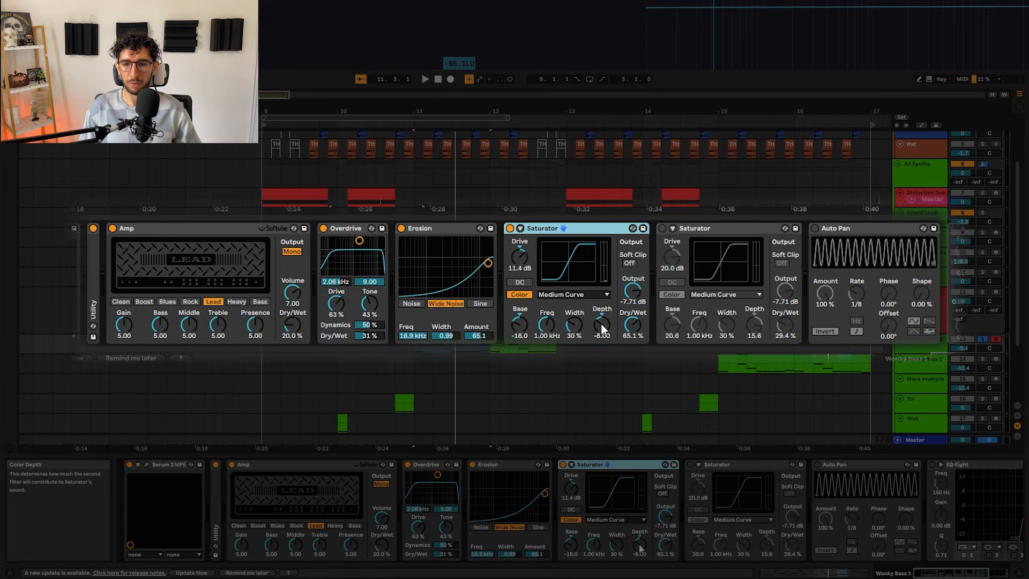
{"action": "key", "text": "space"}
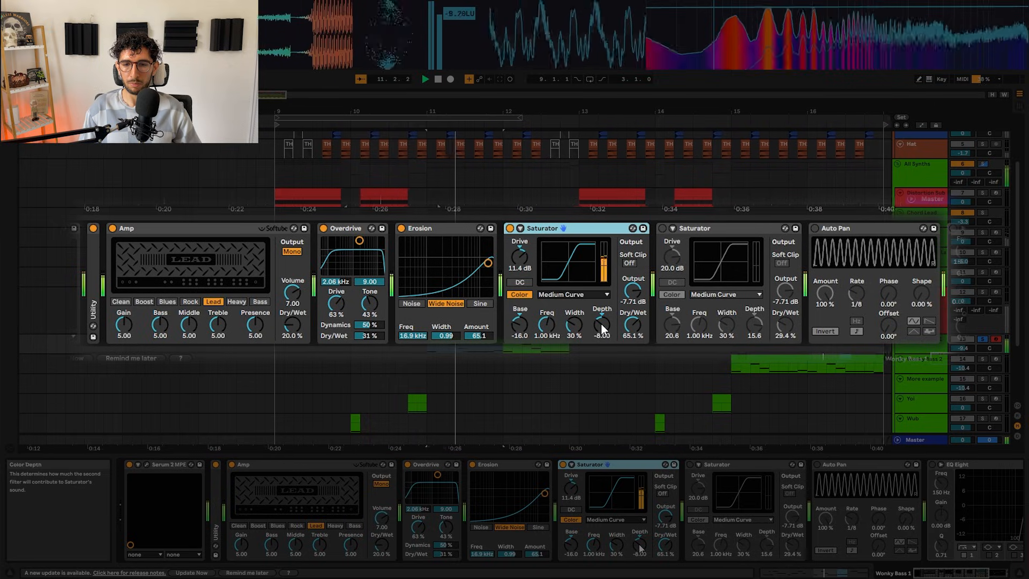
- Activate the second Saturator, with its 20.0 dB drive, and audition the bass through both Saturators
{"action": "left_click", "coordinate": [663, 228]}
{"action": "key", "text": "space"}
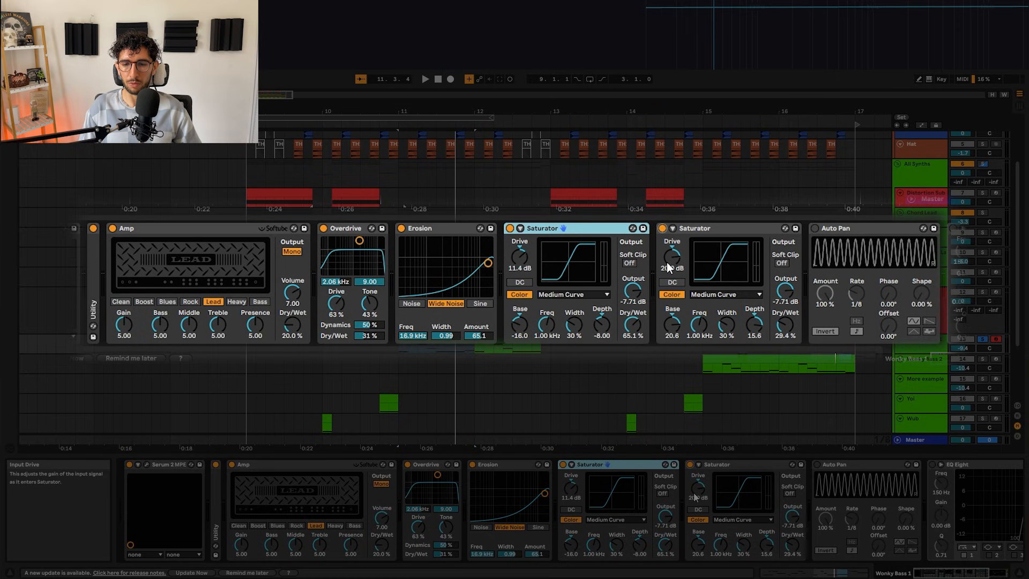
{"action": "key", "text": "space"}
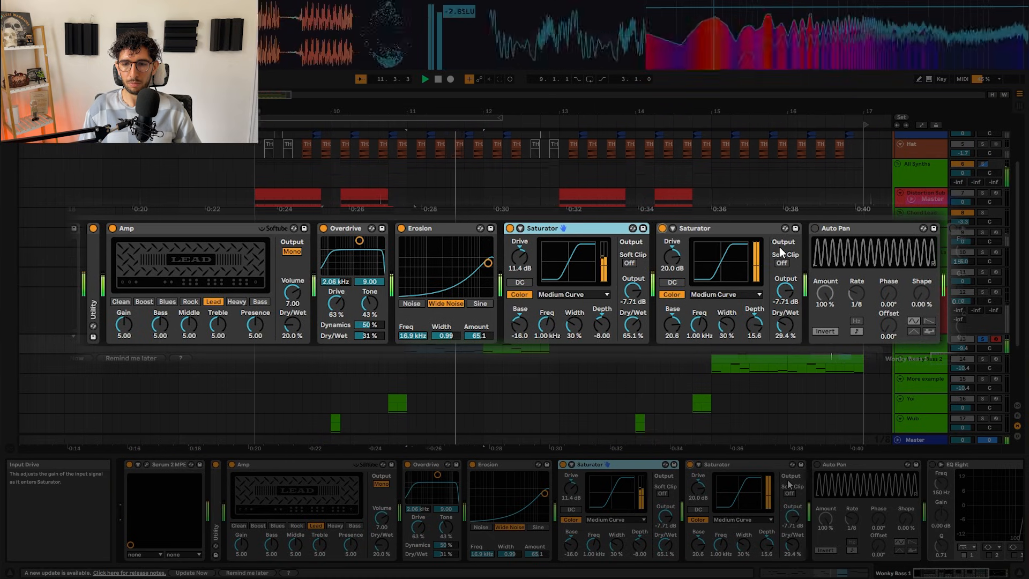
- Activate the Auto Pan device, point out its 1/8 rate, and audition the bass with it
{"action": "left_click", "coordinate": [813, 229]}
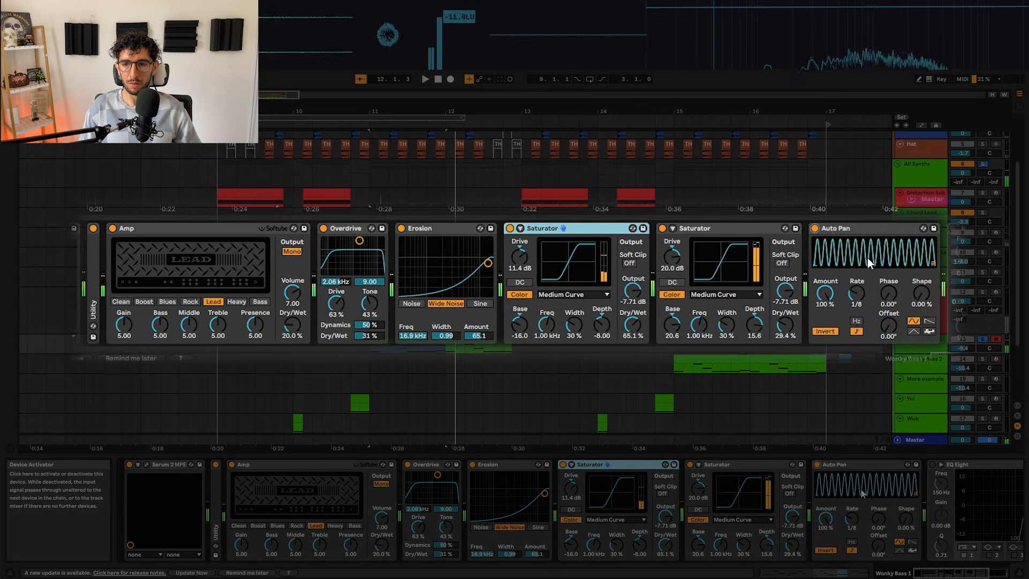
{"action": "scroll", "coordinate": [619, 297], "scroll_direction": "right", "scroll_amount": 5}
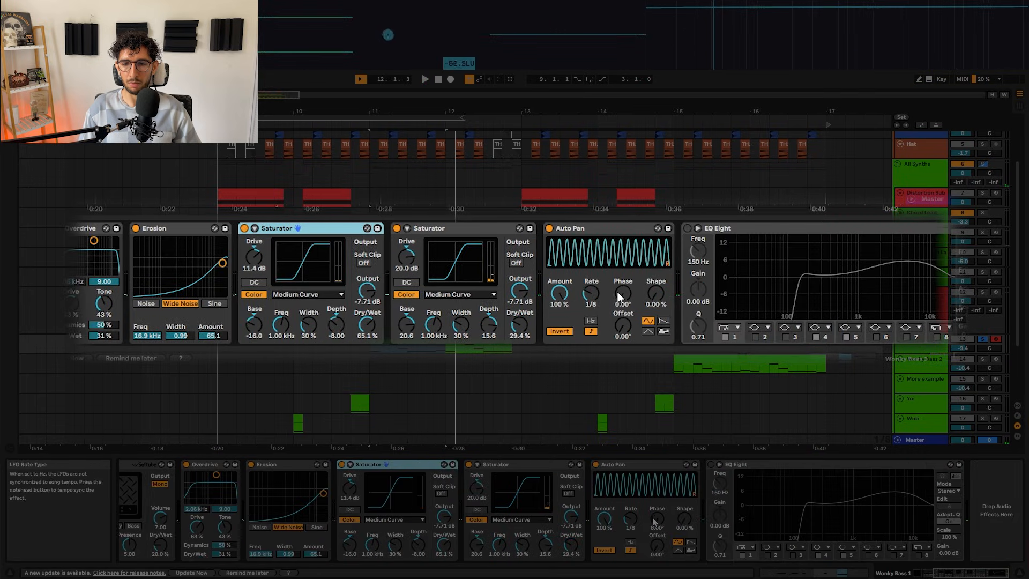
{"action": "mouse_move", "coordinate": [588, 295]}
{"action": "left_mouse_down"}
{"action": "mouse_move", "coordinate": [600, 290]}
{"action": "mouse_move", "coordinate": [588, 297]}
{"action": "left_mouse_up"}
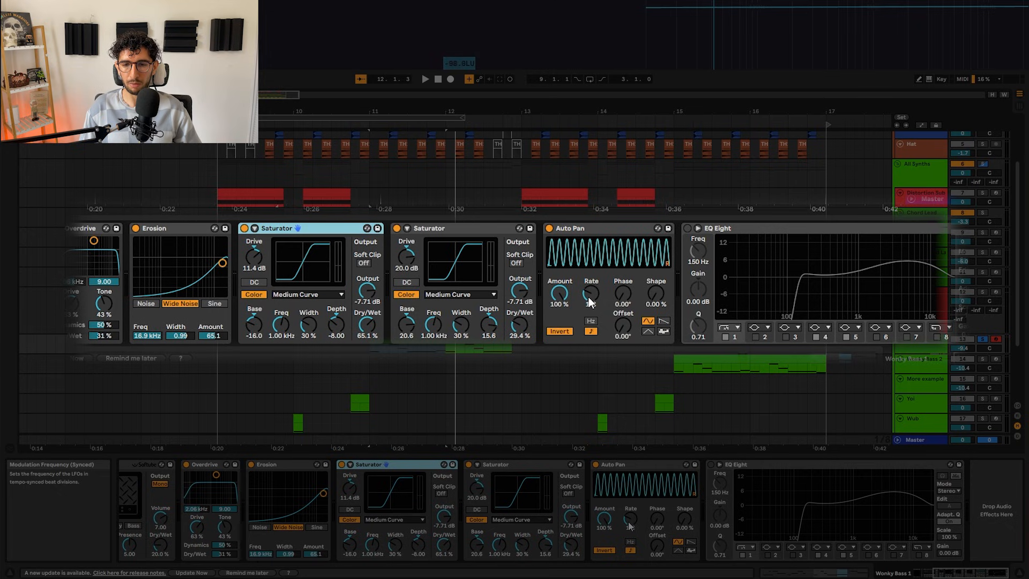
{"action": "key", "text": "space"}
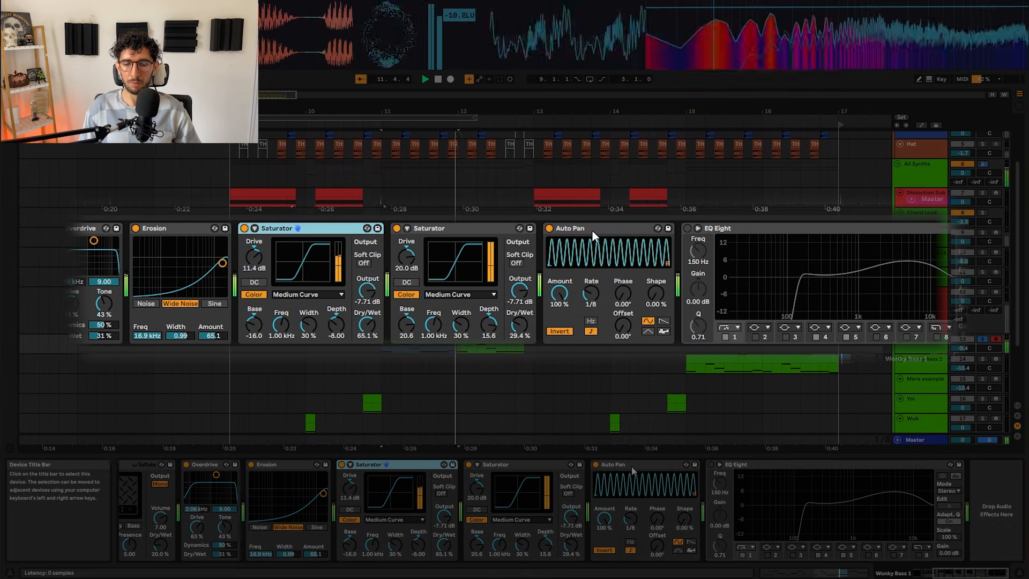
{"action": "key", "text": "space"}
- Select the Auto Pan, replay the bass, and activate the EQ Eight that follows it in the chain
{"action": "left_click", "coordinate": [593, 230]}
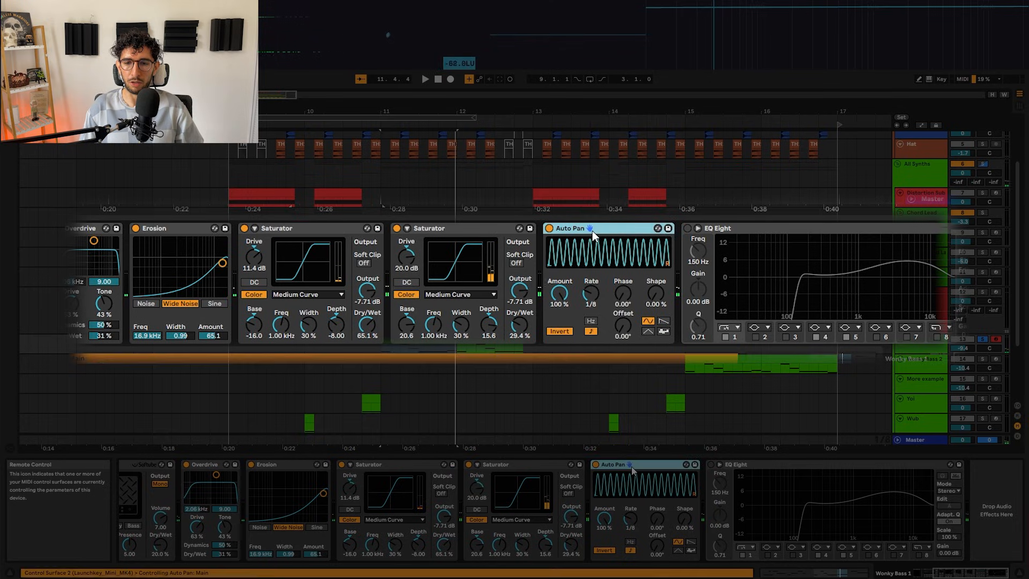
{"action": "key", "text": "space"}
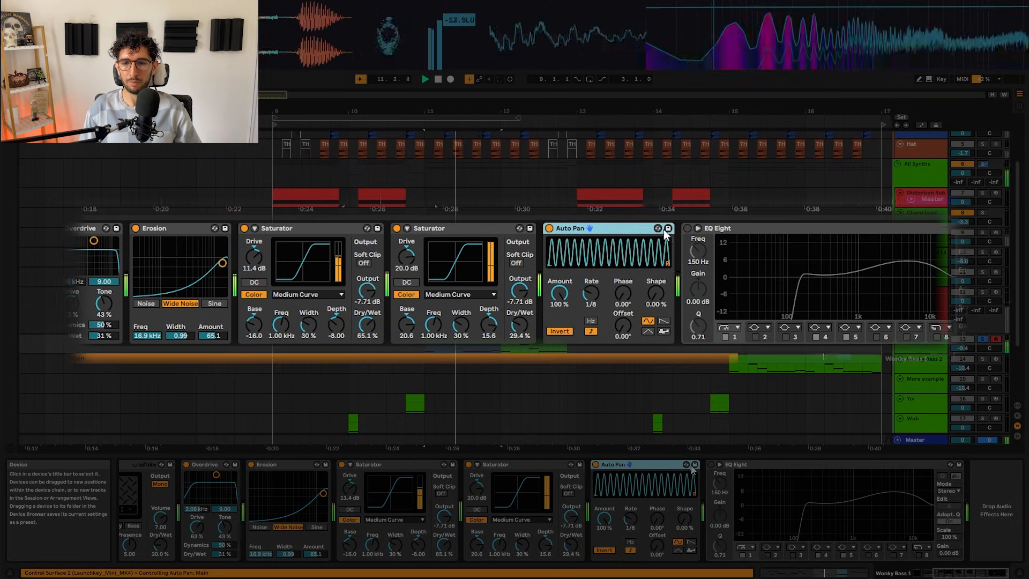
{"action": "key", "text": "space"}
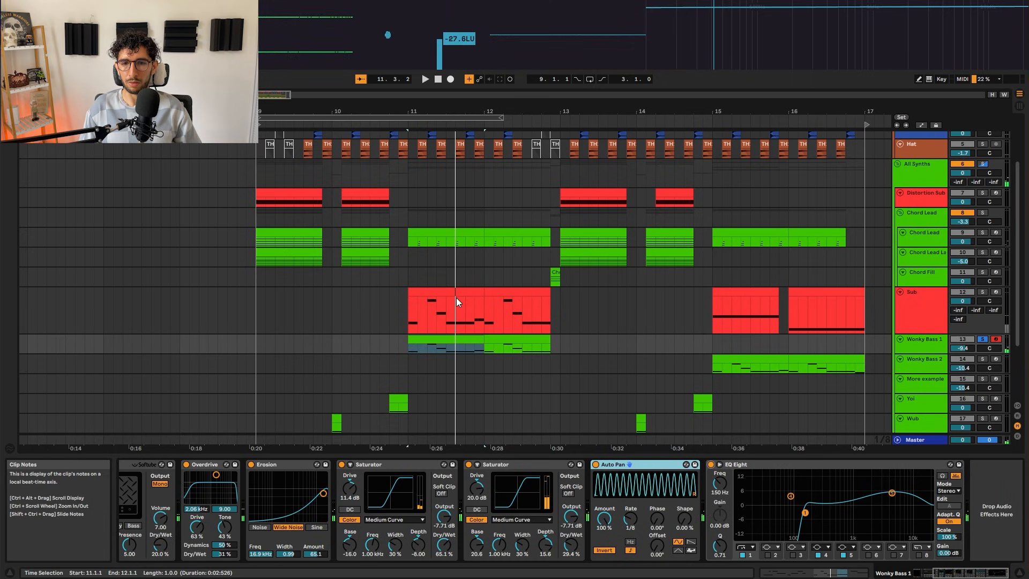
- Play the first Wonky Bass 1 clip and examine the EQ Eight's high-frequency band around 4.74 kHz
{"action": "left_click", "coordinate": [458, 304]}
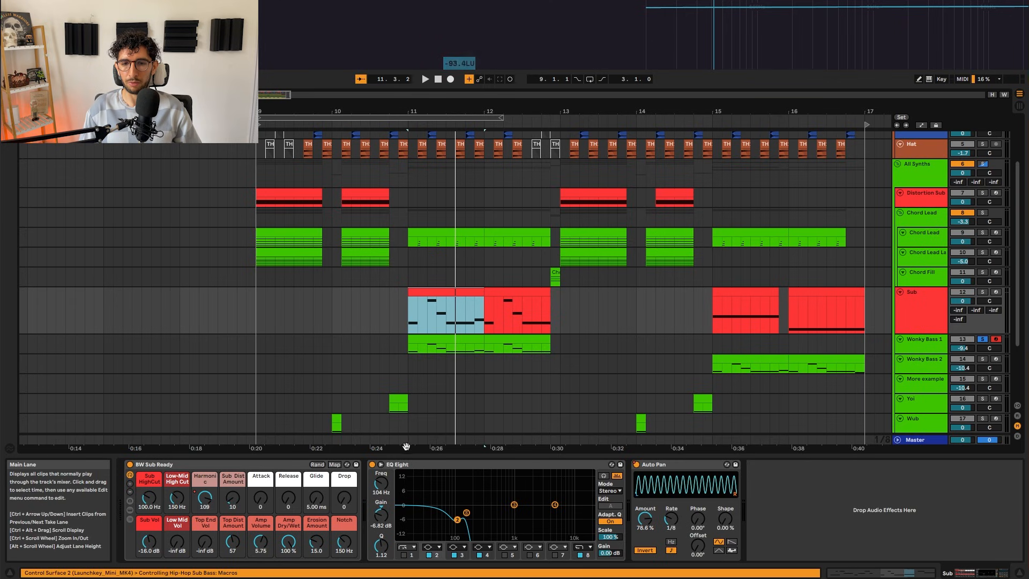
{"action": "left_click", "coordinate": [451, 344]}
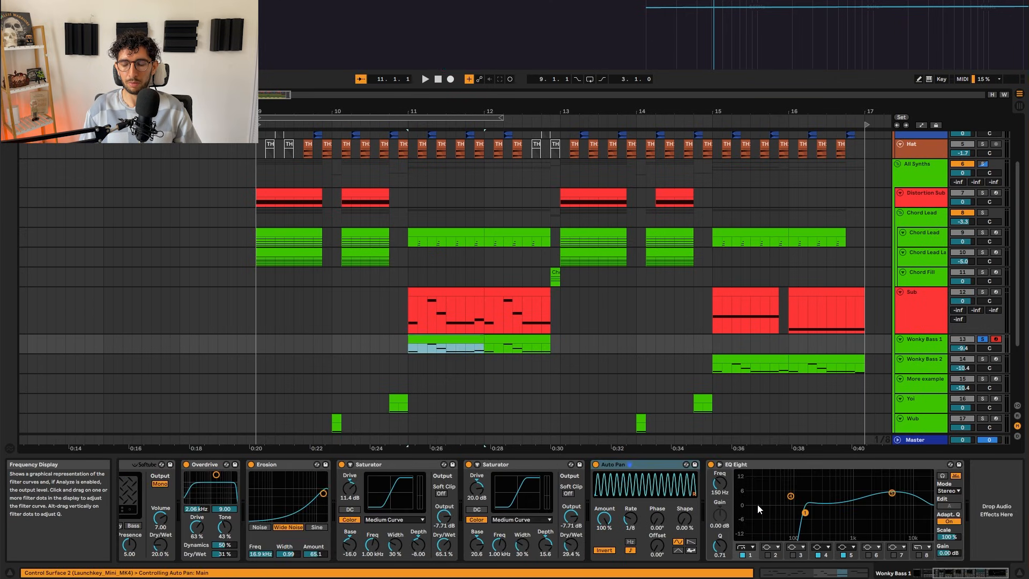
{"action": "key", "text": "space"}
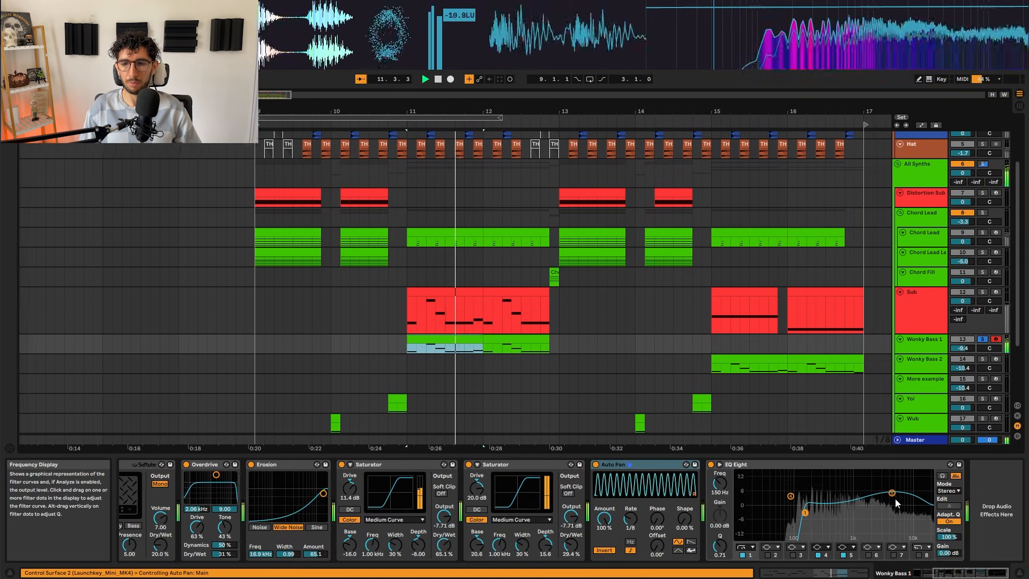
{"action": "left_click", "coordinate": [892, 493]}
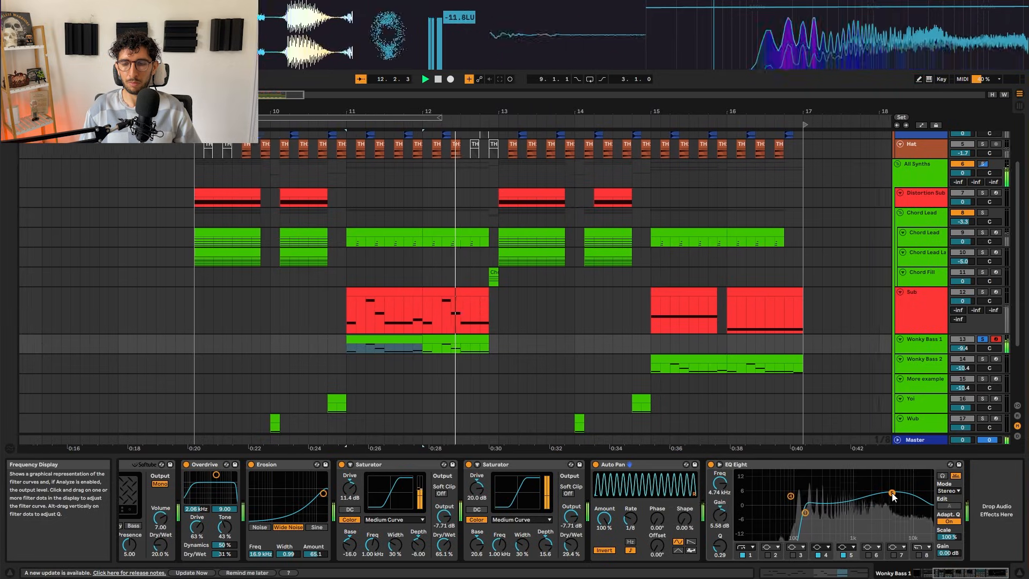
{"action": "key", "text": "space"}
- Solo the Sub track together with Wonky Bass 1 and play both layers
{"action": "left_click", "coordinate": [954, 322]}
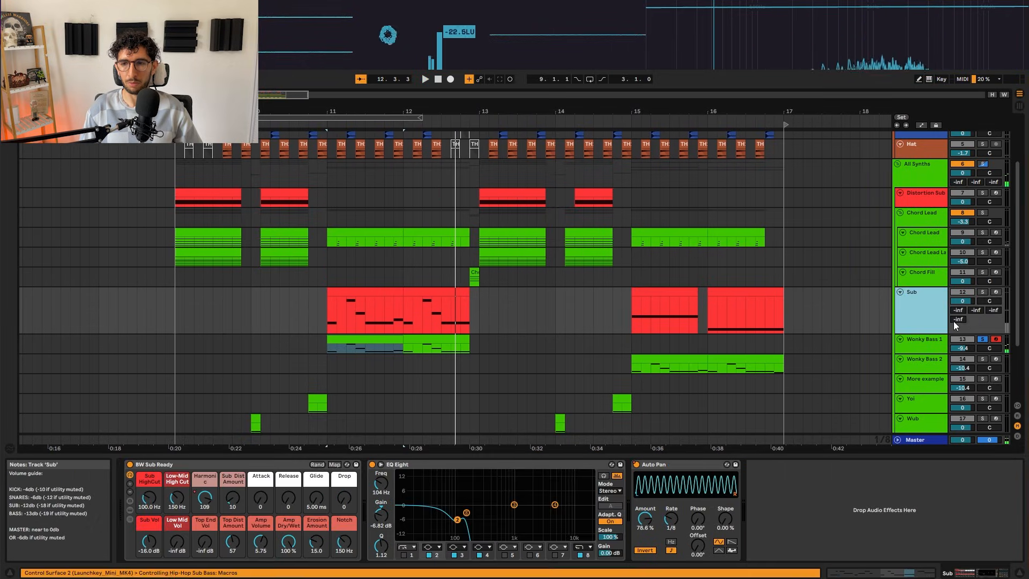
{"action": "left_click", "coordinate": [983, 291]}
{"action": "key", "text": "space"}
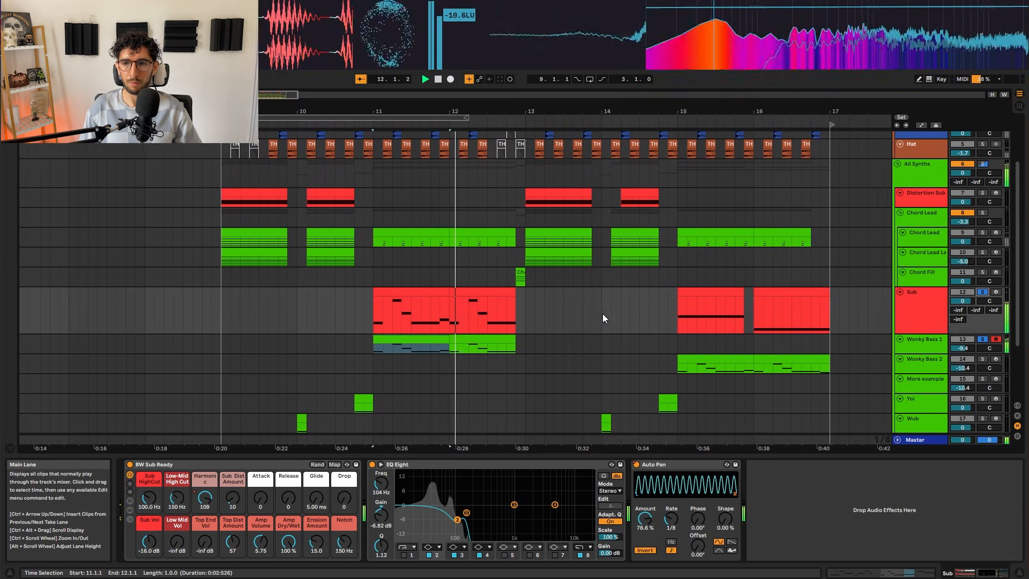
- Play the full mix from the first Wonky Bass 1 clip with all solos cleared, and fit the track heights to the arrangement
{"action": "left_click", "coordinate": [340, 341]}
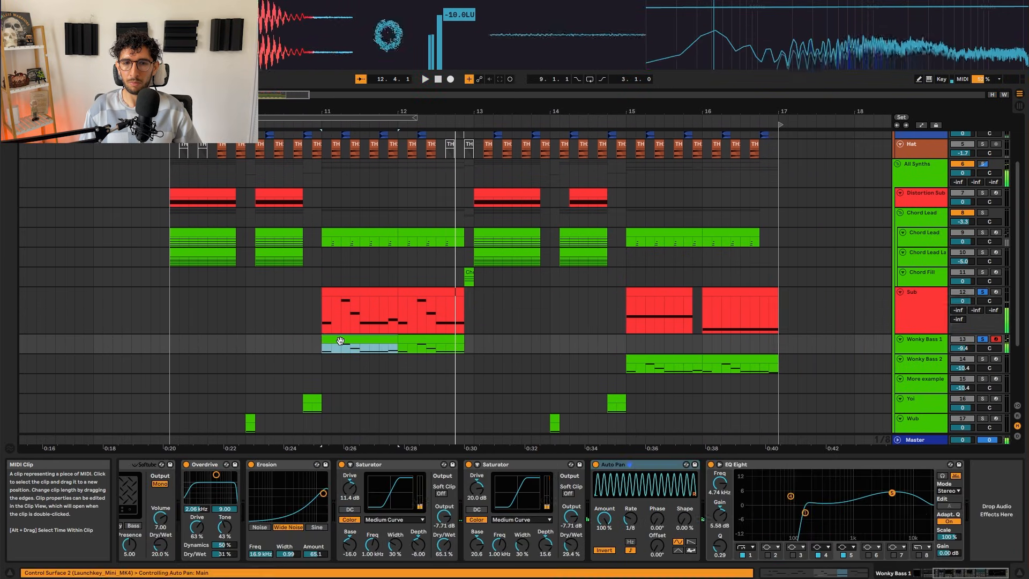
{"action": "key", "text": "space"}
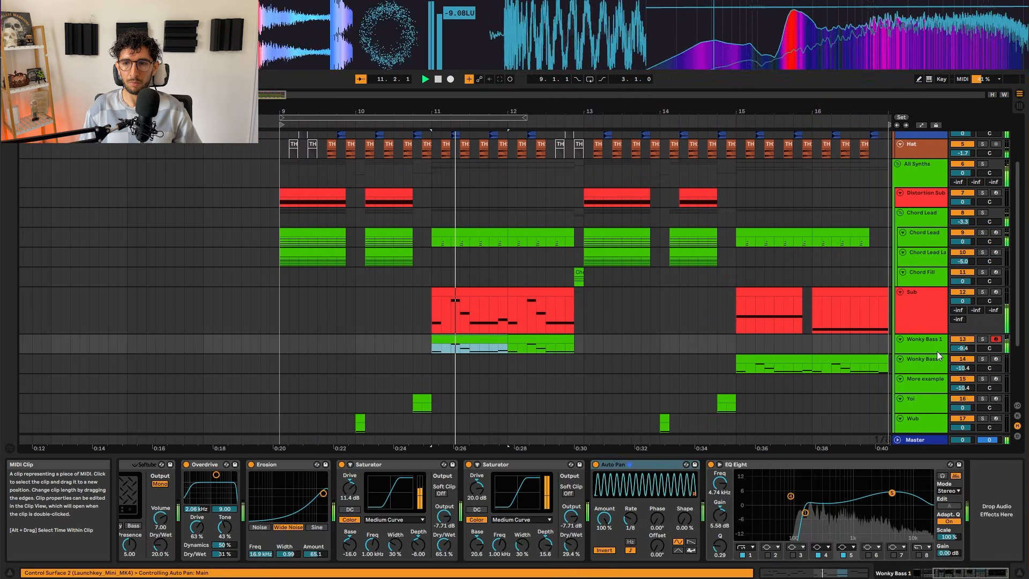
{"action": "left_click", "coordinate": [920, 342]}
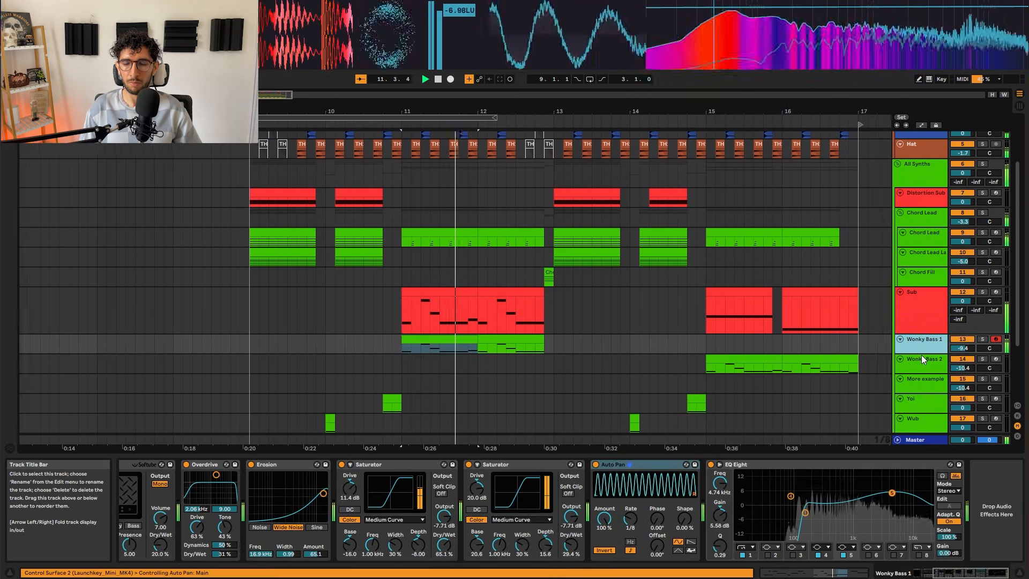
{"action": "key", "text": "h"}
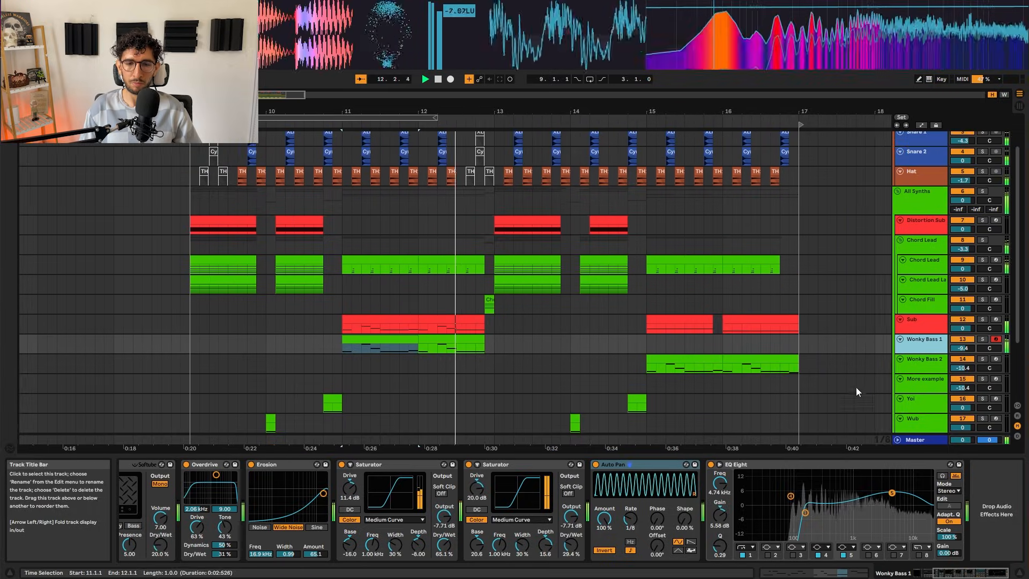
- Play the second half of the drop from bar 13 with all tracks, showing the lower synth and fill tracks
{"action": "left_click", "coordinate": [513, 247]}
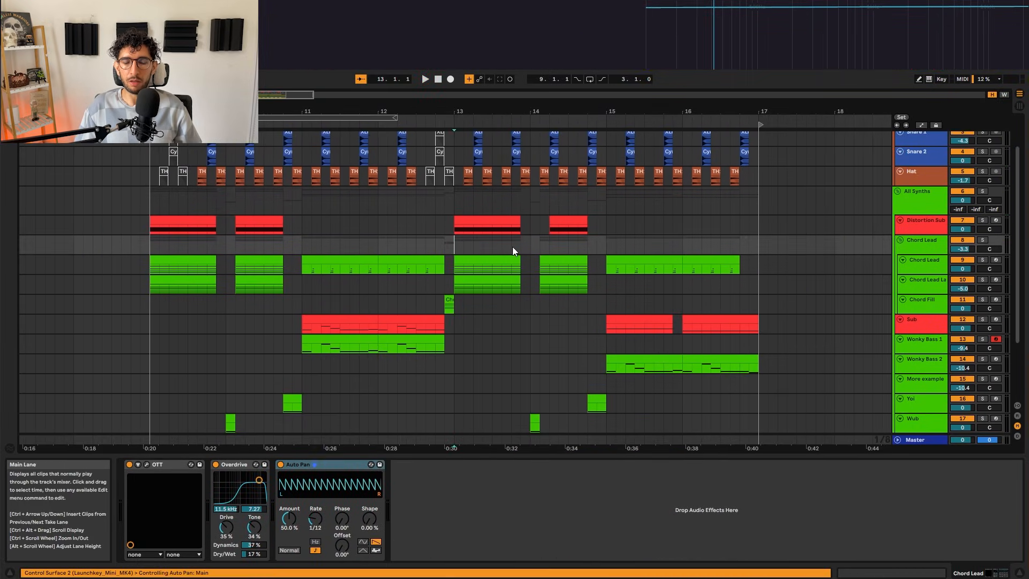
{"action": "left_click_drag", "start_coordinate": [512, 246], "coordinate": [426, 253]}
{"action": "scroll", "coordinate": [321, 270], "scroll_direction": "up", "scroll_amount": 2}
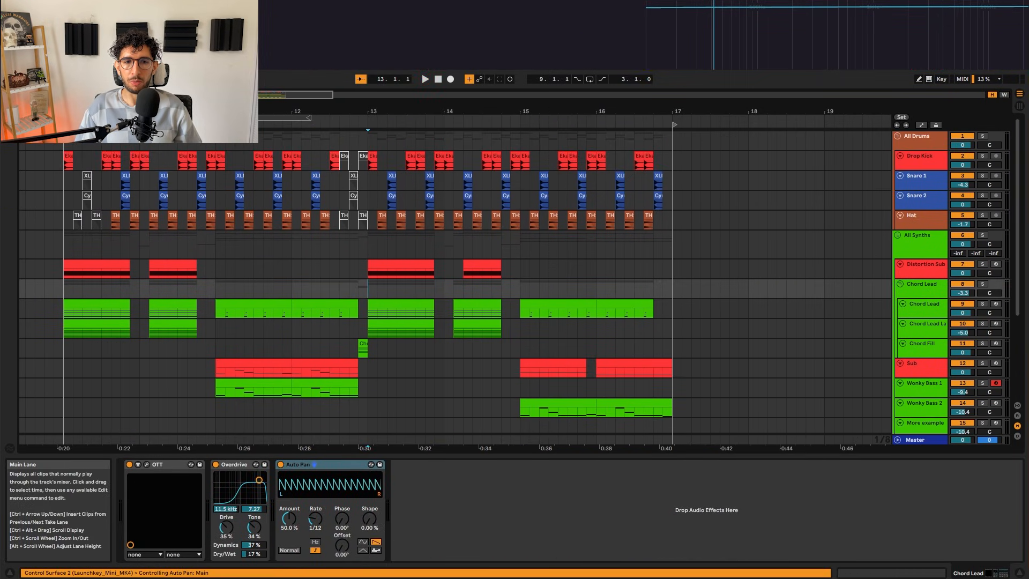
{"action": "left_click", "coordinate": [66, 252]}
{"action": "key", "text": "space"}
{"action": "left_click_drag", "start_coordinate": [585, 240], "coordinate": [332, 235]}
{"action": "scroll", "coordinate": [332, 235], "scroll_direction": "down", "scroll_amount": 2}
{"action": "scroll", "coordinate": [332, 235], "scroll_direction": "up", "scroll_amount": 1}
{"action": "scroll", "coordinate": [332, 235], "scroll_direction": "down", "scroll_amount": 1}
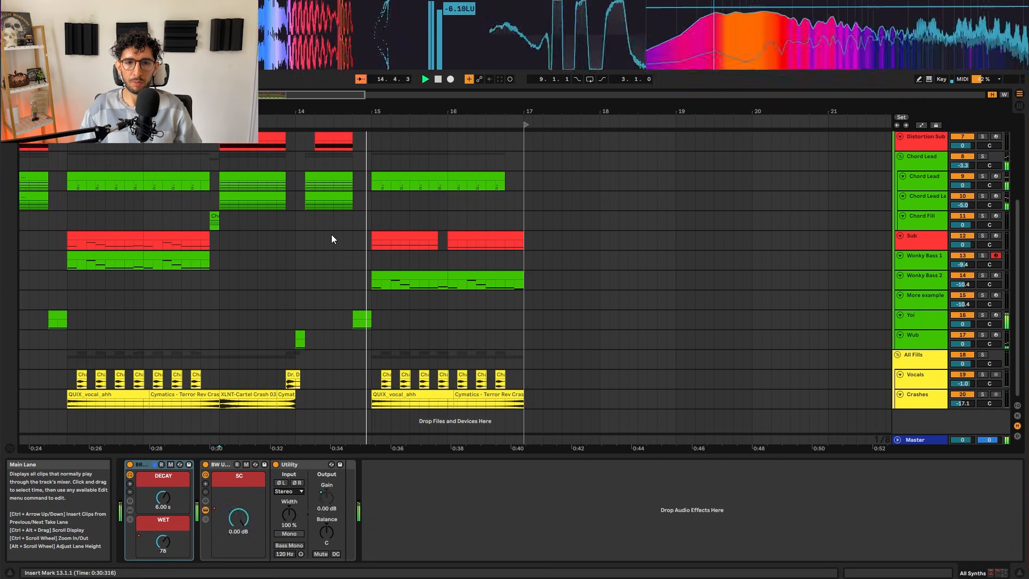
{"action": "key", "text": "space"}
- Solo the Wub track and audition its clips at bars 10 and 14
{"action": "left_click", "coordinate": [181, 335]}
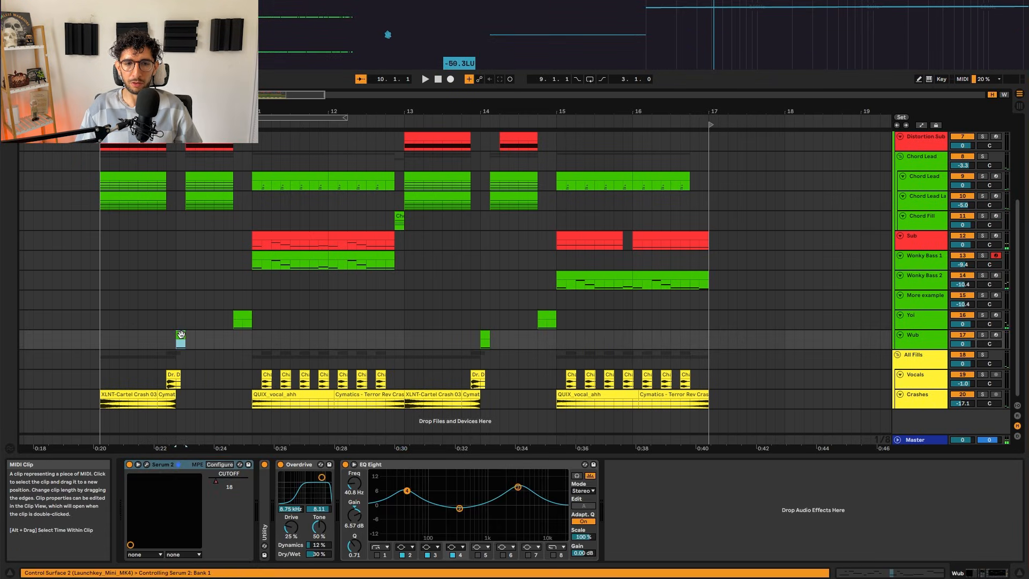
{"action": "key", "text": "s"}
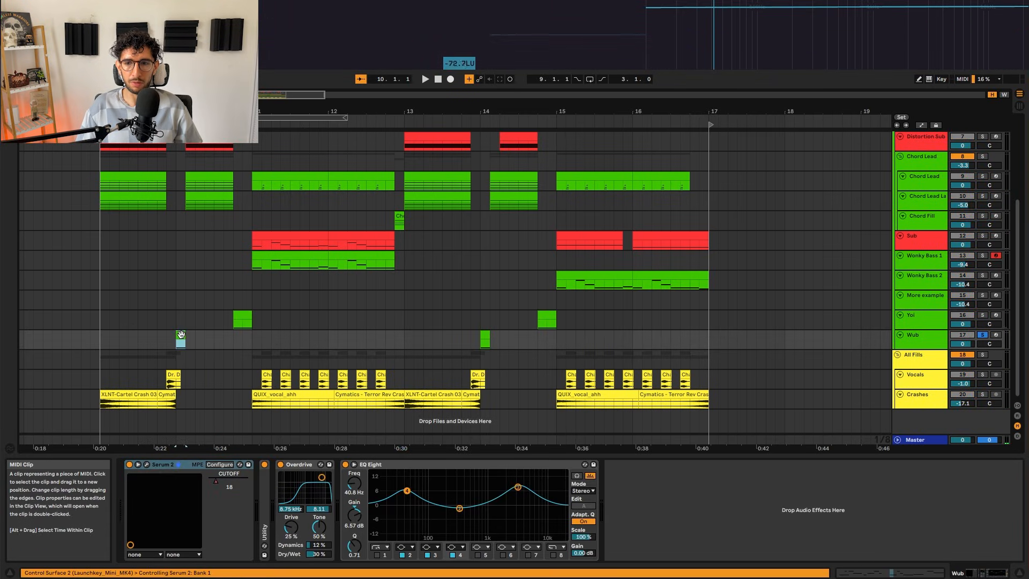
{"action": "key", "text": "space"}
{"action": "key", "text": "space"}
{"action": "key", "text": "space"}
{"action": "key", "text": "space"}
{"action": "left_click_drag", "start_coordinate": [628, 355], "coordinate": [402, 361]}
{"action": "left_click", "coordinate": [469, 344]}
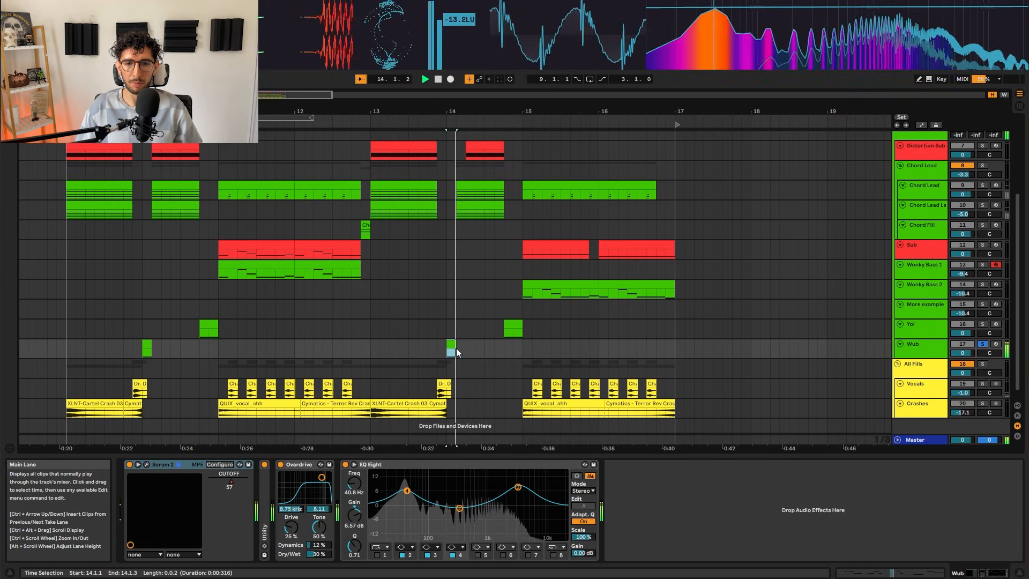
- Solo the Yoi track and audition its clips before bars 11 and 15
{"action": "left_click", "coordinate": [221, 324]}
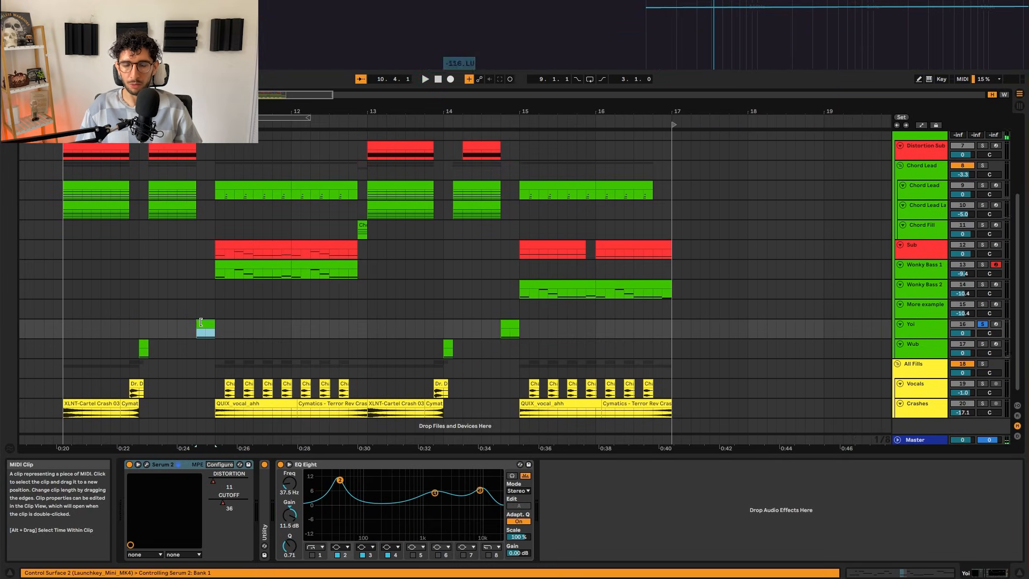
{"action": "scroll", "coordinate": [194, 323], "scroll_direction": "left", "scroll_amount": 5}
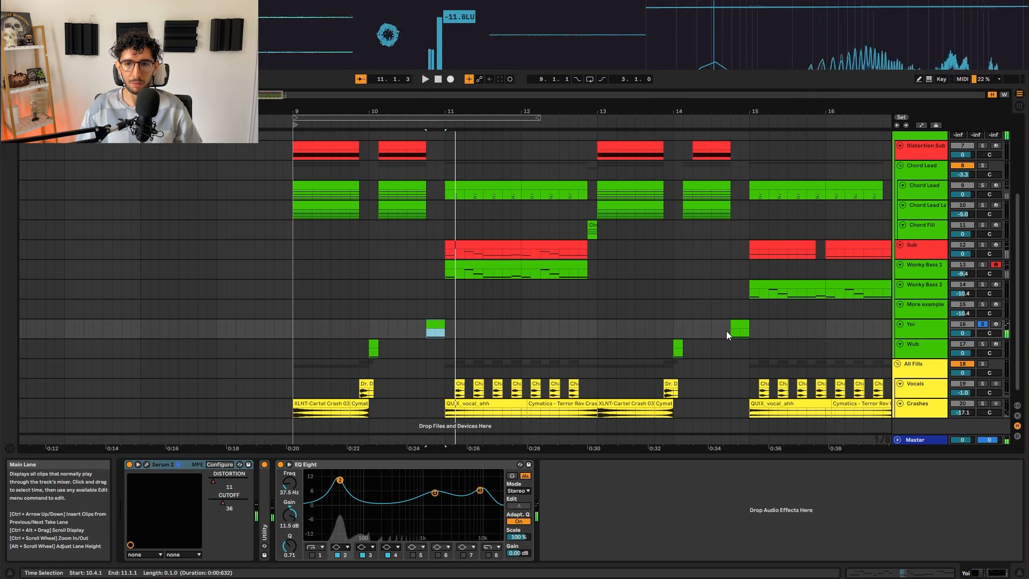
{"action": "left_click", "coordinate": [735, 327]}
{"action": "scroll", "coordinate": [735, 327], "scroll_direction": "right", "scroll_amount": 6}
{"action": "key", "text": "space"}
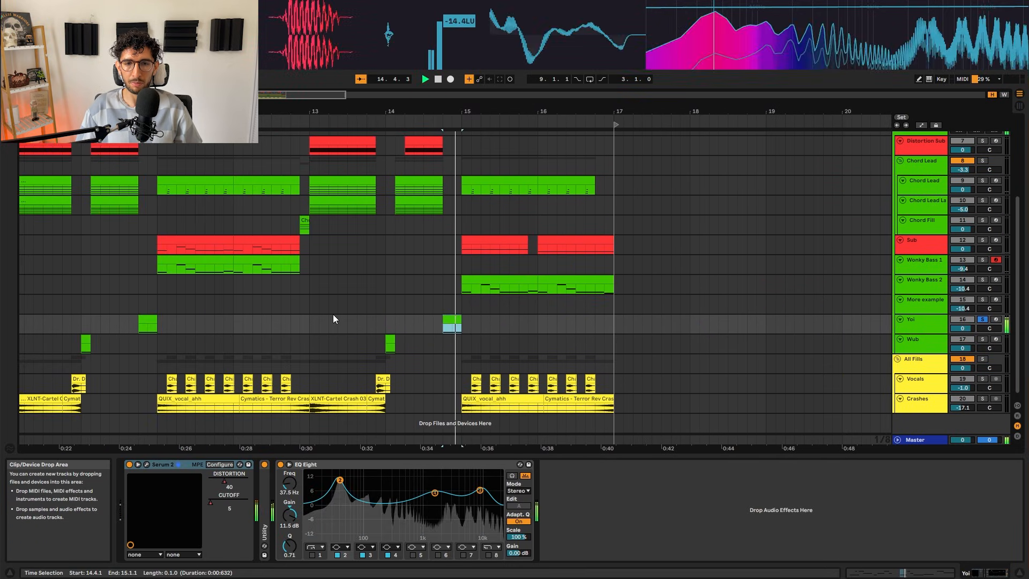
- Solo the Wonky Bass 2 track and audition its first clip from bar 15
{"action": "left_click", "coordinate": [146, 464]}
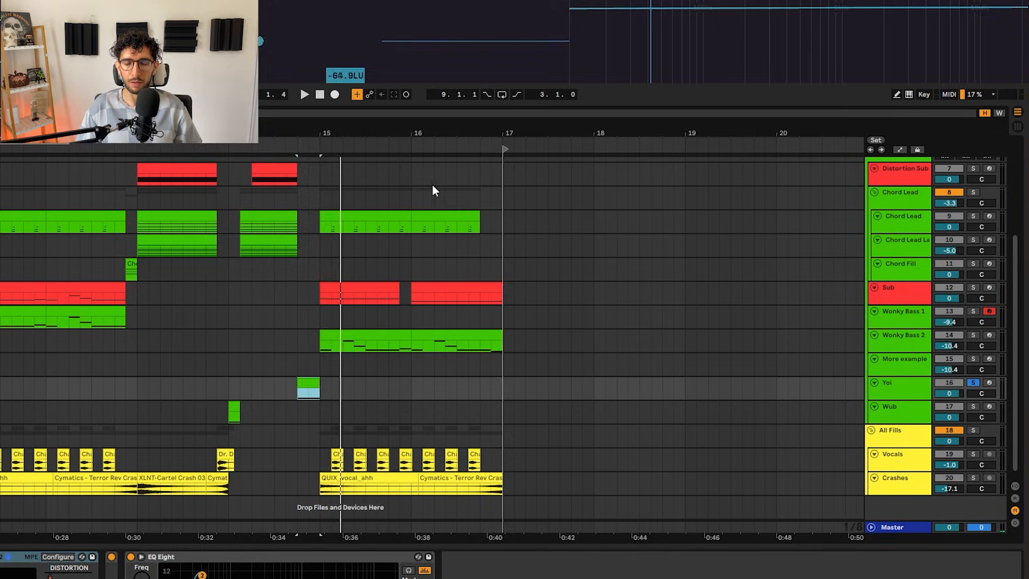
{"action": "left_click", "coordinate": [376, 329]}
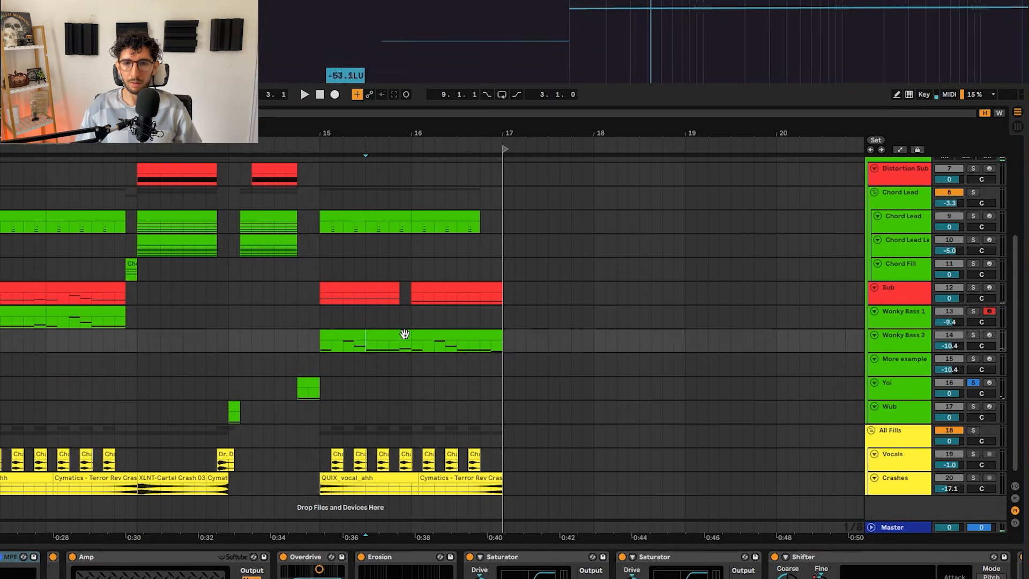
{"action": "scroll", "coordinate": [334, 361], "scroll_direction": "right", "scroll_amount": 4}
{"action": "left_click", "coordinate": [269, 355]}
{"action": "scroll", "coordinate": [269, 354], "scroll_direction": "up", "scroll_amount": 2}
{"action": "scroll", "coordinate": [225, 326], "scroll_direction": "up", "scroll_amount": 3}
{"action": "left_click_drag", "start_coordinate": [157, 297], "coordinate": [434, 301]}
{"action": "scroll", "coordinate": [434, 302], "scroll_direction": "down", "scroll_amount": 3}
{"action": "left_click", "coordinate": [225, 320]}
{"action": "left_click", "coordinate": [212, 333]}
{"action": "key", "text": "s"}
{"action": "key", "text": "space"}
{"action": "scroll", "coordinate": [211, 335], "scroll_direction": "down", "scroll_amount": 2}
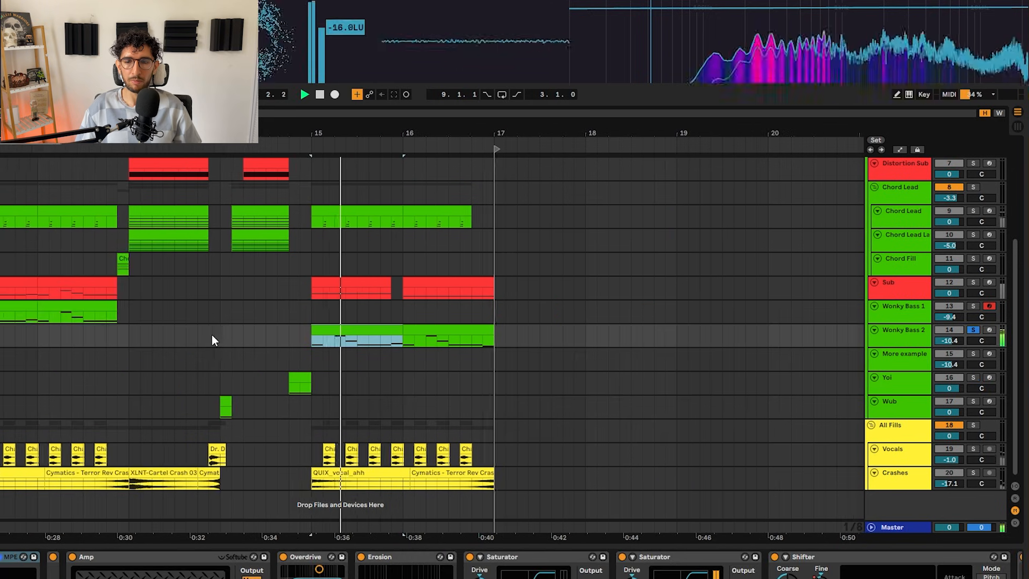
{"action": "scroll", "coordinate": [211, 334], "scroll_direction": "up", "scroll_amount": 2}
{"action": "key", "text": "space"}
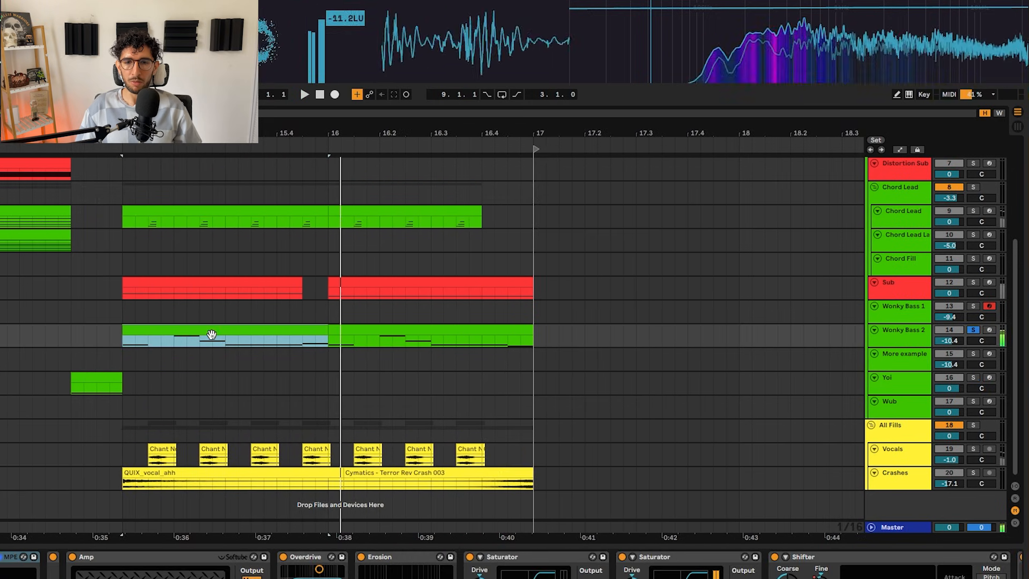
- Compare the Wonky Bass 2 clip at bar 15 with the Sub clip starting there, ending on the Wonky Bass 2 clip
{"action": "scroll", "coordinate": [211, 334], "scroll_direction": "down", "scroll_amount": 4}
{"action": "scroll", "coordinate": [211, 334], "scroll_direction": "up", "scroll_amount": 3}
{"action": "left_click", "coordinate": [211, 326]}
{"action": "left_click", "coordinate": [188, 328]}
{"action": "left_click", "coordinate": [180, 279]}
{"action": "left_click", "coordinate": [181, 336]}
{"action": "left_click", "coordinate": [192, 328]}
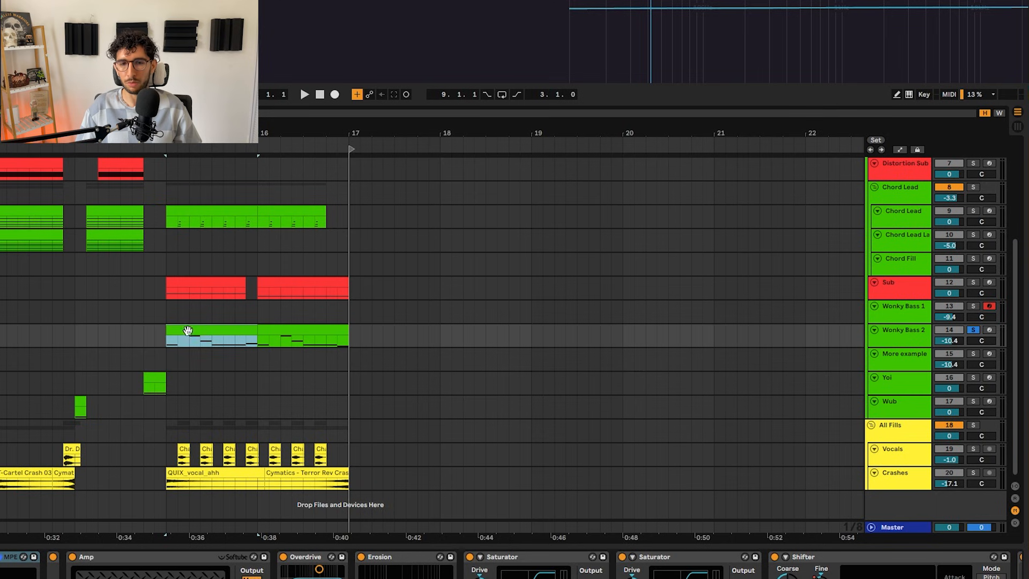
- Play the final two bars from bar 15 with all tracks sounding and no solo
{"action": "scroll", "coordinate": [240, 368], "scroll_direction": "left", "scroll_amount": 2}
{"action": "scroll", "coordinate": [240, 368], "scroll_direction": "up", "scroll_amount": 4}
{"action": "scroll", "coordinate": [248, 441], "scroll_direction": "down", "scroll_amount": 4}
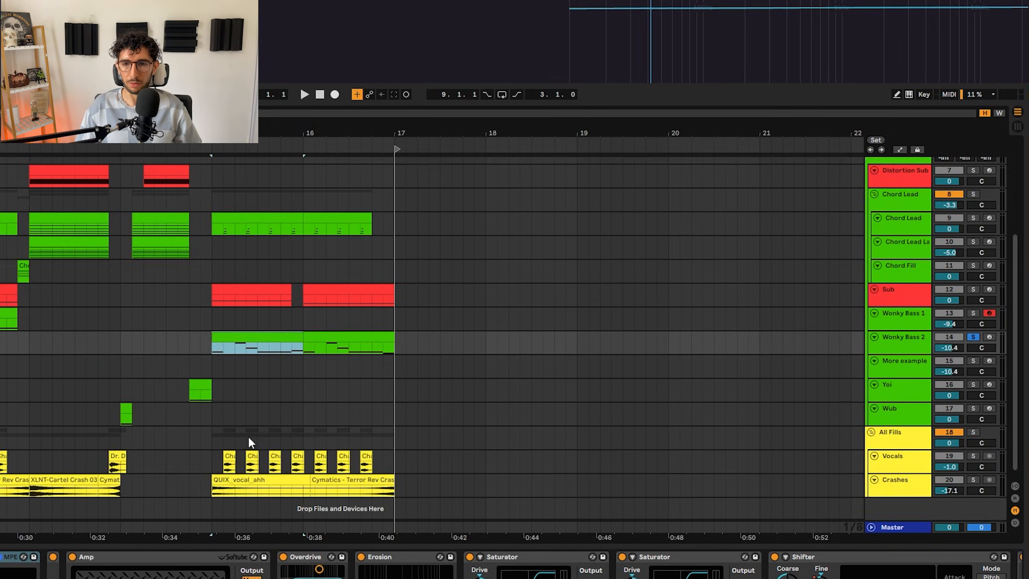
{"action": "scroll", "coordinate": [252, 423], "scroll_direction": "up", "scroll_amount": 2}
{"action": "key", "text": "space"}
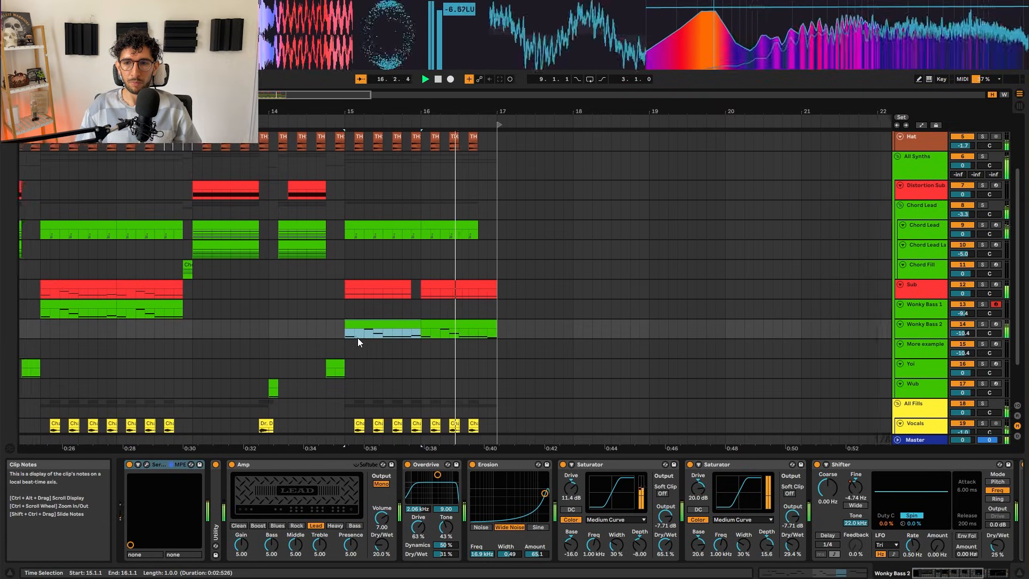
{"action": "left_click", "coordinate": [332, 342]}
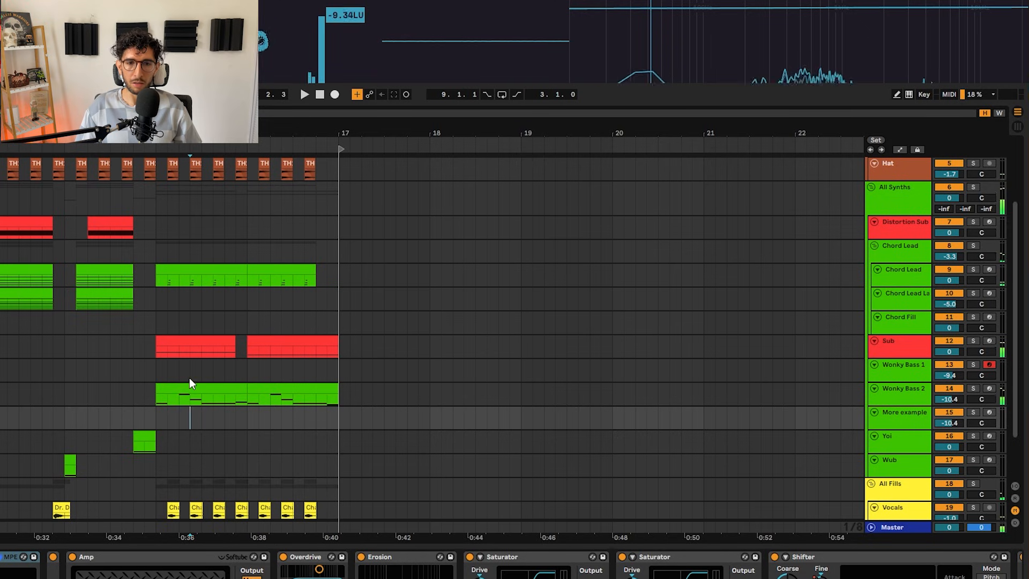
- Solo the Sub track and audition its clip at bar 15
{"action": "left_click", "coordinate": [172, 350]}
{"action": "key", "text": "s"}
{"action": "scroll", "coordinate": [97, 345], "scroll_direction": "left", "scroll_amount": 5}
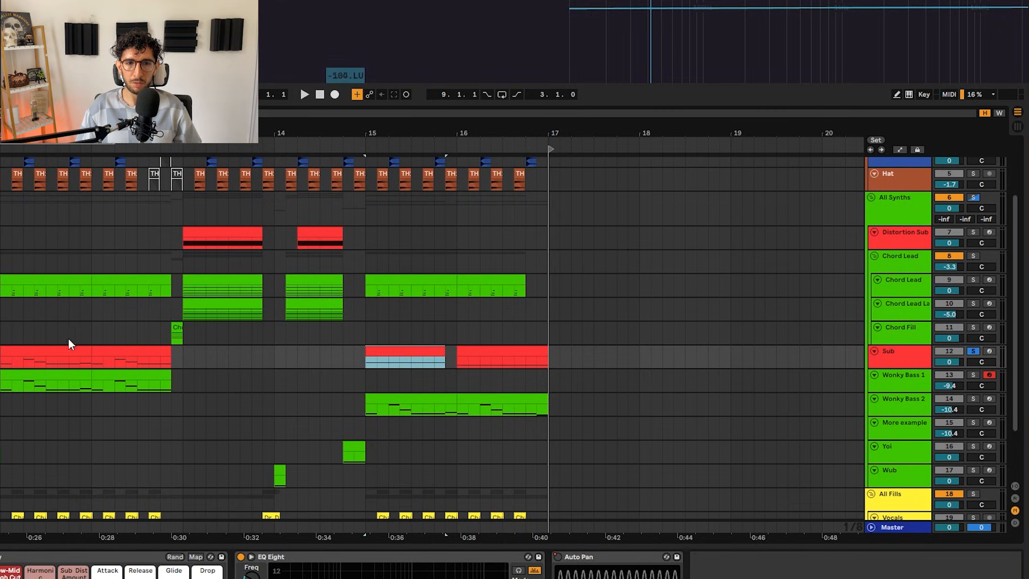
{"action": "key", "text": "space"}
{"action": "key", "text": "space"}
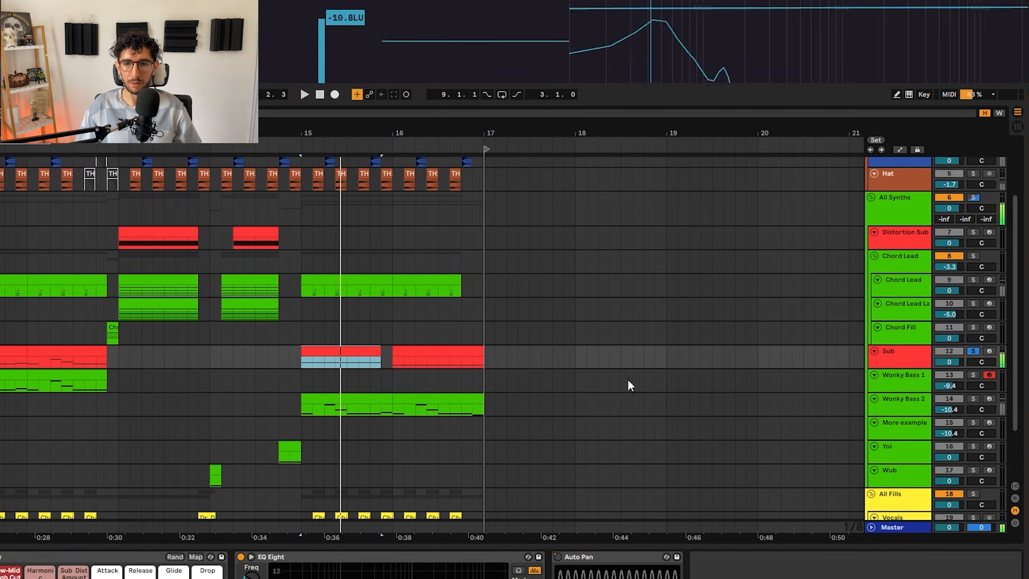
- Enlarge the Sub track, show the Device On automation of its Auto Pan, and play the track from bar 15
{"action": "left_click_drag", "start_coordinate": [904, 368], "coordinate": [904, 402]}
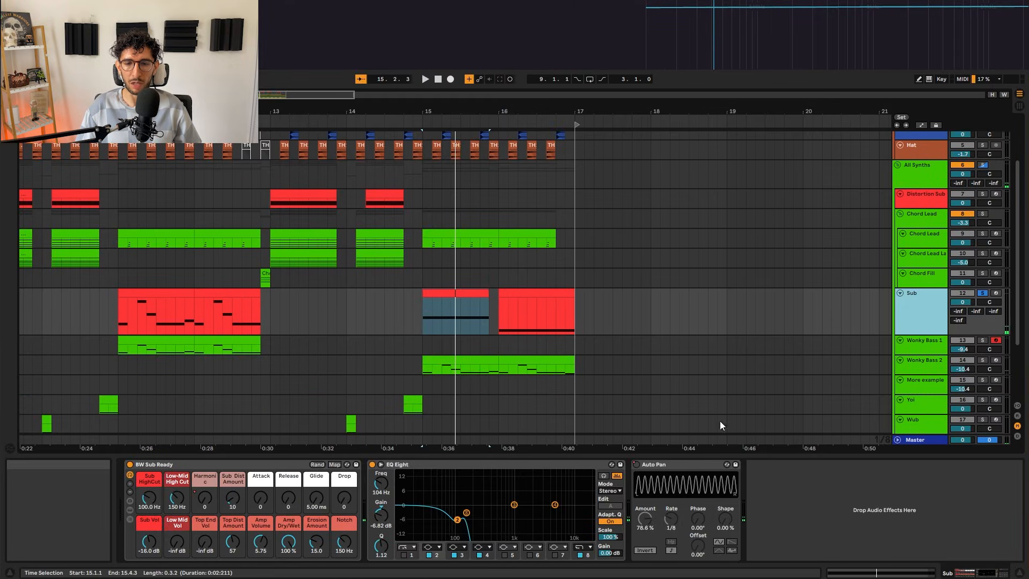
{"action": "left_click", "coordinate": [665, 464]}
{"action": "right_click", "coordinate": [636, 464]}
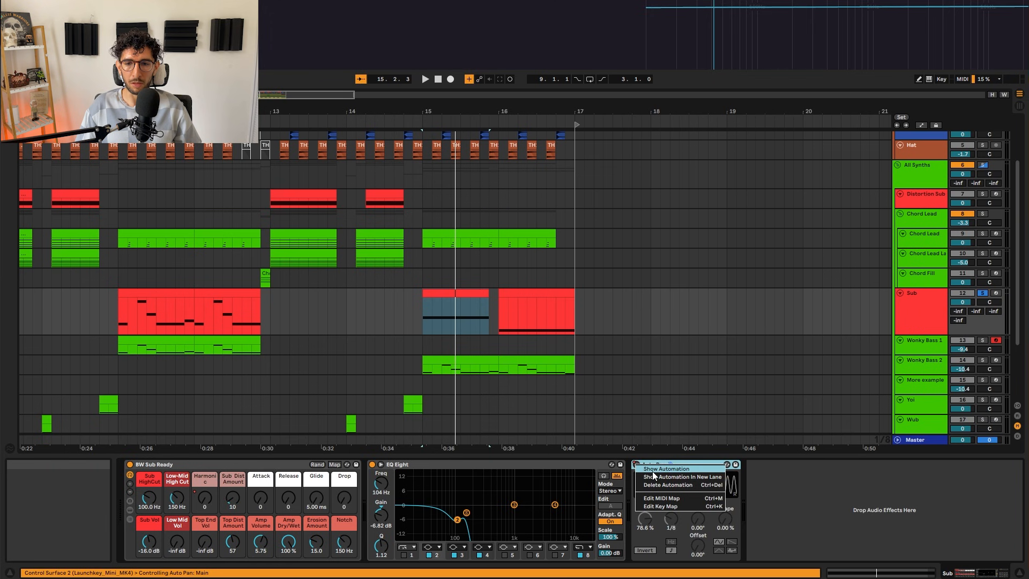
{"action": "left_click", "coordinate": [651, 469]}
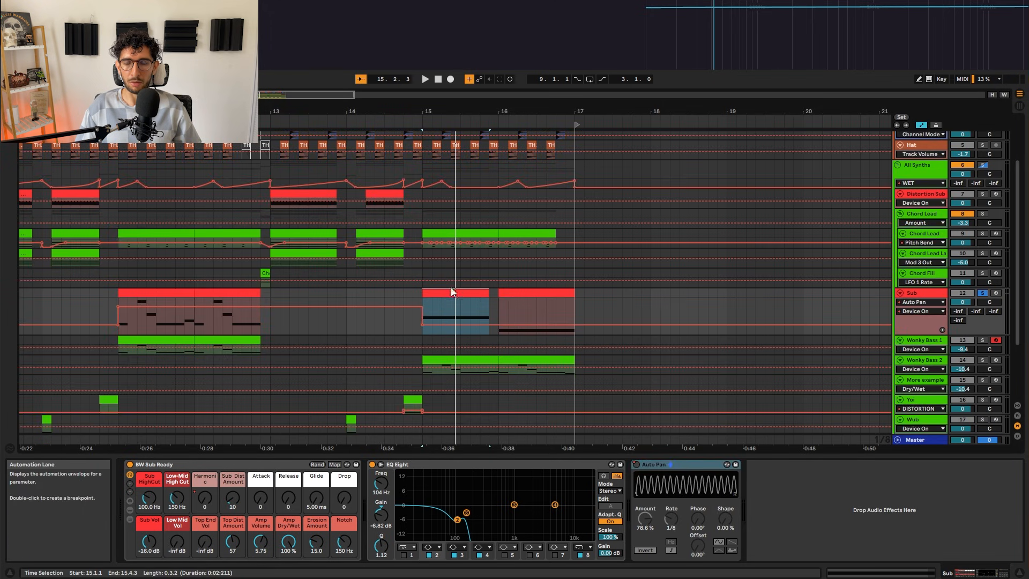
{"action": "key", "text": "space"}
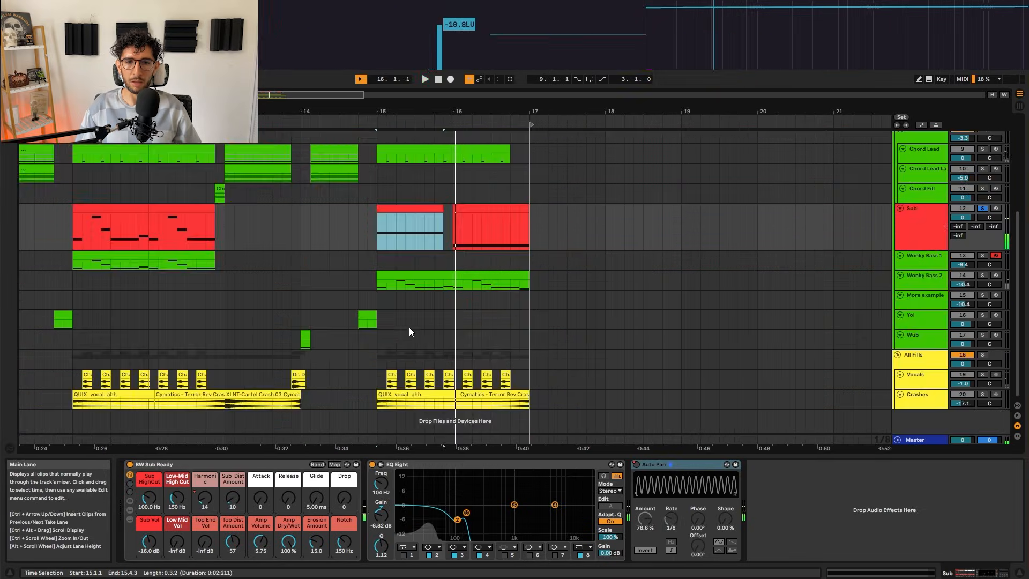
- Solo and play Wonky Bass 2 from bar 15, and review its effects chain through to the EQ Eight
{"action": "left_click", "coordinate": [404, 282]}
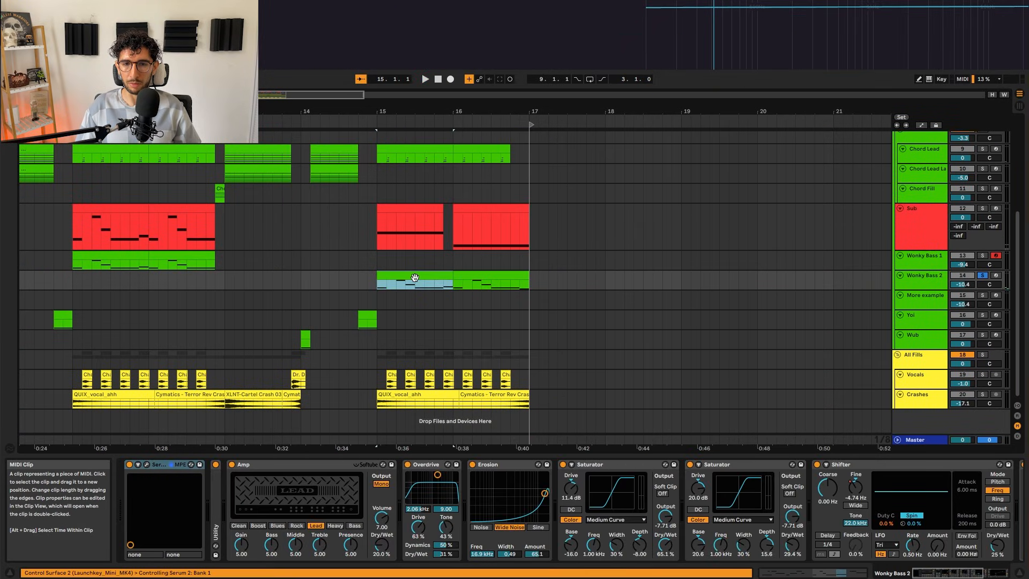
{"action": "key", "text": "space"}
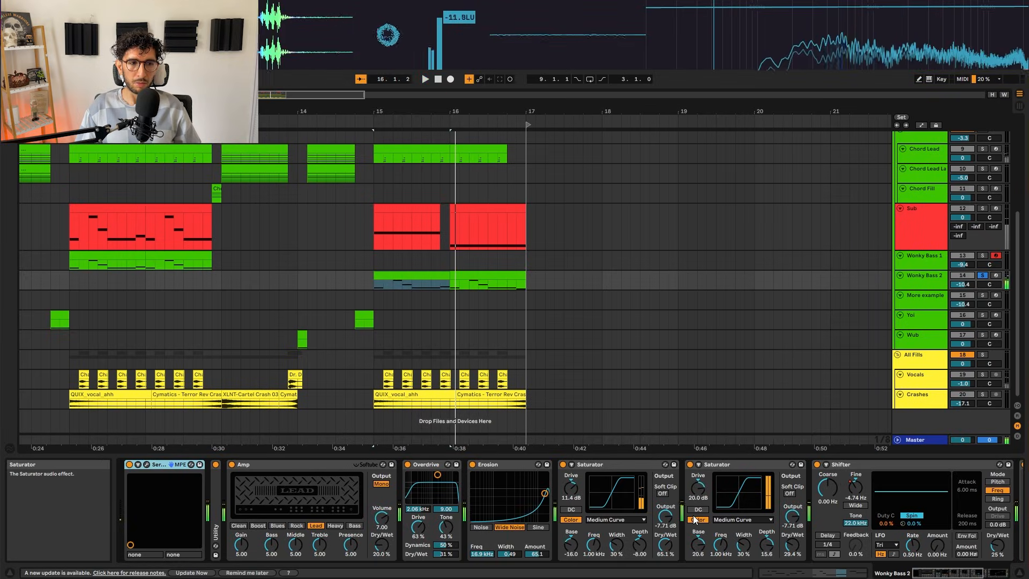
{"action": "scroll", "coordinate": [710, 507], "scroll_direction": "right", "scroll_amount": 5}
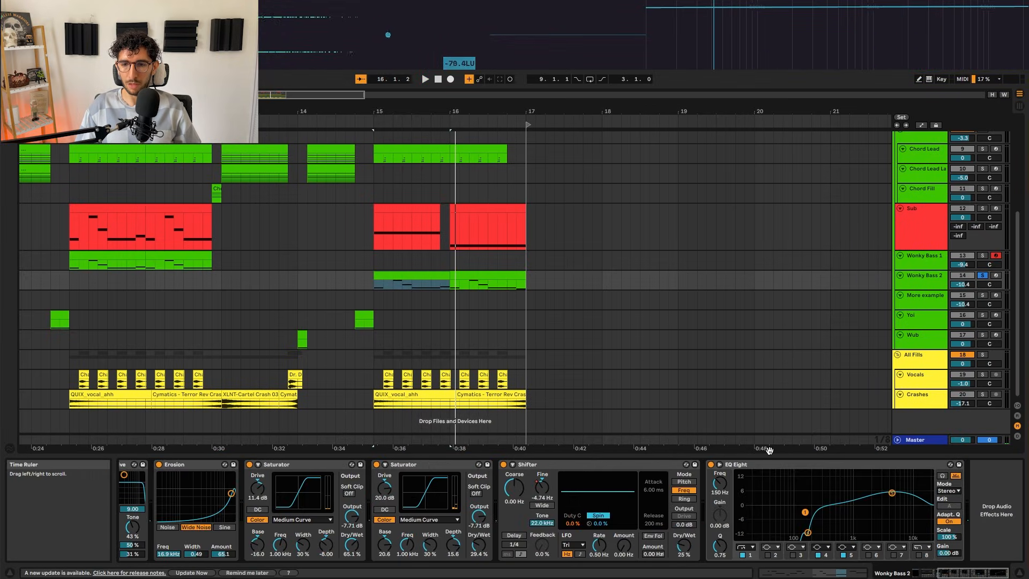
{"action": "left_click", "coordinate": [756, 465]}
{"action": "left_click", "coordinate": [711, 464]}
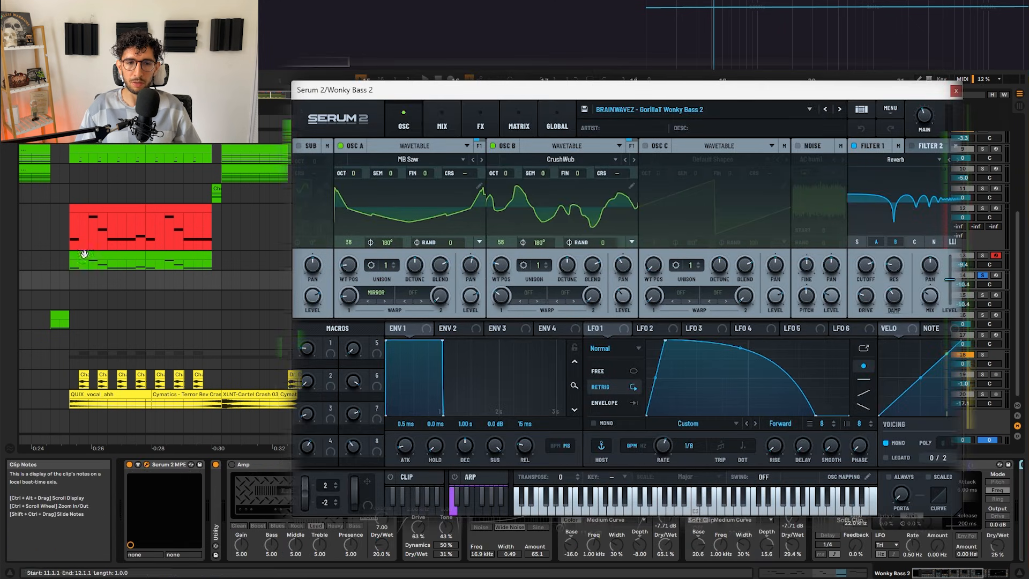
- Solo the Wonky Bass 1 track and audition its clip at bar 11 for comparison with Wonky Bass 2
{"action": "left_click", "coordinate": [120, 255]}
{"action": "key", "text": "s"}
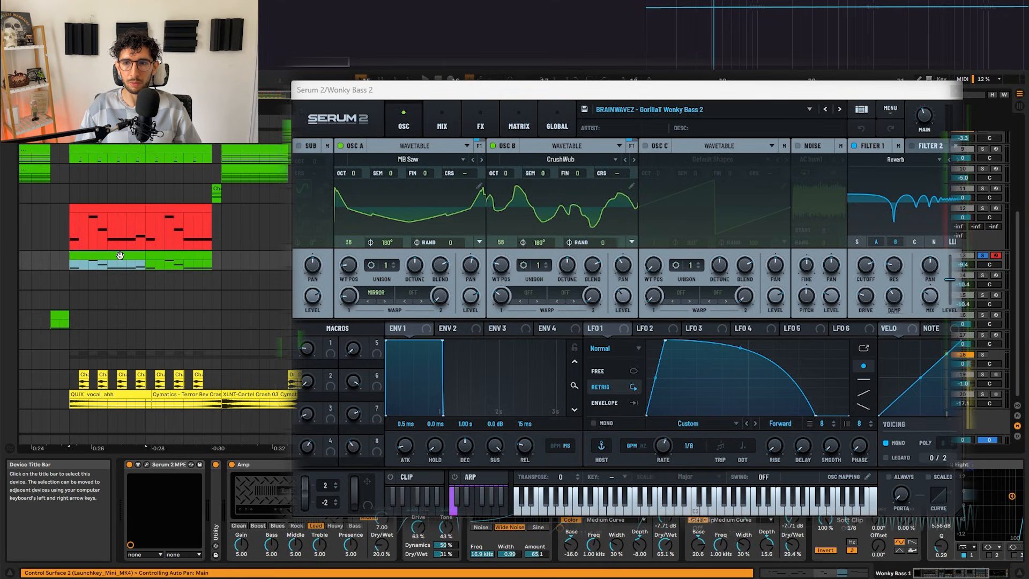
{"action": "key", "text": "space"}
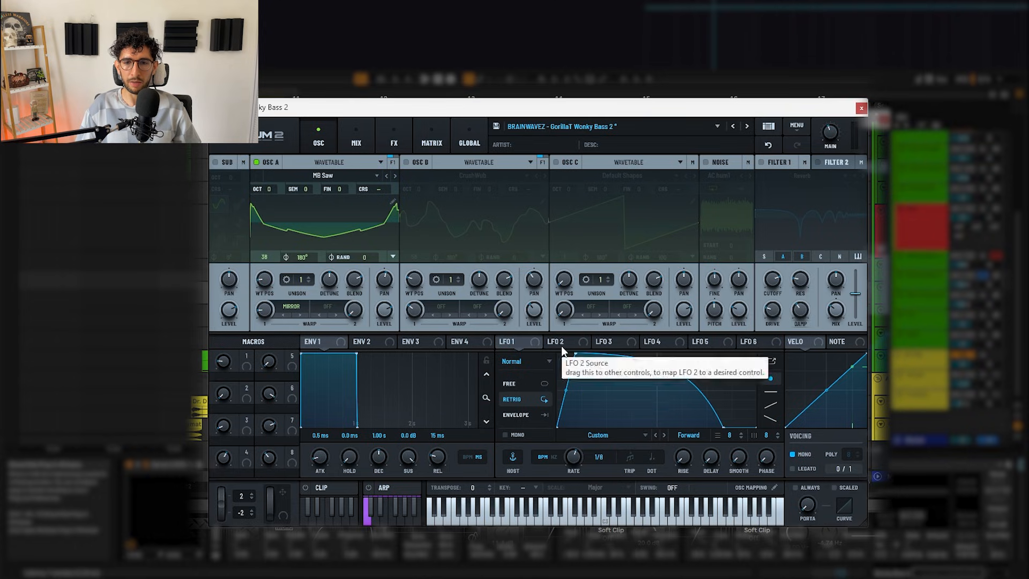
- Turn on oscillator B with the CrushWub wavetable in the Wonky Bass 2 patch, and undo the last test change
{"action": "left_click", "coordinate": [406, 162]}
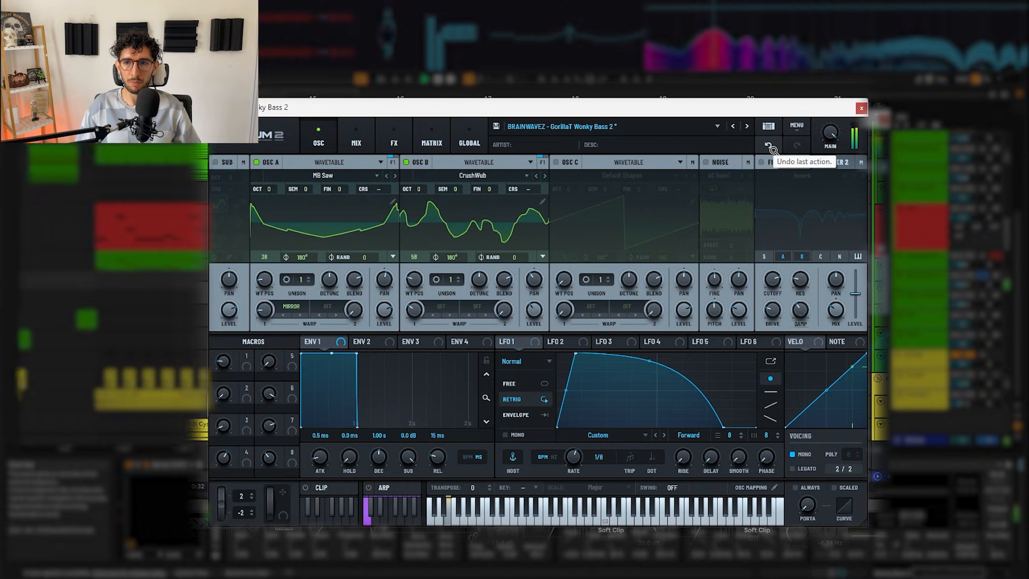
{"action": "left_click", "coordinate": [769, 146]}
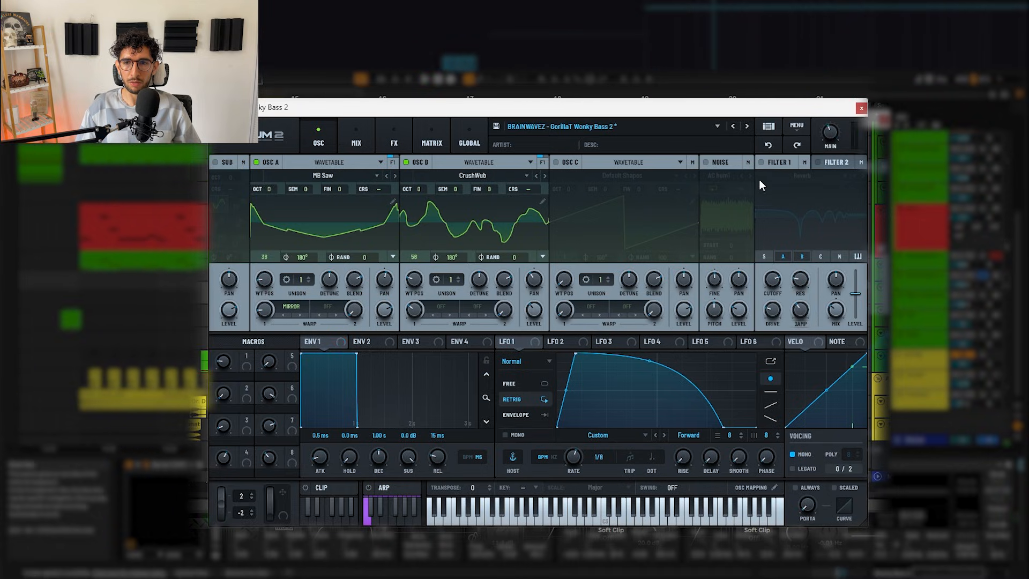
- Turn on Filter 1 with the Reverb type, check its drive and resonance, and undo the last test change
{"action": "left_click", "coordinate": [762, 163]}
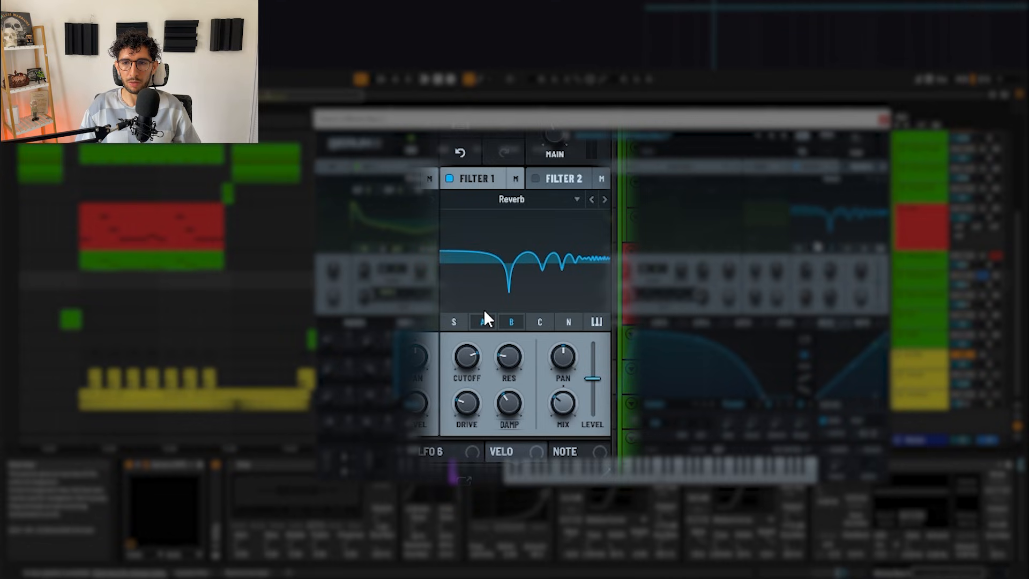
{"action": "mouse_move", "coordinate": [461, 403]}
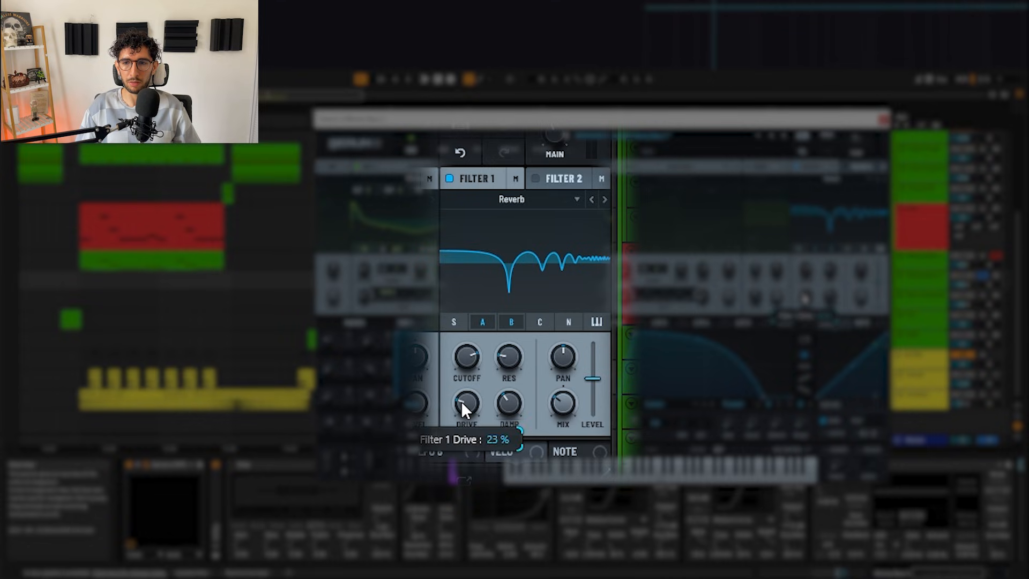
{"action": "mouse_move", "coordinate": [510, 355]}
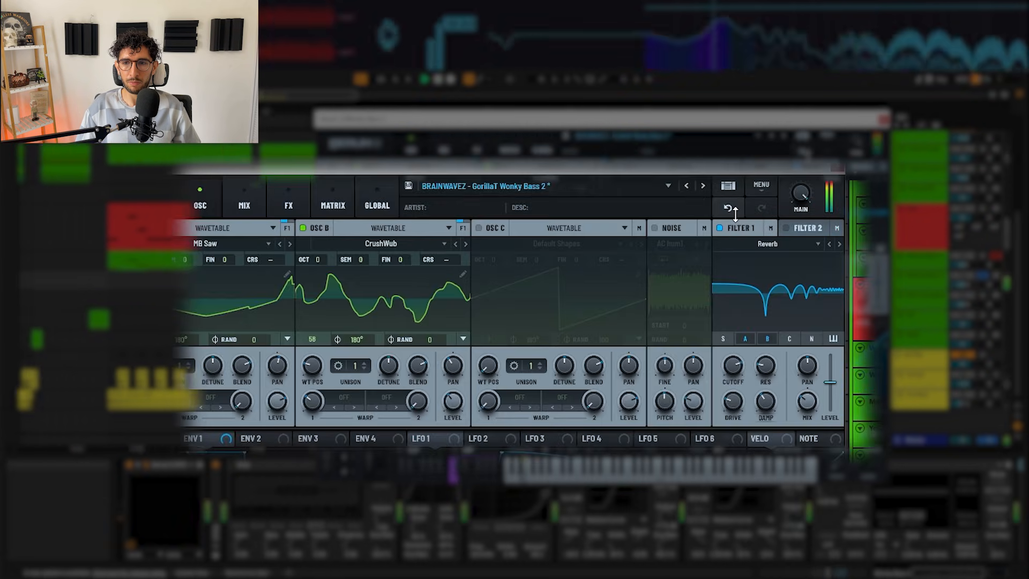
{"action": "left_click", "coordinate": [735, 210]}
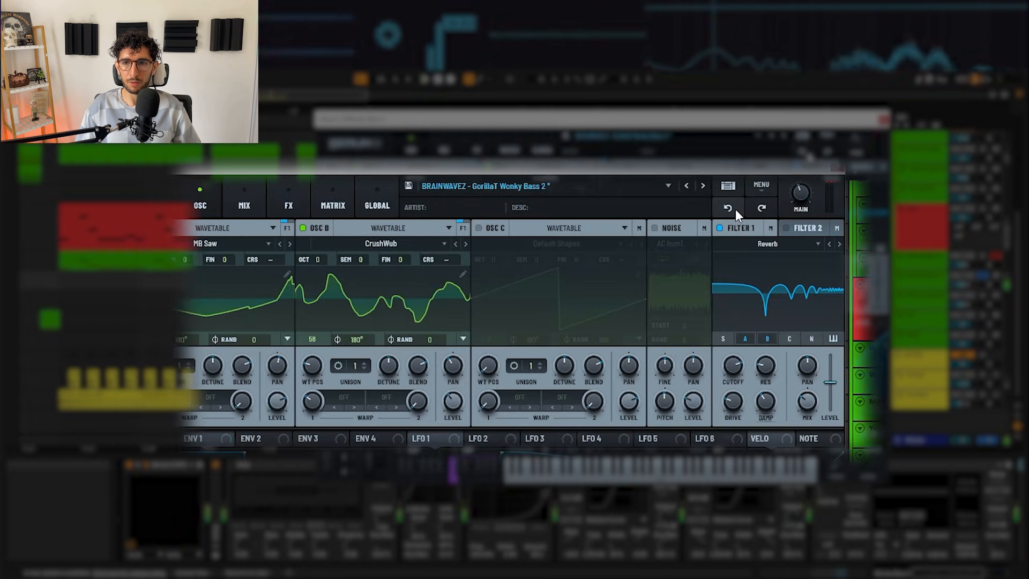
- Enable the patch's Softclip Distortion, Multiband Compressor, Phaser and Diffusor Filter effects one by one and audition the result
{"action": "left_click", "coordinate": [242, 207]}
{"action": "left_click", "coordinate": [286, 210]}
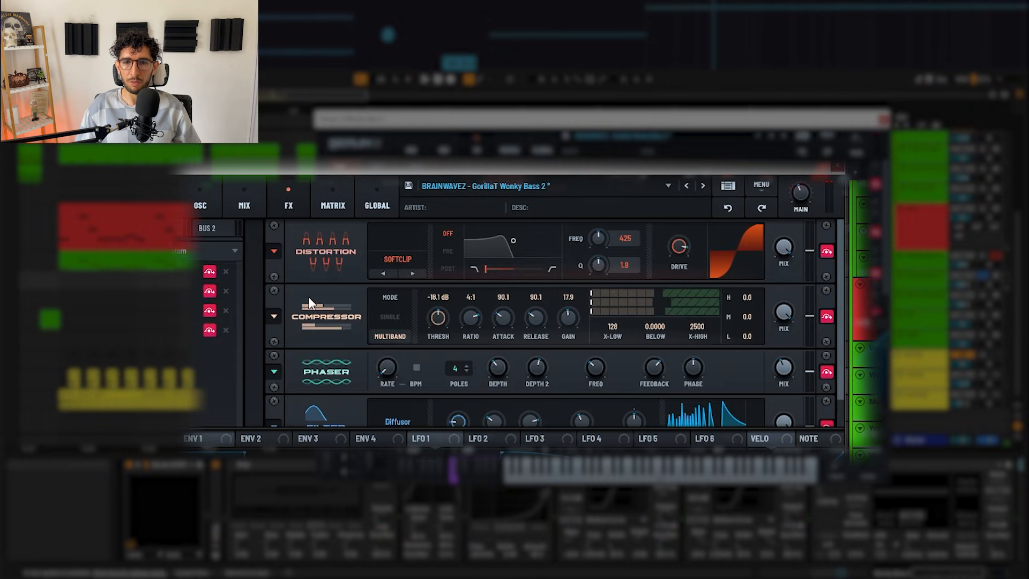
{"action": "left_click", "coordinate": [827, 251]}
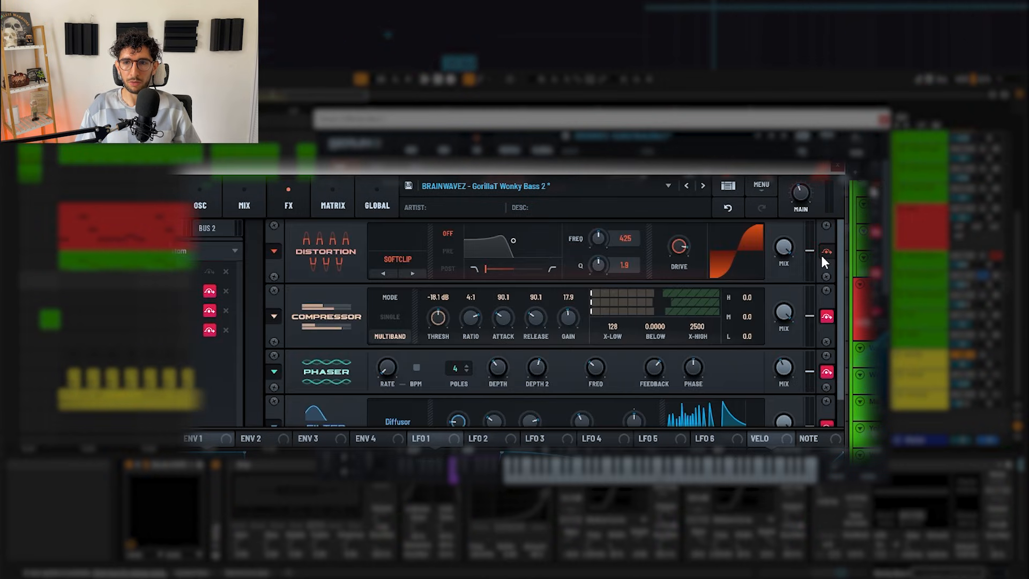
{"action": "scroll", "coordinate": [820, 300], "scroll_direction": "down", "scroll_amount": 1}
{"action": "left_click", "coordinate": [827, 284]}
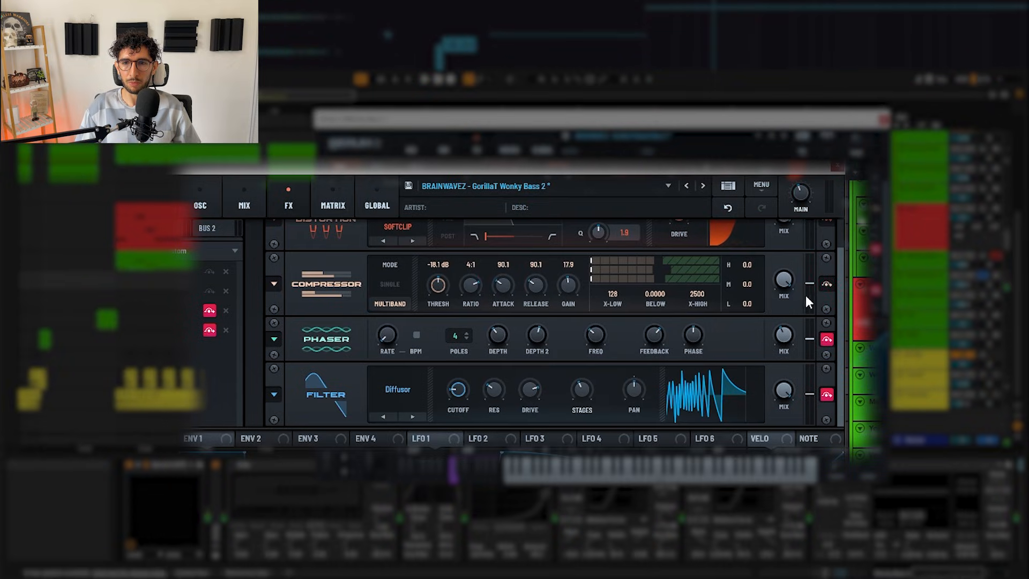
{"action": "left_click", "coordinate": [831, 341]}
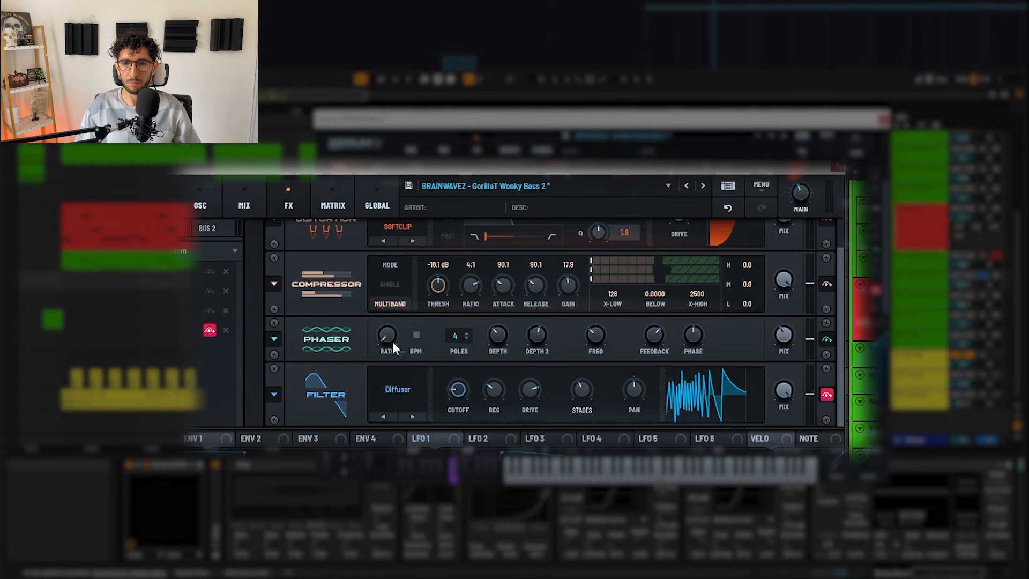
{"action": "left_click", "coordinate": [826, 395]}
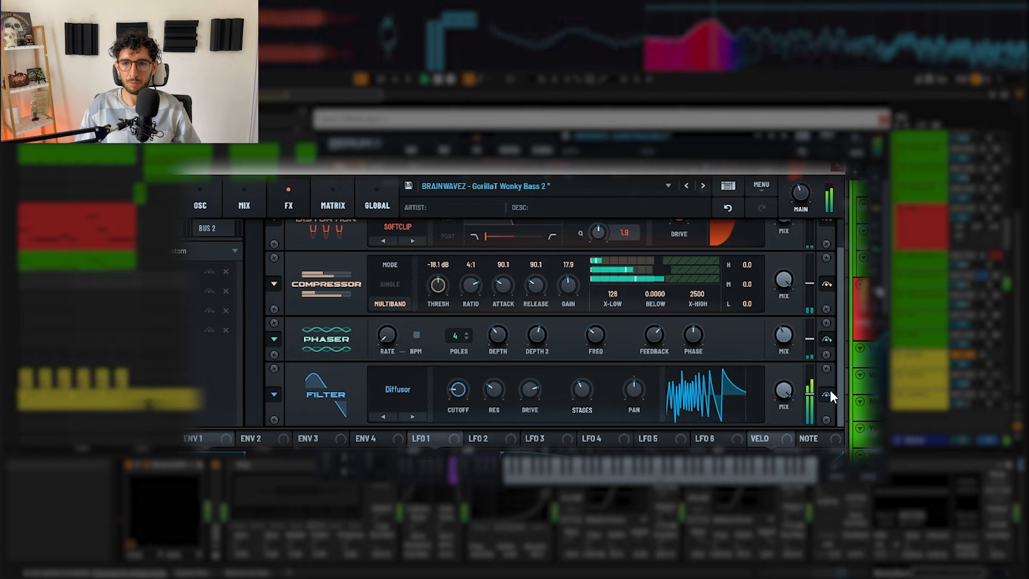
{"action": "key", "text": "space"}
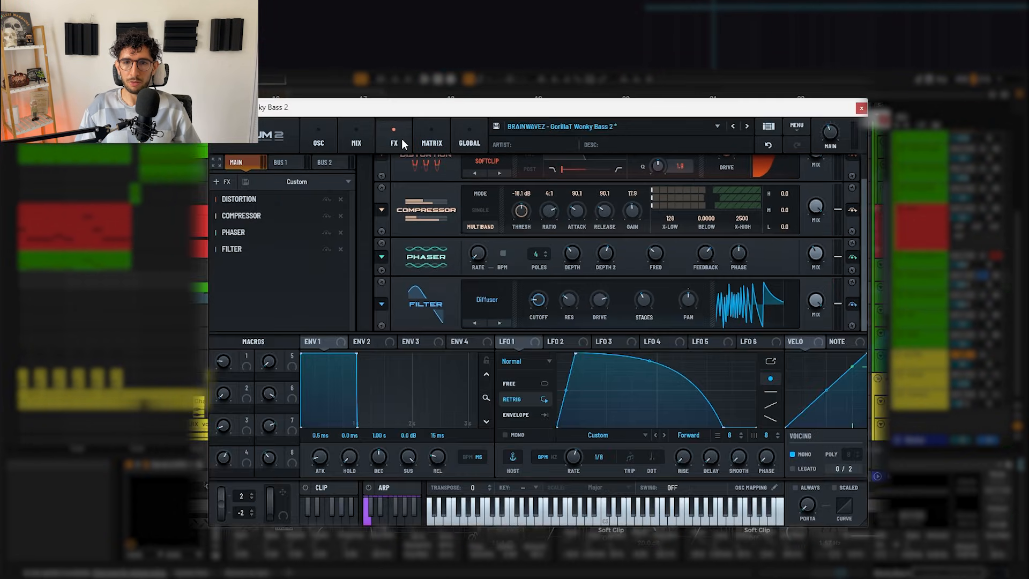
- Review the patch's mixer routing and oscillator settings, and close the Serum 2 window
{"action": "left_click", "coordinate": [357, 140]}
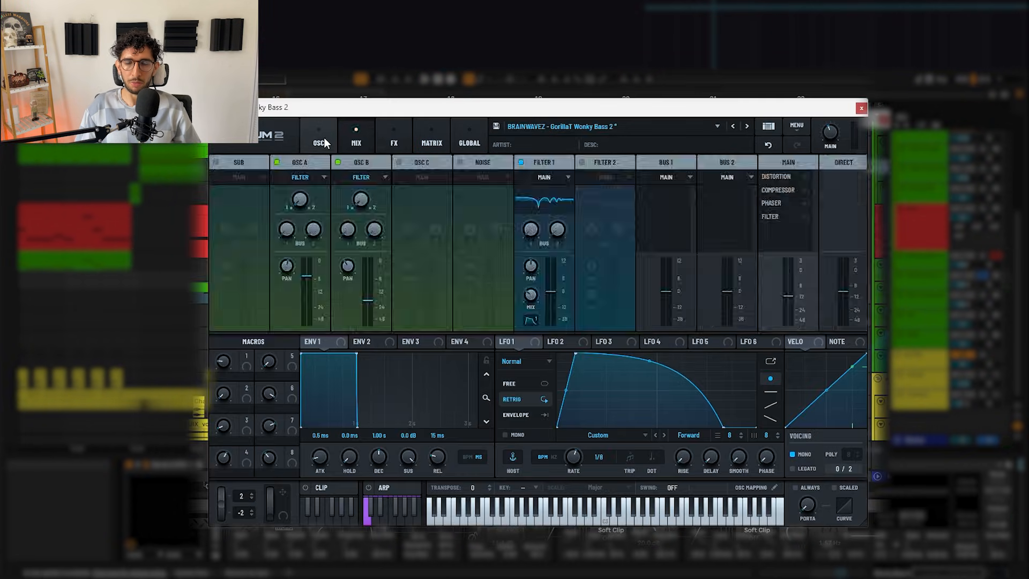
{"action": "left_click", "coordinate": [318, 141]}
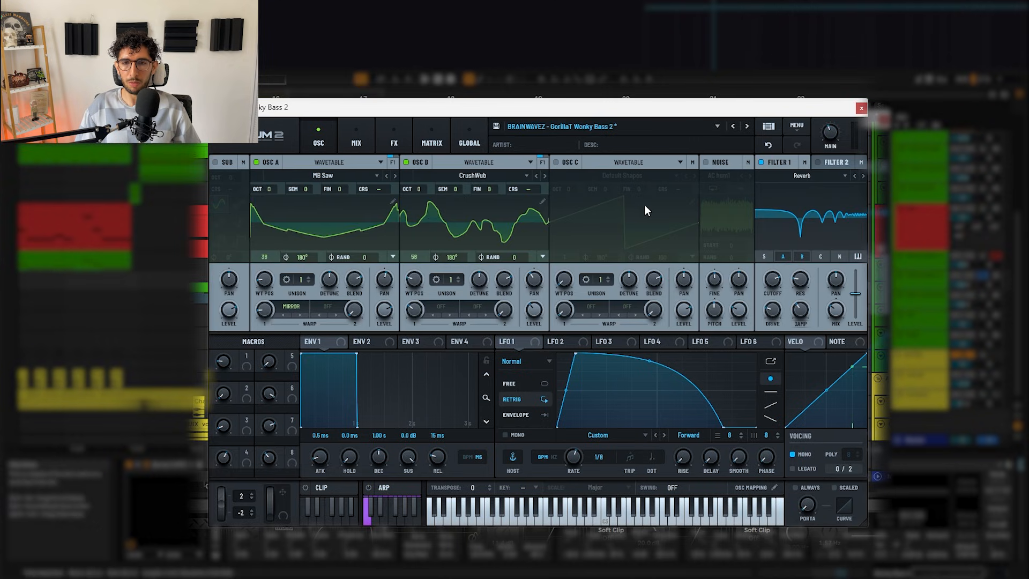
{"action": "left_click", "coordinate": [861, 108]}
- Turn on the Amp effect in the Wonky Bass 2 device chain
{"action": "left_click", "coordinate": [166, 451]}
{"action": "left_click", "coordinate": [144, 446]}
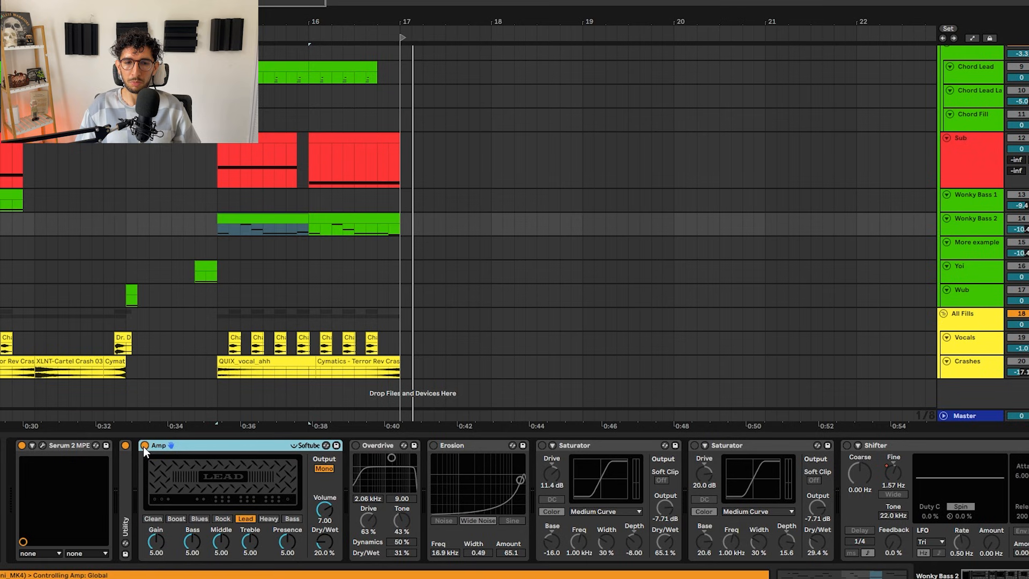
- Turn on the Overdrive, Erosion and both Saturator effects one by one while auditioning the Wonky Bass 2 clip
{"action": "key", "text": "space"}
{"action": "left_click", "coordinate": [355, 445]}
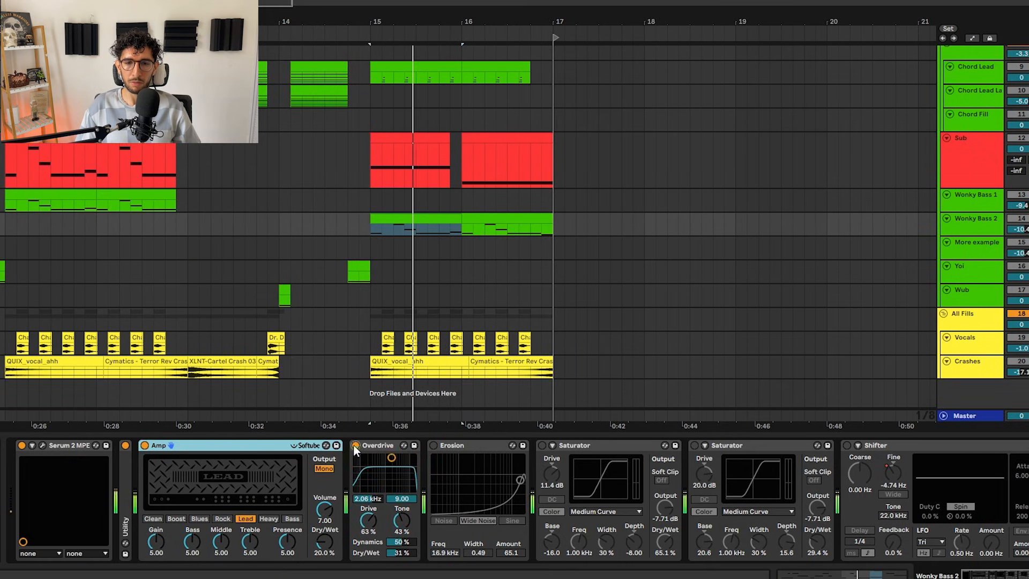
{"action": "left_click", "coordinate": [434, 446]}
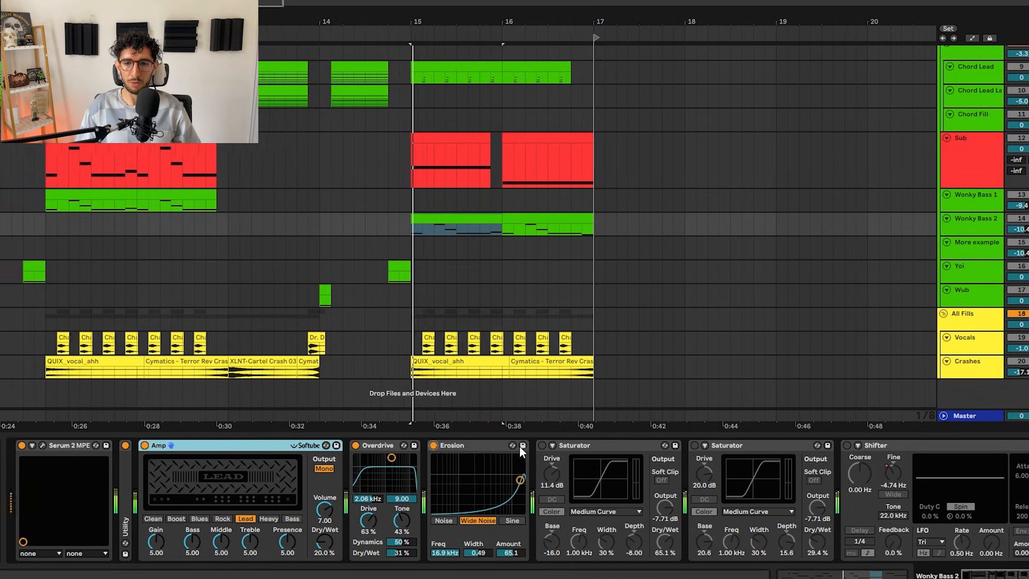
{"action": "left_click", "coordinate": [542, 445]}
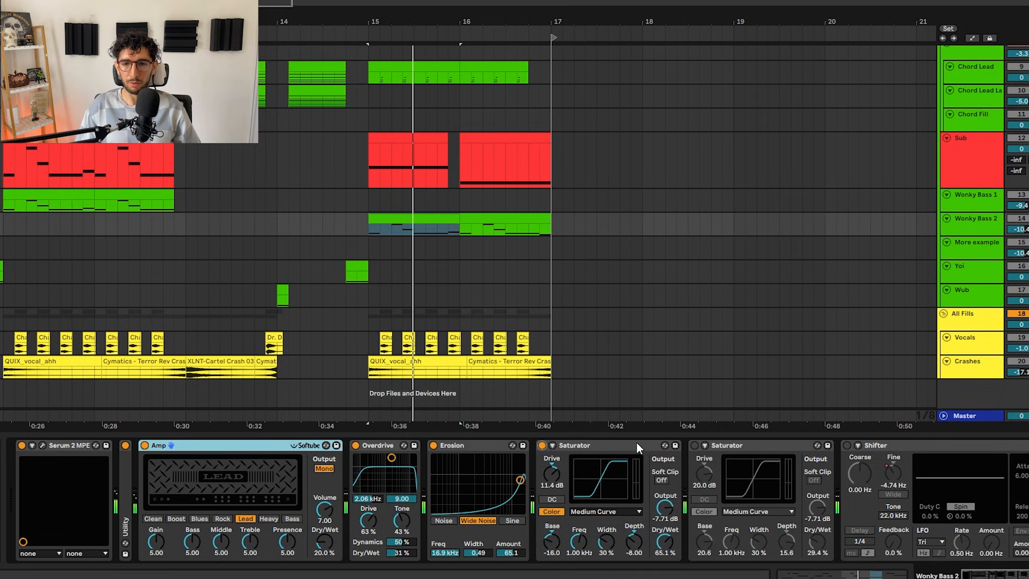
{"action": "left_click", "coordinate": [695, 446]}
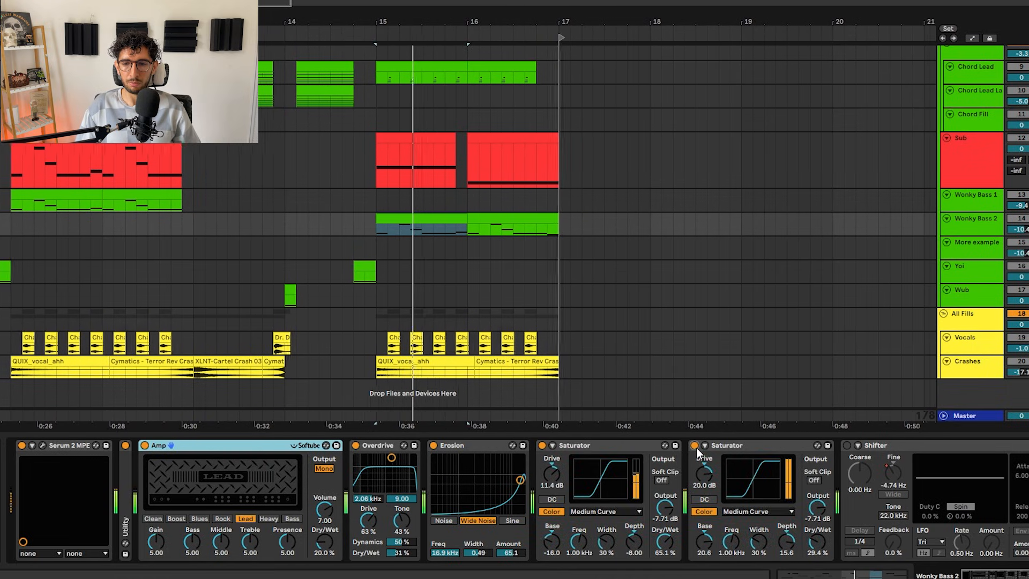
- Turn on the Shifter, check its Freq mode, Fine and Dry/Wet settings, and audition the bass
{"action": "scroll", "coordinate": [998, 555], "scroll_direction": "right", "scroll_amount": 5}
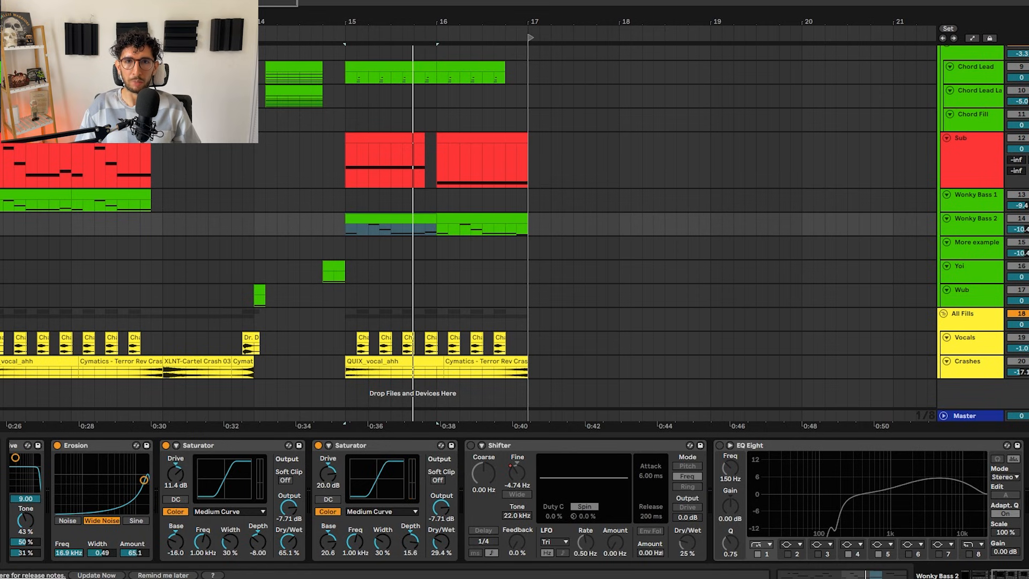
{"action": "left_click", "coordinate": [471, 445]}
{"action": "left_click", "coordinate": [520, 450]}
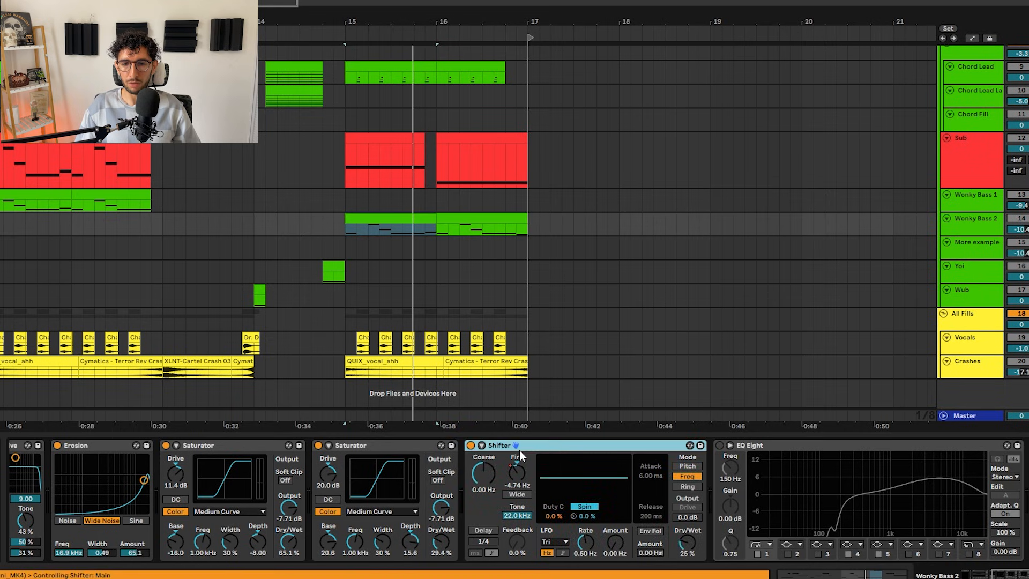
{"action": "left_click", "coordinate": [516, 476]}
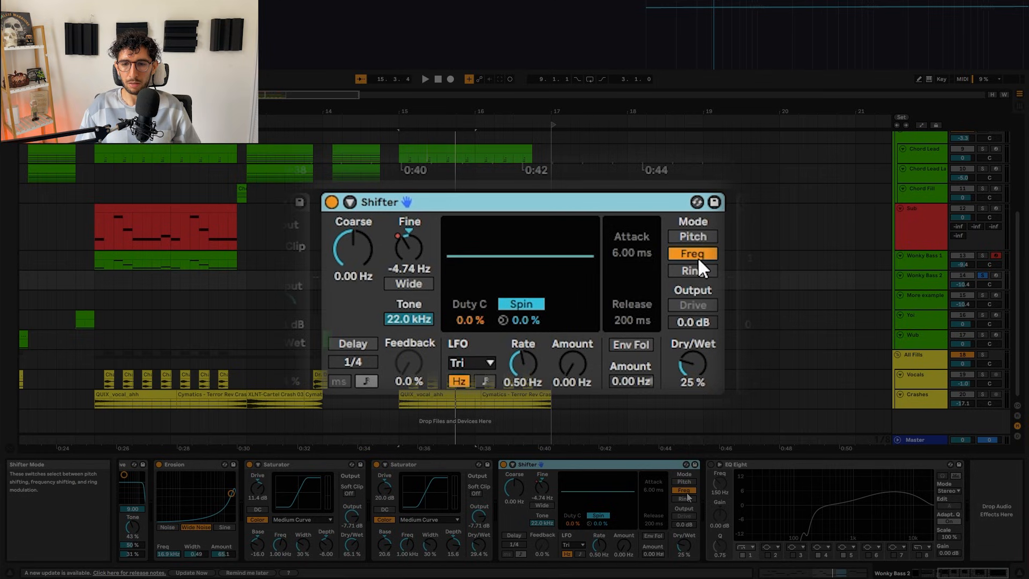
{"action": "left_click", "coordinate": [686, 546]}
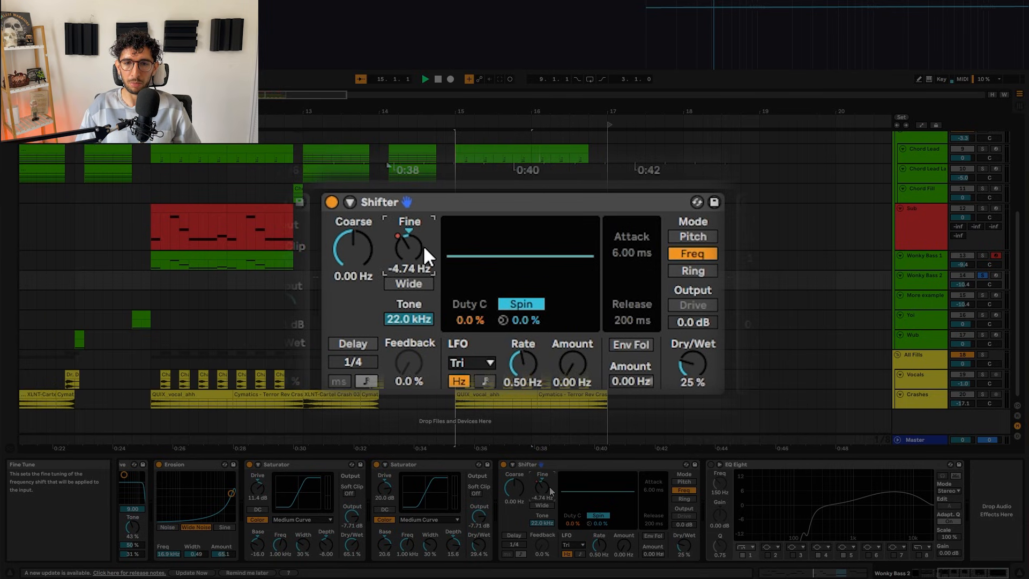
{"action": "key", "text": "space"}
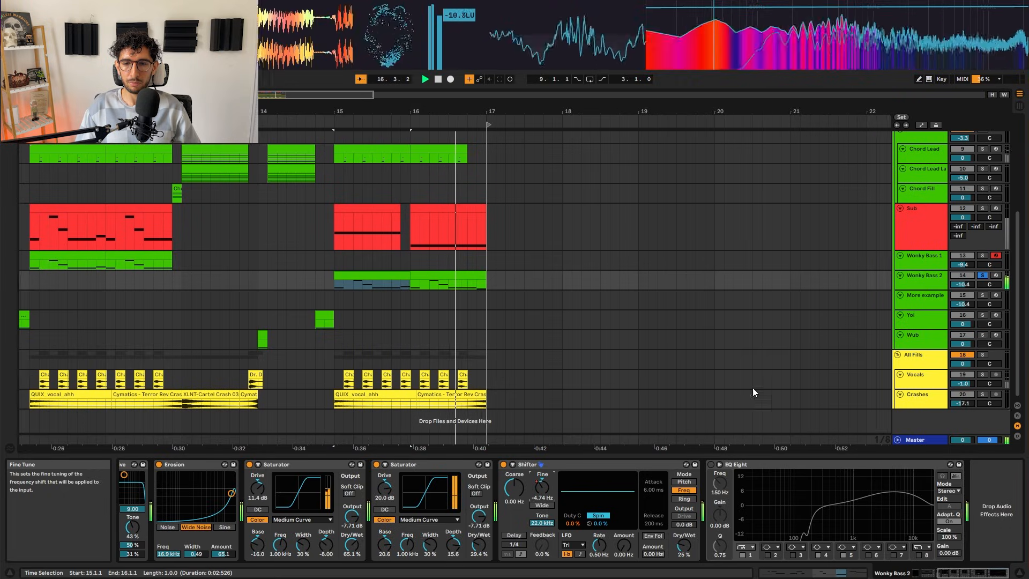
- Enlarge the Wonky Bass 2 track and show the Shifter's Fine automation to examine its curve
{"action": "left_click_drag", "start_coordinate": [922, 288], "coordinate": [850, 335]}
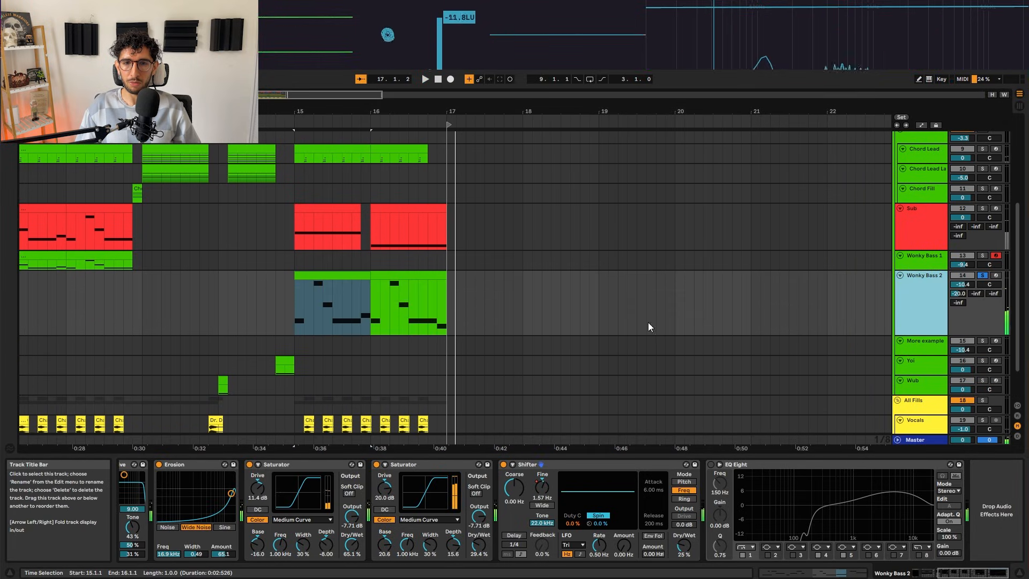
{"action": "scroll", "coordinate": [316, 307], "scroll_direction": "up", "scroll_amount": 3}
{"action": "key", "text": "a"}
{"action": "left_click", "coordinate": [388, 302]}
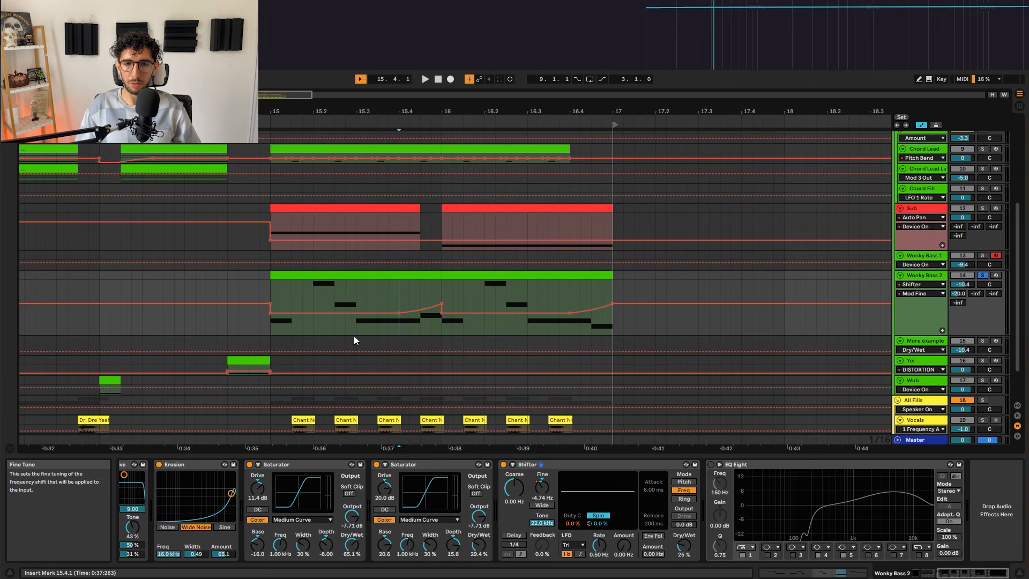
{"action": "key", "text": "space"}
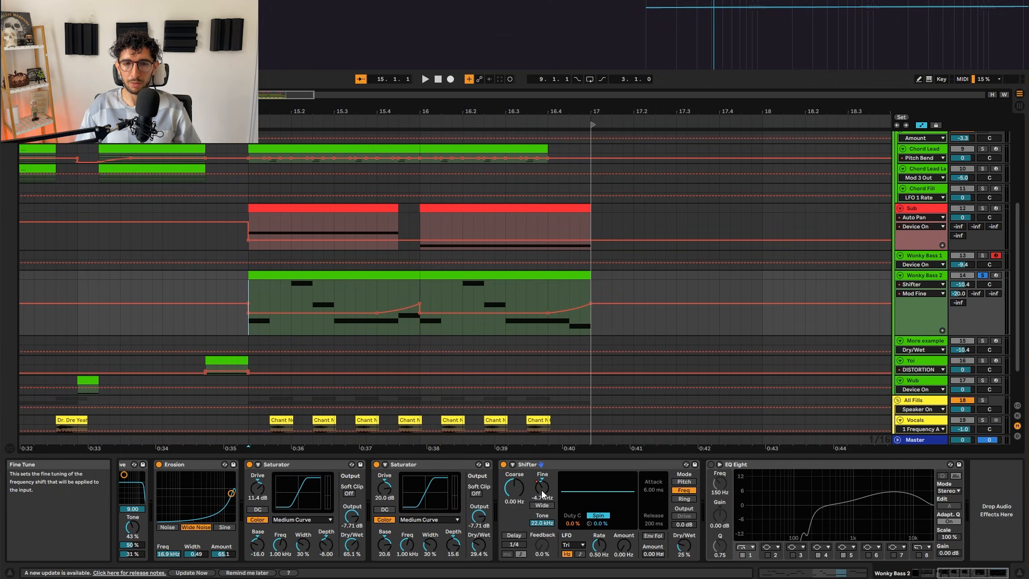
- Try sweeping the Shifter's Fine amount manually during playback, and re-enable its automation
{"action": "key", "text": "space"}
{"action": "left_click_drag", "start_coordinate": [542, 491], "coordinate": [542, 478]}
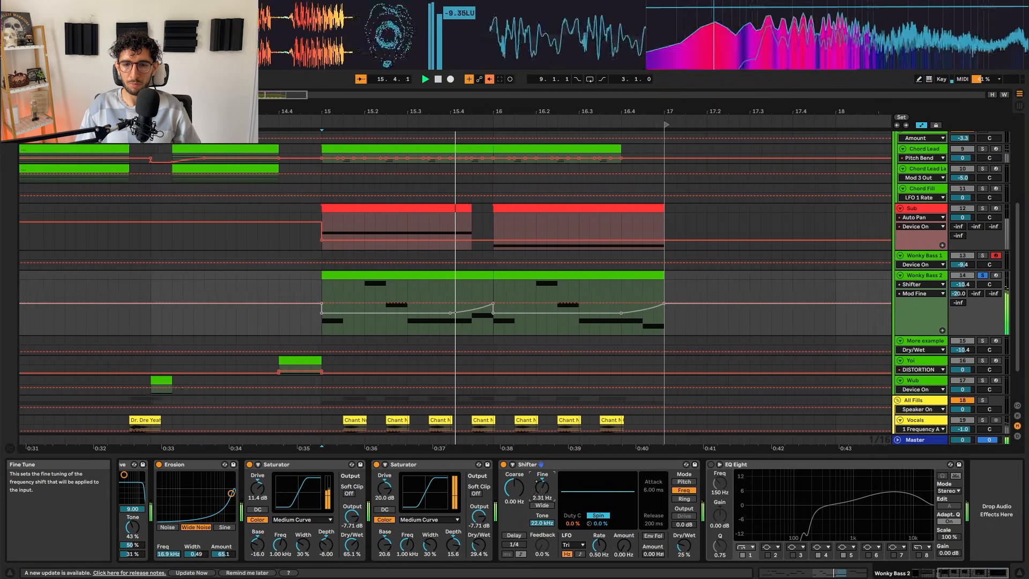
{"action": "key", "text": "space"}
{"action": "left_click", "coordinate": [489, 79]}
- Hide the automation lanes and solo the More examples track at the start of the arrangement
{"action": "scroll", "coordinate": [475, 263], "scroll_direction": "down", "scroll_amount": 5}
{"action": "key", "text": "a"}
{"action": "scroll", "coordinate": [474, 262], "scroll_direction": "down", "scroll_amount": 3}
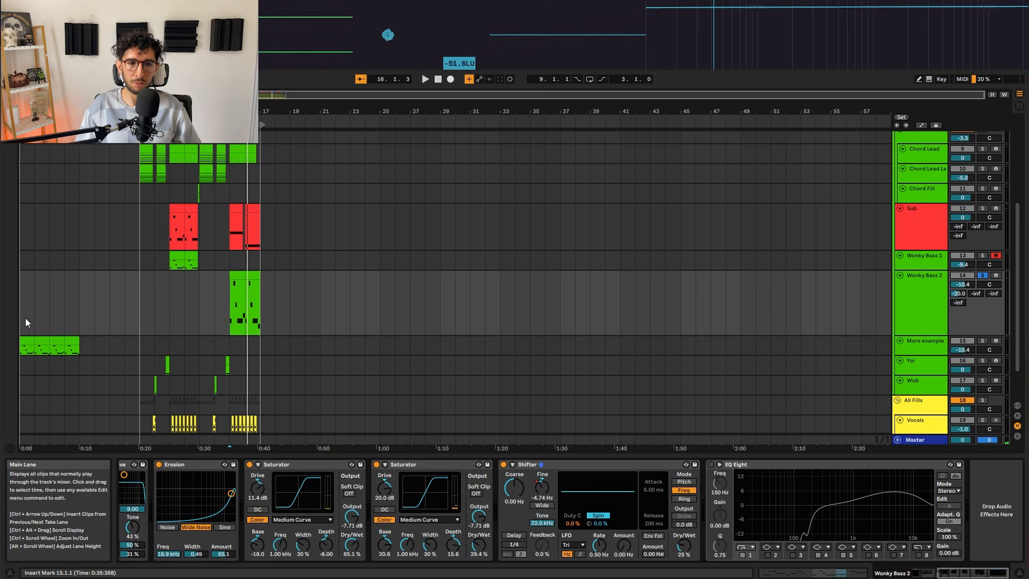
{"action": "scroll", "coordinate": [25, 317], "scroll_direction": "up", "scroll_amount": 3}
{"action": "left_click_drag", "start_coordinate": [25, 317], "coordinate": [522, 262]}
{"action": "scroll", "coordinate": [137, 300], "scroll_direction": "up", "scroll_amount": 3}
{"action": "left_click_drag", "start_coordinate": [137, 300], "coordinate": [790, 291]}
{"action": "left_click", "coordinate": [982, 294]}
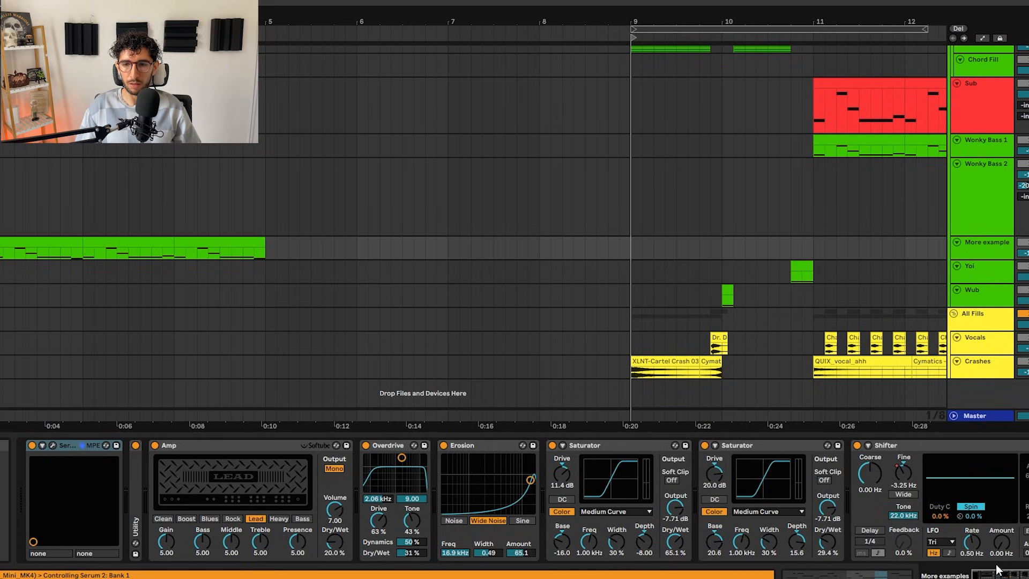
- Review the More examples device chain from the Serum 2 instrument through to its two Shifters and EQ Eight
{"action": "scroll", "coordinate": [943, 573], "scroll_direction": "right", "scroll_amount": 10}
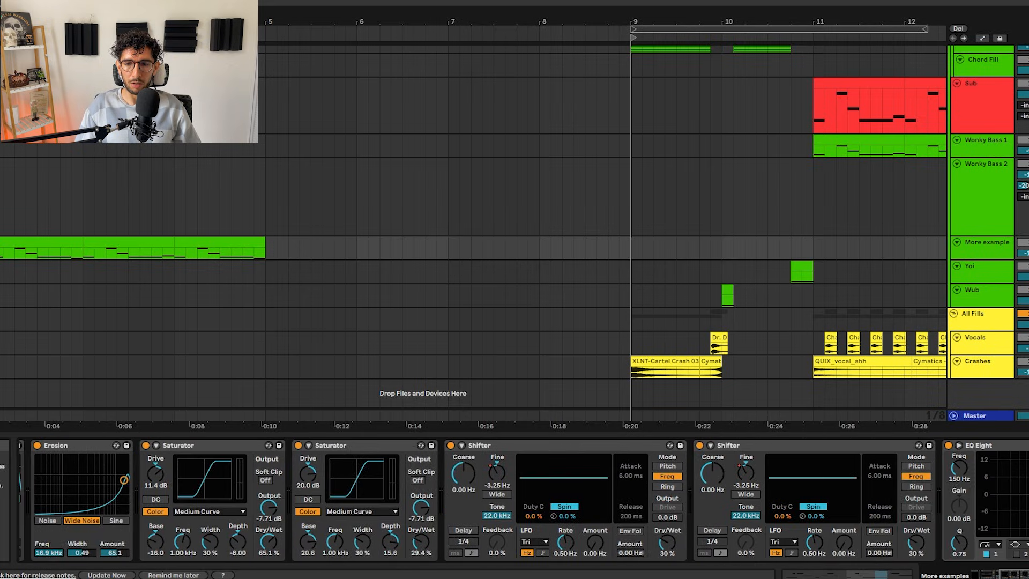
{"action": "scroll", "coordinate": [514, 501], "scroll_direction": "right", "scroll_amount": 1}
{"action": "scroll", "coordinate": [515, 501], "scroll_direction": "left", "scroll_amount": 2}
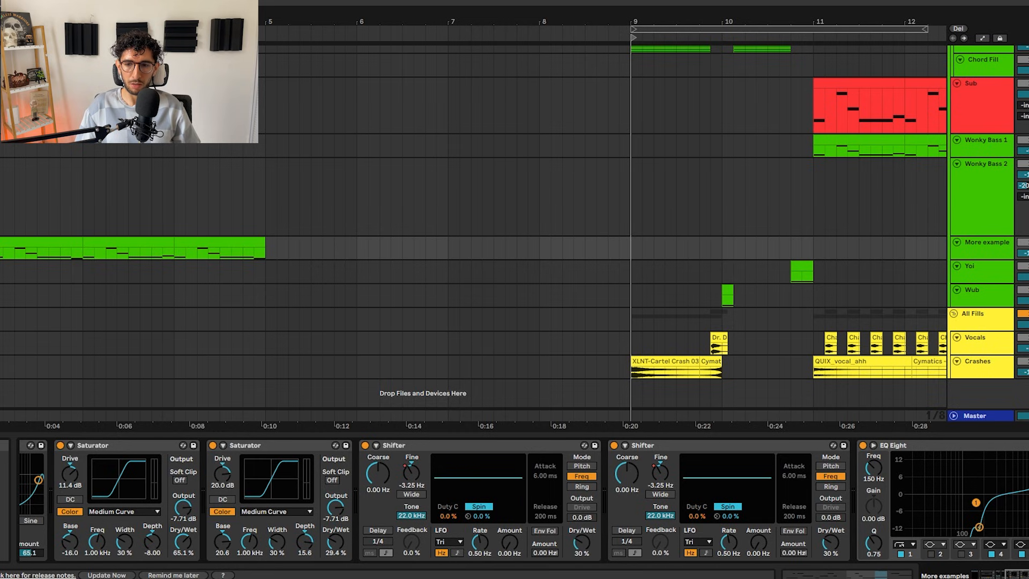
{"action": "left_click_drag", "start_coordinate": [1010, 574], "coordinate": [971, 571]}
- Audition the More examples track from its first clip at bar 1
{"action": "left_click_drag", "start_coordinate": [168, 22], "coordinate": [498, 159]}
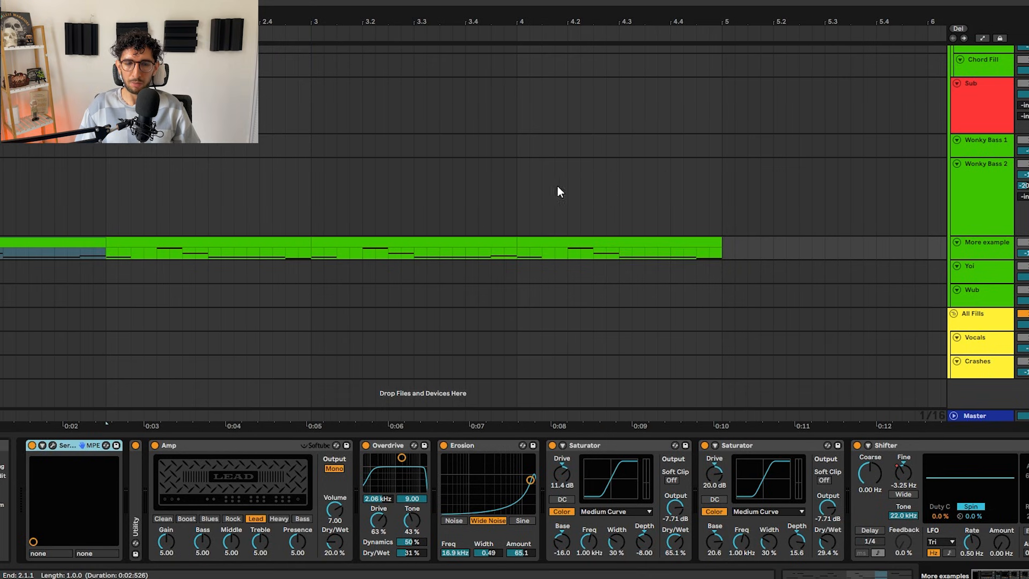
{"action": "key", "text": "minus"}
{"action": "key", "text": "minus"}
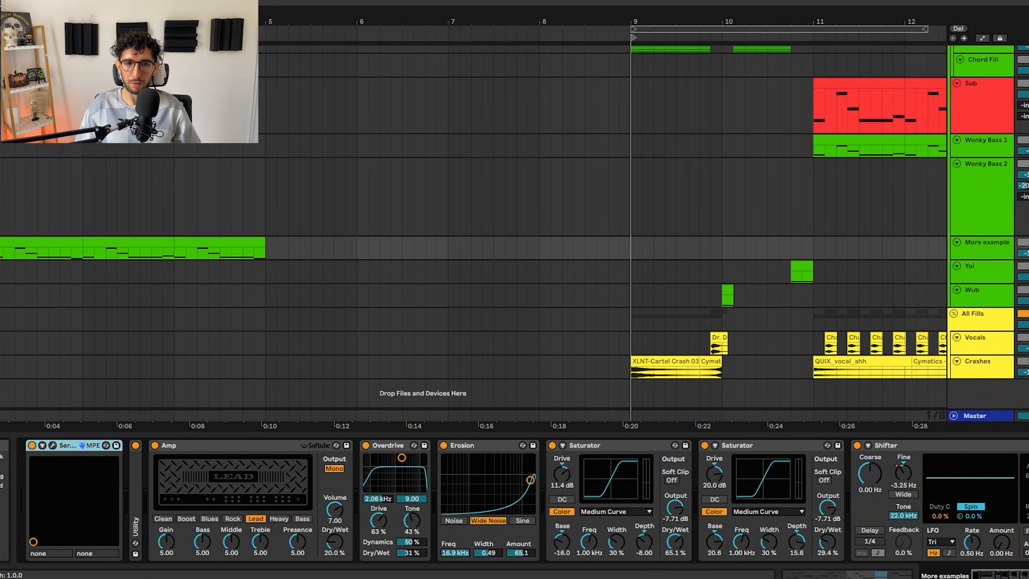
{"action": "key", "text": "plus"}
{"action": "key", "text": "plus"}
{"action": "key", "text": "space"}
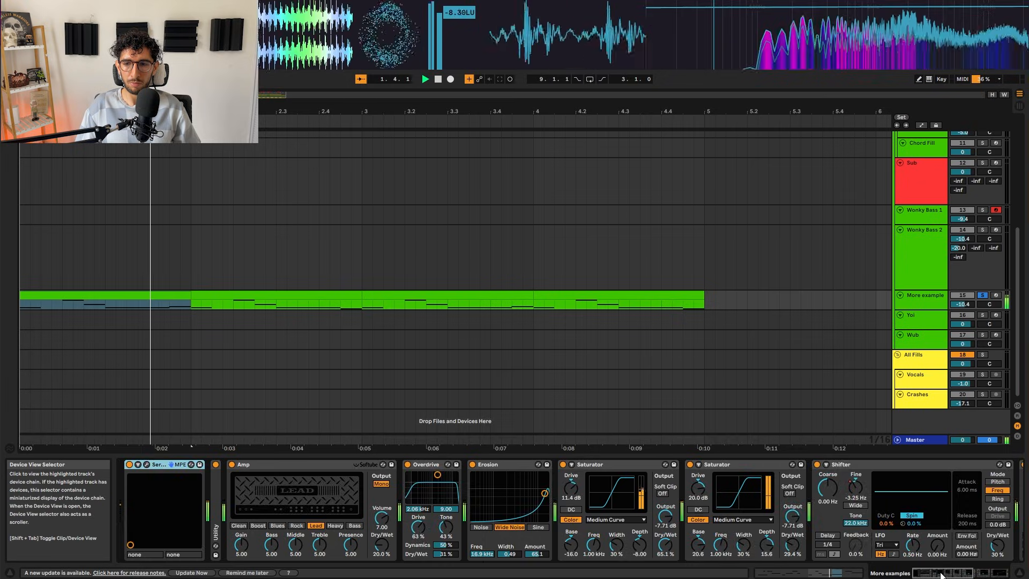
- Inspect the two Shifters in the chain and briefly display the first one's Fine automation
{"action": "left_click_drag", "start_coordinate": [941, 575], "coordinate": [972, 573]}
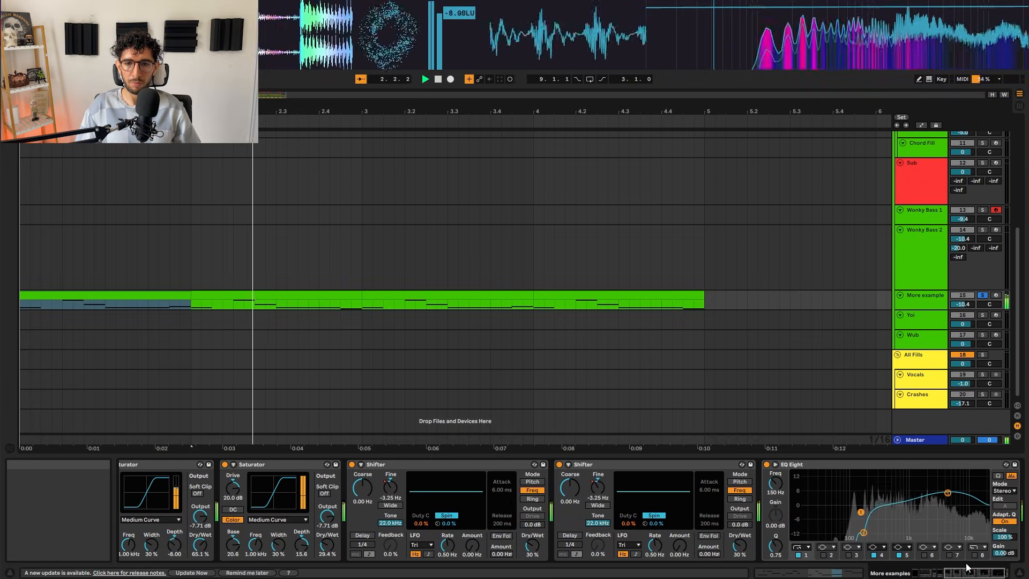
{"action": "left_click", "coordinate": [567, 467]}
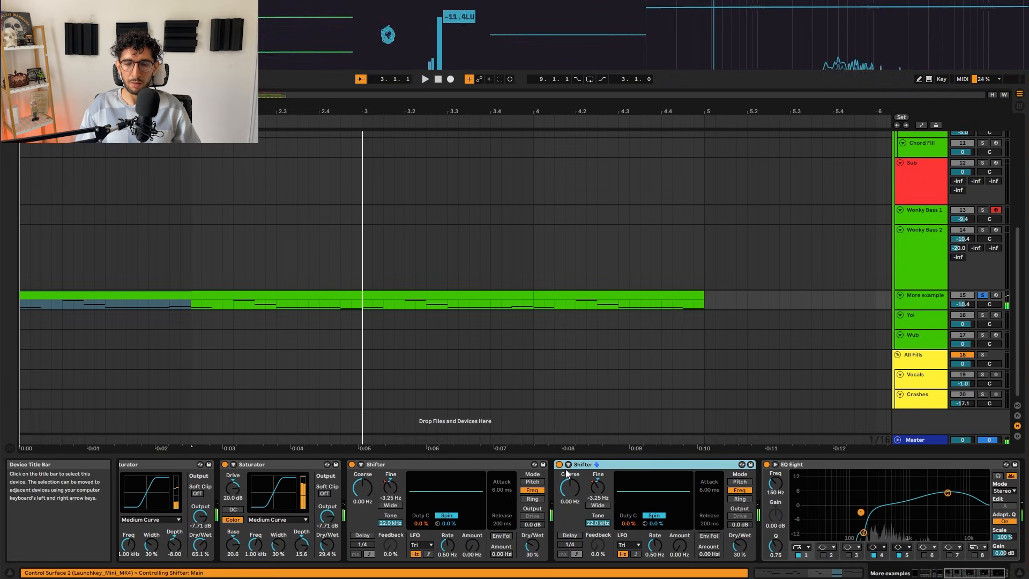
{"action": "left_click", "coordinate": [399, 491]}
{"action": "key", "text": "a"}
{"action": "key", "text": "a"}
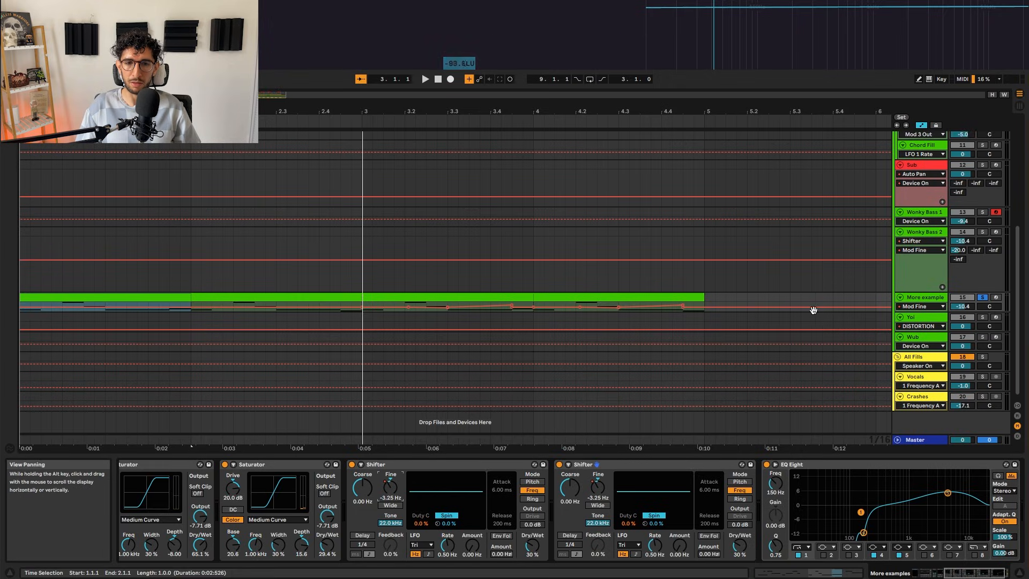
- Compare the first More examples clip with the second Shifter turned off and back on
{"action": "left_click", "coordinate": [559, 464]}
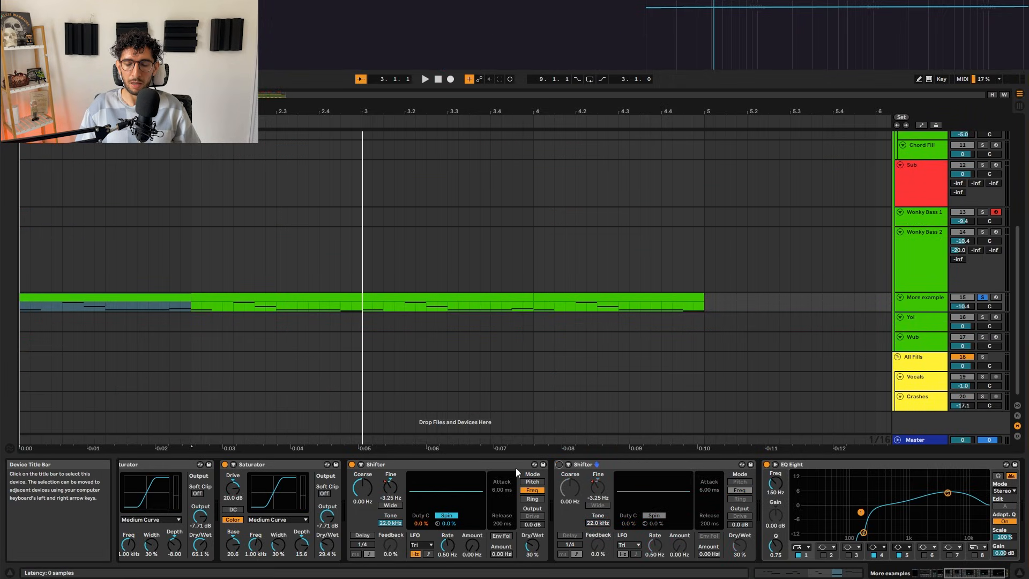
{"action": "left_click", "coordinate": [66, 296]}
{"action": "key", "text": "space"}
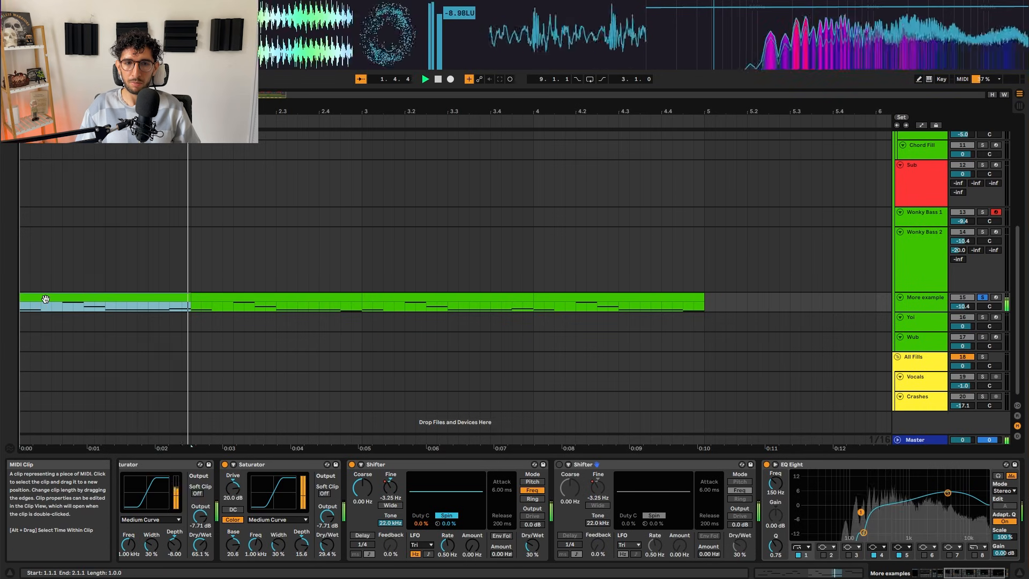
{"action": "key", "text": "space"}
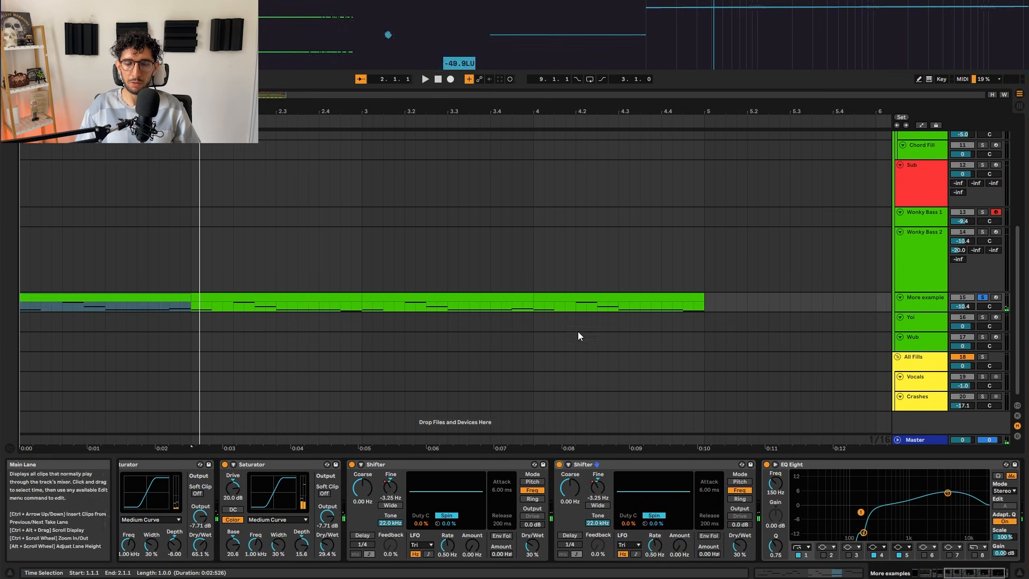
{"action": "key", "text": "space"}
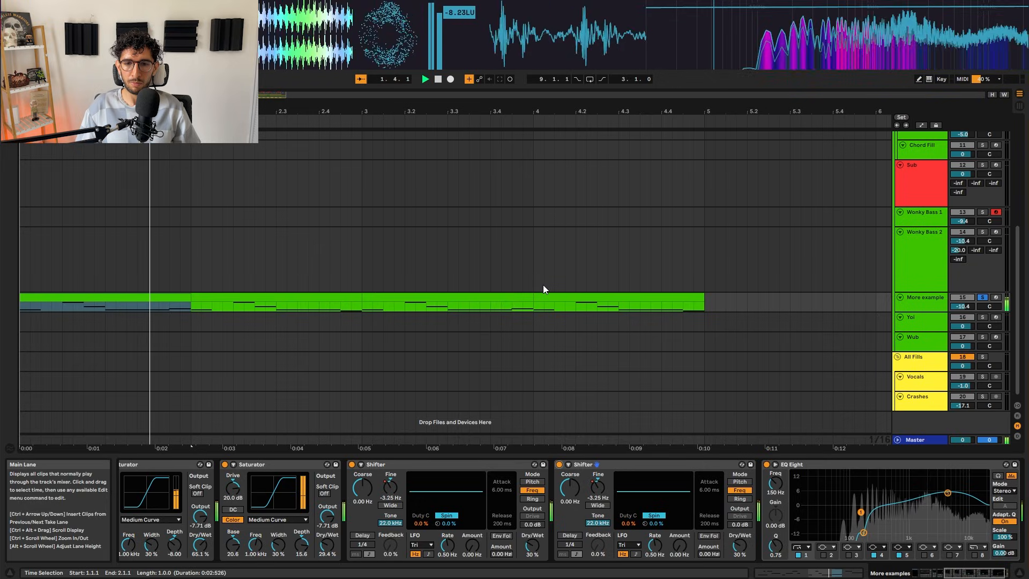
{"action": "key", "text": "space"}
- Enlarge the More examples track and show the first Shifter's Fine automation over the clip at bar 3
{"action": "left_click", "coordinate": [374, 295]}
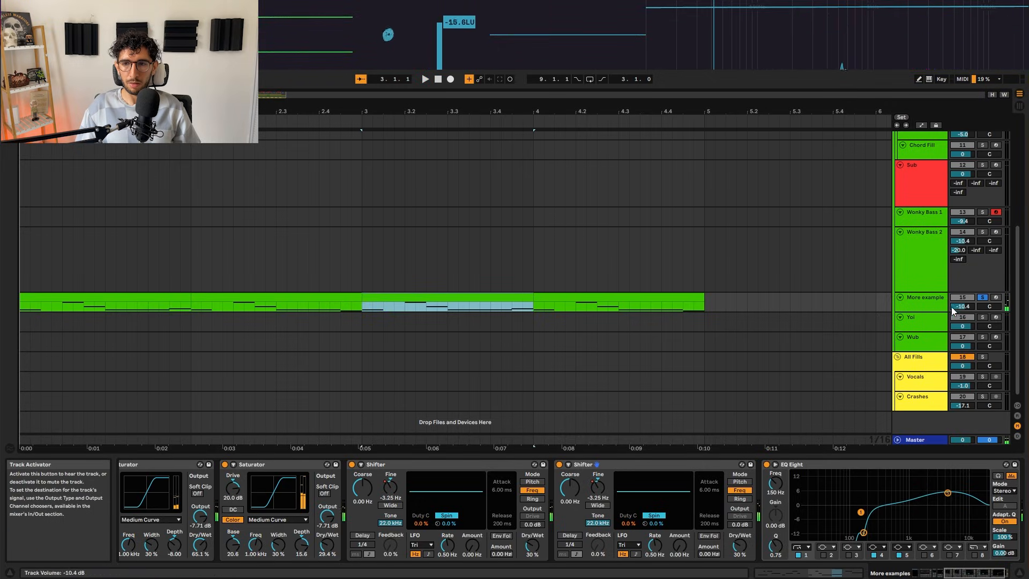
{"action": "left_click_drag", "start_coordinate": [923, 311], "coordinate": [923, 348]}
{"action": "left_click", "coordinate": [383, 495]}
{"action": "key", "text": "a"}
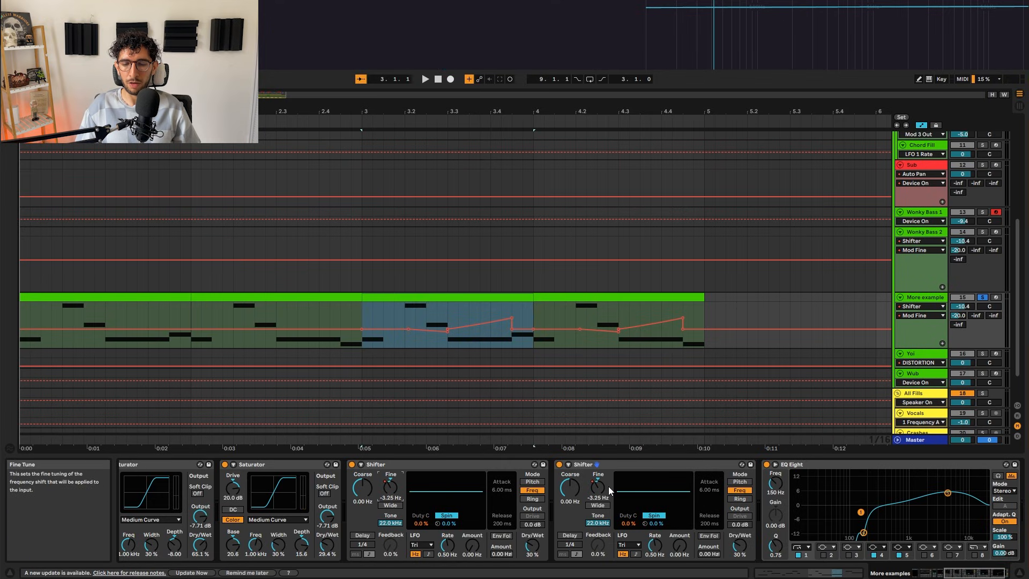
- Audition the More examples track from bar 3 twice, following the Shifter's Fine automation
{"action": "left_click", "coordinate": [364, 311]}
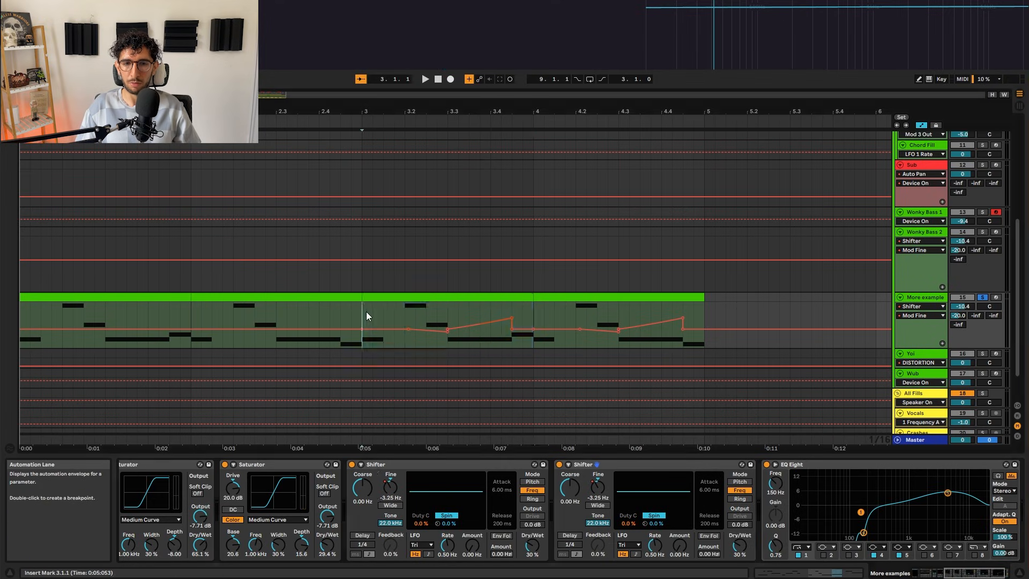
{"action": "key", "text": "space"}
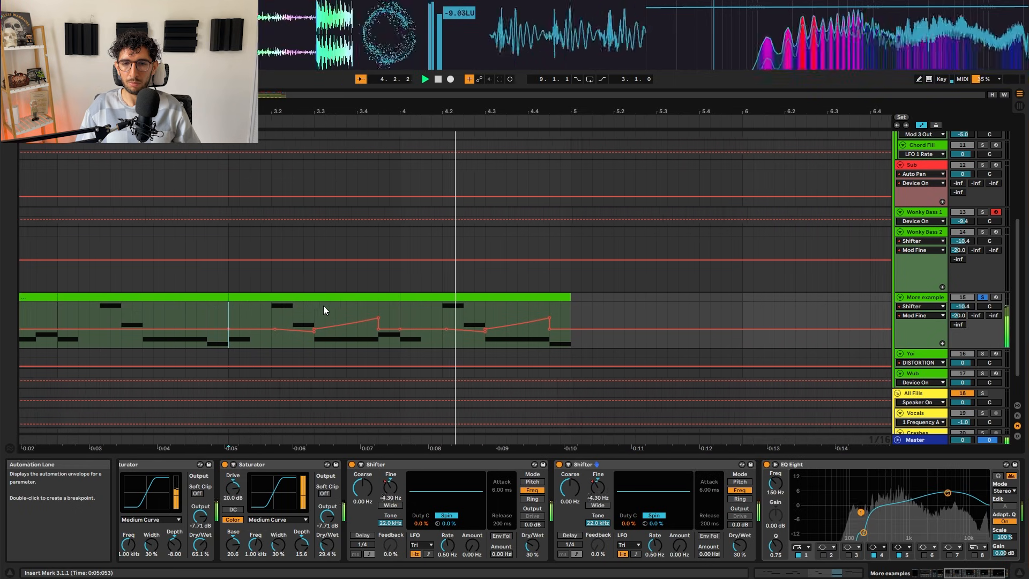
{"action": "key", "text": "space"}
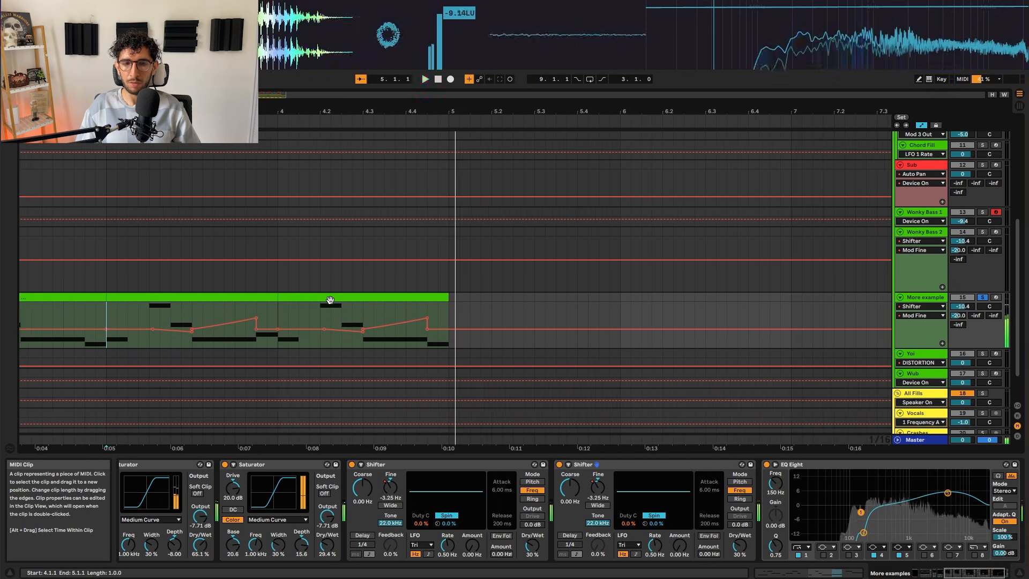
{"action": "left_click_drag", "start_coordinate": [328, 301], "coordinate": [437, 279]}
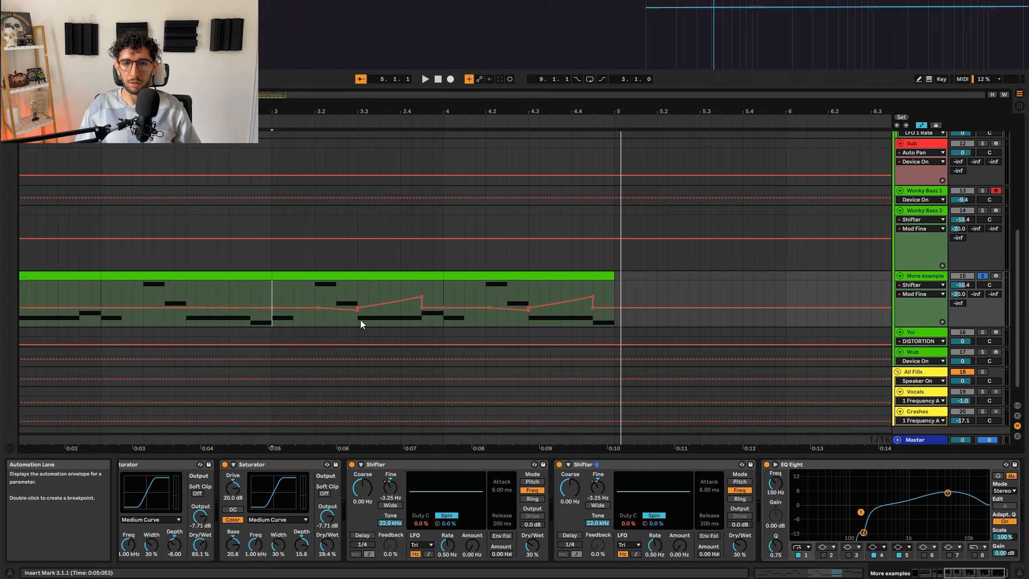
{"action": "key", "text": "space"}
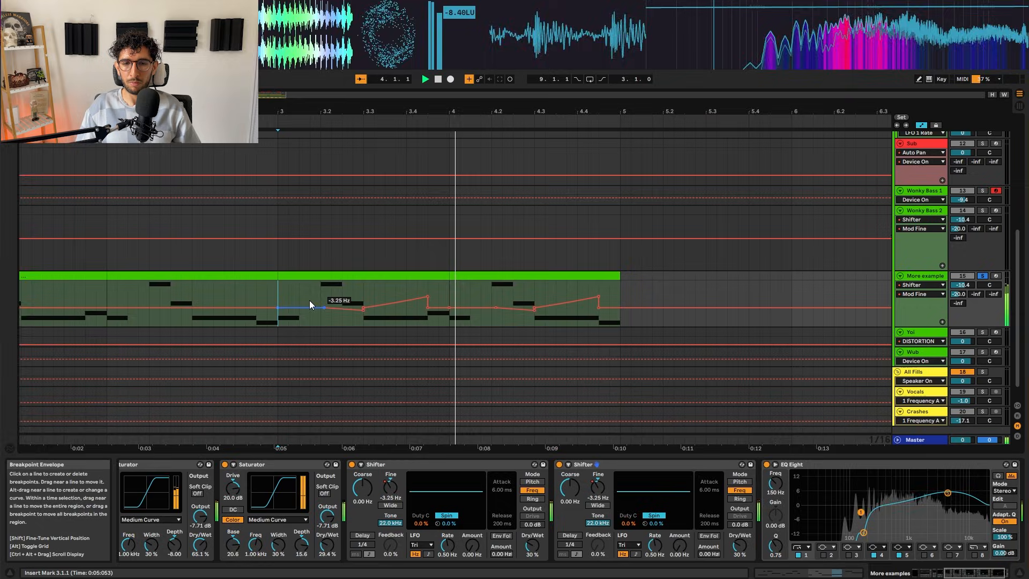
{"action": "key", "text": "space"}
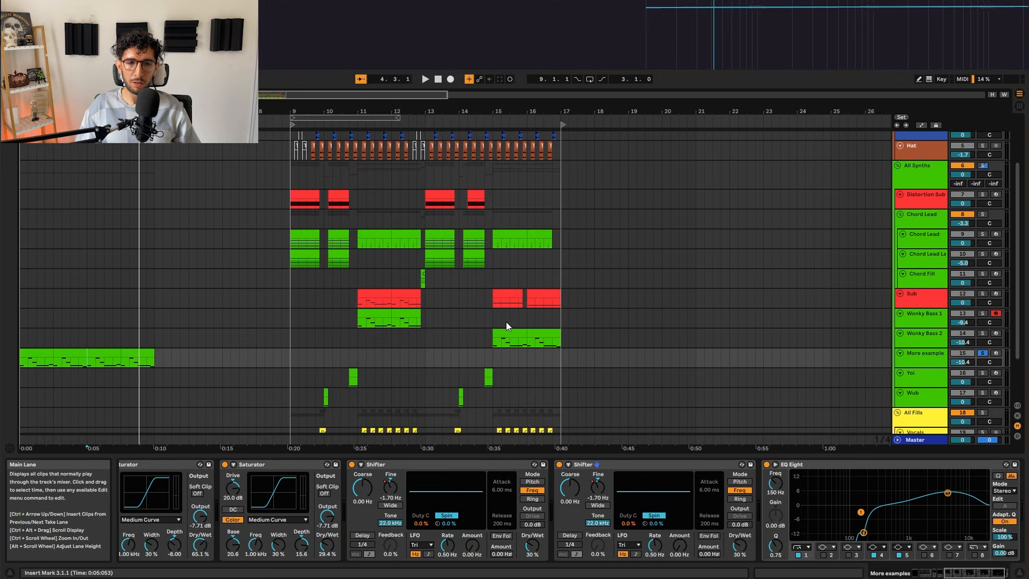
- Turn off both Shifters on the More examples track, then open its Serum 2 and audition the clip
{"action": "scroll", "coordinate": [114, 330], "scroll_direction": "up", "scroll_amount": 5}
{"action": "left_click_drag", "start_coordinate": [574, 331], "coordinate": [733, 322]}
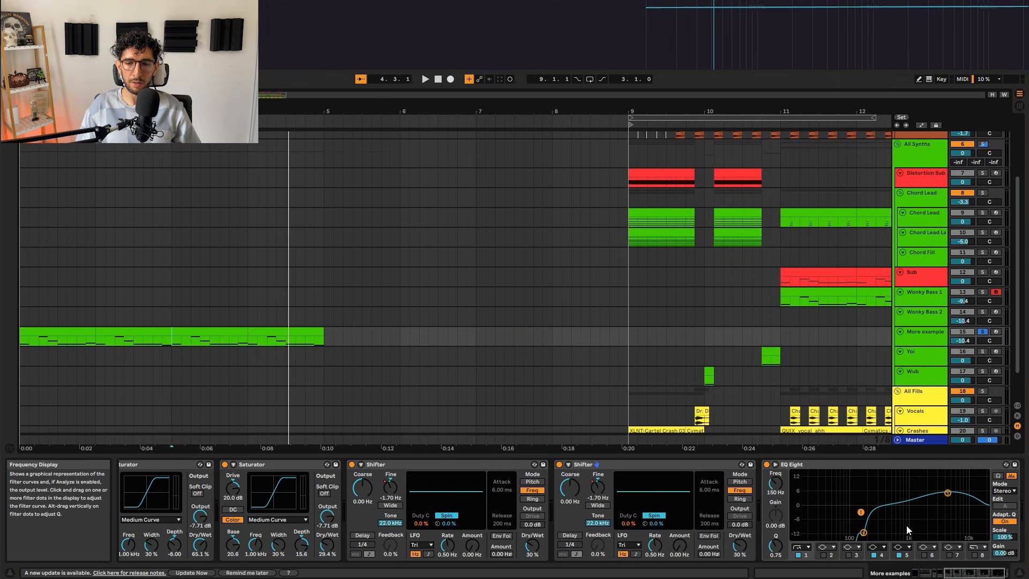
{"action": "left_click_drag", "start_coordinate": [966, 573], "coordinate": [954, 573]}
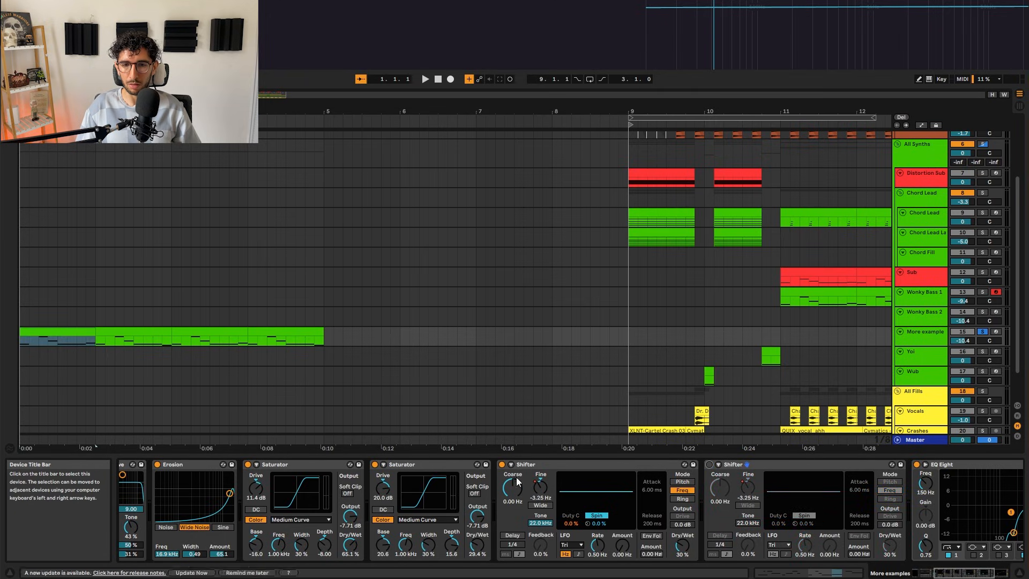
{"action": "left_click_drag", "start_coordinate": [963, 575], "coordinate": [942, 575]}
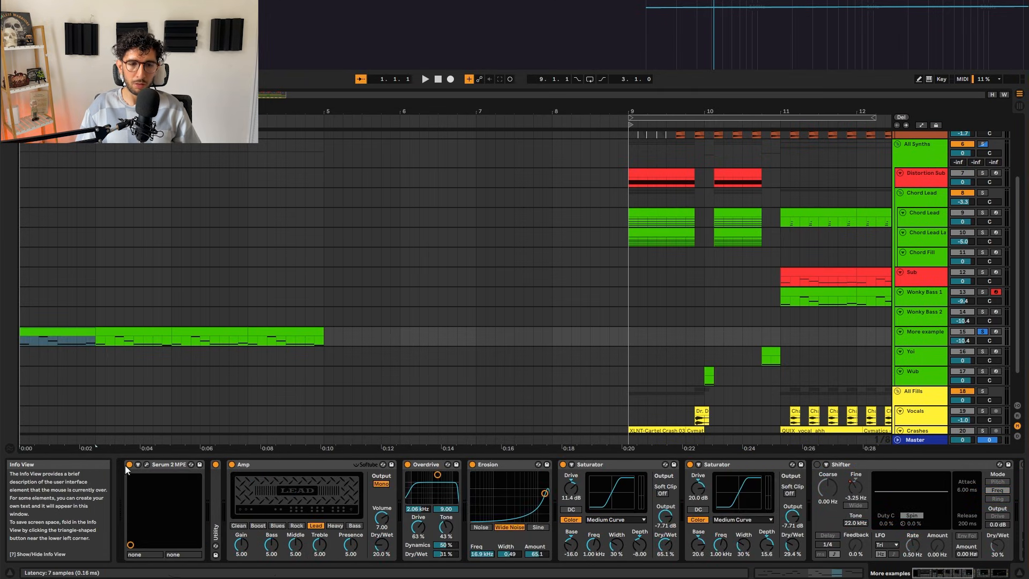
{"action": "left_click", "coordinate": [147, 464]}
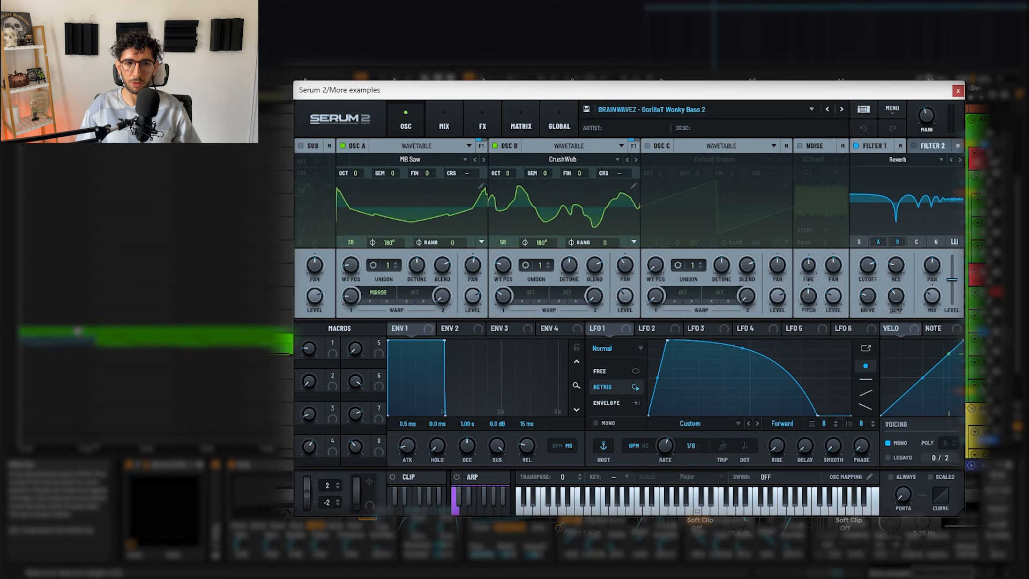
{"action": "key", "text": "space"}
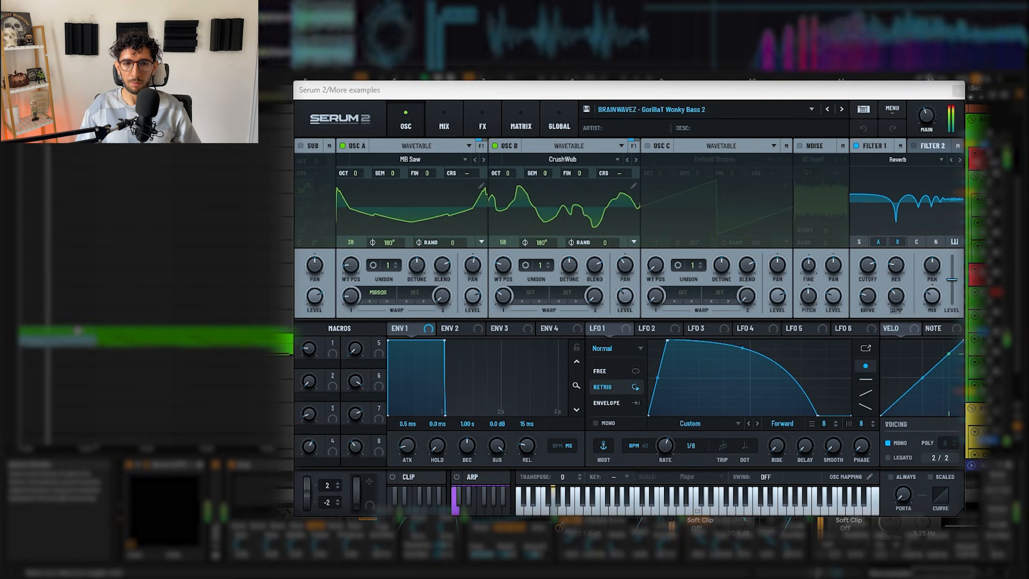
- Add a Bode effect to the end of Serum 2's main effects chain and set its mix to 30%
{"action": "left_click", "coordinate": [444, 121]}
{"action": "left_click", "coordinate": [482, 122]}
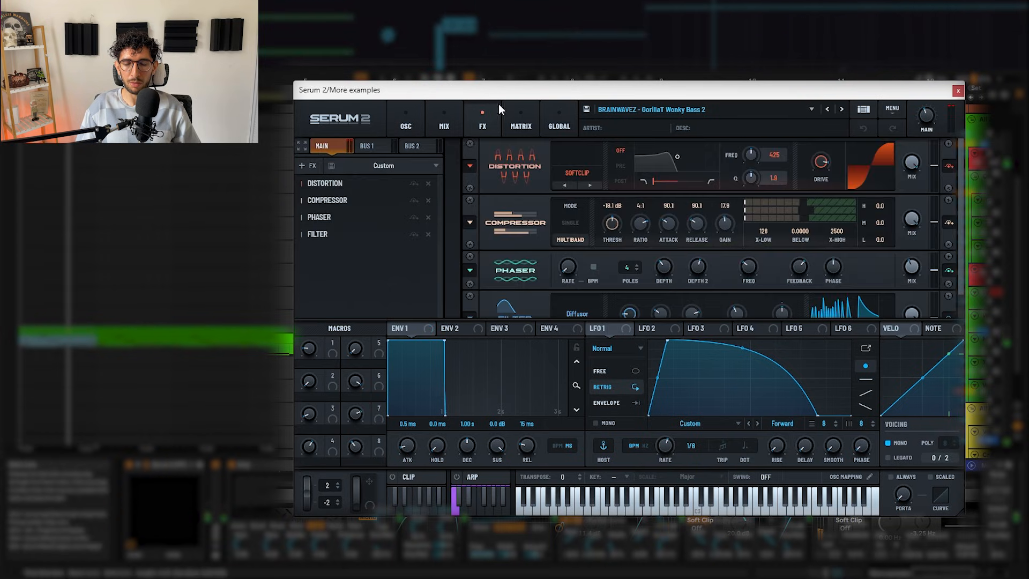
{"action": "left_click", "coordinate": [312, 168]}
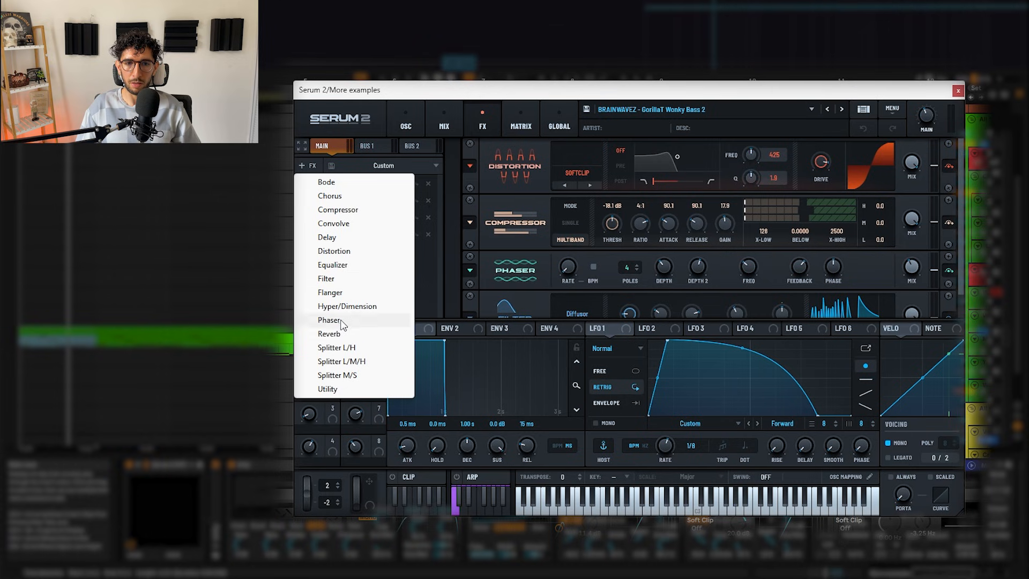
{"action": "left_click", "coordinate": [332, 183]}
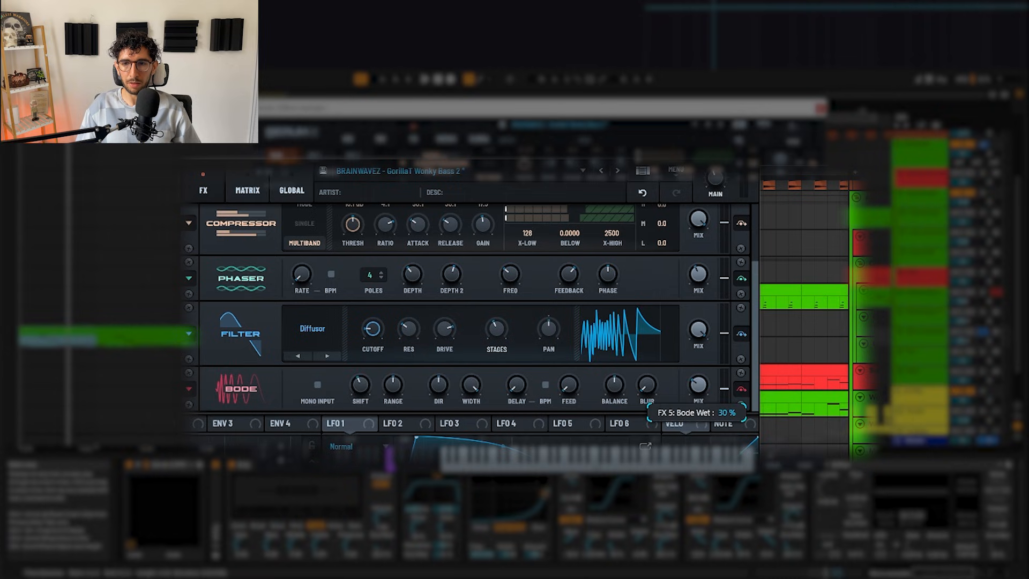
- Adjust the Bode's Shift and Range while auditioning the first bar of the More examples clip
{"action": "key", "text": "space"}
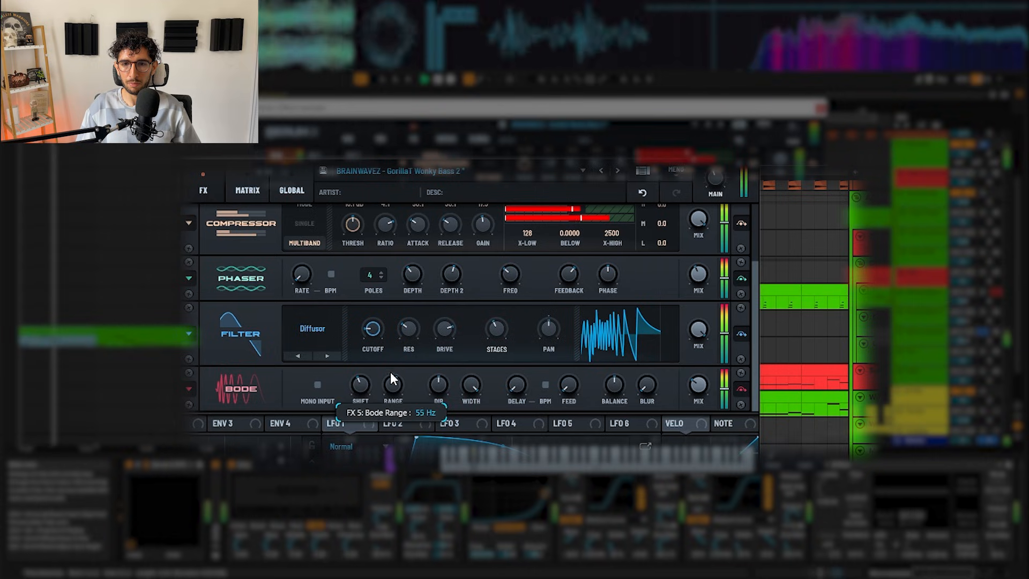
{"action": "left_click_drag", "start_coordinate": [435, 389], "coordinate": [382, 402]}
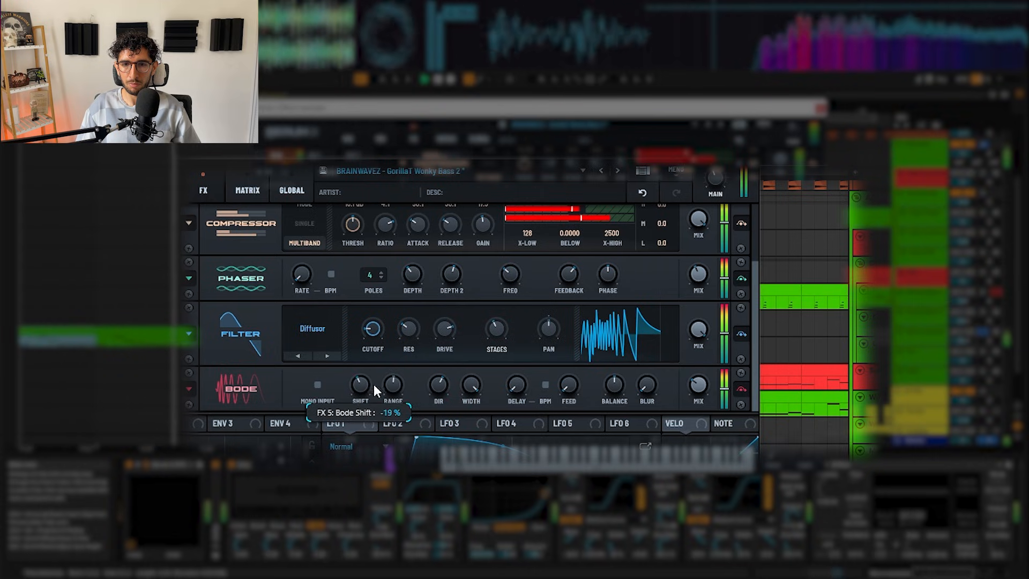
{"action": "left_click_drag", "start_coordinate": [386, 387], "coordinate": [387, 397]}
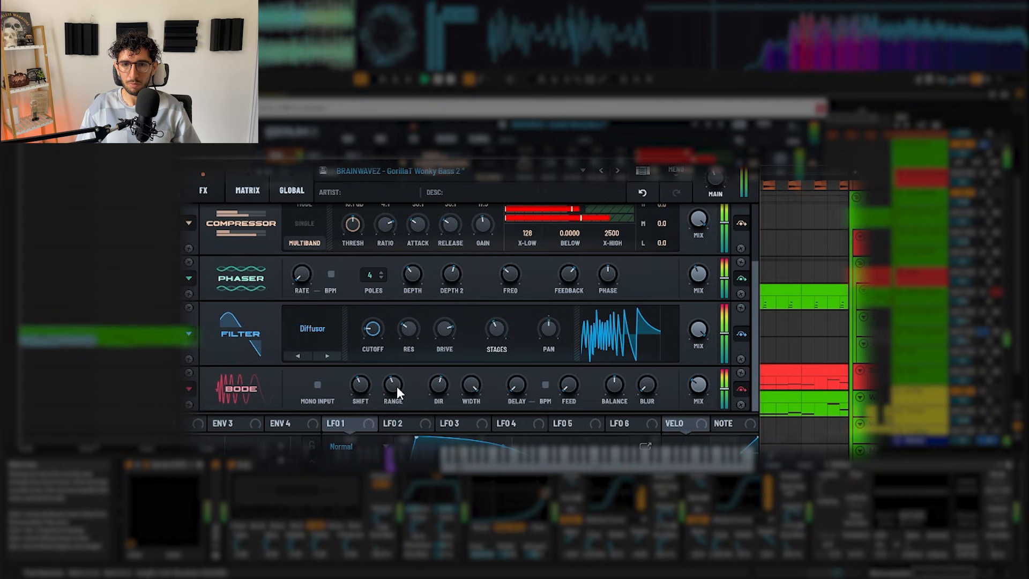
{"action": "key", "text": "space"}
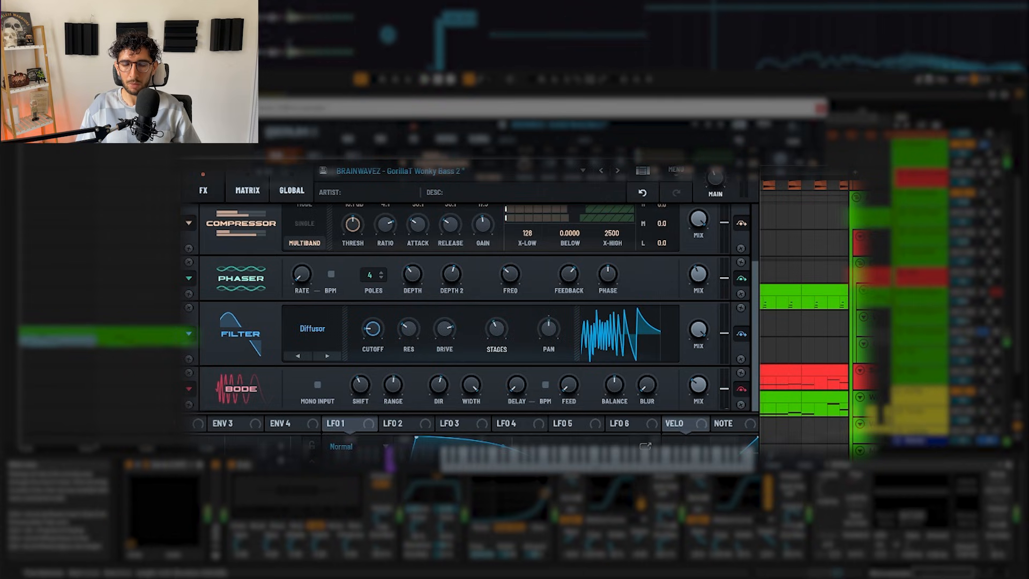
{"action": "key", "text": "space"}
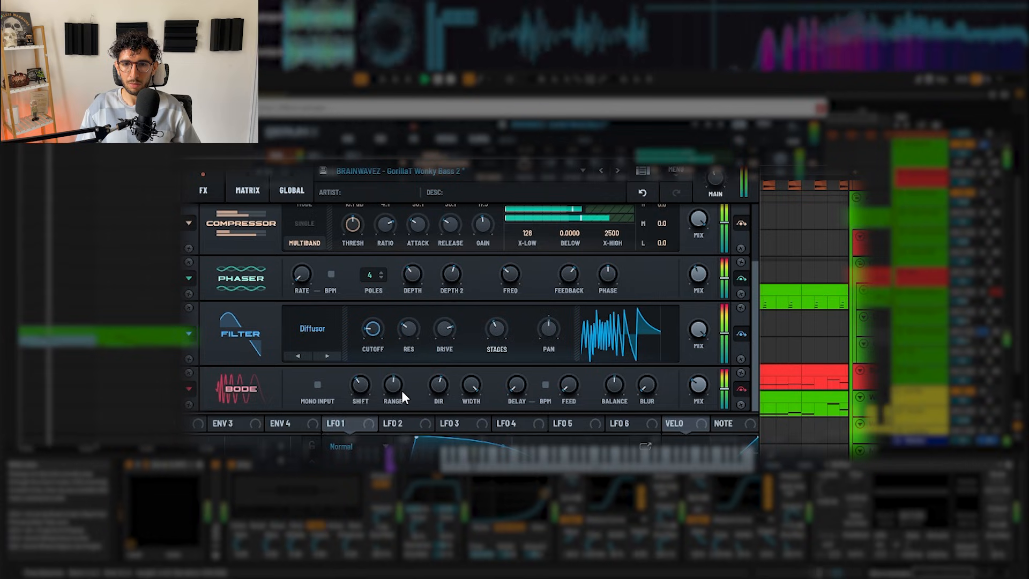
{"action": "key", "text": "space"}
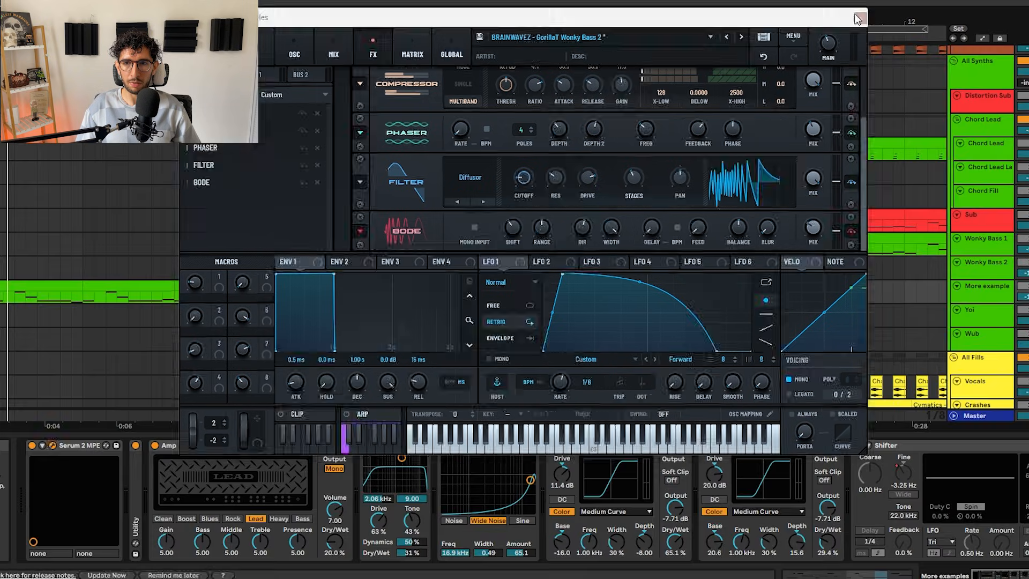
- Inspect the Shifters in the More examples device chain, then review the effects list inside Serum 2
{"action": "left_click", "coordinate": [954, 89]}
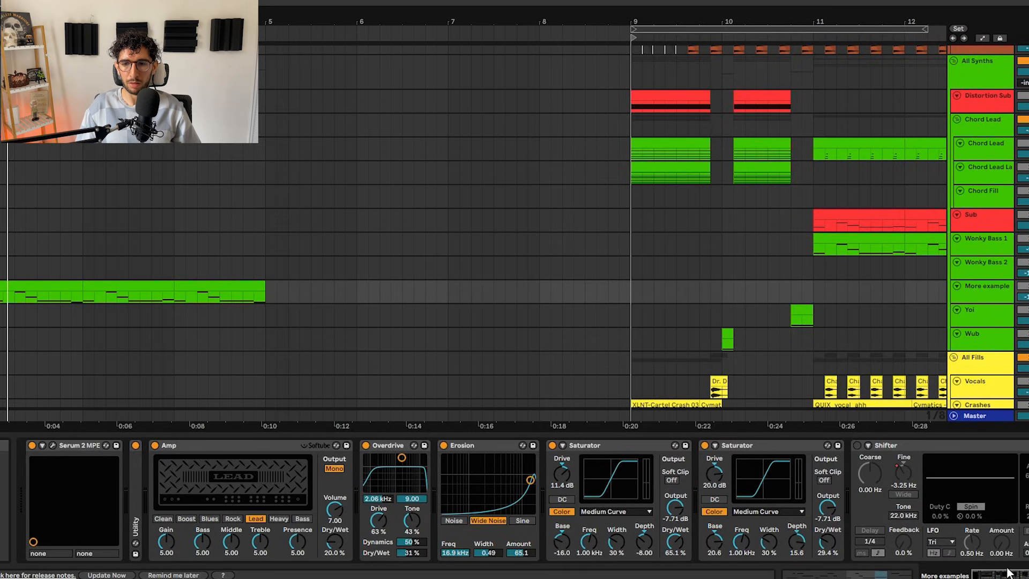
{"action": "scroll", "coordinate": [648, 512], "scroll_direction": "right", "scroll_amount": 10}
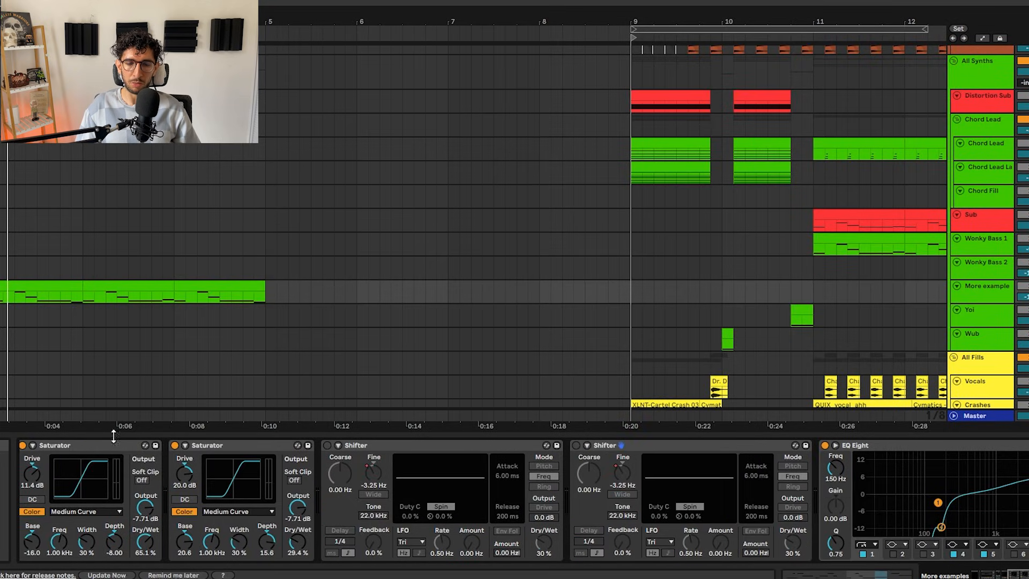
{"action": "scroll", "coordinate": [919, 573], "scroll_direction": "left", "scroll_amount": 10}
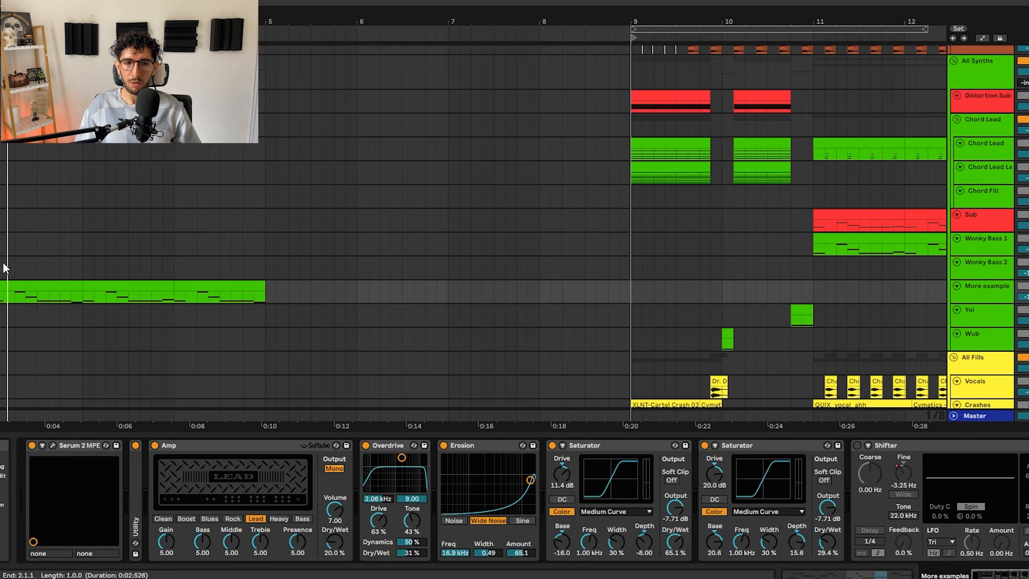
{"action": "left_click", "coordinate": [53, 445]}
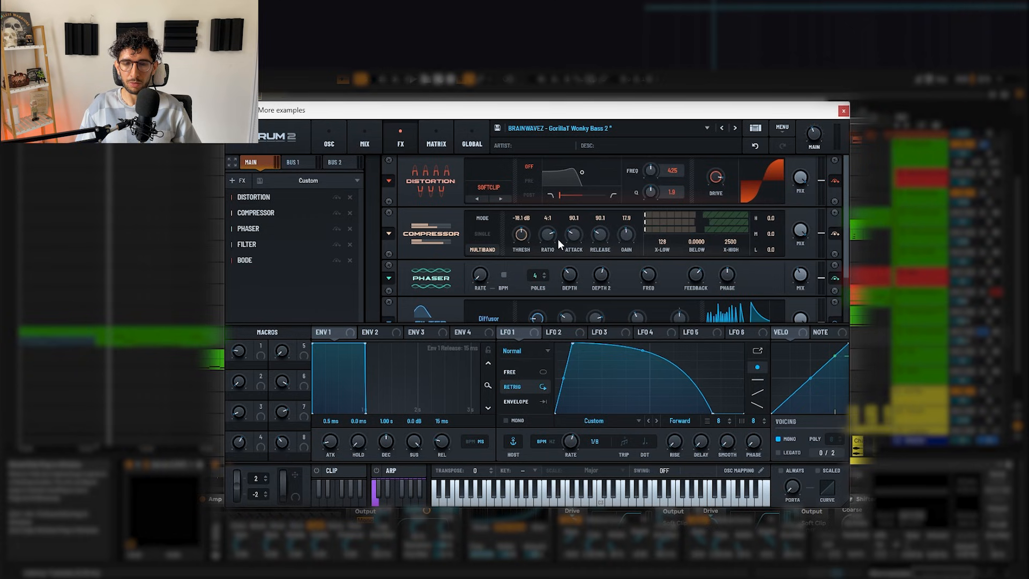
{"action": "left_click_drag", "start_coordinate": [850, 245], "coordinate": [852, 330]}
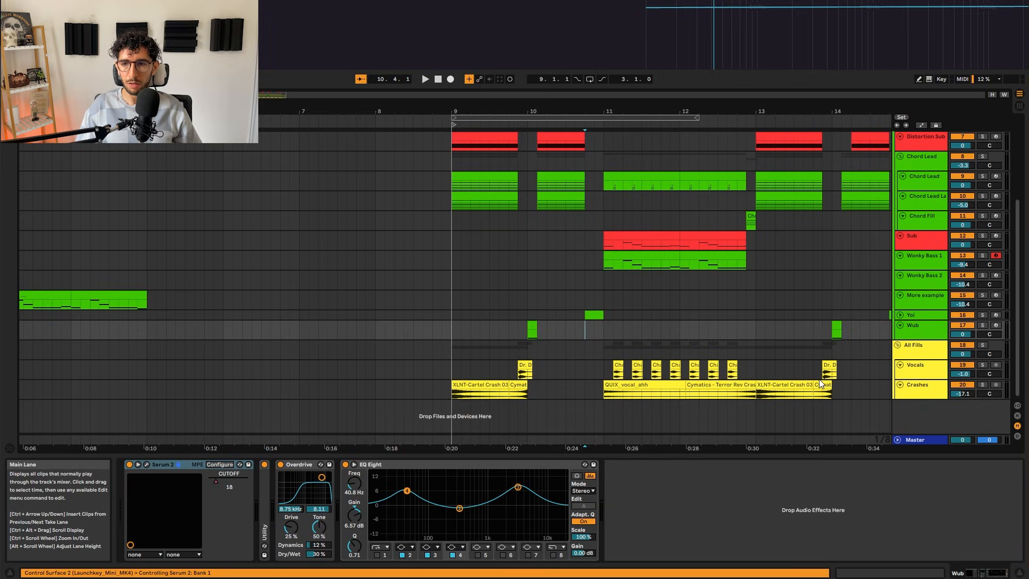
- Solo the All Fills group and its Crashes track, and audition the XLNT-Cartel Crash 03-1 clip at bar 9
{"action": "scroll", "coordinate": [441, 335], "scroll_direction": "right", "scroll_amount": 4}
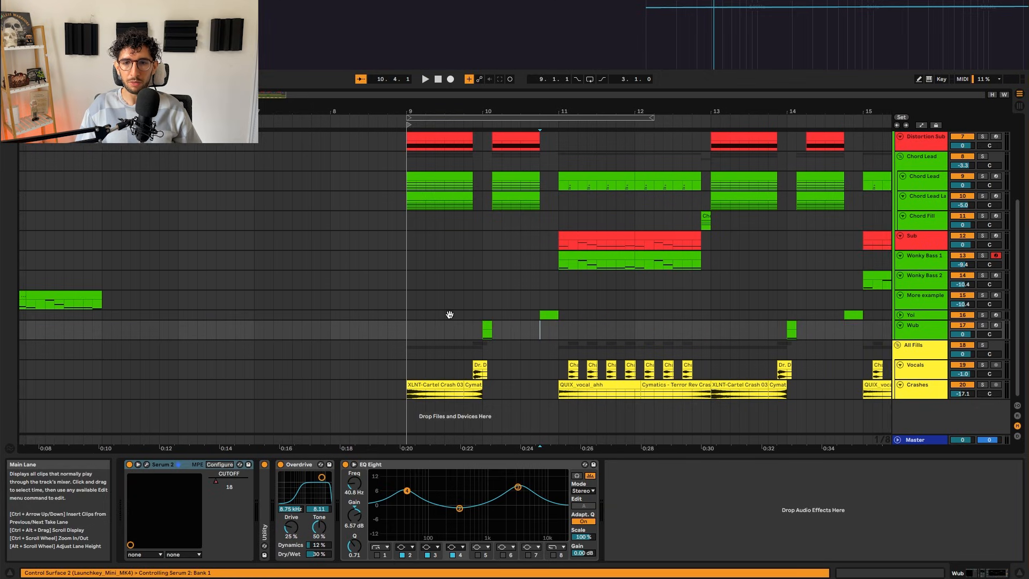
{"action": "scroll", "coordinate": [441, 335], "scroll_direction": "right", "scroll_amount": 3}
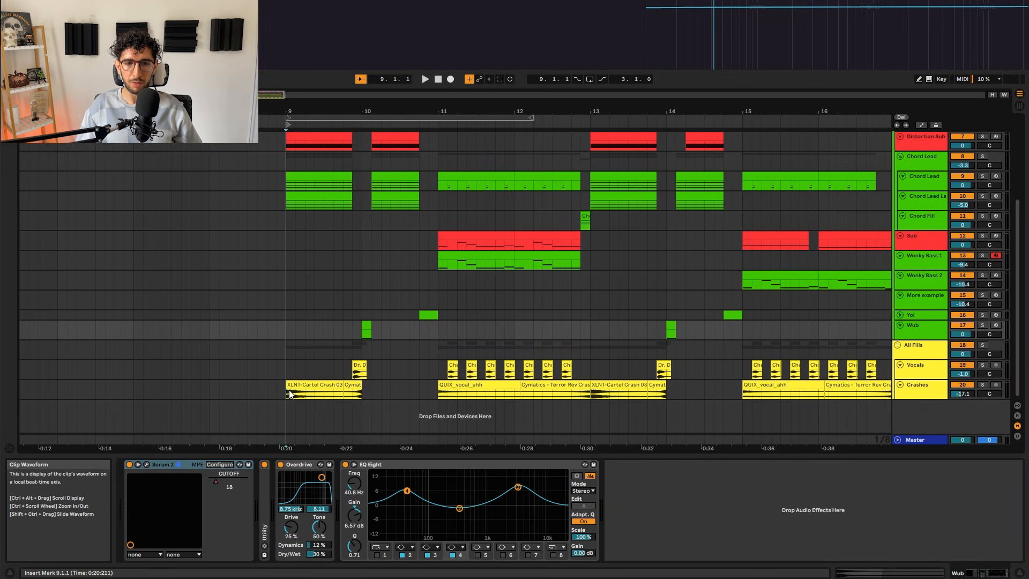
{"action": "left_click", "coordinate": [316, 392]}
{"action": "scroll", "coordinate": [286, 262], "scroll_direction": "right", "scroll_amount": 2}
{"action": "scroll", "coordinate": [347, 254], "scroll_direction": "left", "scroll_amount": 5}
{"action": "key", "text": "space"}
{"action": "key", "text": "space"}
{"action": "scroll", "coordinate": [494, 406], "scroll_direction": "up", "scroll_amount": 4}
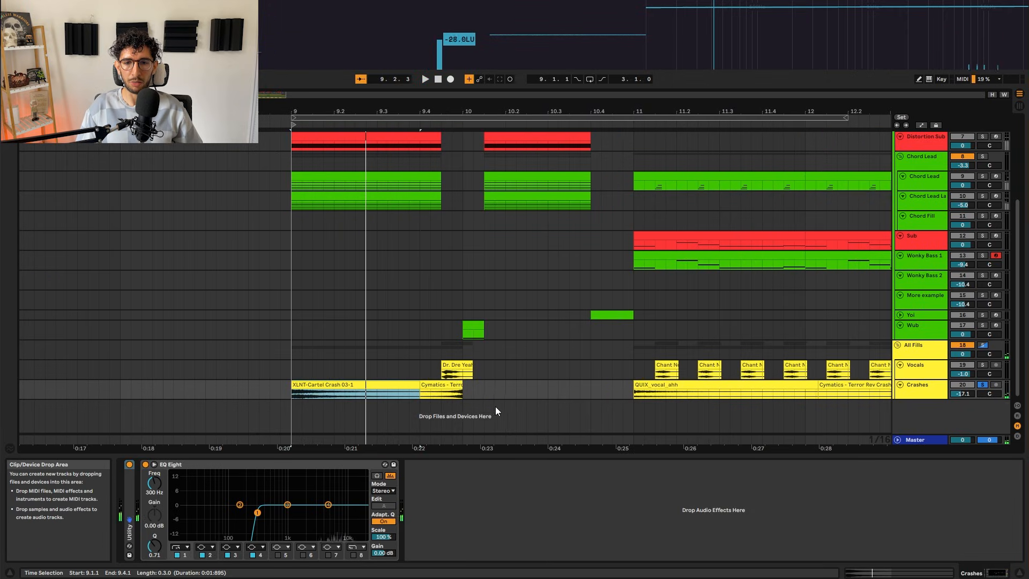
- Audition the other Crashes clips, including the Cymatics clip before bar 10, QUIX_vocal_ahh at bar 11 and the crash at bar 13
{"action": "left_click", "coordinate": [452, 387]}
{"action": "key", "text": "space"}
{"action": "left_click_drag", "start_coordinate": [607, 361], "coordinate": [357, 361]}
{"action": "key", "text": "space"}
{"action": "left_click", "coordinate": [383, 385]}
{"action": "key", "text": "space"}
{"action": "scroll", "coordinate": [424, 384], "scroll_direction": "down", "scroll_amount": 4}
{"action": "key", "text": "space"}
{"action": "left_click", "coordinate": [588, 384]}
{"action": "key", "text": "space"}
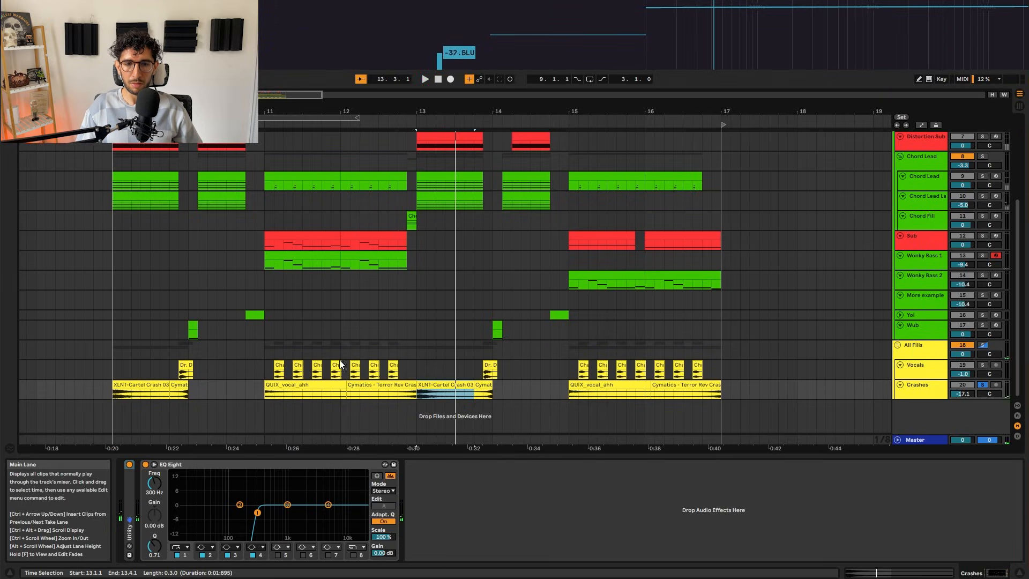
{"action": "key", "text": "space"}
- Solo the Vocals track and audition its clip just before bar 10 and the first Chant clip in bar 11
{"action": "left_click", "coordinate": [184, 369]}
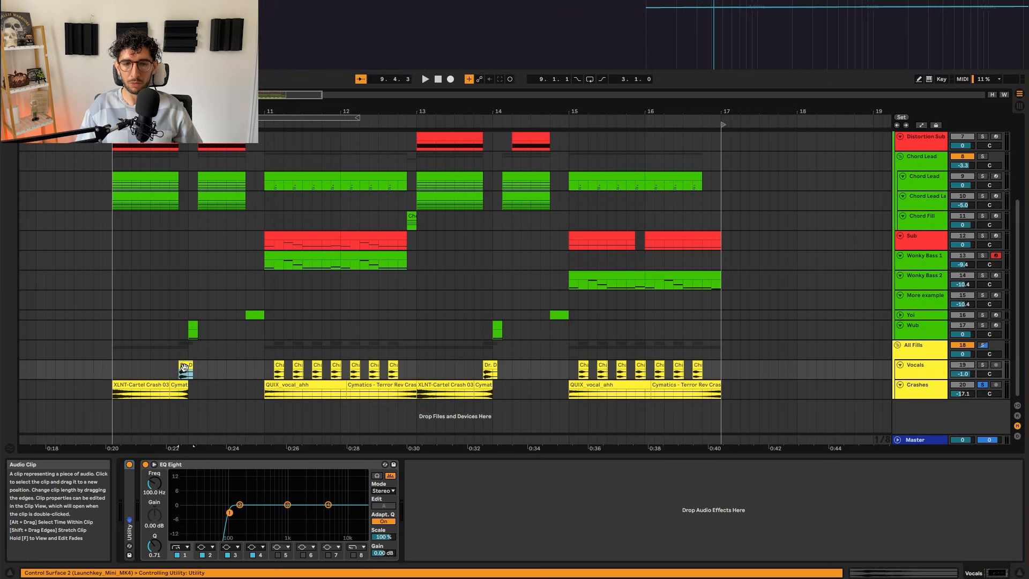
{"action": "key", "text": "space"}
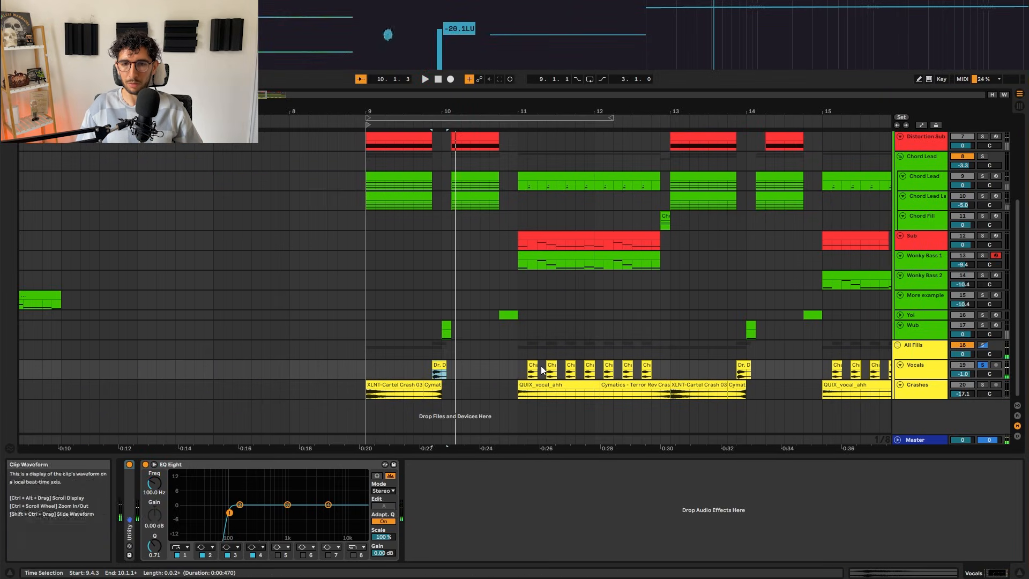
{"action": "left_click", "coordinate": [531, 368]}
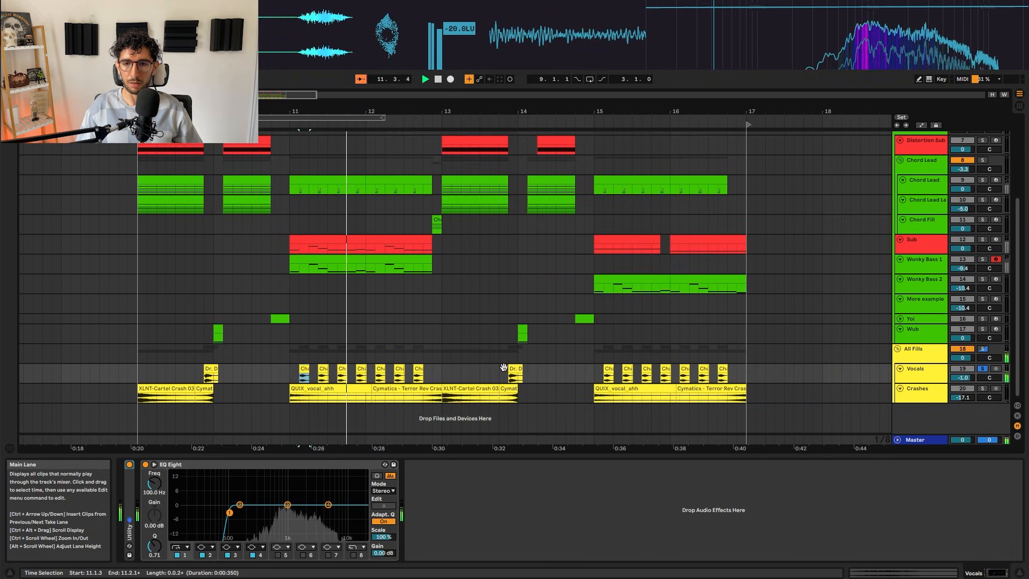